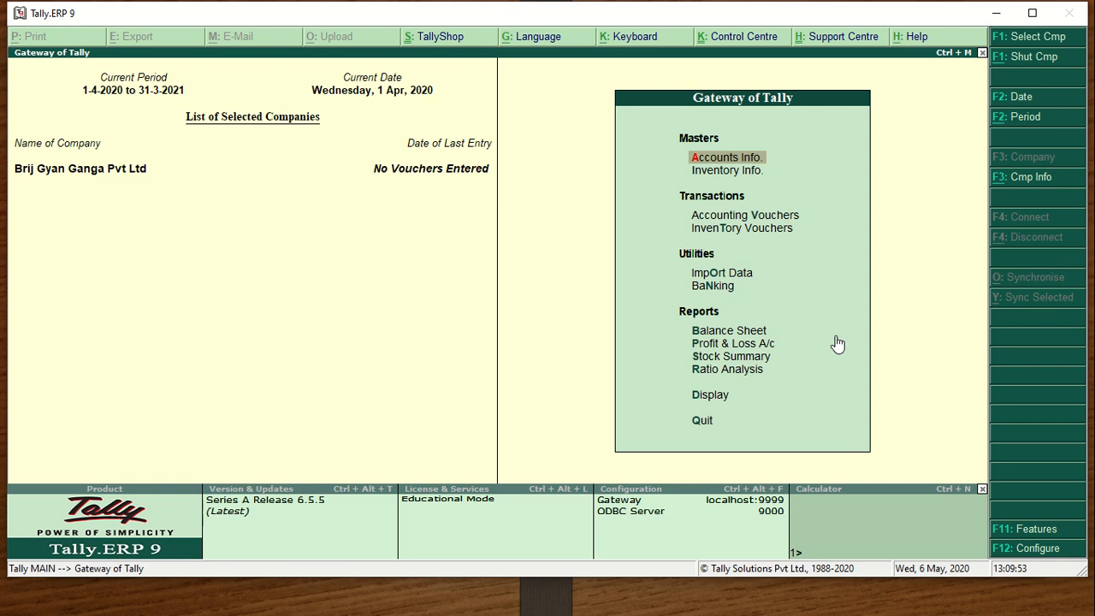
# Start creating a single ledger from the accounts masters and name it Gagan Traders
pyautogui.press('Down')
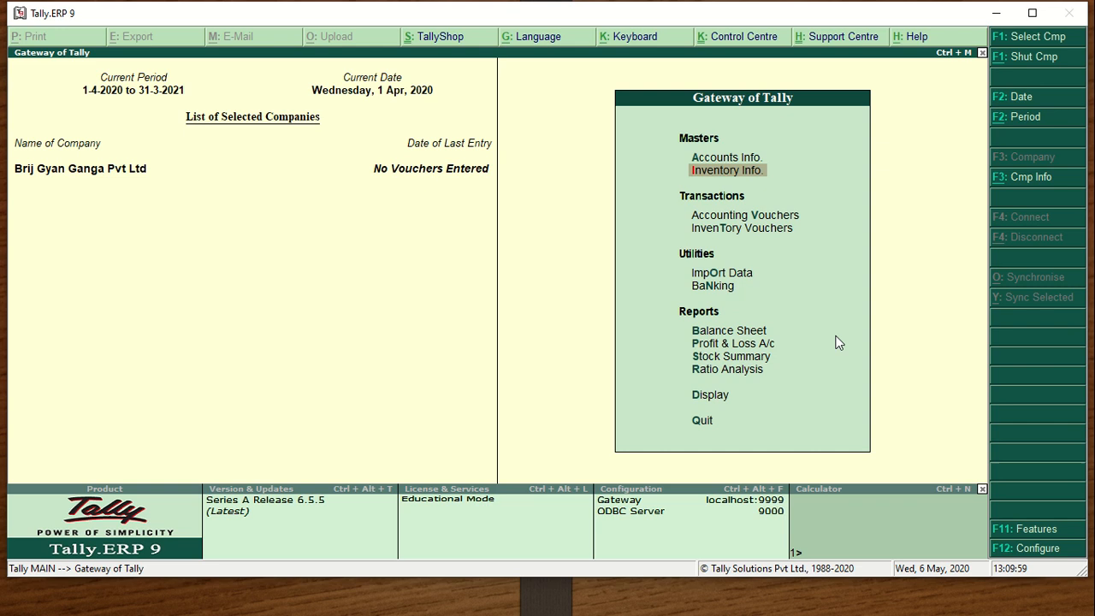
pyautogui.press('Up')
pyautogui.press('Return')
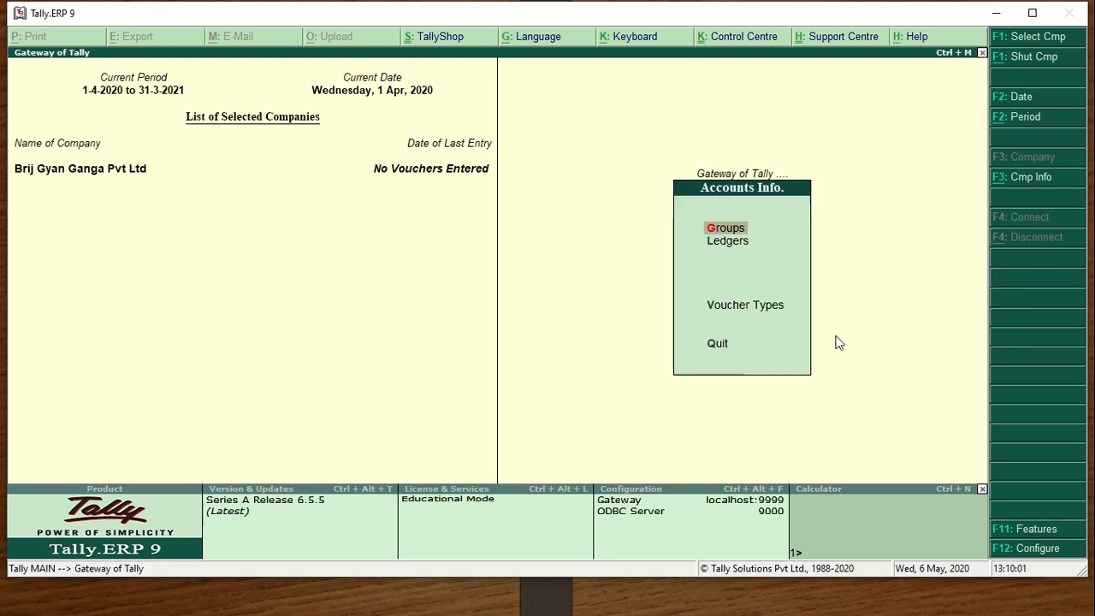
pyautogui.press('Down')
pyautogui.press('Return')
pyautogui.press('Return')
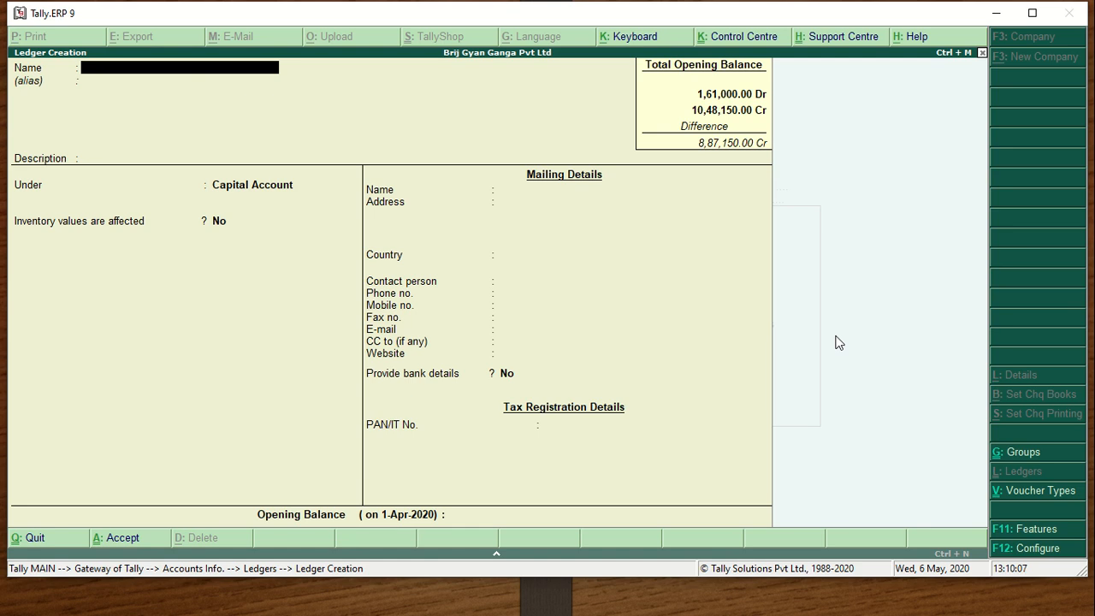
pyautogui.write('Gagan Traders')
pyautogui.press('Return')
pyautogui.press('Return')
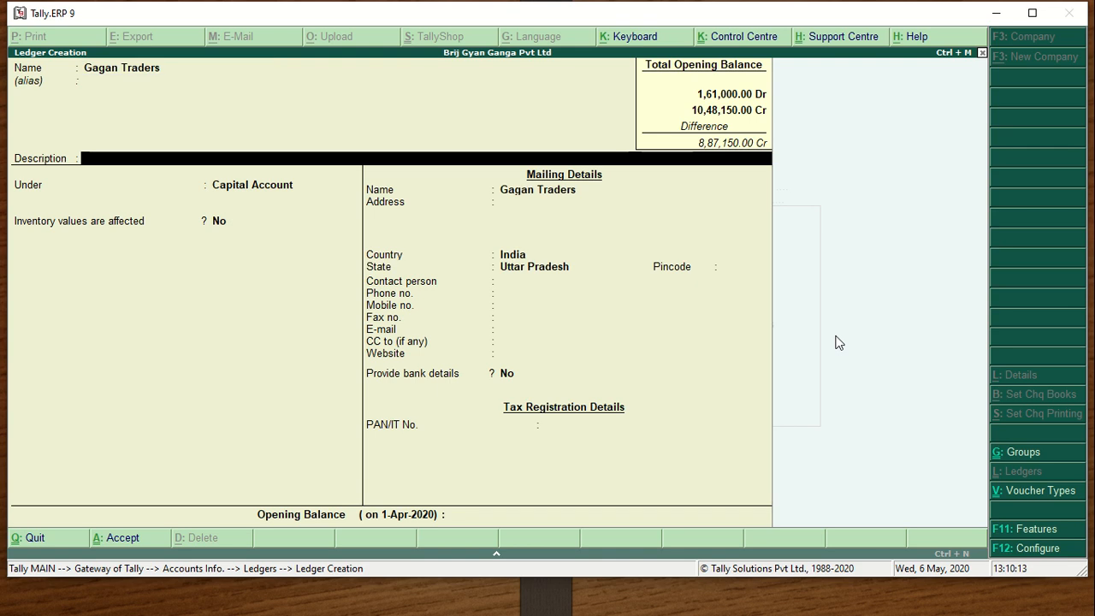
# Place the Gagan Traders ledger under the Sundry Creditors group
pyautogui.press('Return')
pyautogui.write('Sund')
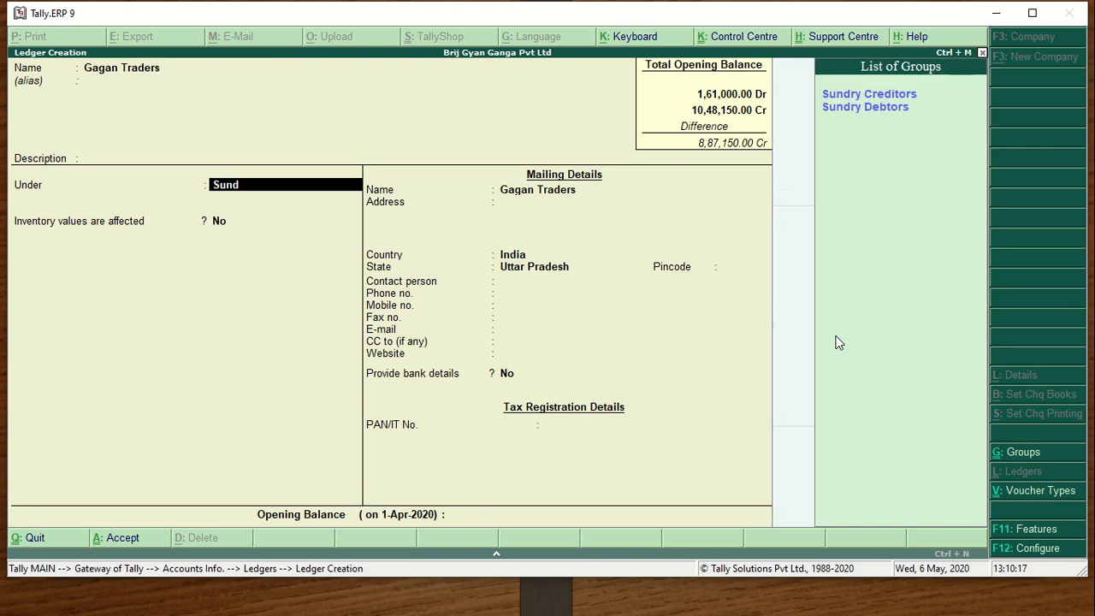
pyautogui.press('BackSpace')
pyautogui.press('BackSpace')
pyautogui.press('BackSpace')
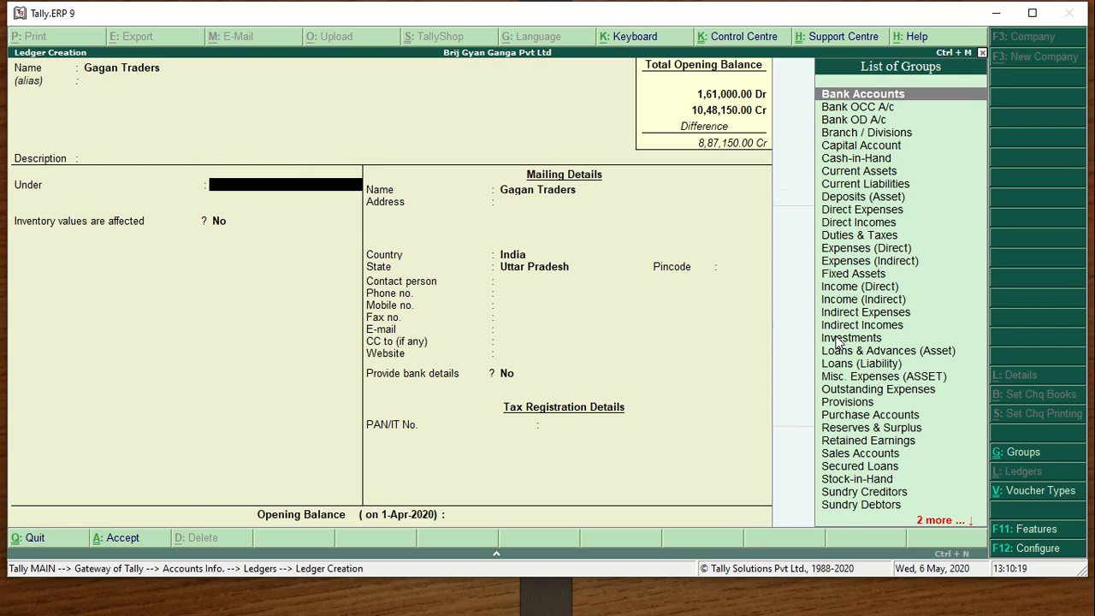
pyautogui.write('Cred')
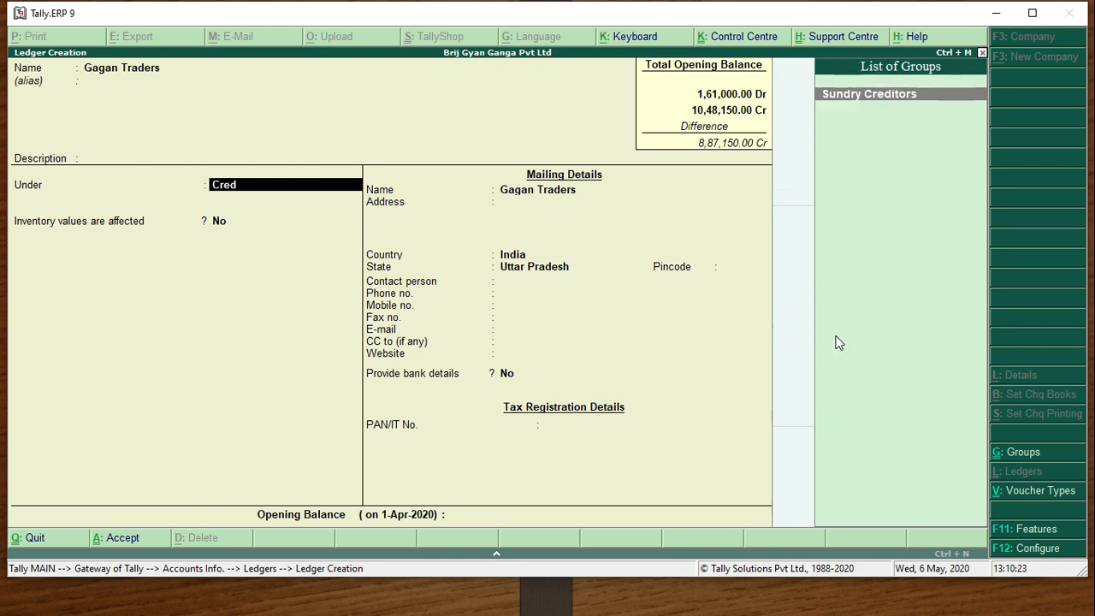
pyautogui.press('Return')
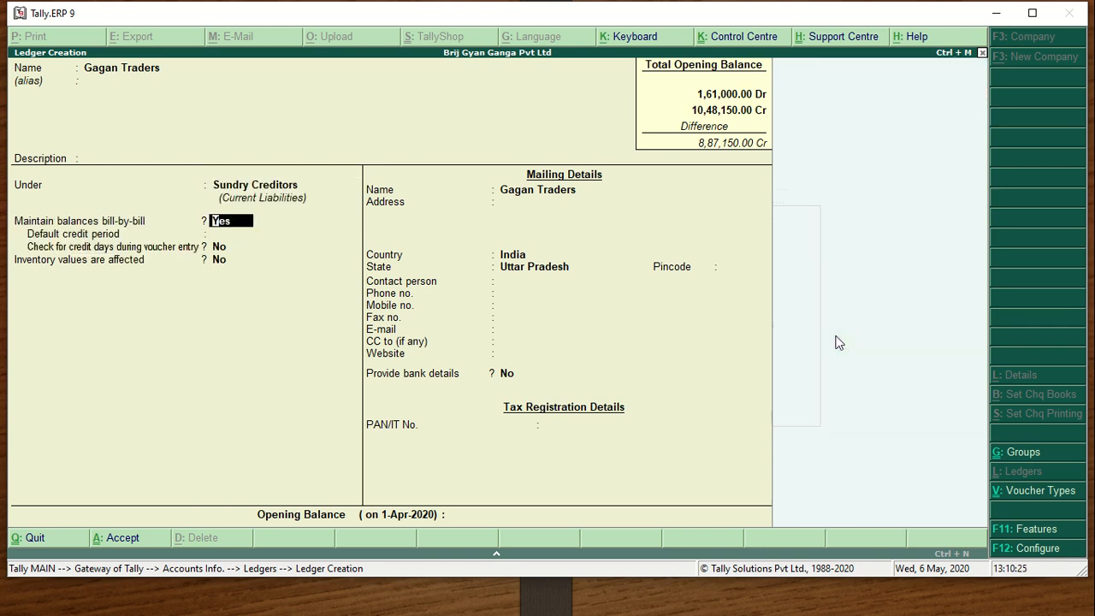
# Keep the remaining ledger defaults, leave the opening balance empty, and save the Gagan Traders ledger
pyautogui.press('Return')
pyautogui.press('Return')
pyautogui.press('Return')
pyautogui.press('Return')
pyautogui.press('Return')
pyautogui.press('Return')
pyautogui.press('Return')
pyautogui.press('Return')
pyautogui.press('Return')
pyautogui.press('Return')
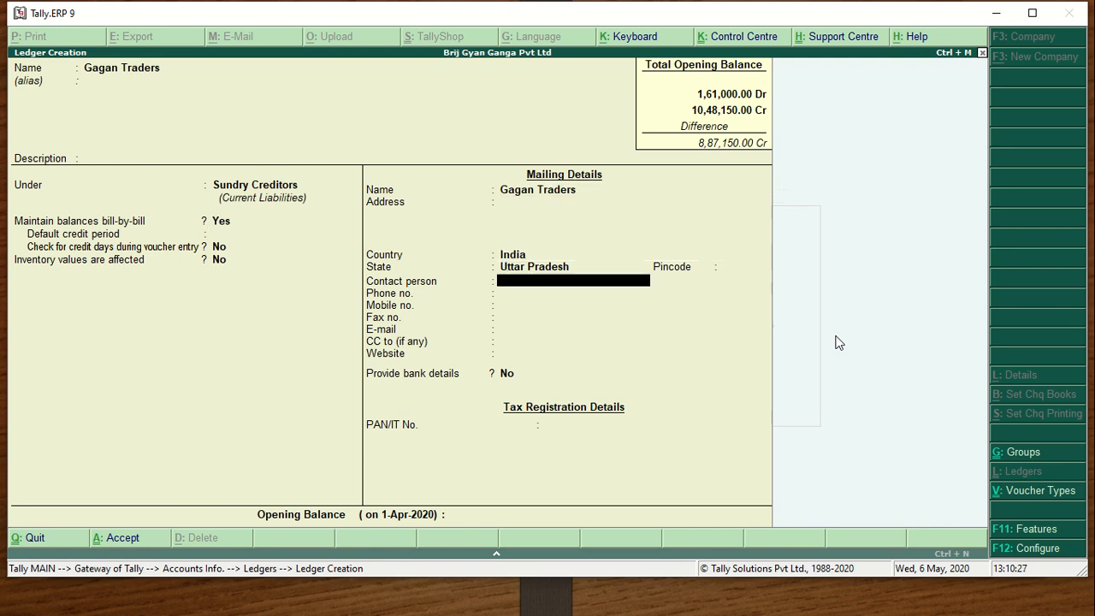
pyautogui.press('Return')
pyautogui.press('Return')
pyautogui.press('Return')
pyautogui.press('Return')
pyautogui.press('Return')
pyautogui.press('Return')
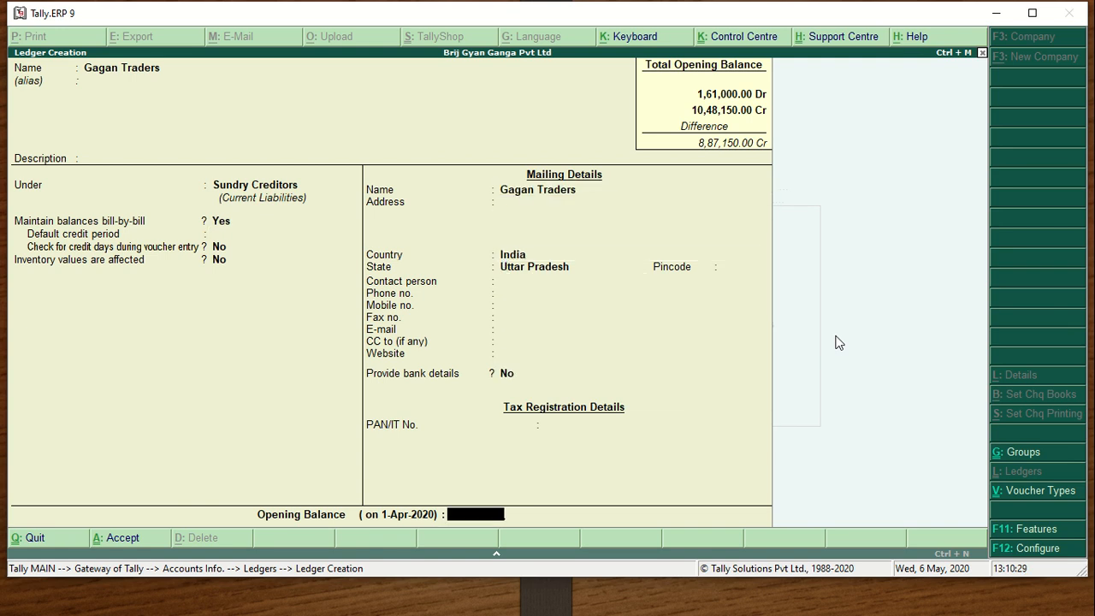
pyautogui.press('Return')
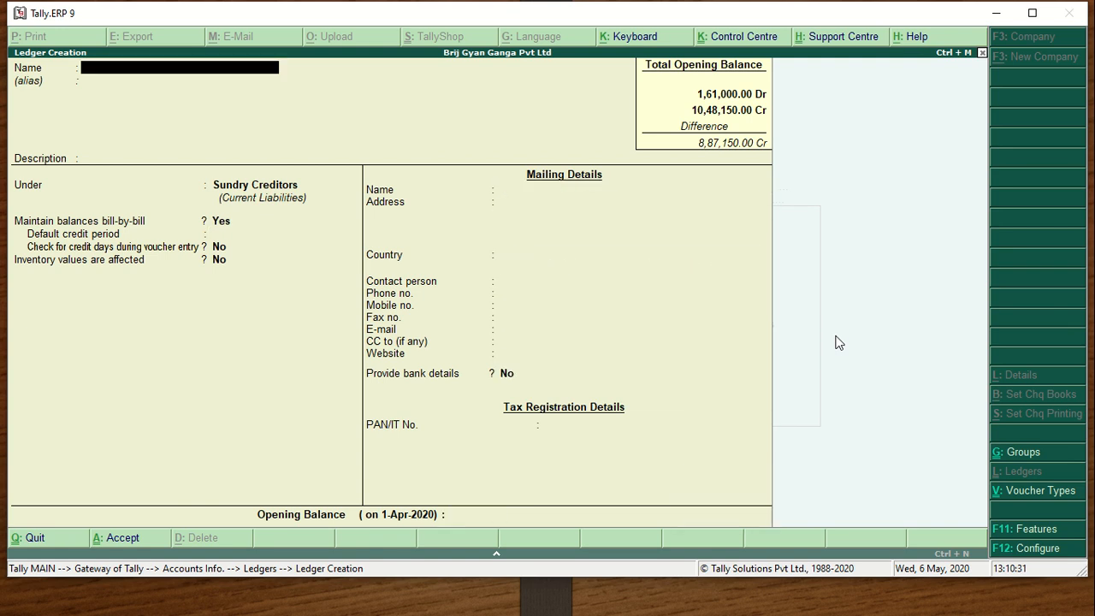
# Try to create another ledger named S.B Infotech, and leave ledger creation
pyautogui.write('S.b Infotech')
pyautogui.press('Return')
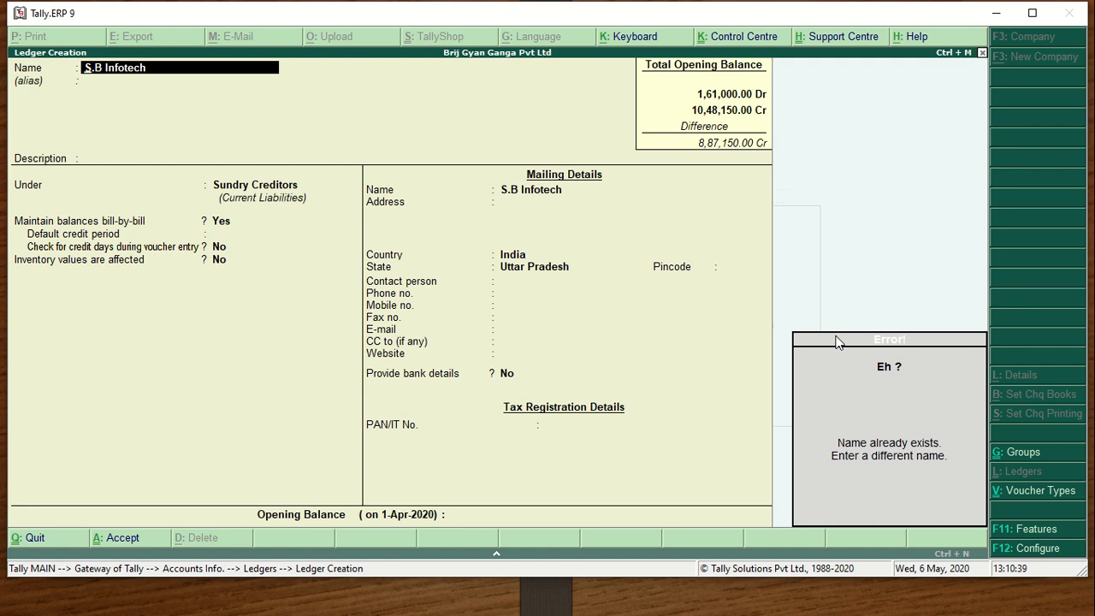
pyautogui.press('Escape')
pyautogui.press('Escape')
pyautogui.press('Return')
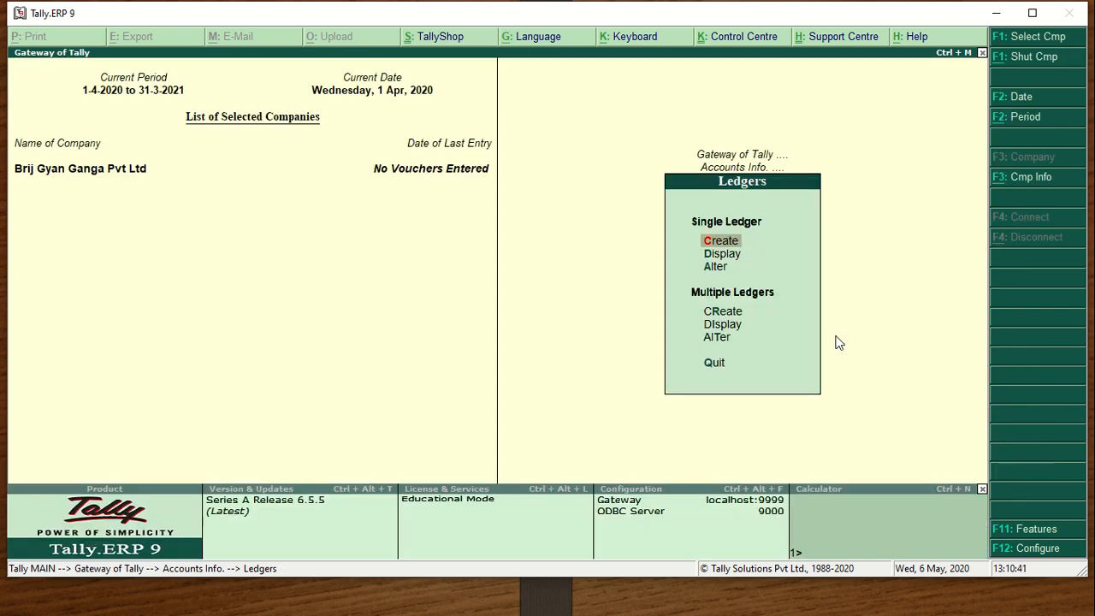
# Look up the existing ledgers starting with S in the ledger display list
pyautogui.press('Down')
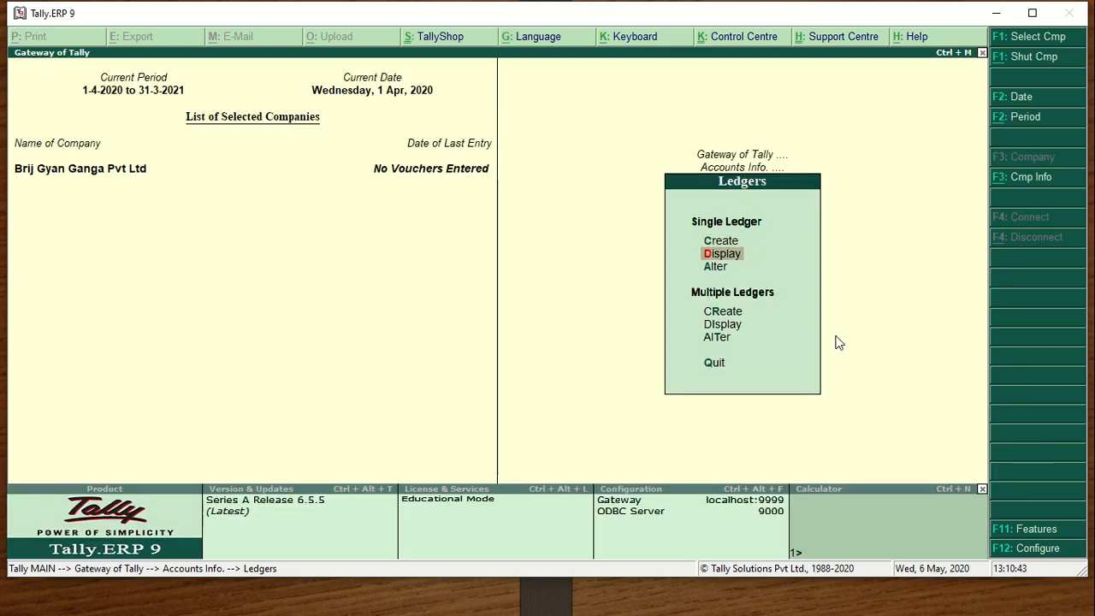
pyautogui.press('Return')
pyautogui.write('S')
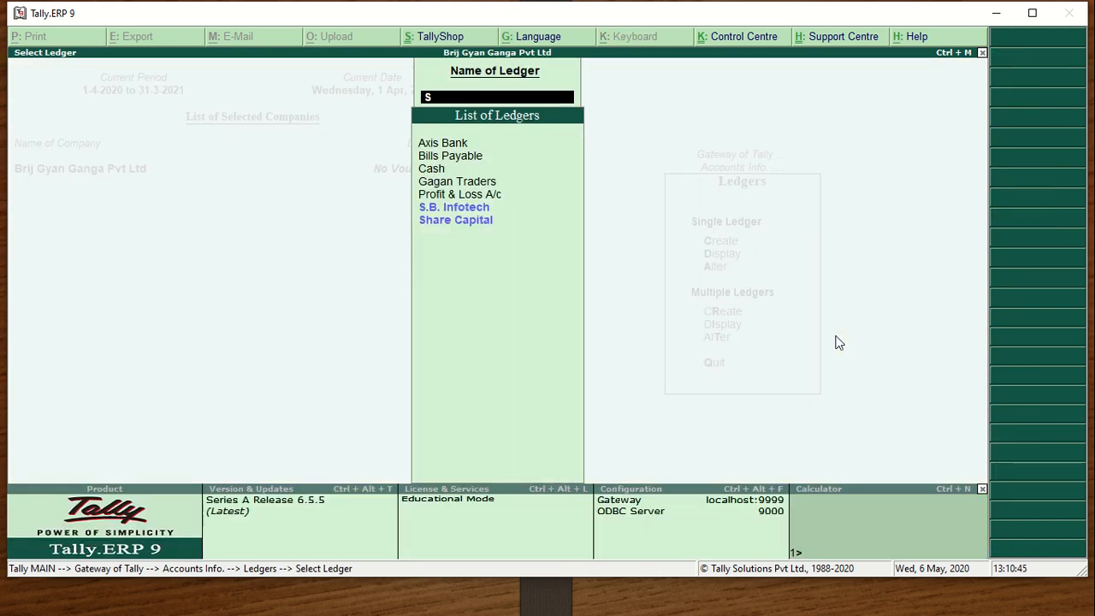
pyautogui.press('BackSpace')
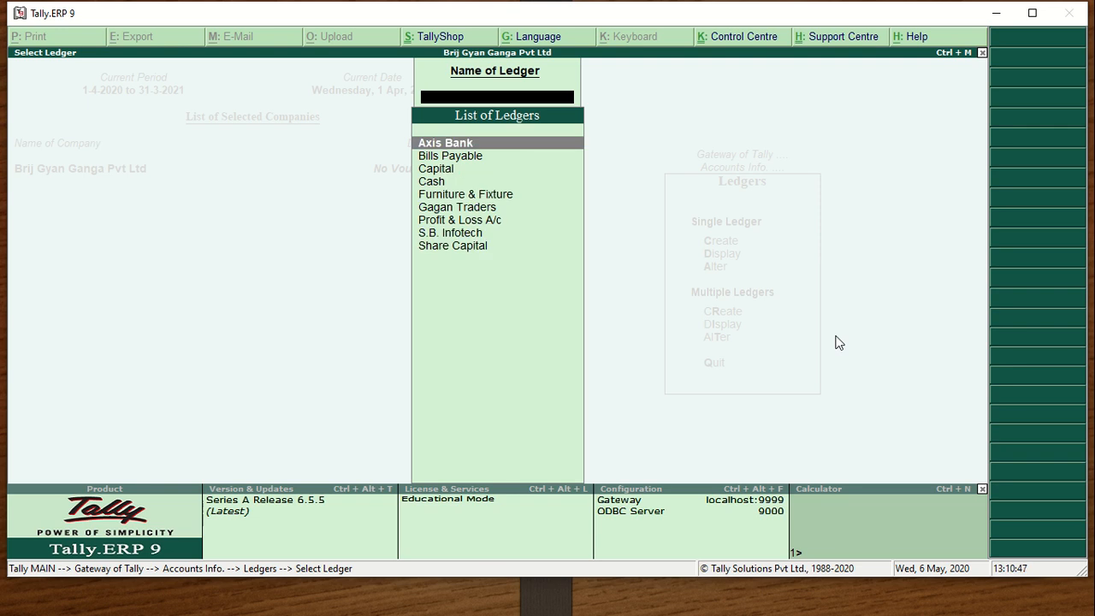
pyautogui.press('Escape')
# Open the existing S.B. Infotech ledger for alteration
pyautogui.press('Down')
pyautogui.press('Return')
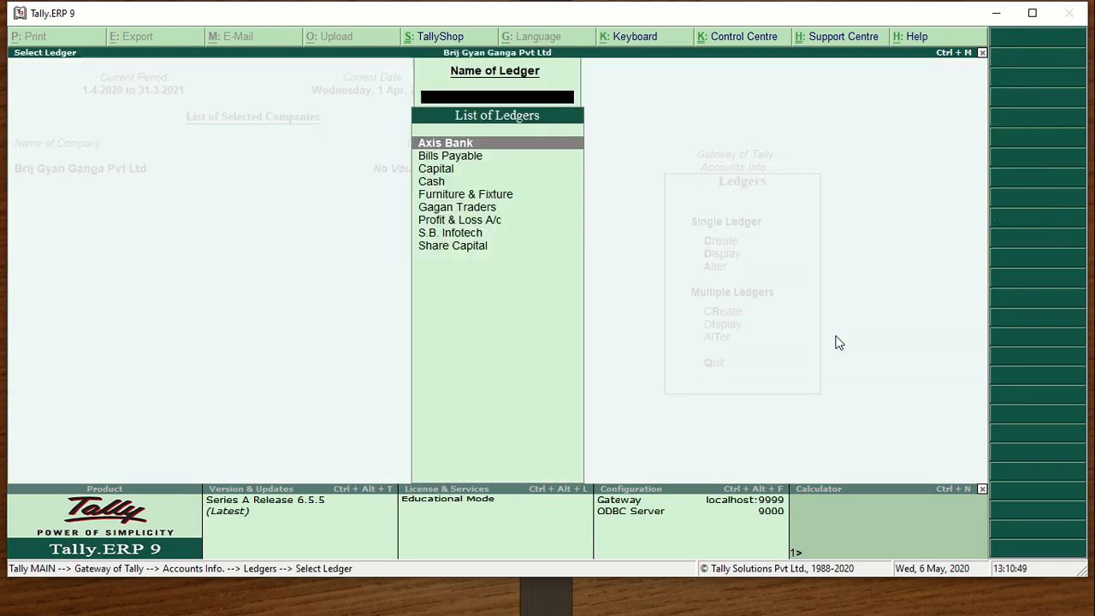
pyautogui.press('Down')
pyautogui.press('Down')
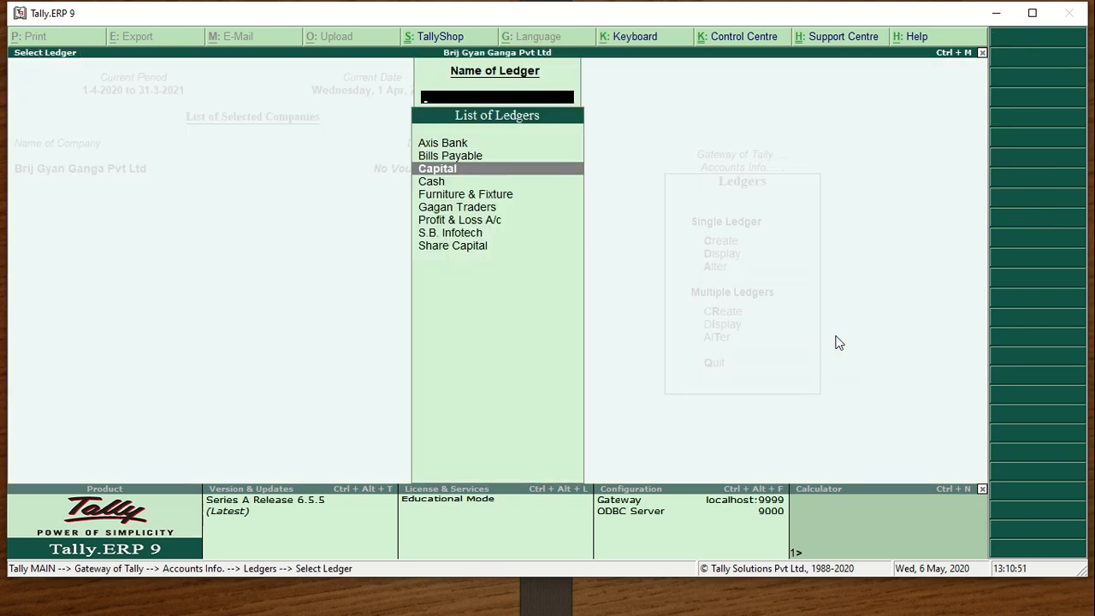
pyautogui.press('Down')
pyautogui.press('Down')
pyautogui.press('Down')
pyautogui.press('Down')
pyautogui.press('Down')
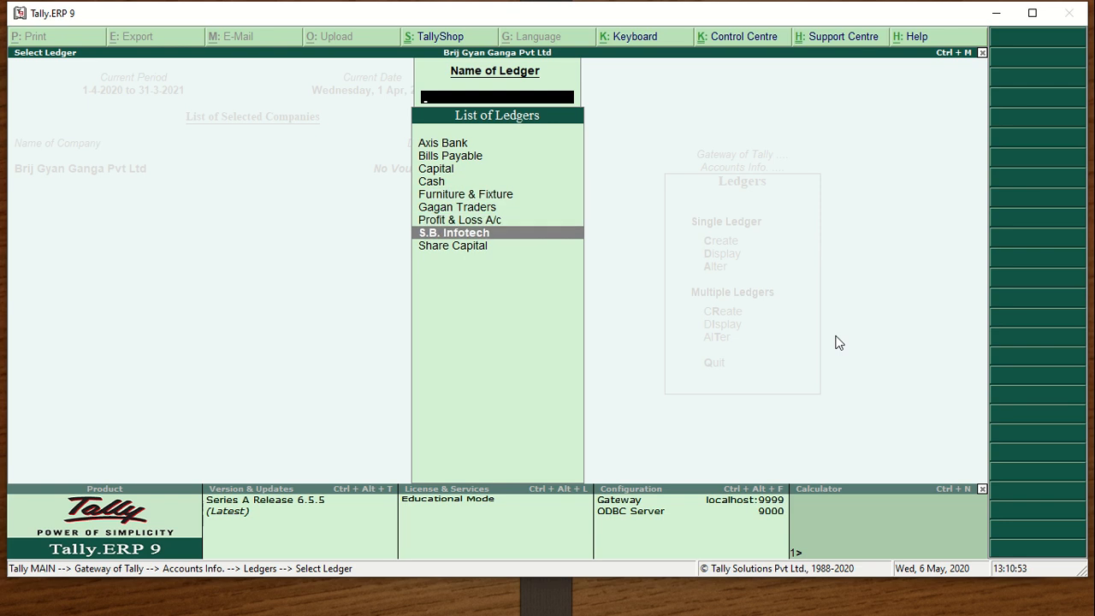
pyautogui.press('Return')
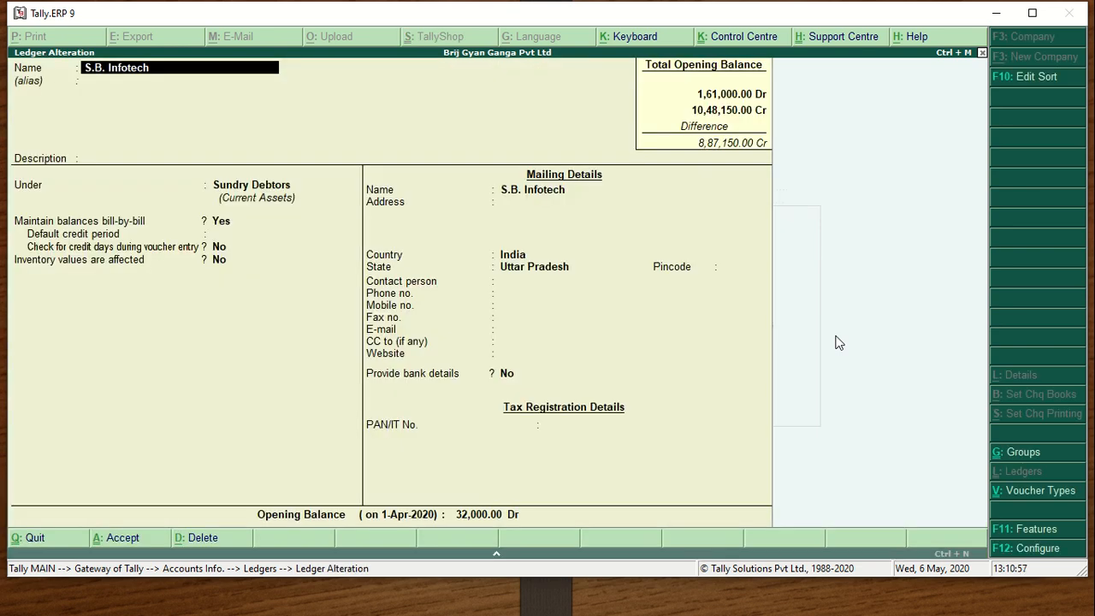
# Activate interest calculation in the company's accounting features and accept the change
pyautogui.press('F11')
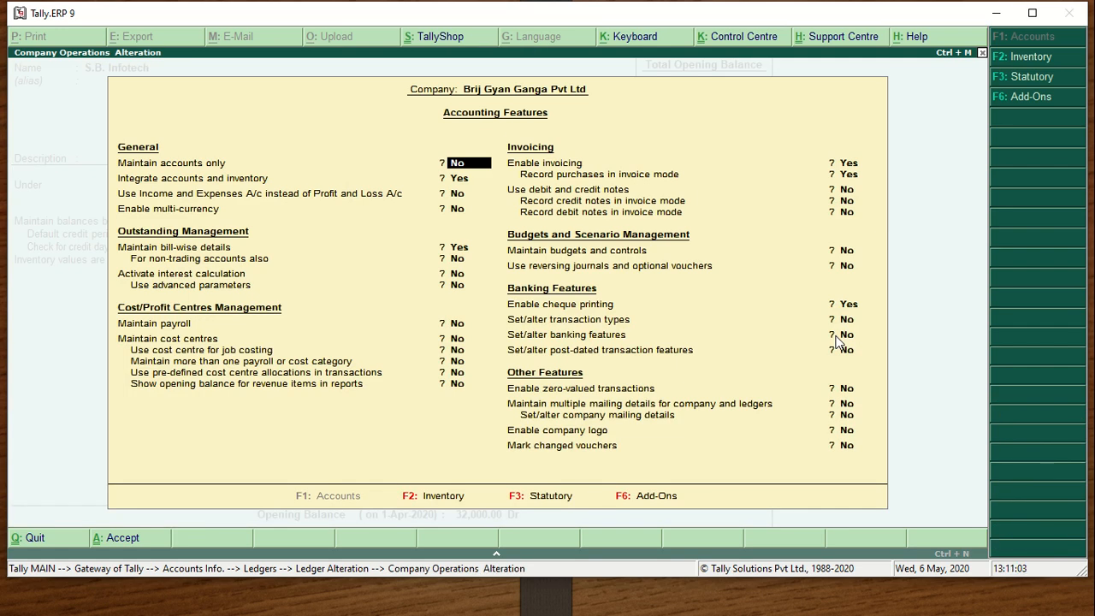
pyautogui.press('Return')
pyautogui.press('Return')
pyautogui.press('Return')
pyautogui.press('Return')
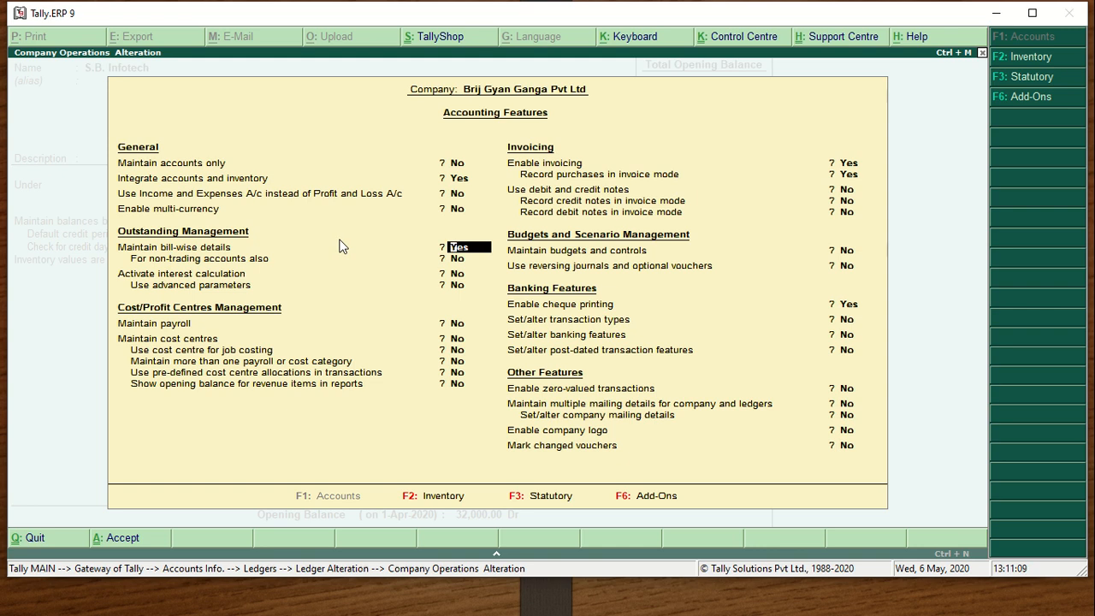
pyautogui.press('Return')
pyautogui.press('Return')
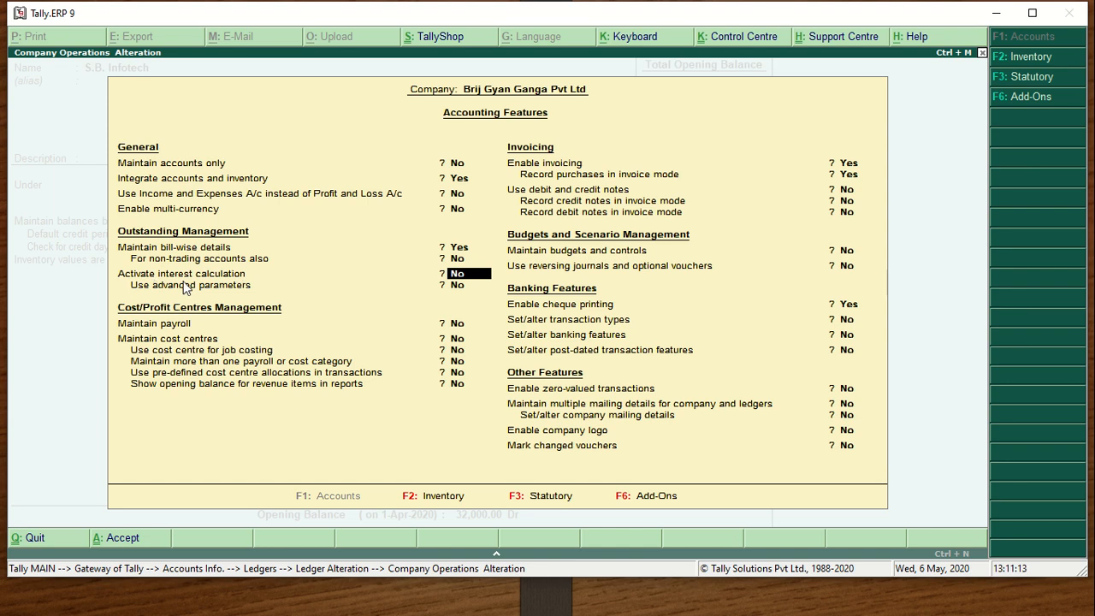
pyautogui.write('y')
pyautogui.press('Return')
pyautogui.hotkey('ctrl', 'a')
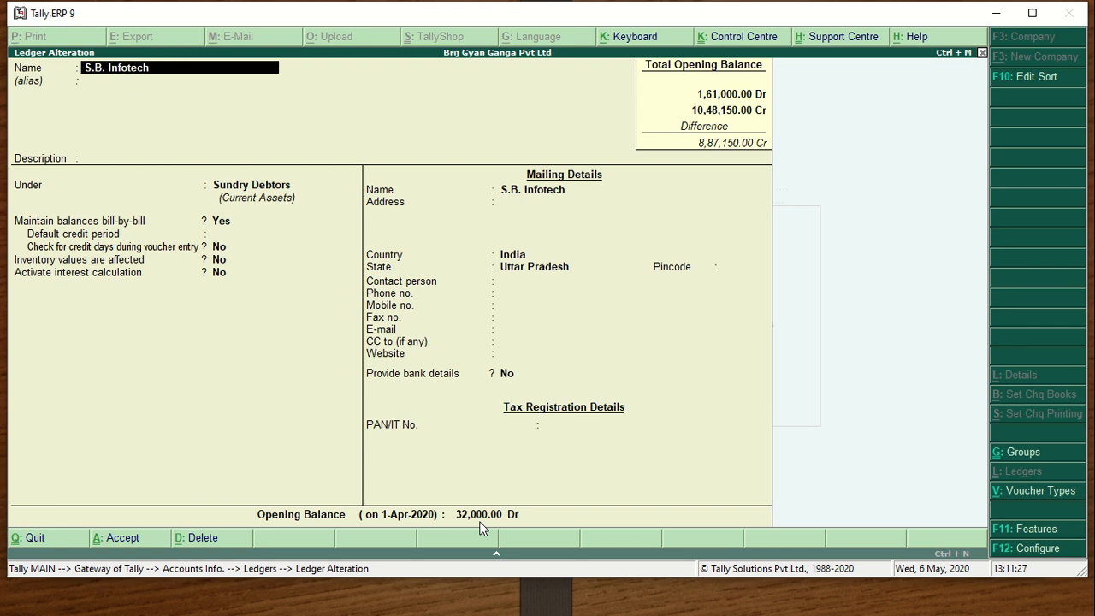
# Go through the S.B. Infotech ledger's settings, keep its interest calculation at No, and save the ledger
pyautogui.press('Return')
pyautogui.press('Return')
pyautogui.press('Return')
pyautogui.press('Return')
pyautogui.press('Return')
pyautogui.press('Return')
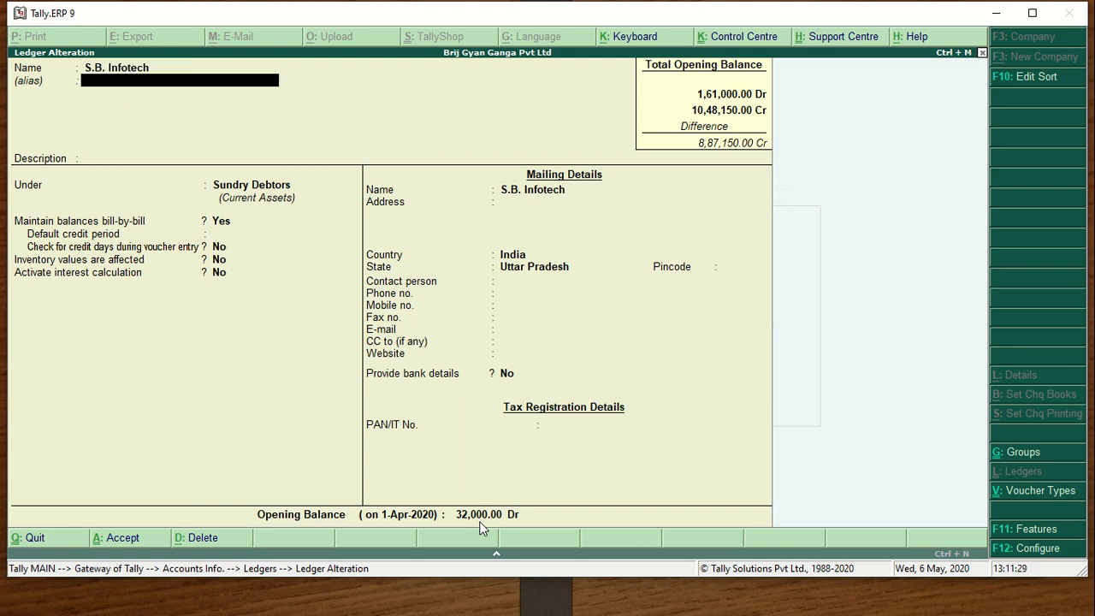
pyautogui.press('Return')
pyautogui.press('Return')
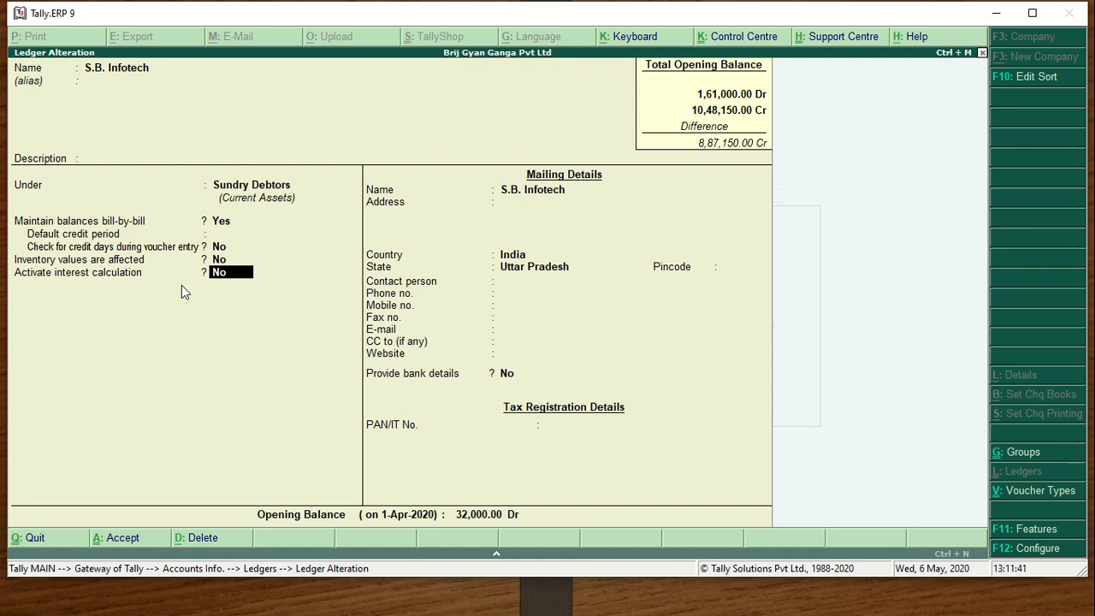
pyautogui.press('Return')
pyautogui.press('Return')
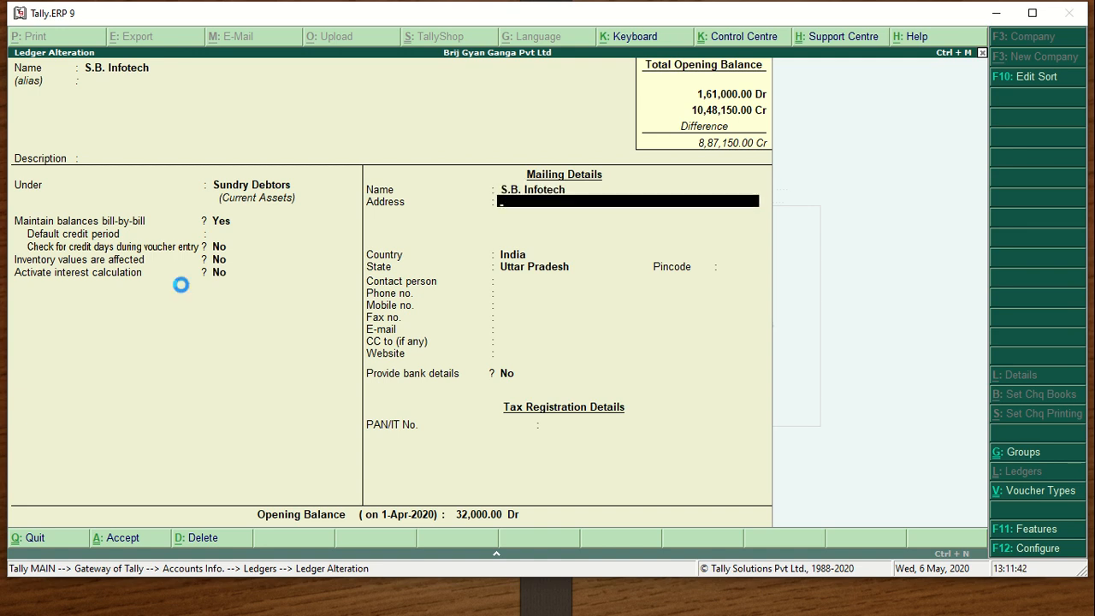
pyautogui.hotkey('ctrl', 'a')
pyautogui.press('Escape')
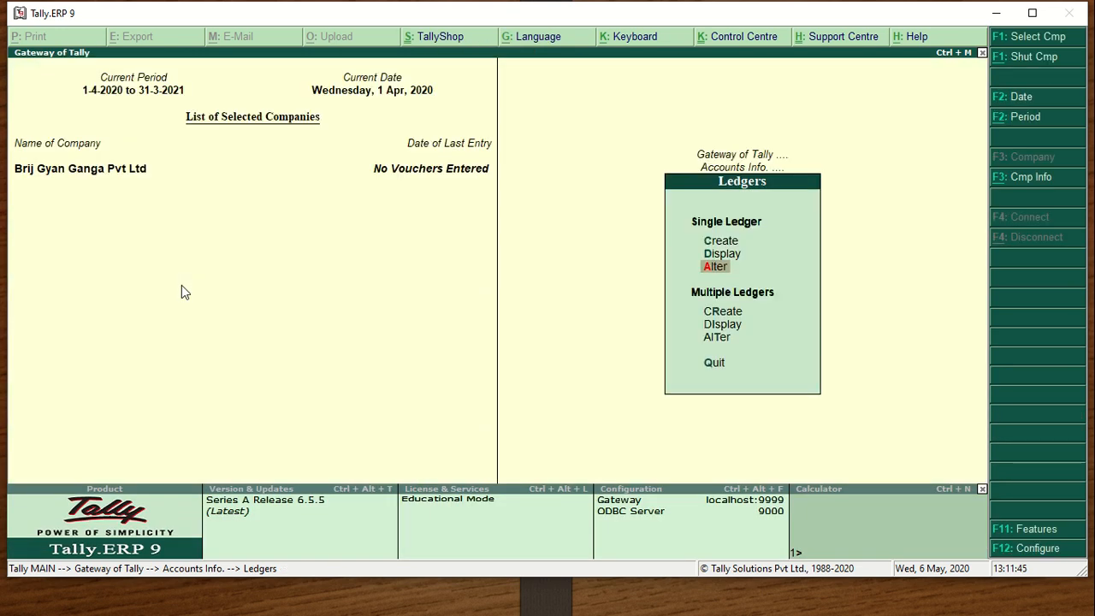
# Return to the main gateway and start a sales voucher with reference number 001 in item invoice mode
pyautogui.press('Escape')
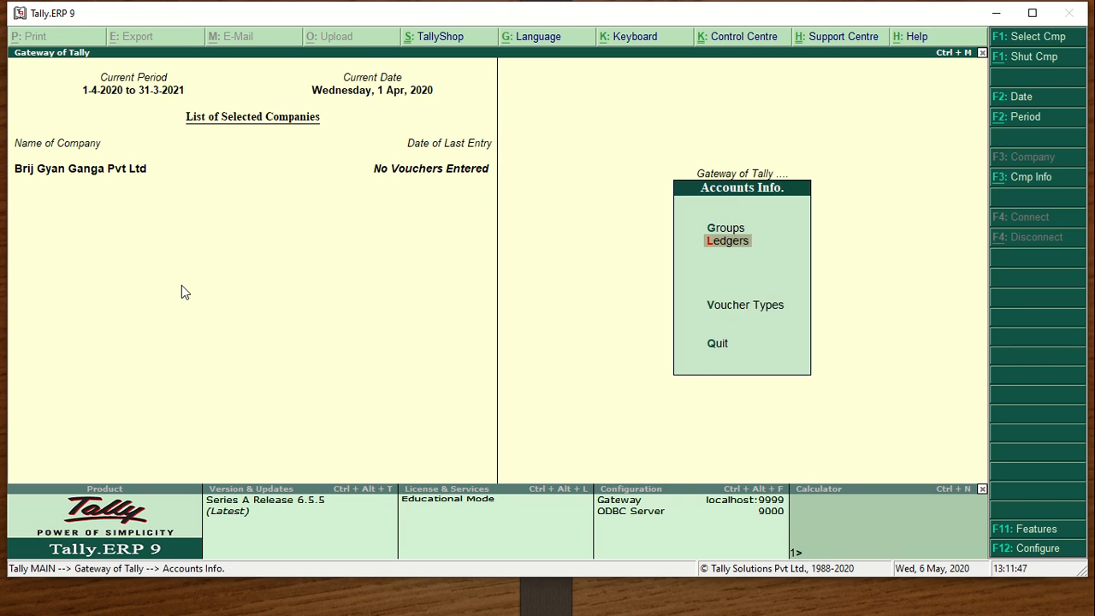
pyautogui.press('Escape')
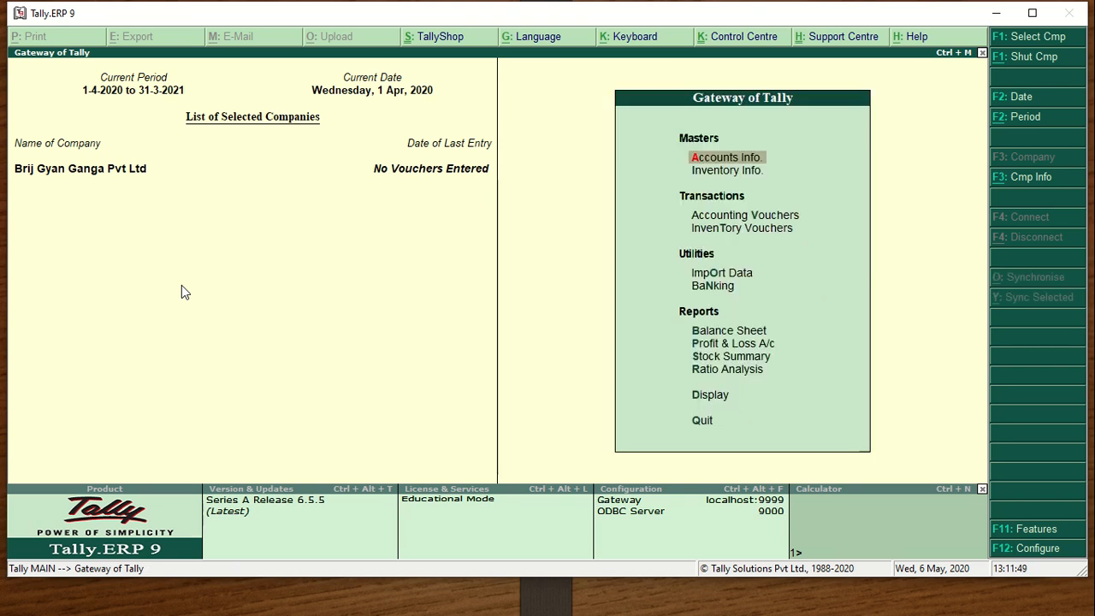
pyautogui.press('Down')
pyautogui.press('Down')
pyautogui.press('Down')
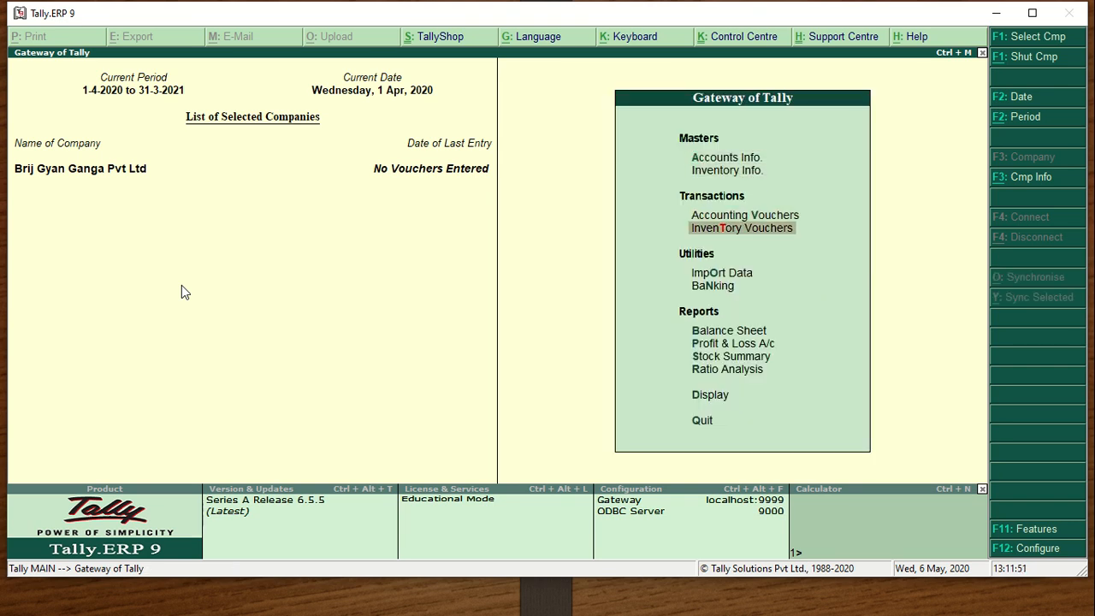
pyautogui.press('Up')
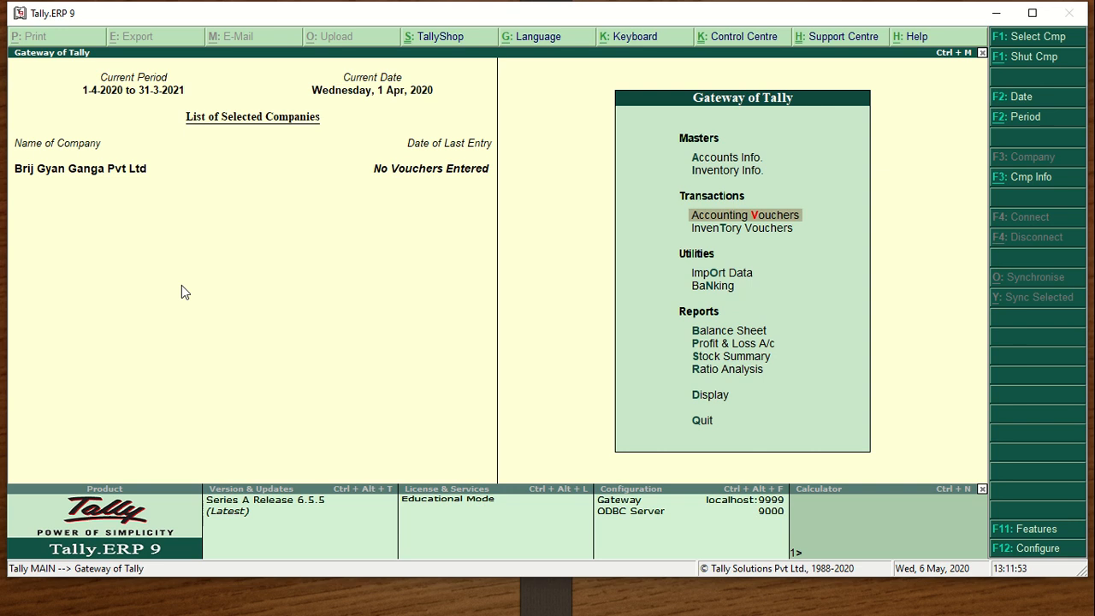
pyautogui.press('Return')
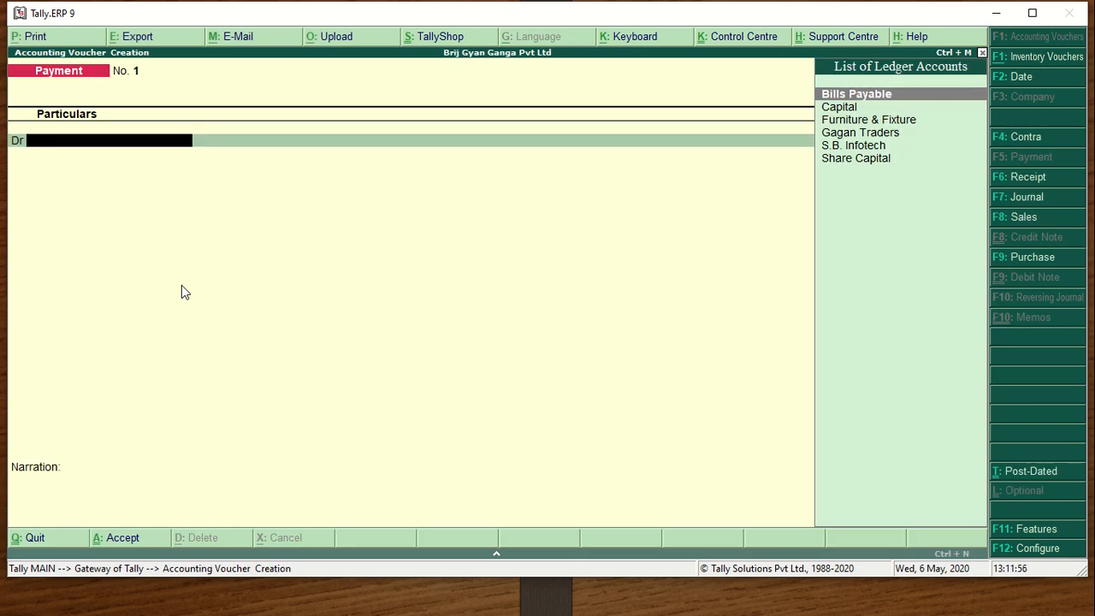
pyautogui.press('F8')
pyautogui.write('001')
pyautogui.press('Return')
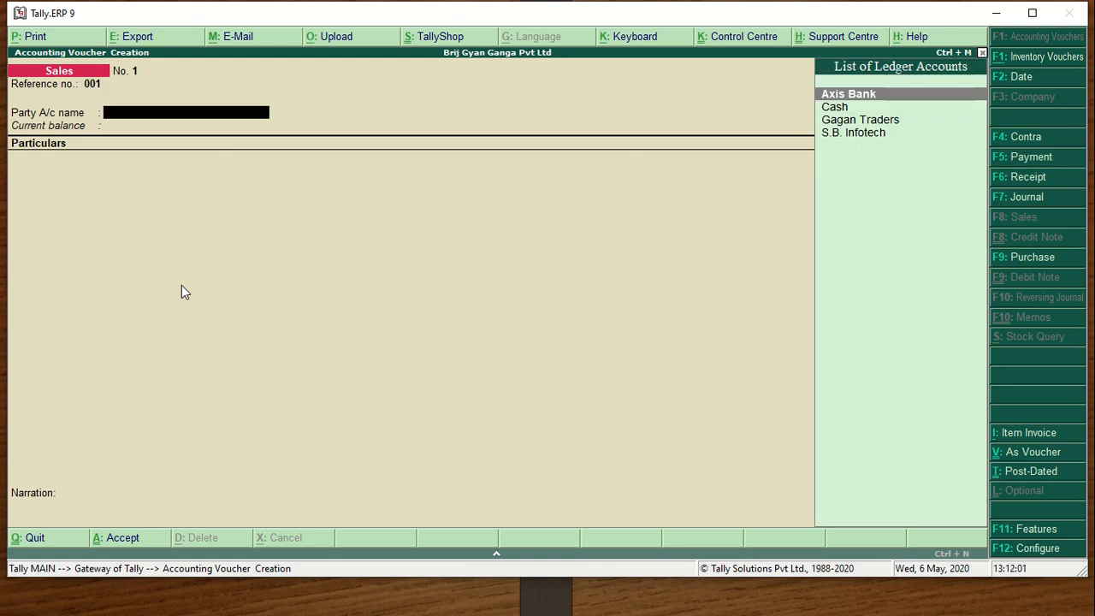
pyautogui.click(1021, 436)
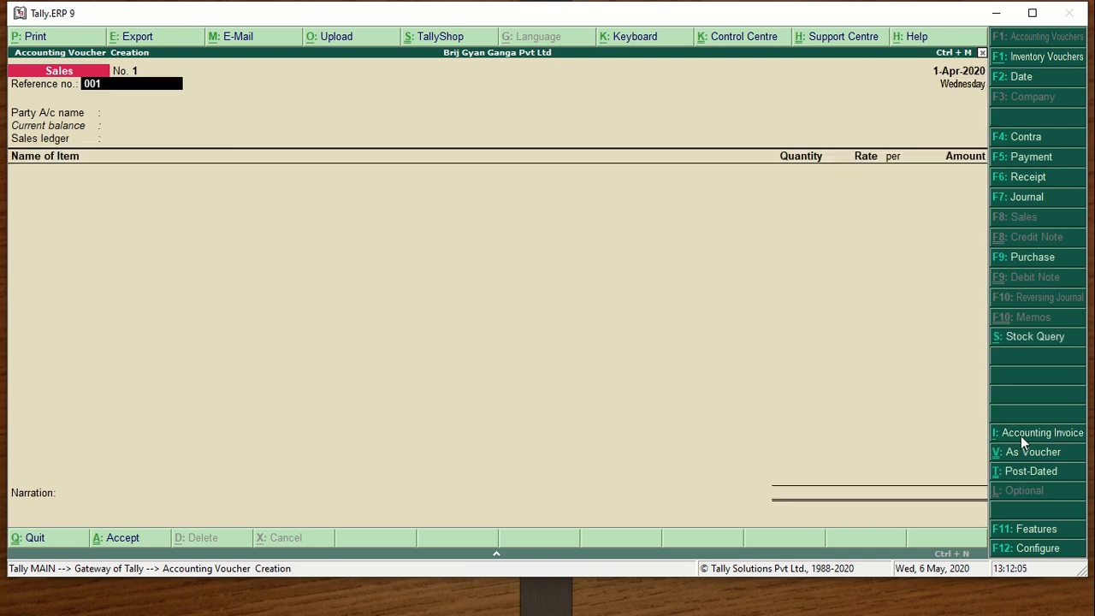
# Select S.B. Infotech as the party account of the sales invoice
pyautogui.press('Return')
pyautogui.press('Down')
pyautogui.press('Down')
pyautogui.press('Down')
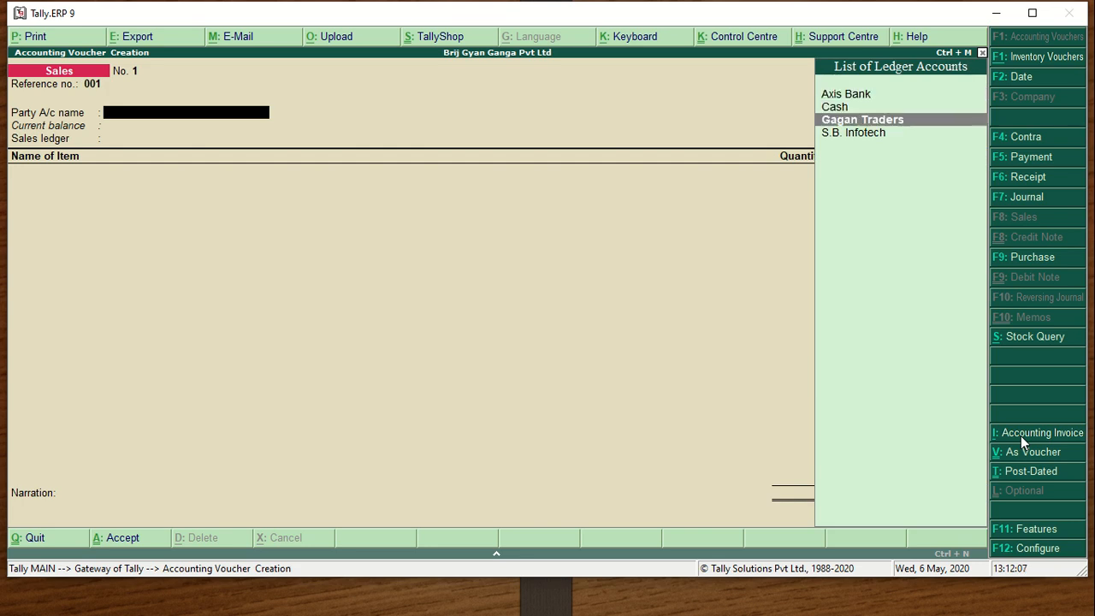
pyautogui.press('Return')
# Go through the party's despatch, order and buyer details without adding anything and accept them
pyautogui.press('Return')
pyautogui.press('Return')
pyautogui.press('Return')
pyautogui.press('Return')
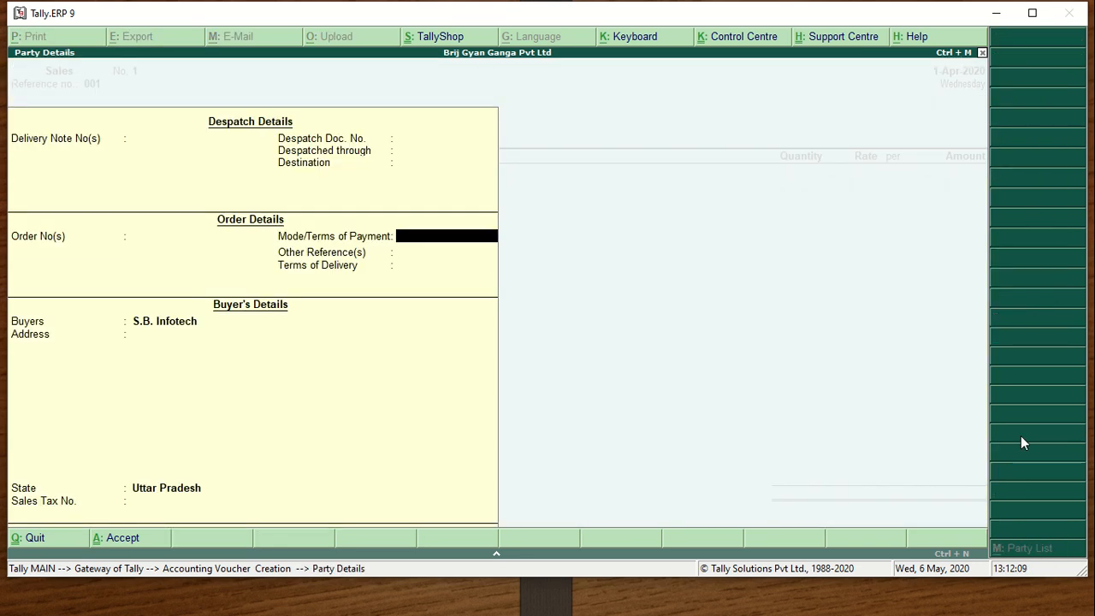
pyautogui.press('Return')
pyautogui.press('Return')
pyautogui.press('Return')
pyautogui.press('Return')
pyautogui.press('Return')
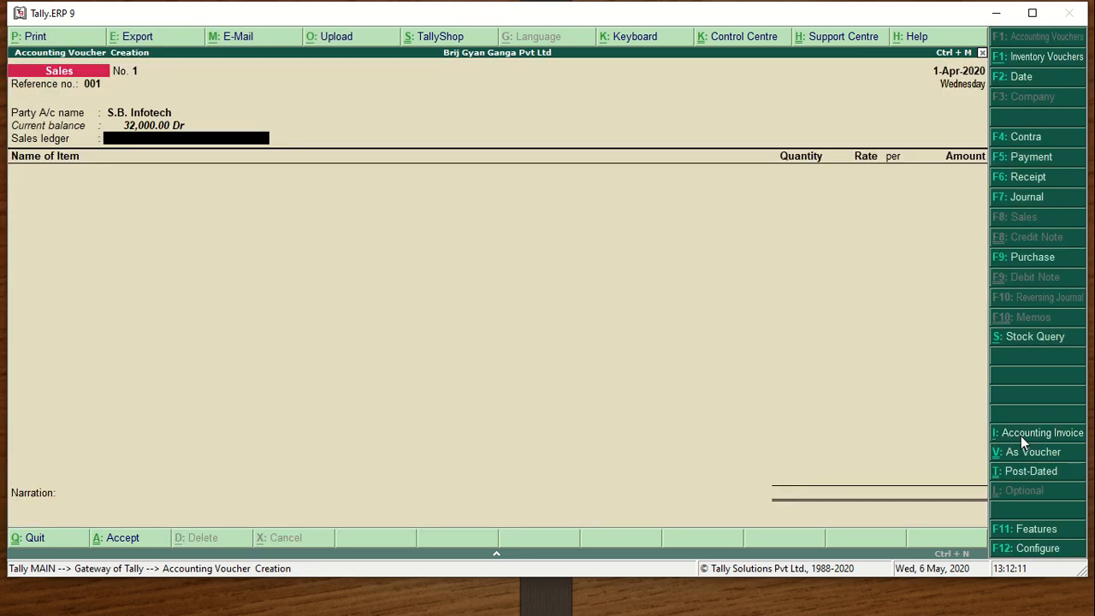
# Create a Sales ledger under Sales Accounts from within the voucher and use it as the sales ledger
pyautogui.hotkey('alt', 'c')
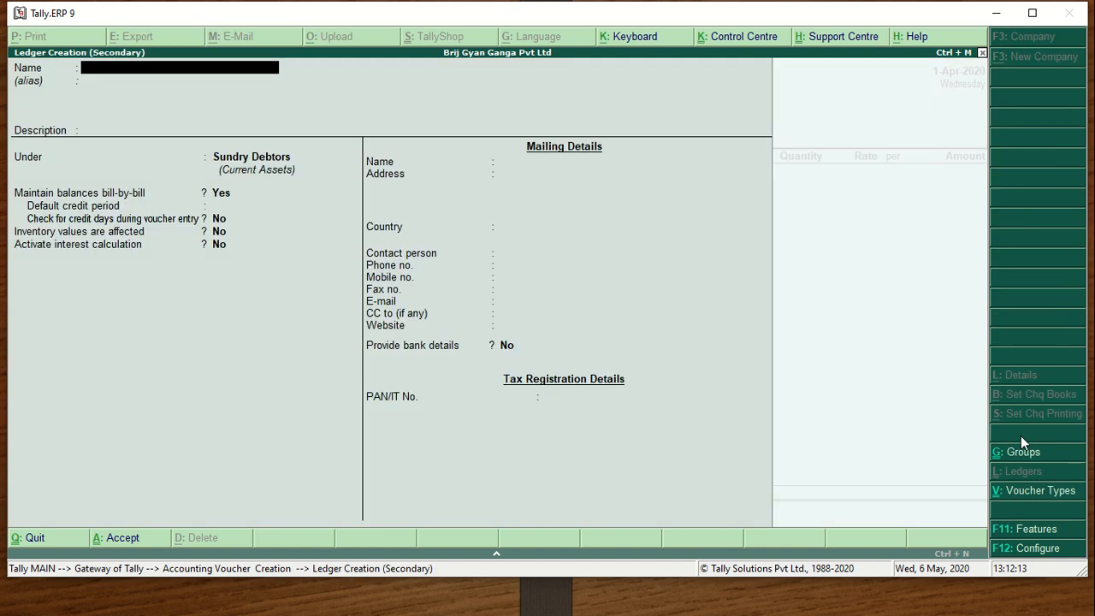
pyautogui.write('Sales')
pyautogui.press('Return')
pyautogui.press('Return')
pyautogui.press('Return')
pyautogui.write('Sal')
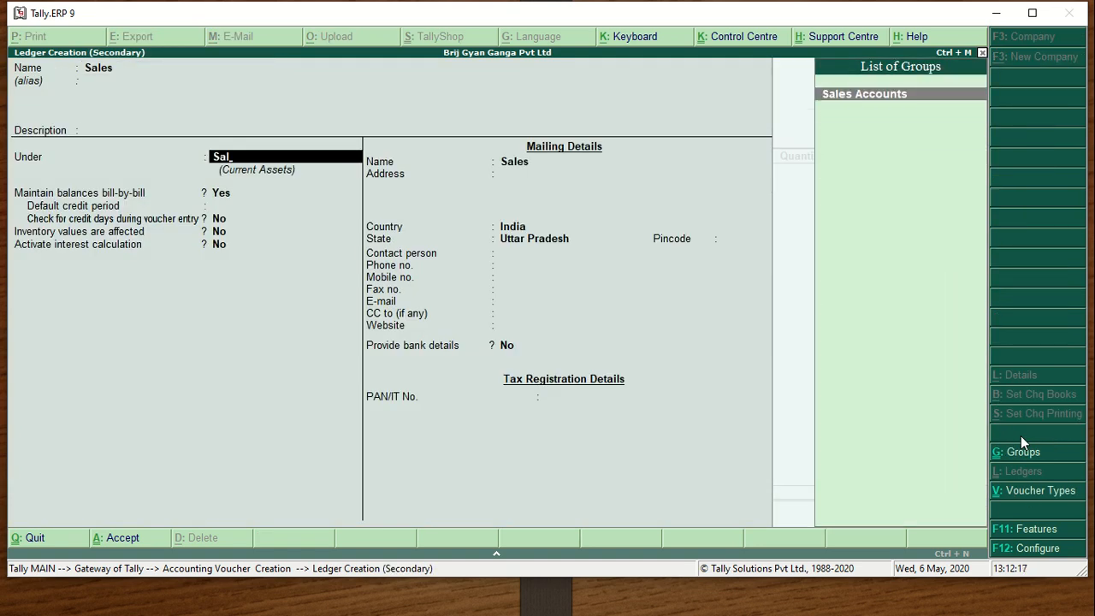
pyautogui.press('Return')
pyautogui.hotkey('ctrl', 'a')
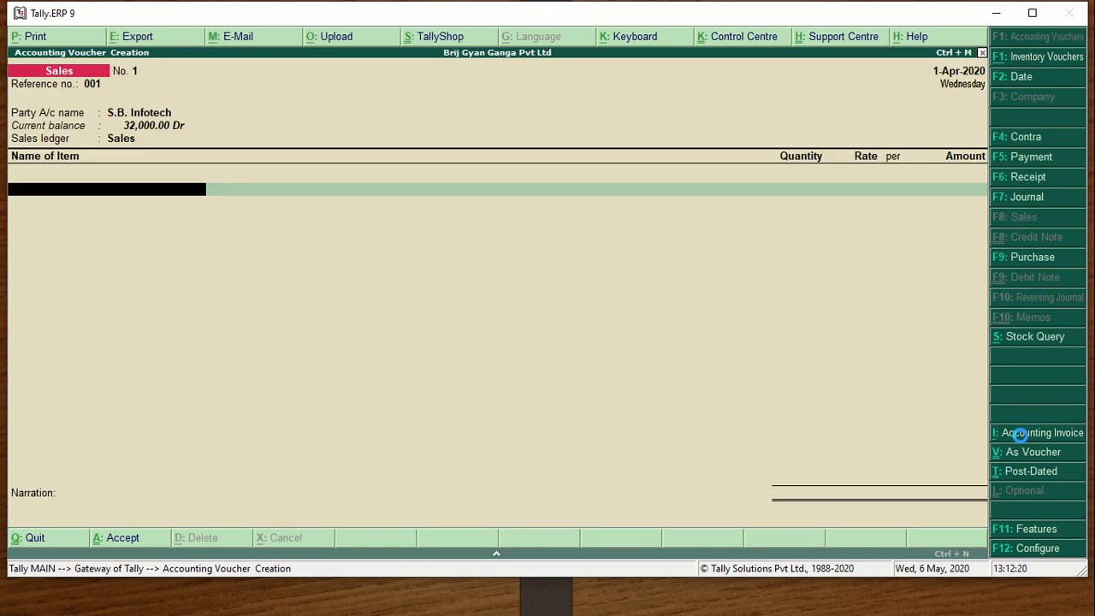
# Start a new stock item named Computer under the Primary group from the invoice's item line
pyautogui.hotkey('alt', 'c')
pyautogui.write('Computer')
pyautogui.press('Return')
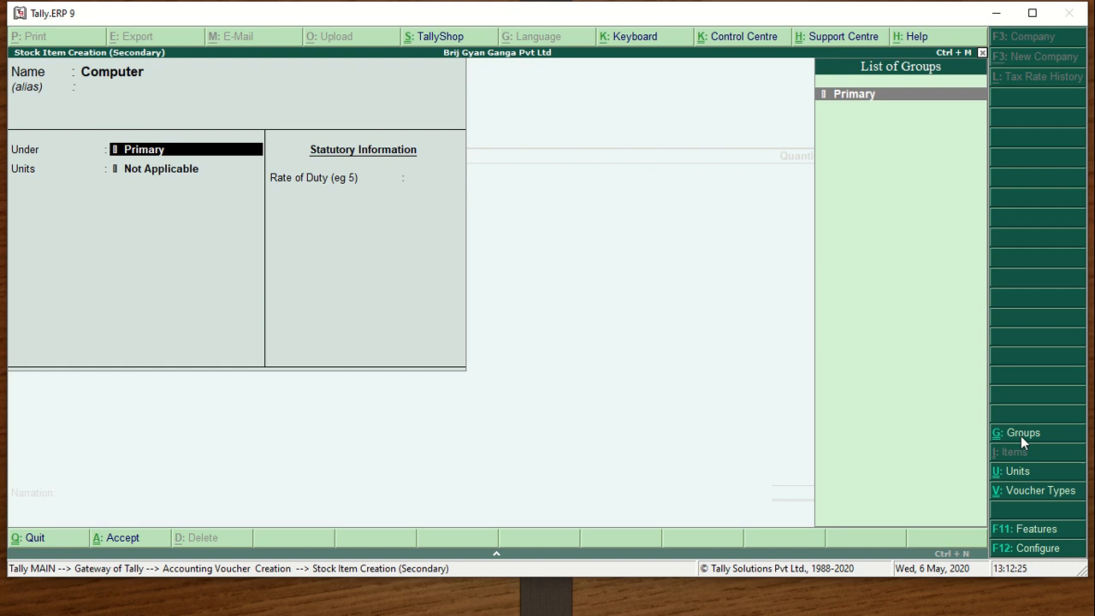
pyautogui.press('Return')
# Create the simple unit pcs with 0 decimal places for the Computer item and save the item
pyautogui.hotkey('alt', 'c')
pyautogui.write('pcs')
pyautogui.press('Return')
pyautogui.press('Return')
pyautogui.press('BackSpace')
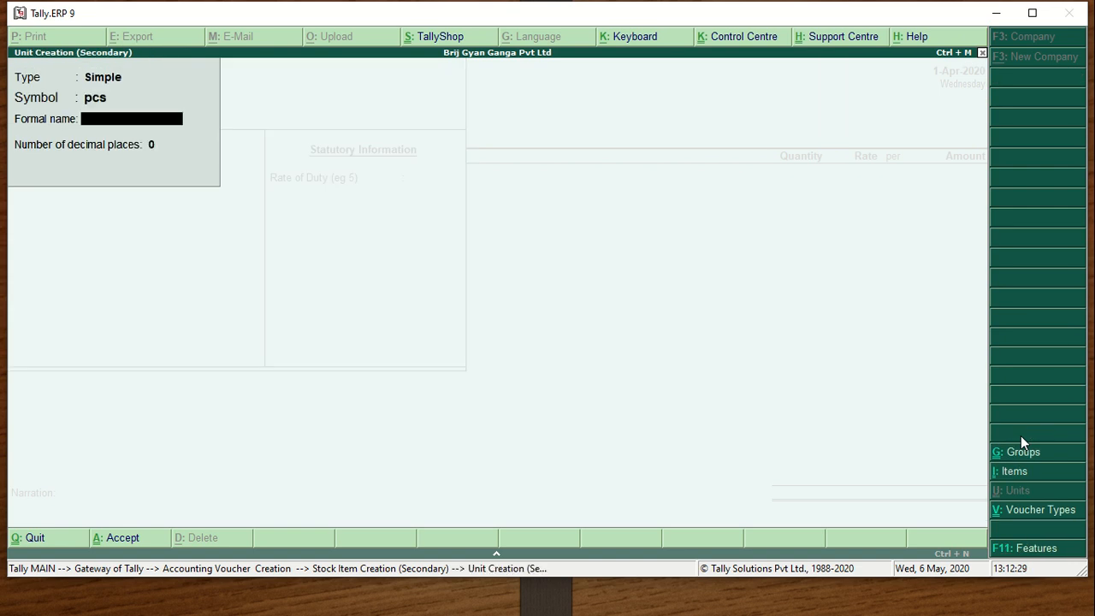
pyautogui.press('Return')
pyautogui.press('Return')
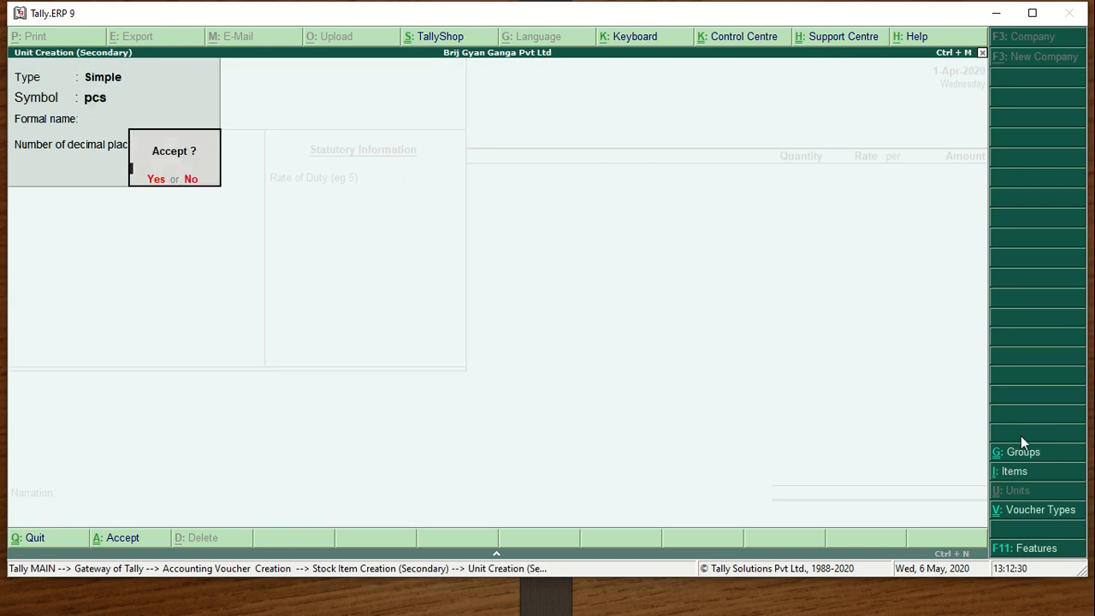
pyautogui.press('Return')
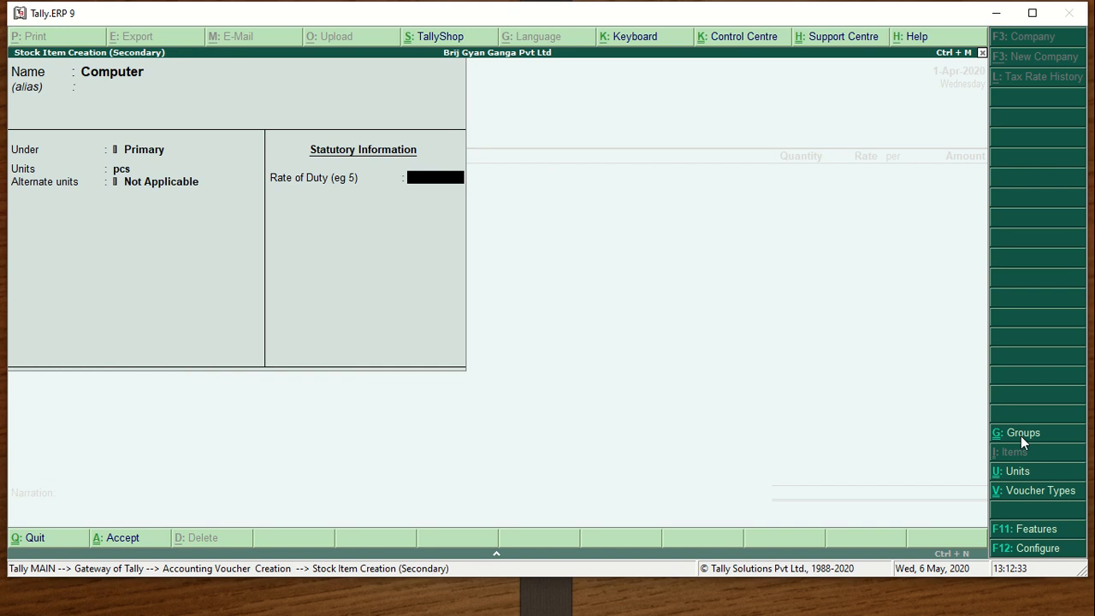
pyautogui.press('Return')
pyautogui.press('Return')
# Enter a quantity of 10 pcs at a rate of 100 for Computer and finish the item list
pyautogui.write('10')
pyautogui.press('Return')
pyautogui.press('Return')
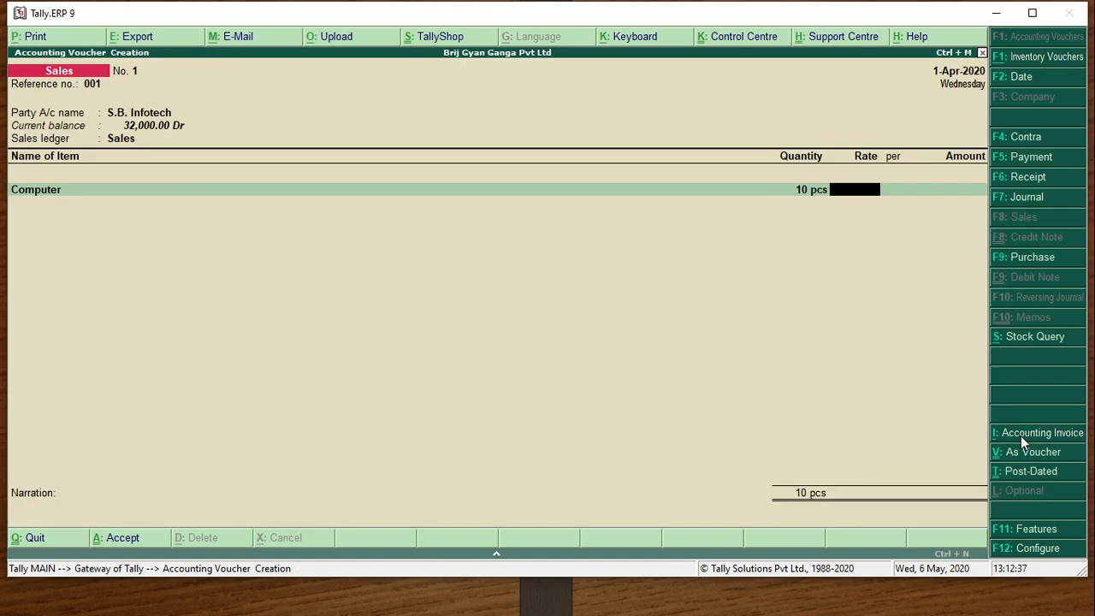
pyautogui.write('100')
pyautogui.press('Return')
pyautogui.press('Return')
pyautogui.press('Return')
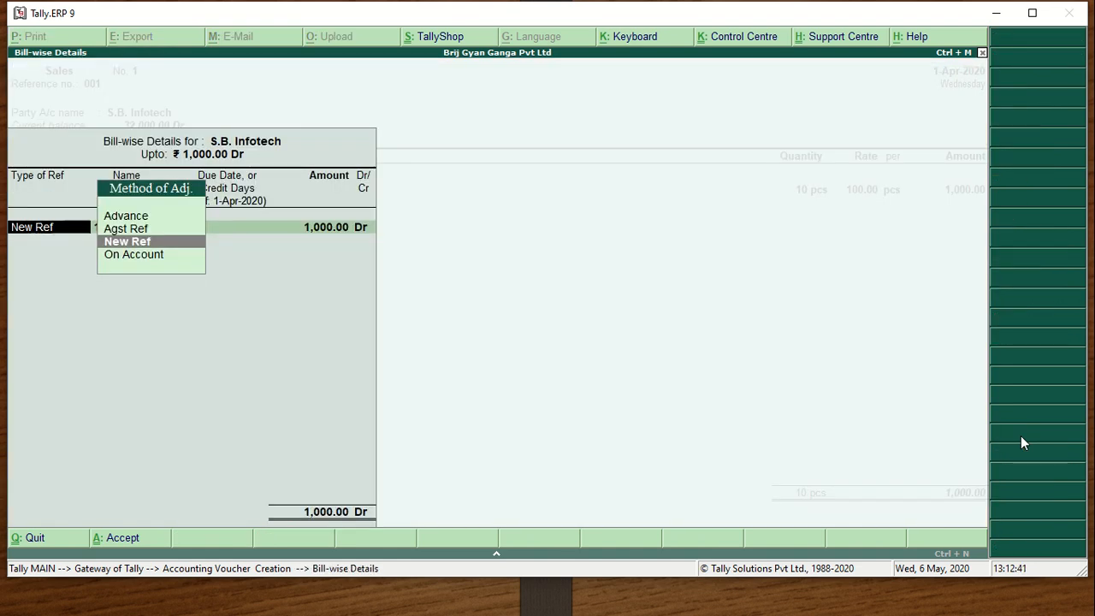
# Choose New Ref as the method of adjustment in the bill-wise details for S.B. Infotech
pyautogui.hotkey('ctrl', 'a')
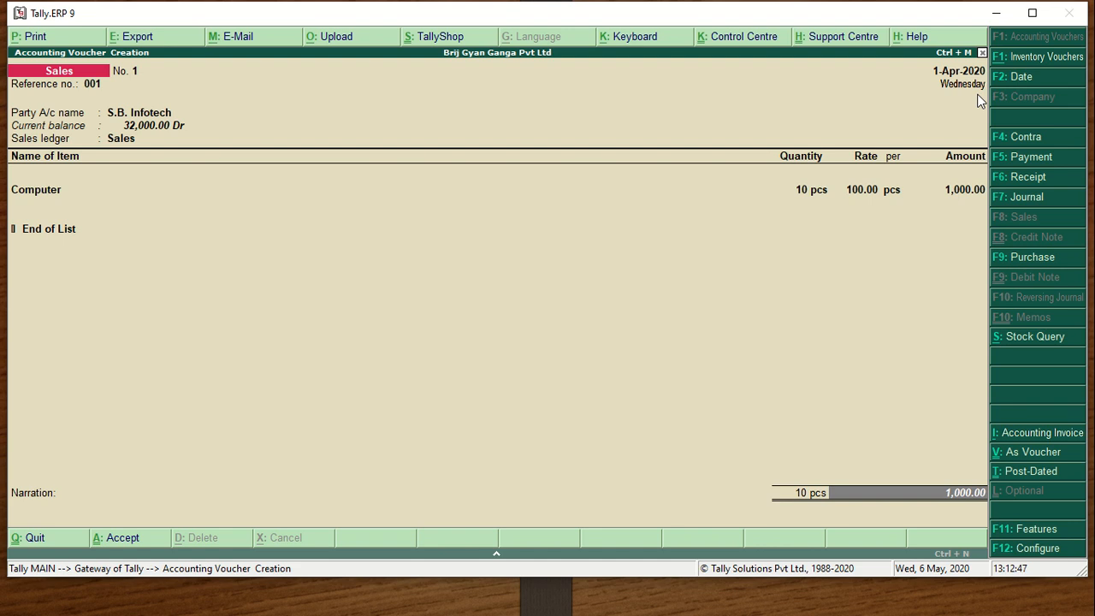
pyautogui.press('Return')
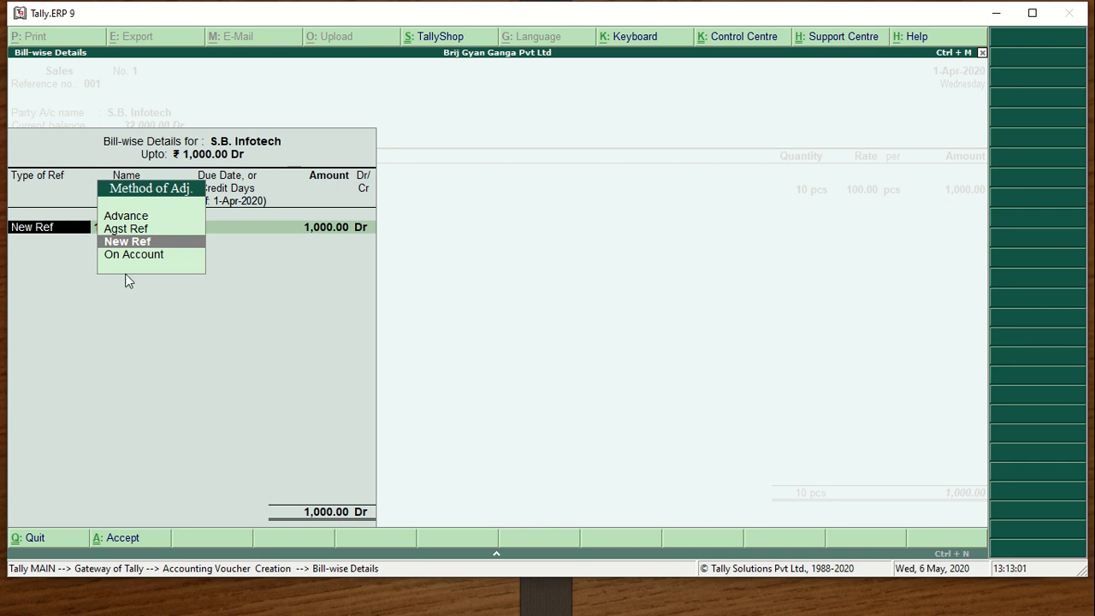
pyautogui.press('Up')
pyautogui.press('Up')
pyautogui.press('Down')
pyautogui.press('Down')
pyautogui.press('Down')
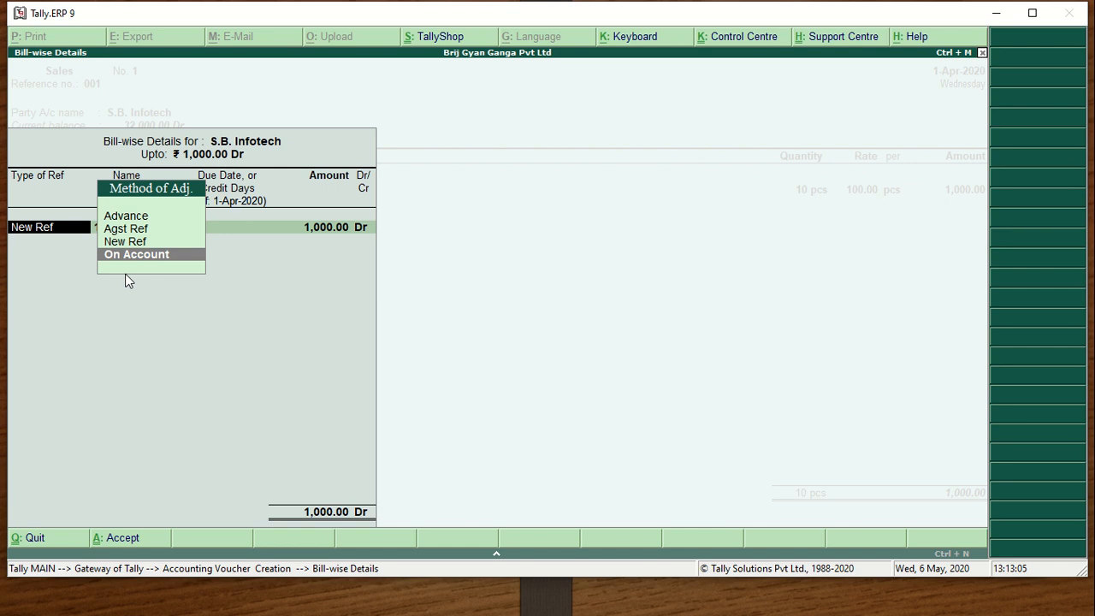
pyautogui.press('Up')
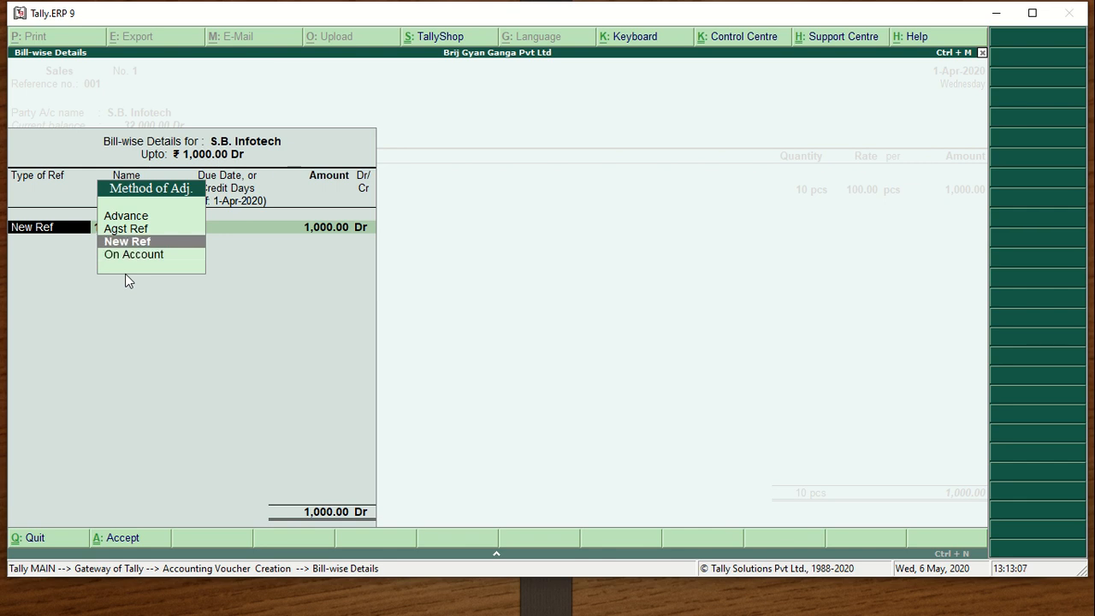
pyautogui.press('Return')
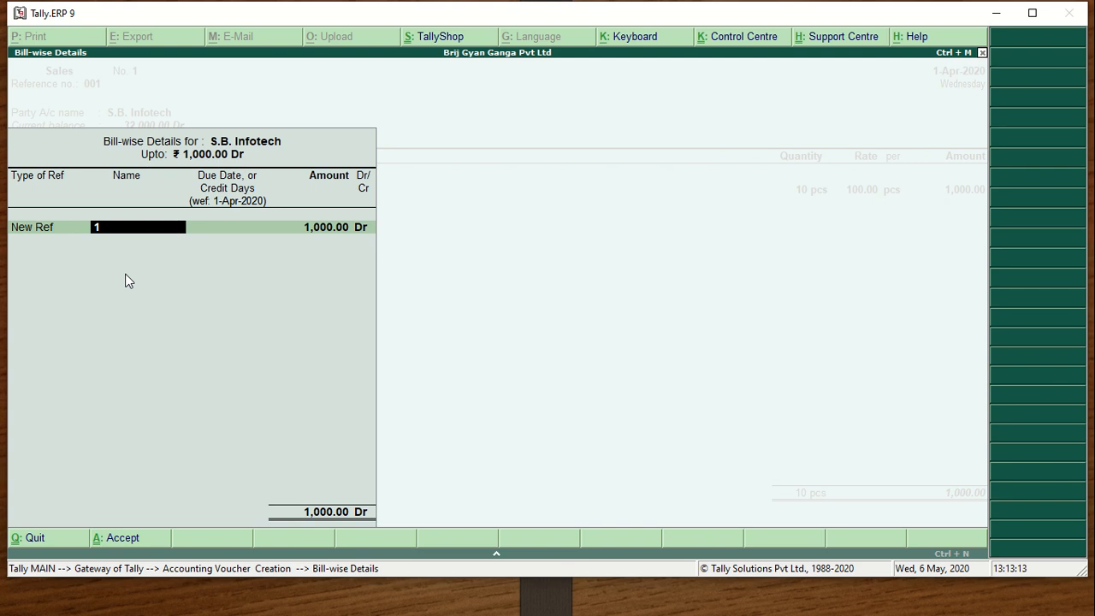
# Name the bill reference Inv/001/2020-21 with 15 credit days and save the sales invoice without a narration
pyautogui.write('Inv/001/2020-21')
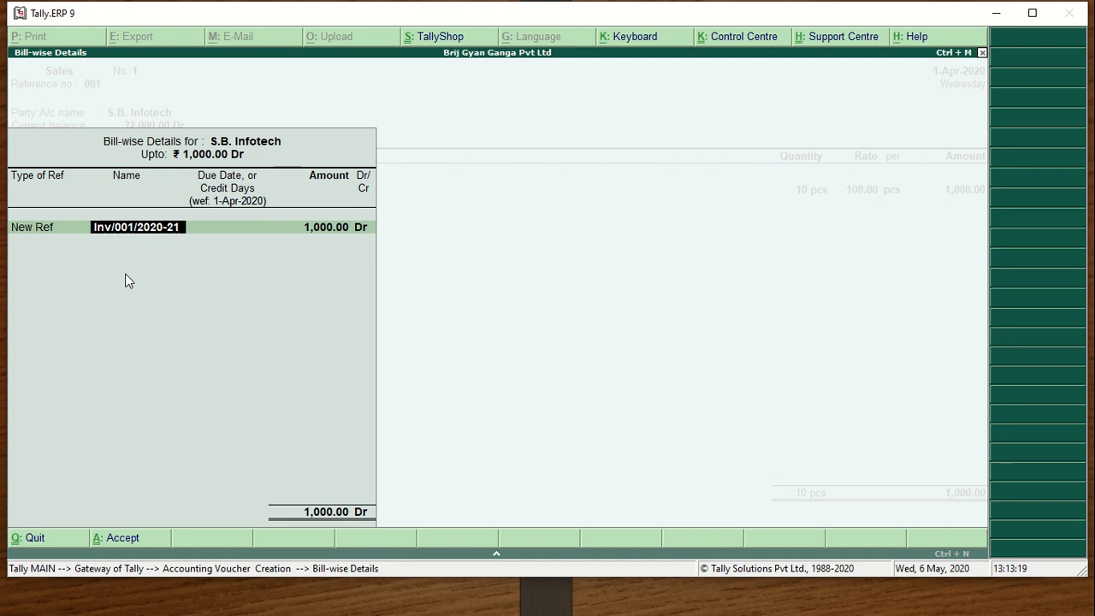
pyautogui.press('Return')
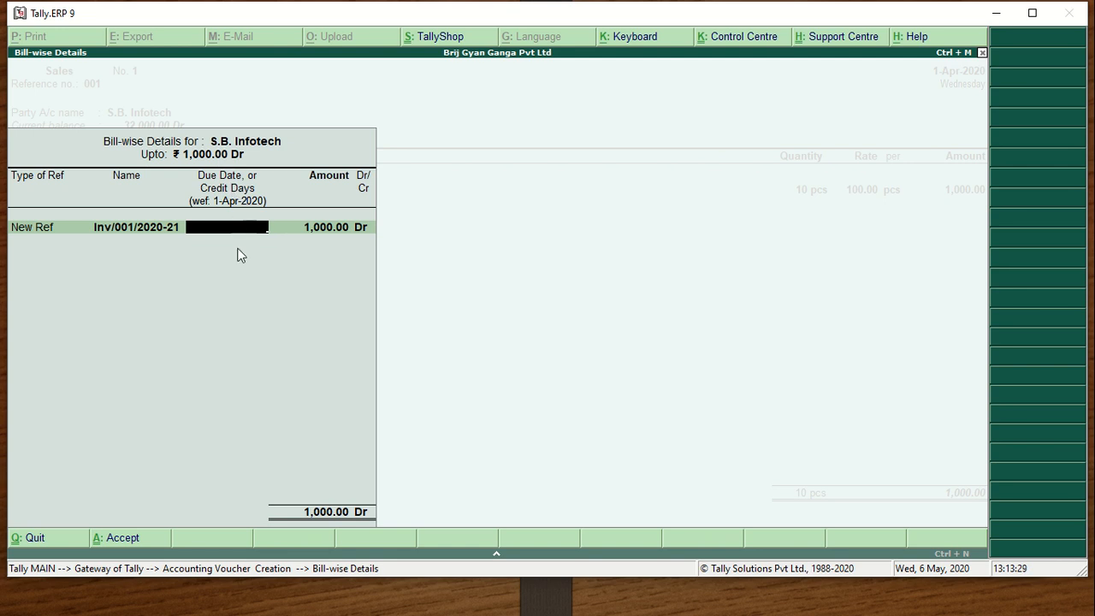
pyautogui.write('15')
pyautogui.press('Return')
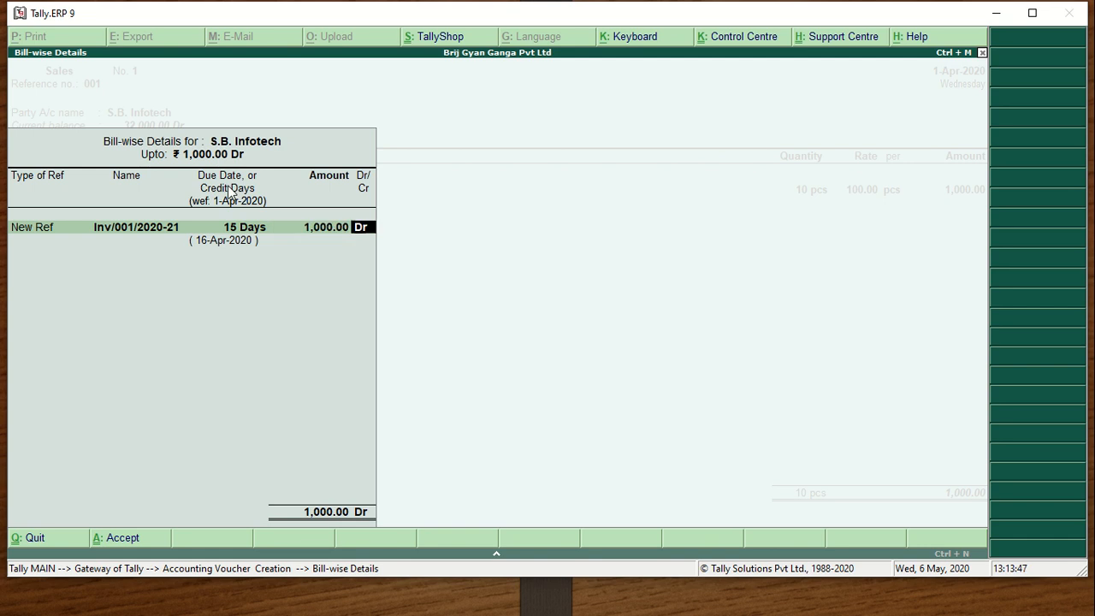
pyautogui.press('Return')
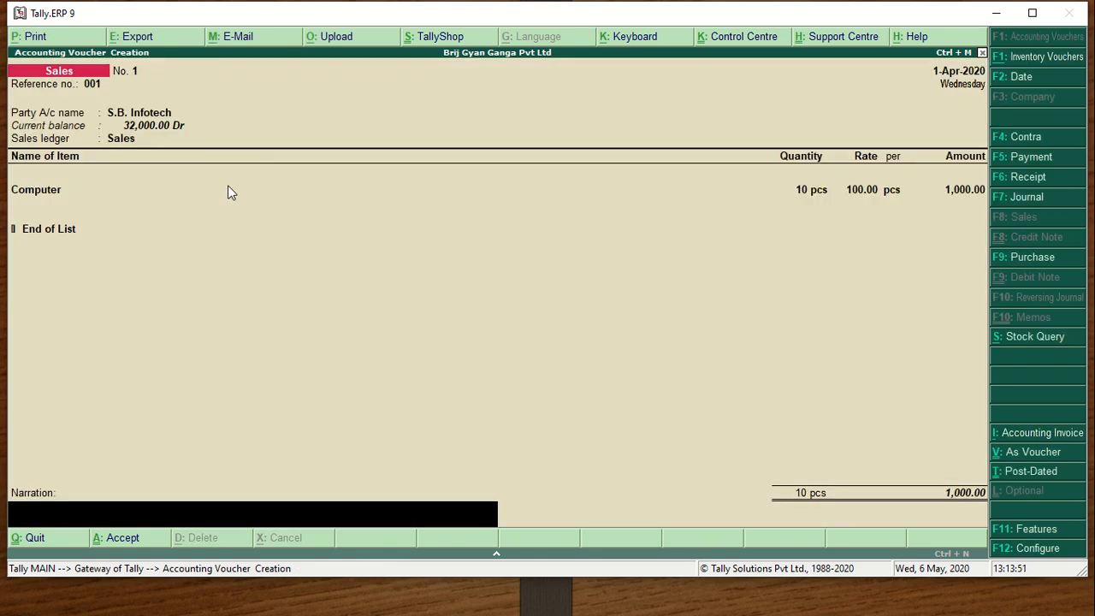
pyautogui.press('Return')
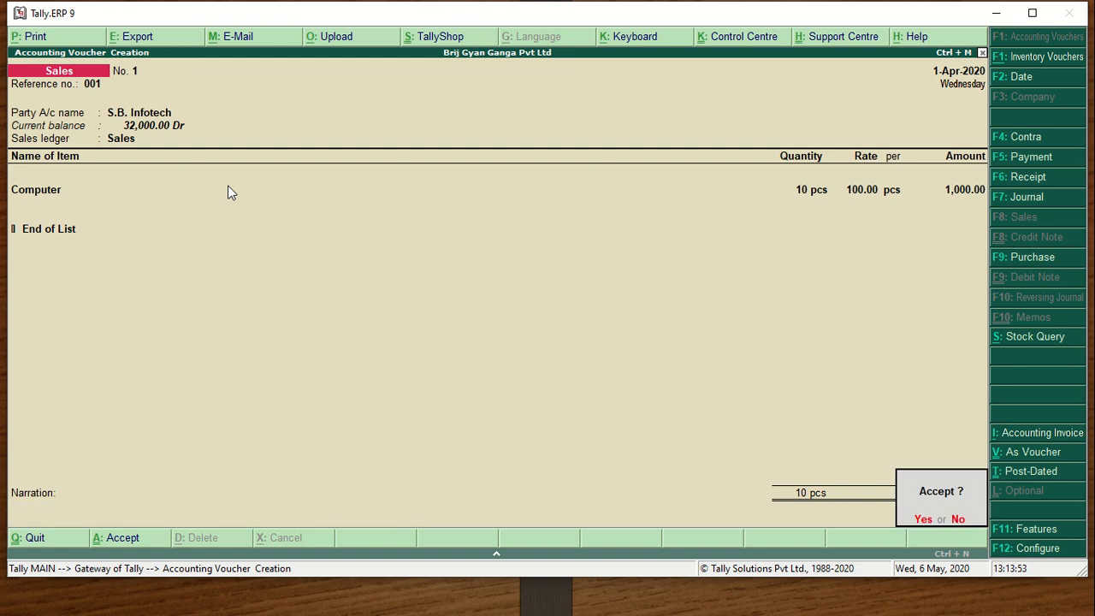
pyautogui.press('Return')
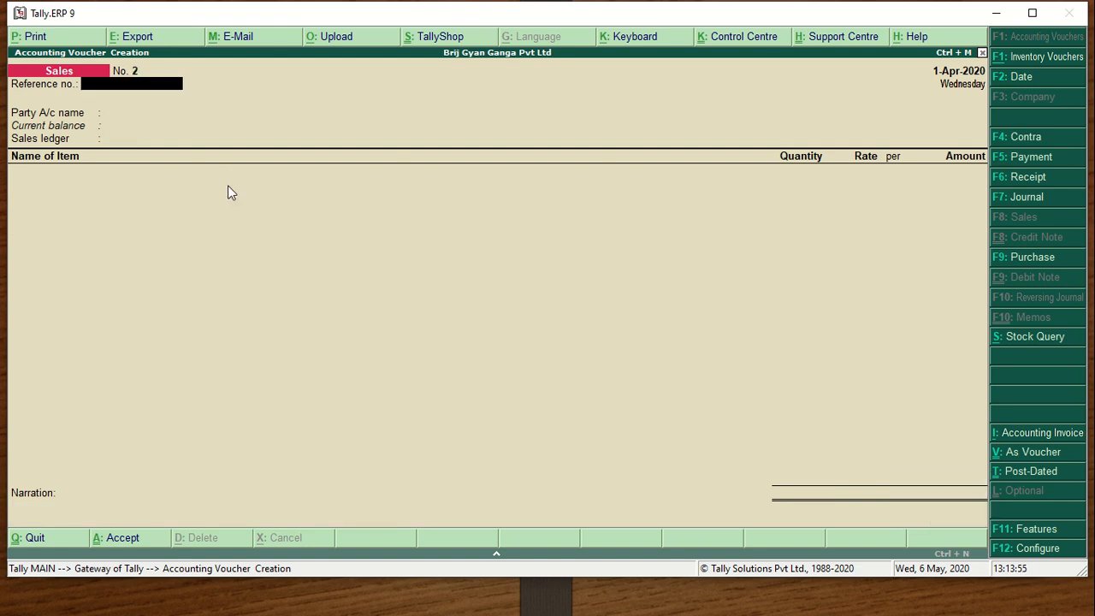
# Leave voucher entry and open the S.B. Infotech ledger for alteration
pyautogui.press('Escape')
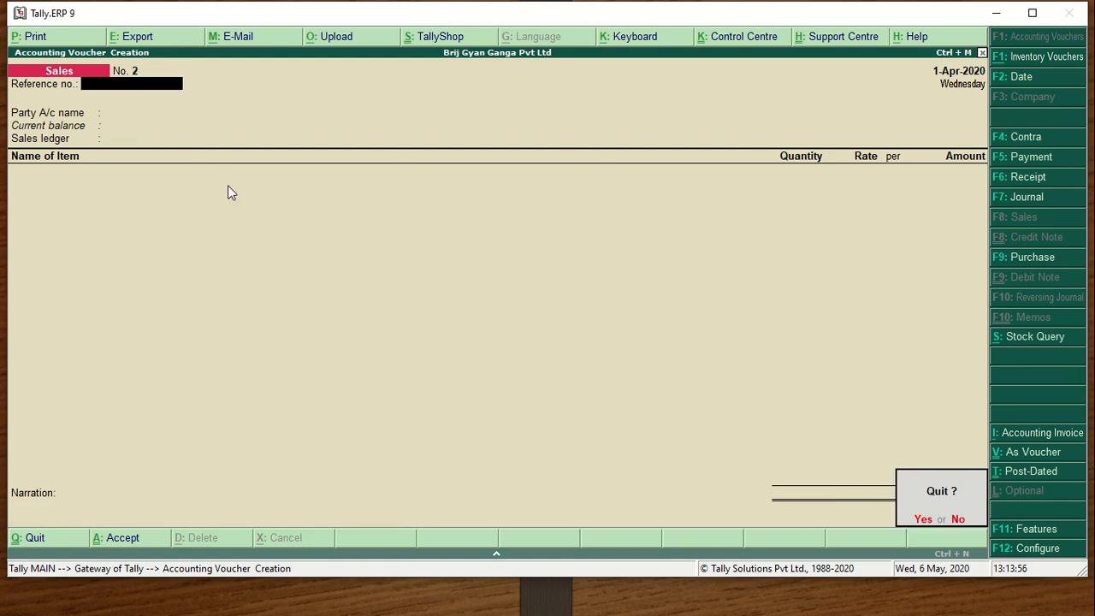
pyautogui.press('Return')
pyautogui.press('Up')
pyautogui.press('Up')
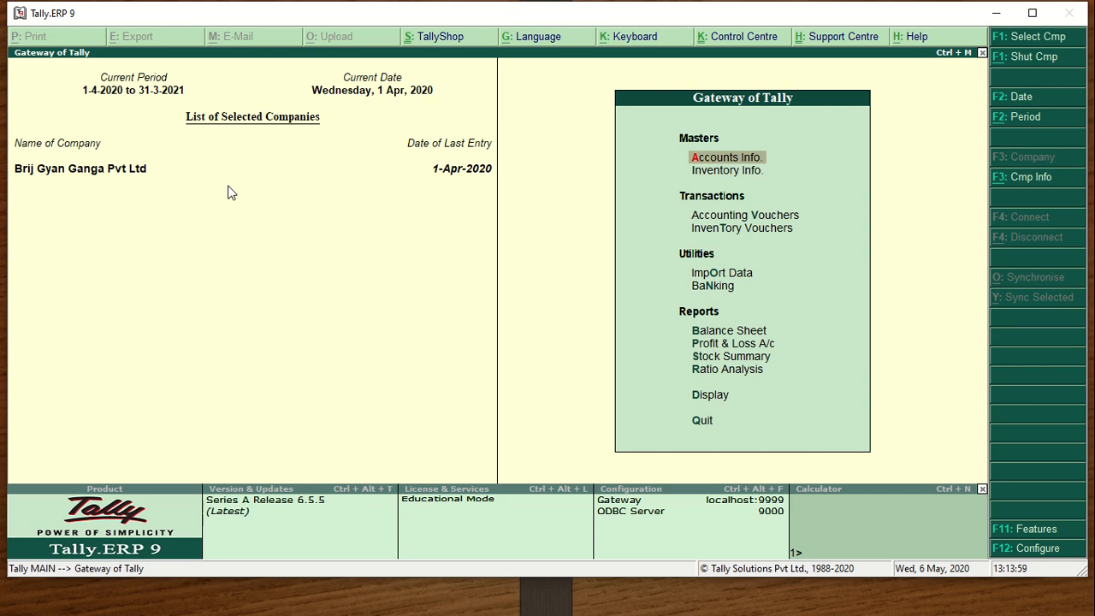
pyautogui.press('Return')
pyautogui.press('Down')
pyautogui.press('Return')
pyautogui.press('Down')
pyautogui.press('Down')
pyautogui.press('Return')
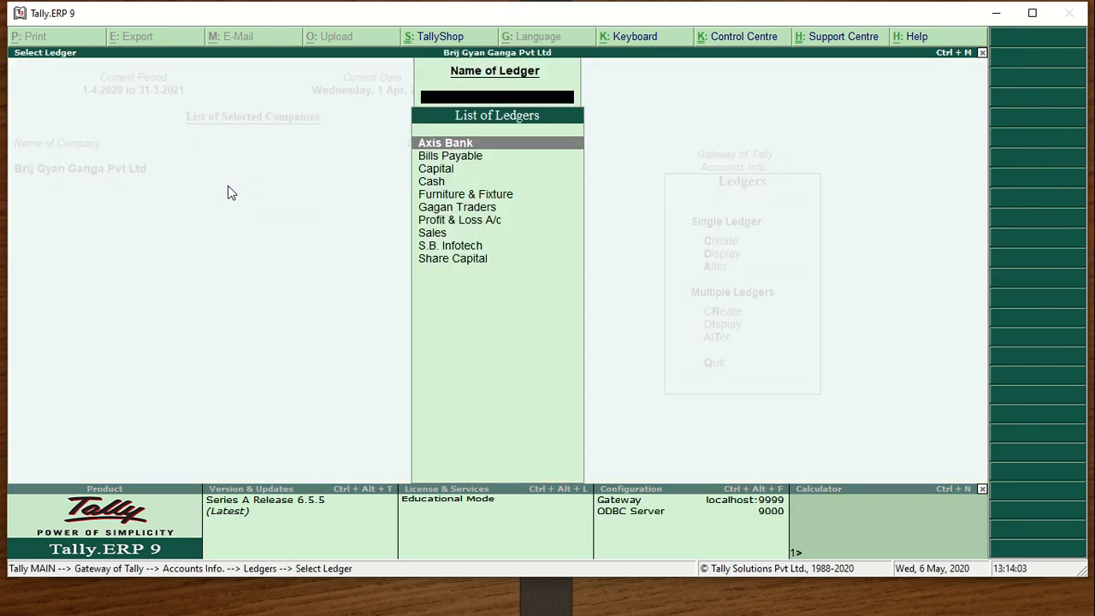
pyautogui.write('S')
pyautogui.press('Down')
pyautogui.press('Down')
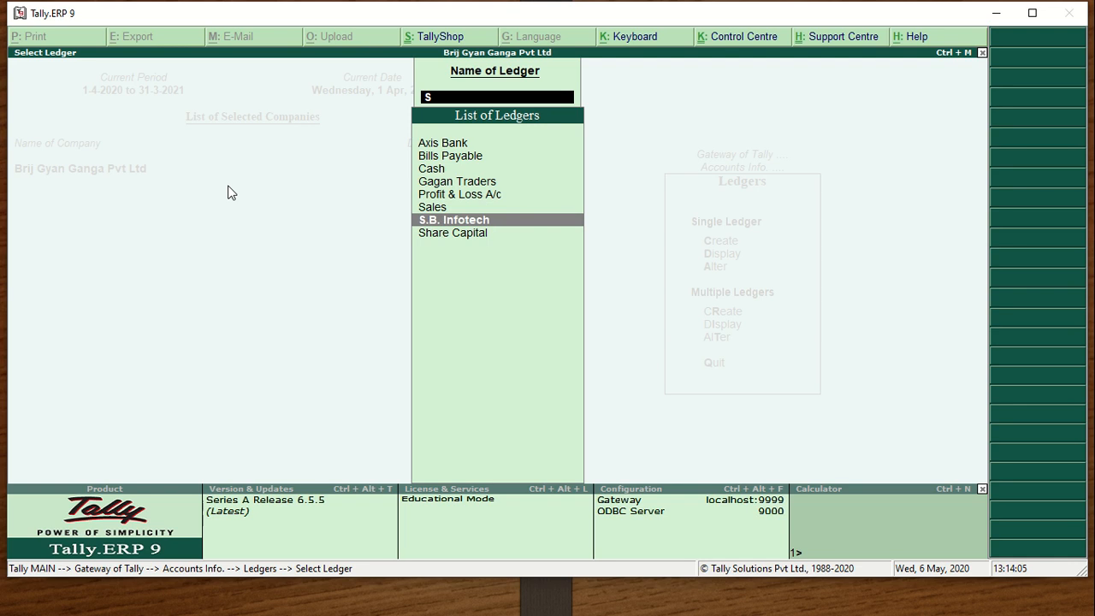
pyautogui.press('Return')
# Set Activate interest calculation to Yes in the S.B. Infotech ledger
pyautogui.press('Return')
pyautogui.press('Return')
pyautogui.press('Return')
pyautogui.press('Return')
pyautogui.press('Return')
pyautogui.press('Return')
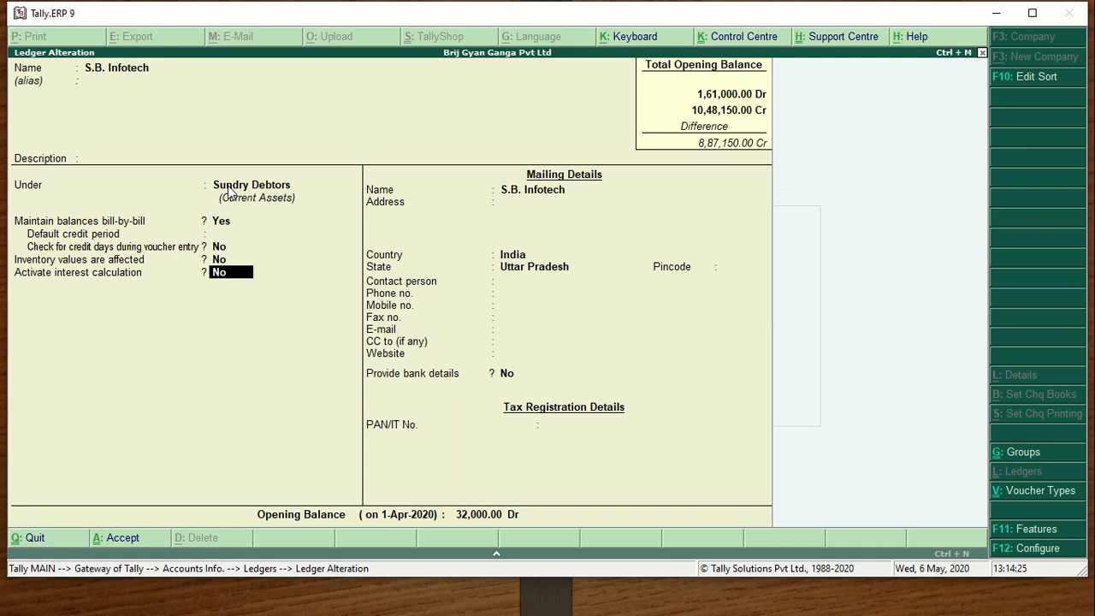
pyautogui.write('y')
pyautogui.press('Return')
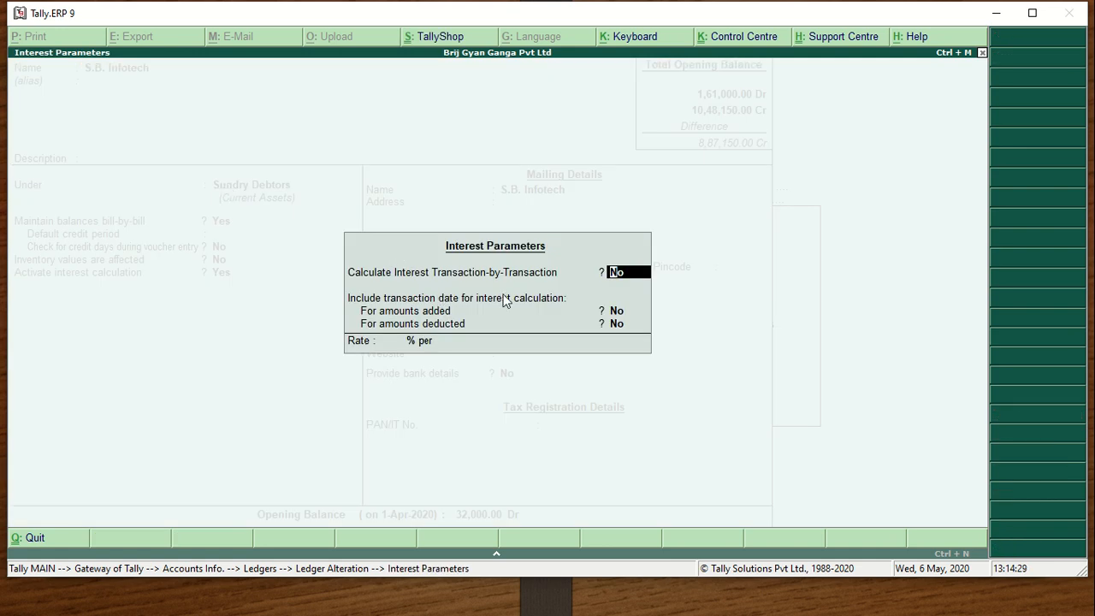
# Set transaction-by-transaction interest and parameter override for each transaction to Yes, keeping transaction dates excluded for added and deducted amounts
pyautogui.press('y')
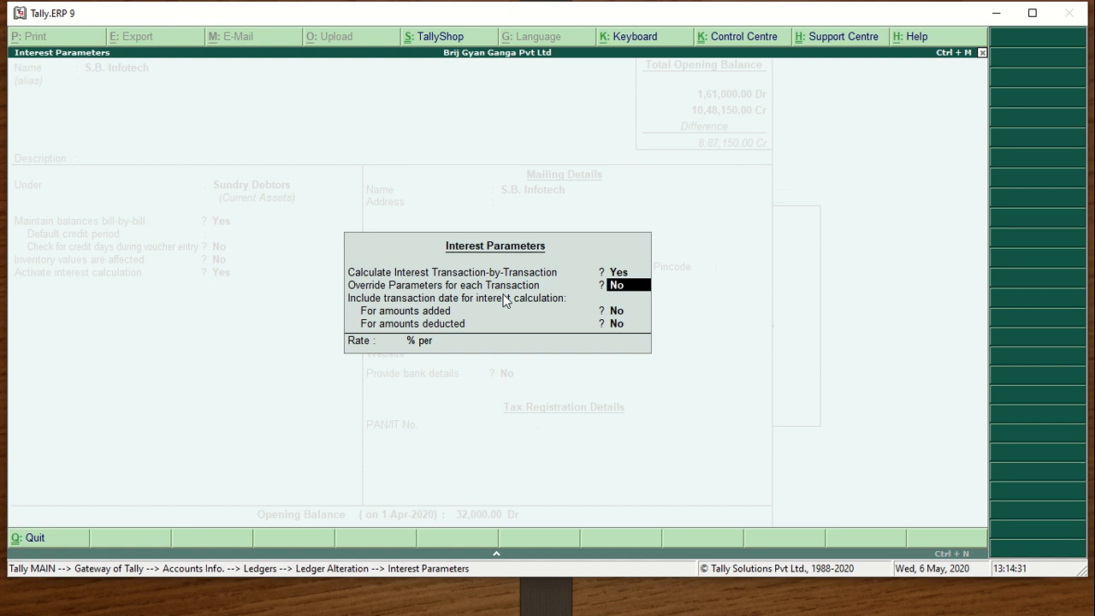
pyautogui.press('y')
pyautogui.press('Return')
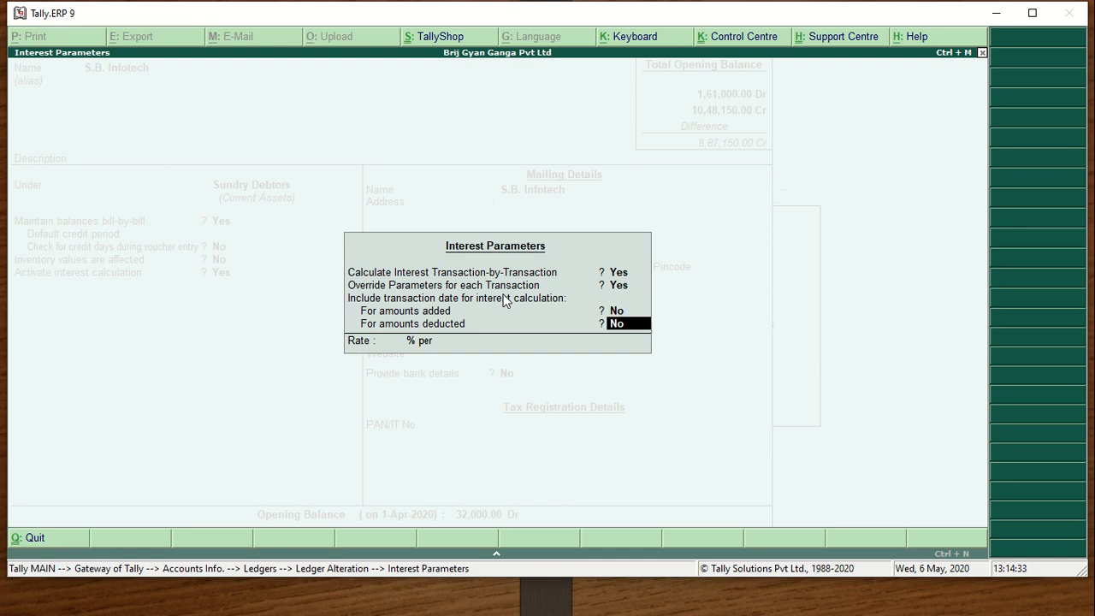
pyautogui.press('Return')
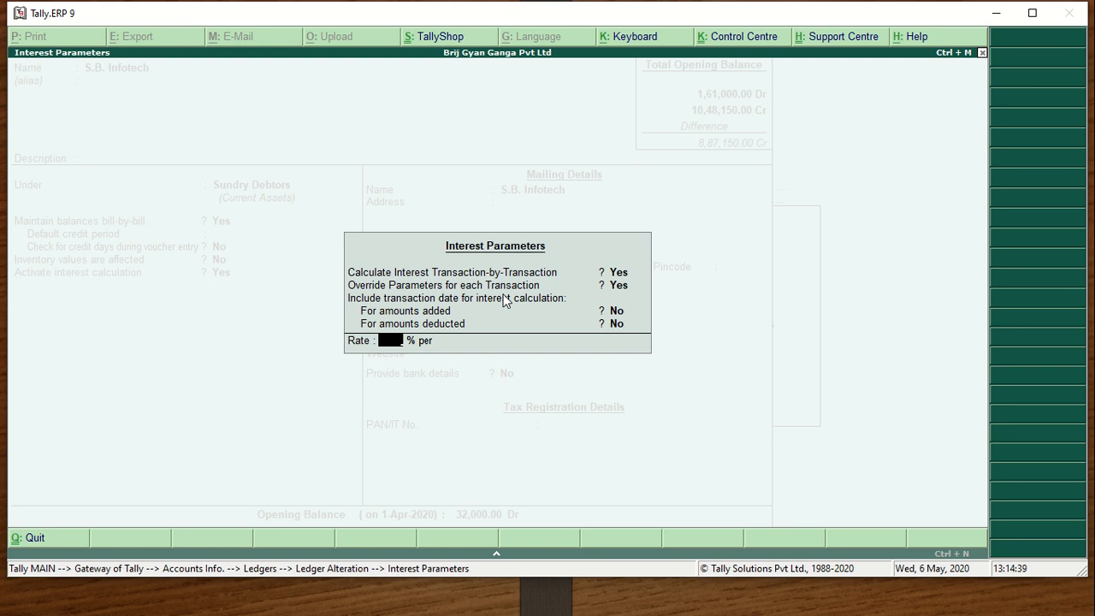
# Set the interest rate to 1% per Calendar Month and complete the interest parameters
pyautogui.write('1')
pyautogui.press('Return')
pyautogui.press('Down')
pyautogui.press('Down')
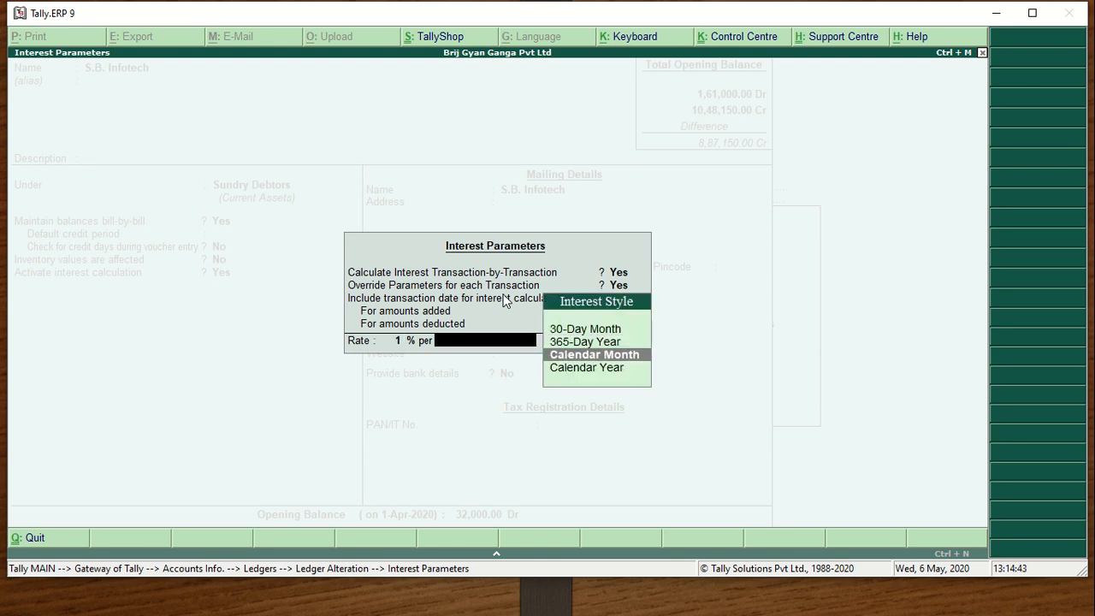
pyautogui.press('Up')
pyautogui.press('Up')
pyautogui.press('Down')
pyautogui.press('Down')
pyautogui.press('Down')
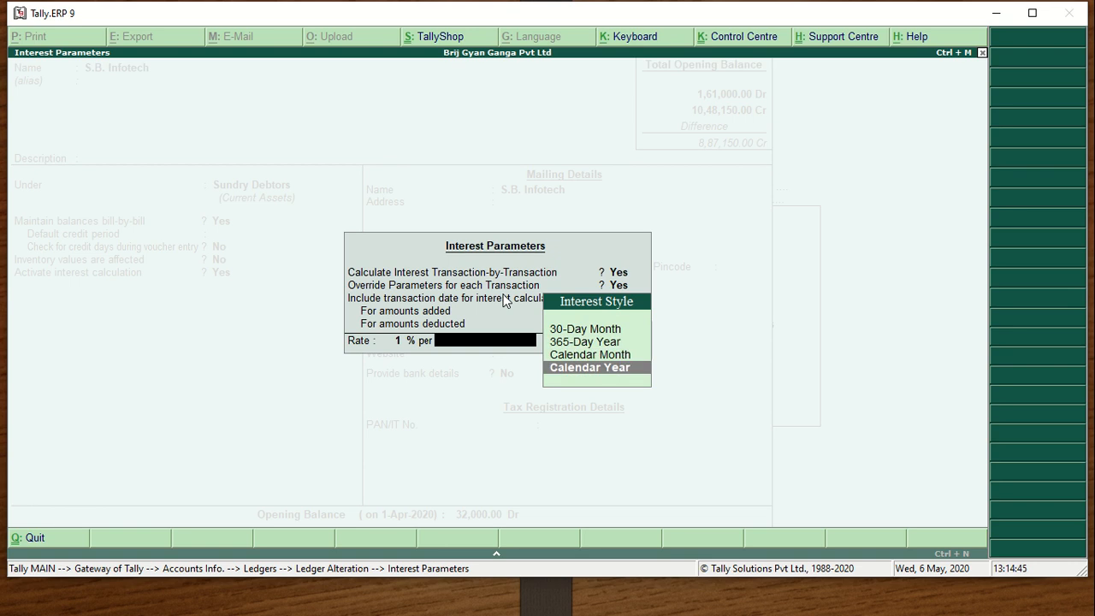
pyautogui.press('Up')
pyautogui.press('Return')
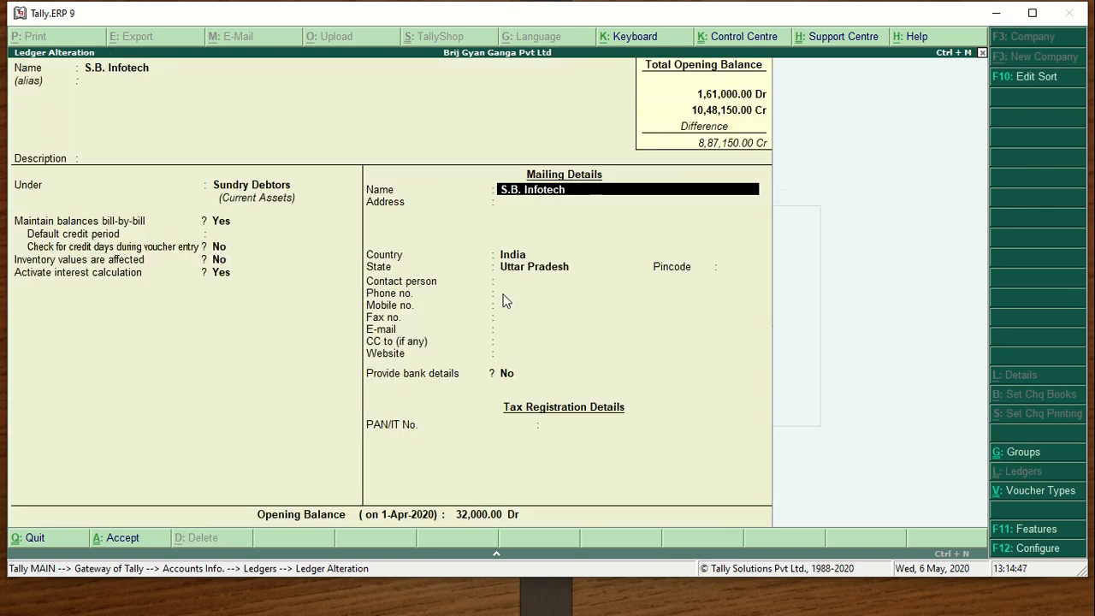
# Keep the remaining S.B. Infotech mailing, bank and tax details and proceed to the bill-wise breakup of the opening balance
pyautogui.press('Return')
pyautogui.press('Return')
pyautogui.press('Return')
pyautogui.press('Return')
pyautogui.press('Return')
pyautogui.press('Return')
pyautogui.press('Return')
pyautogui.press('Return')
pyautogui.press('Return')
pyautogui.press('Return')
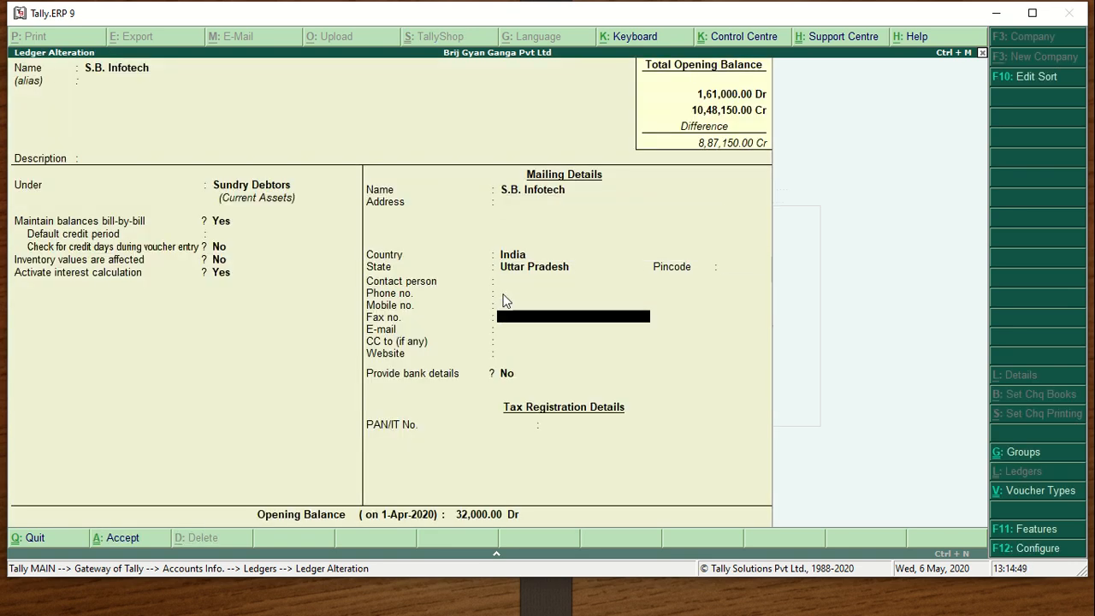
pyautogui.press('Return')
pyautogui.press('Return')
pyautogui.press('Return')
pyautogui.press('Return')
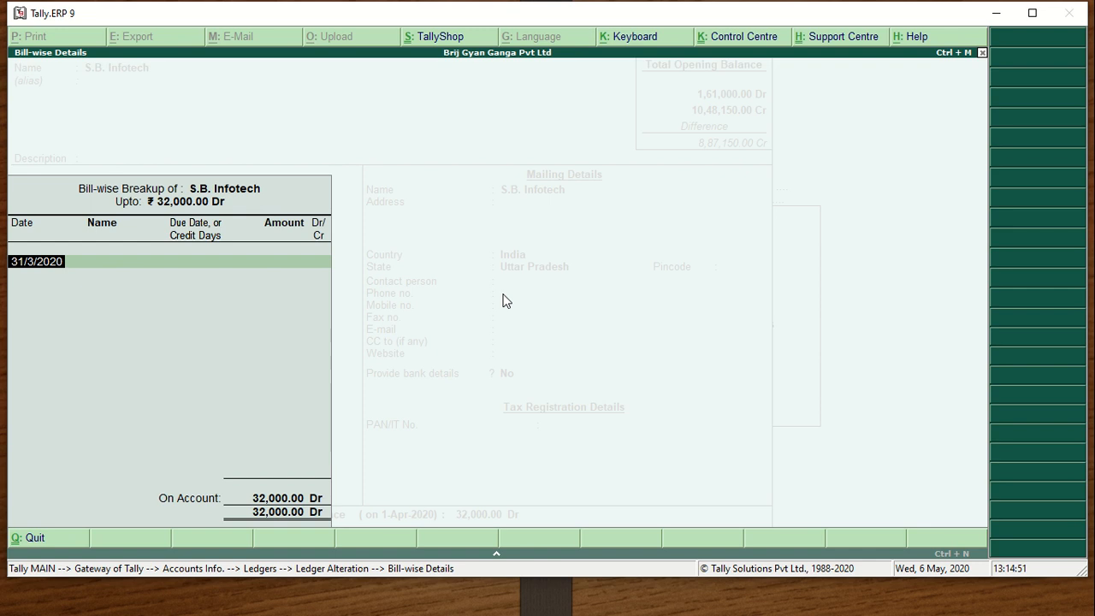
# Add bill Inv/001/2020-21 dated 31/3/2020 with 15 days credit and amount 32,000.00 Dr to the opening balance breakup
pyautogui.press('Return')
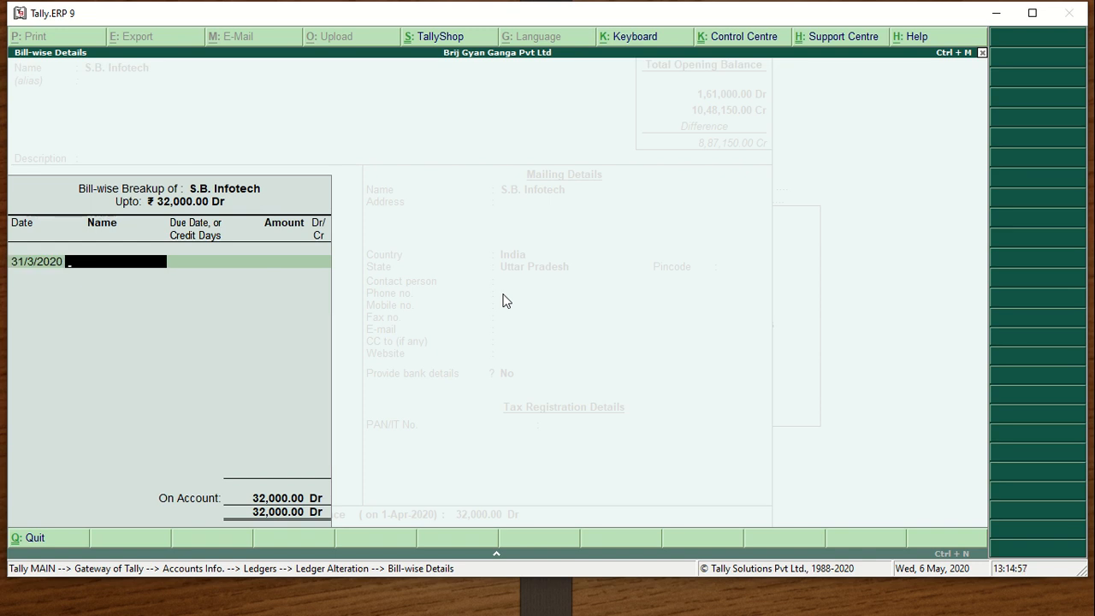
pyautogui.write('Inv/001/2020')
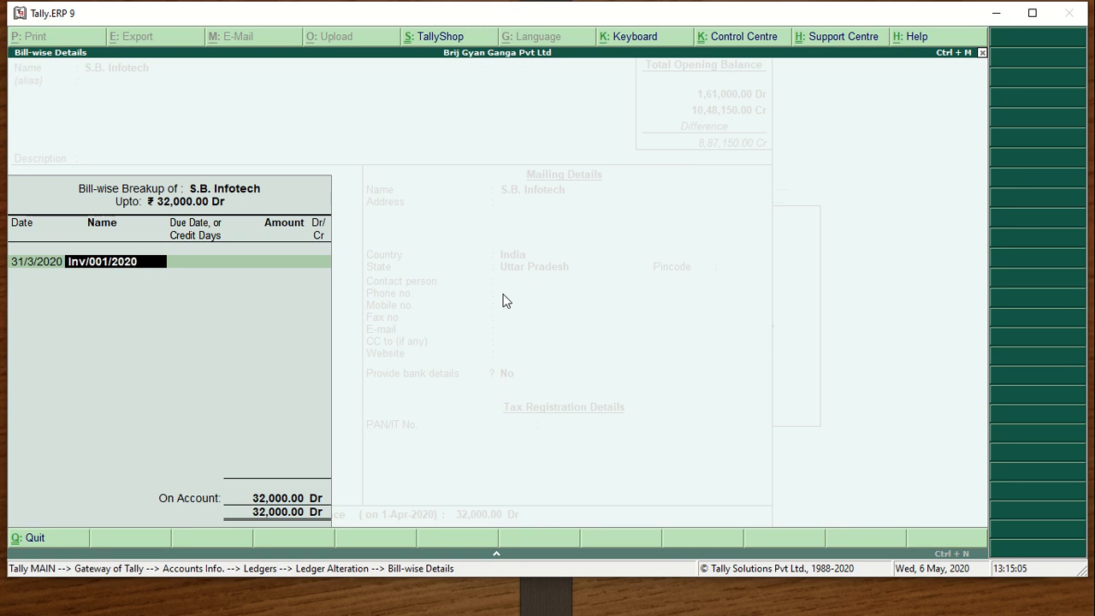
pyautogui.write('-21')
pyautogui.press('Return')
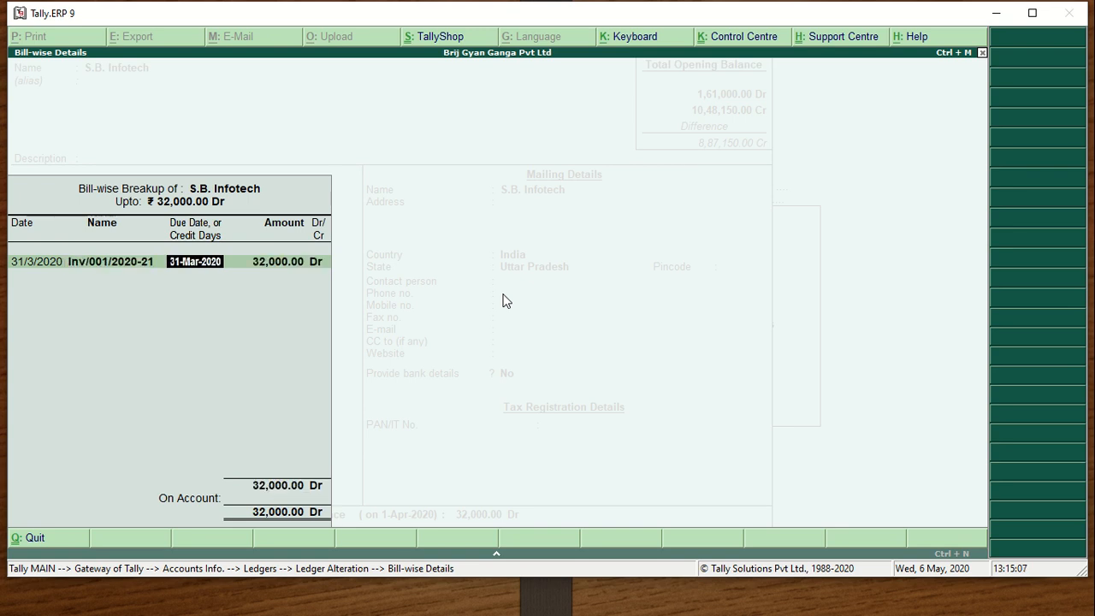
pyautogui.write('15')
pyautogui.press('Return')
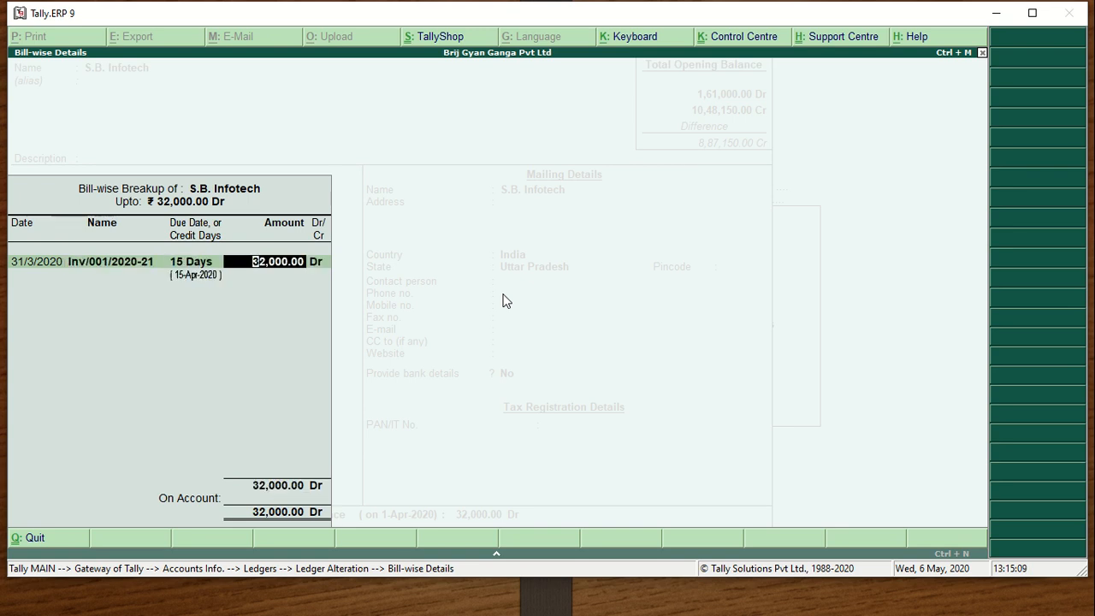
pyautogui.press('Return')
pyautogui.press('Return')
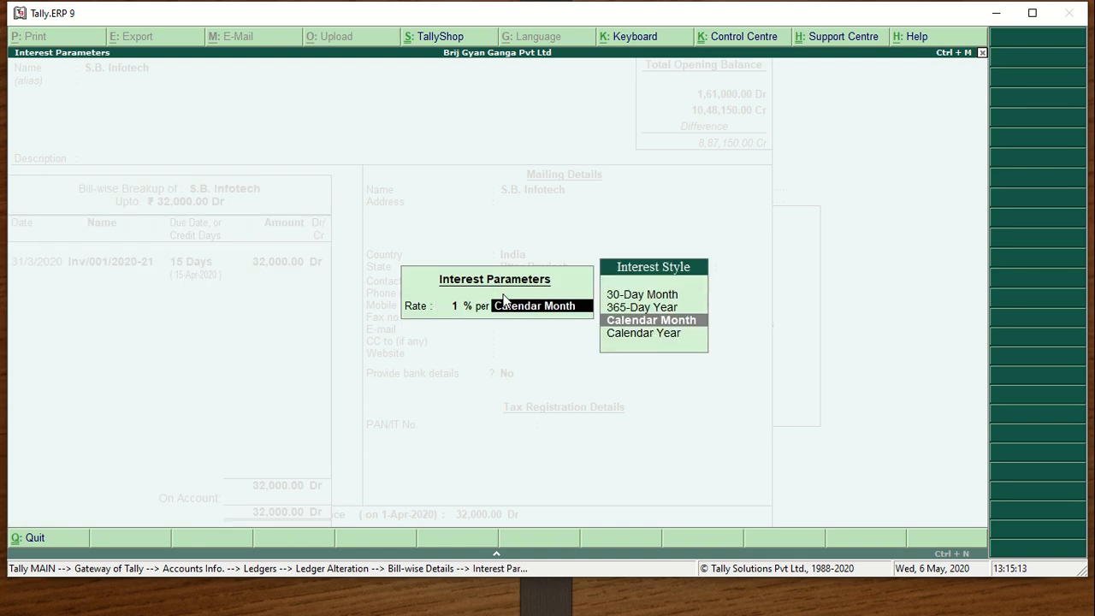
# Accept interest at 1% per Calendar Month for the bill, save the S.B. Infotech ledger and return to the Gateway
pyautogui.press('Return')
pyautogui.press('Return')
pyautogui.press('Return')
pyautogui.press('Escape')
pyautogui.press('Escape')
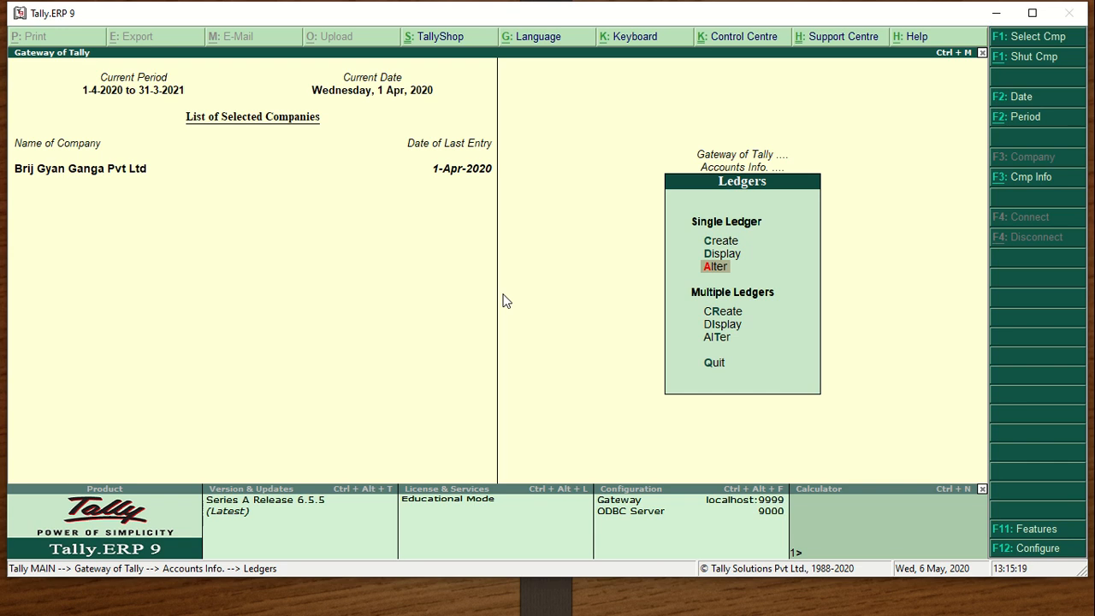
pyautogui.press('Escape')
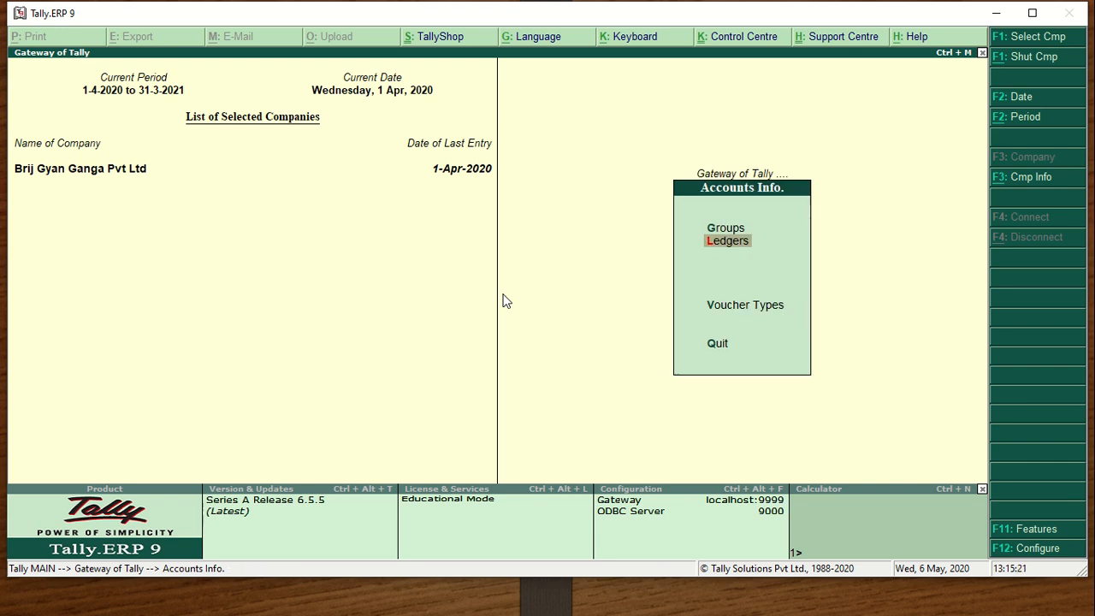
pyautogui.press('Escape')
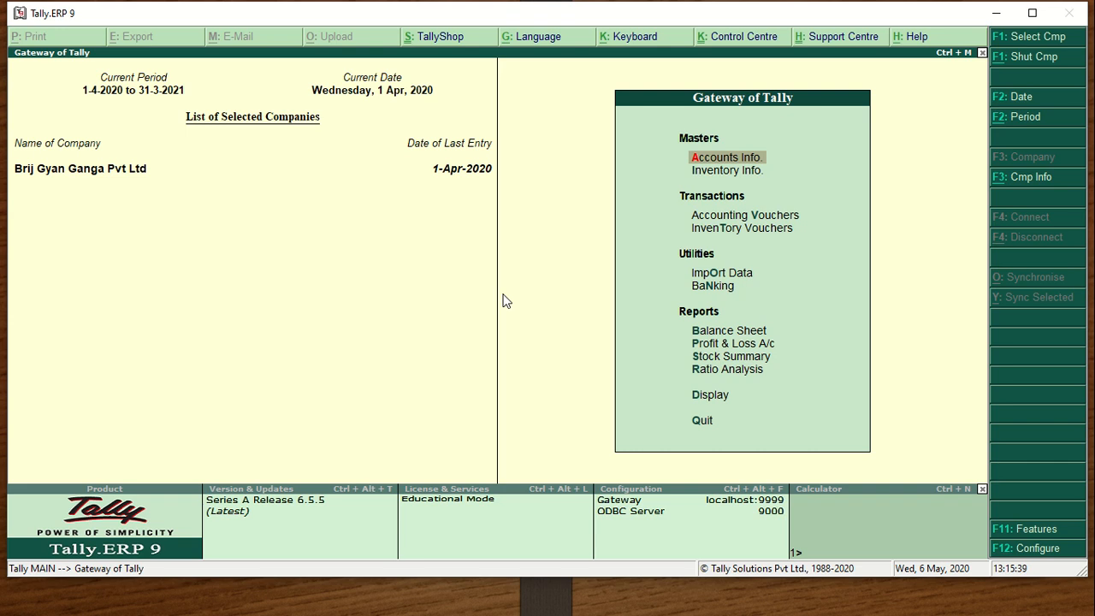
# Open the ledger-wise interest calculation report for S.B. Infotech from the statements of accounts
pyautogui.press('Down')
pyautogui.press('Down')
pyautogui.press('Down')
pyautogui.press('Down')
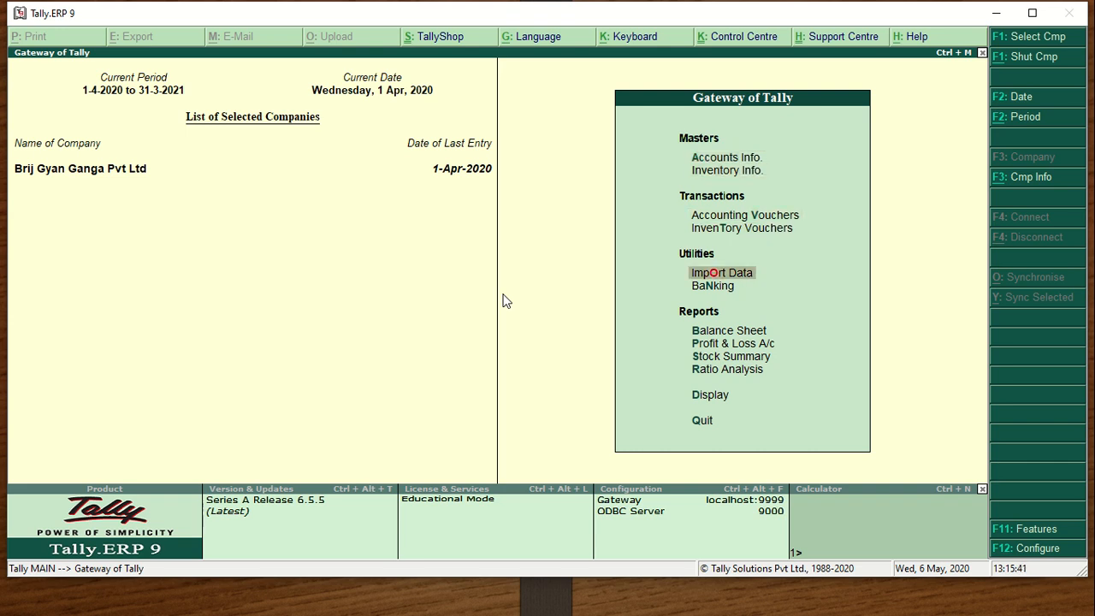
pyautogui.press('Down')
pyautogui.press('Down')
pyautogui.press('Down')
pyautogui.press('Down')
pyautogui.press('Down')
pyautogui.press('Down')
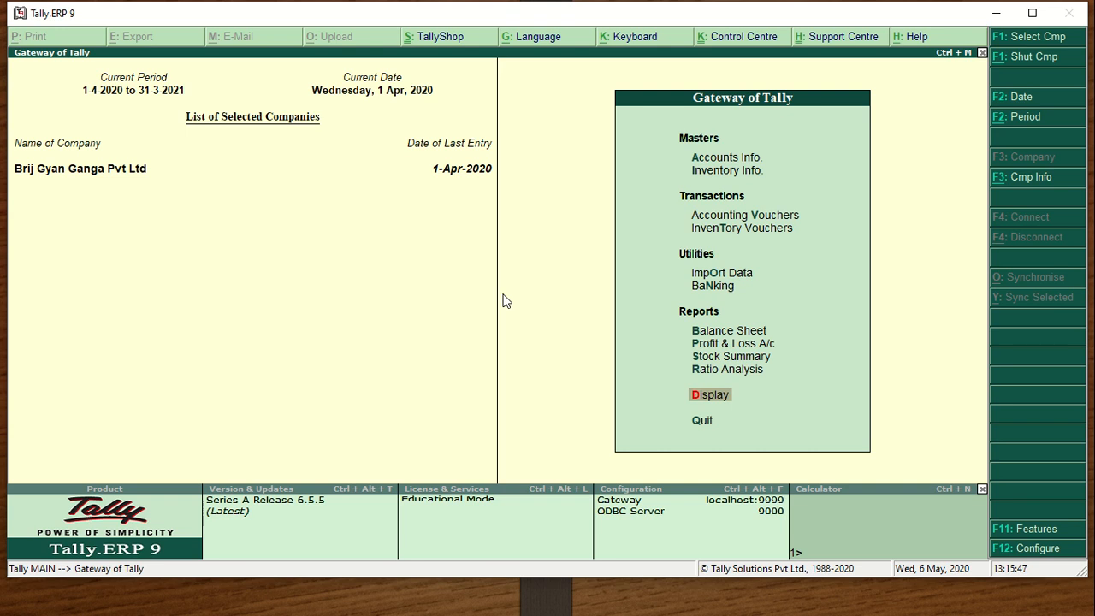
pyautogui.press('Return')
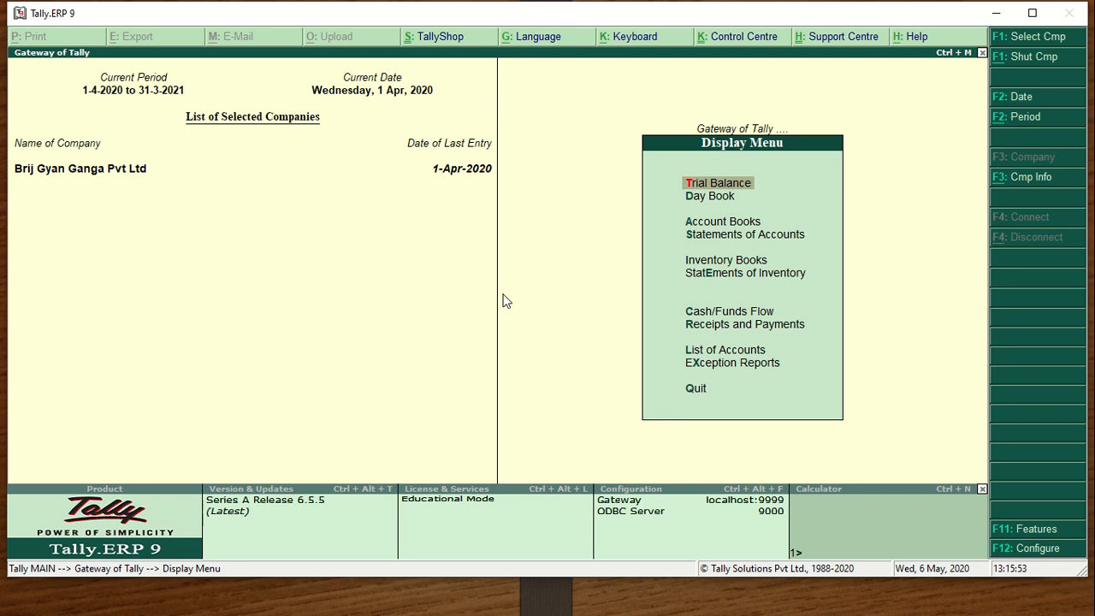
pyautogui.press('Down')
pyautogui.press('Down')
pyautogui.press('Down')
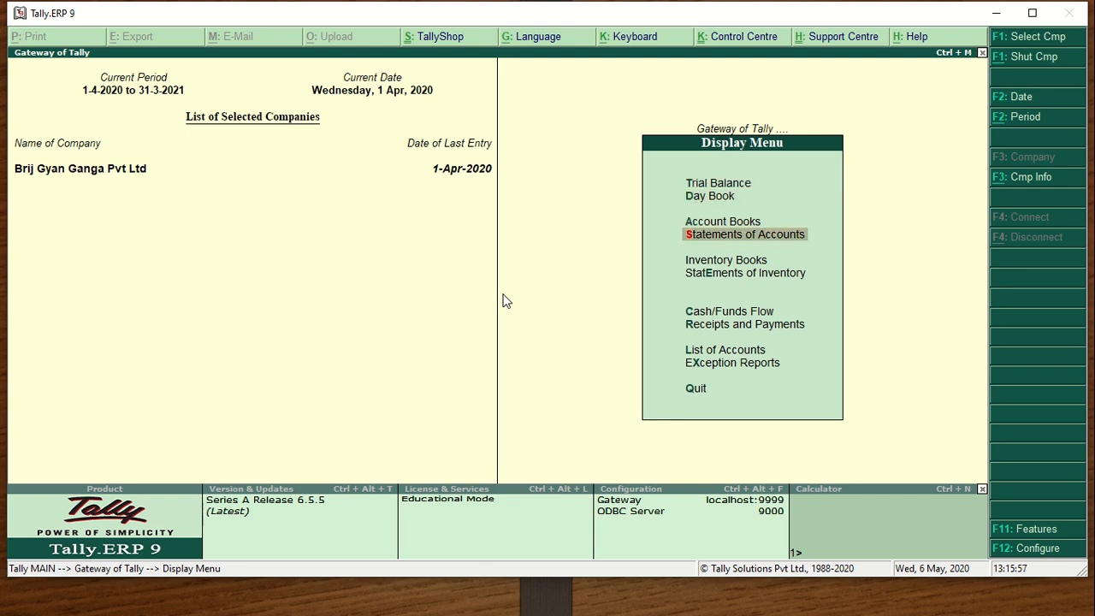
pyautogui.press('Return')
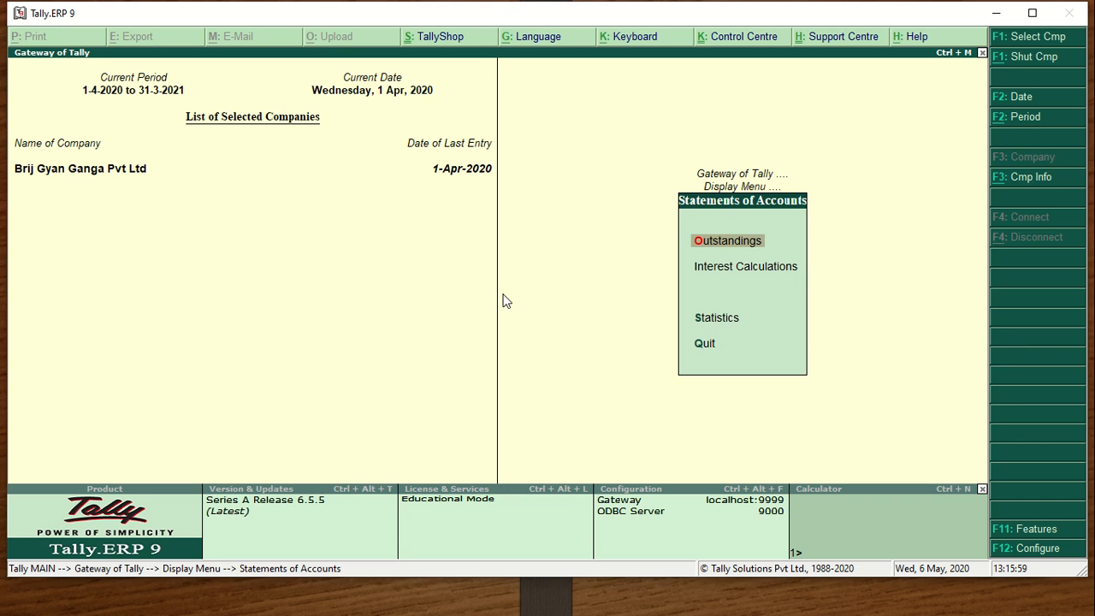
pyautogui.press('Down')
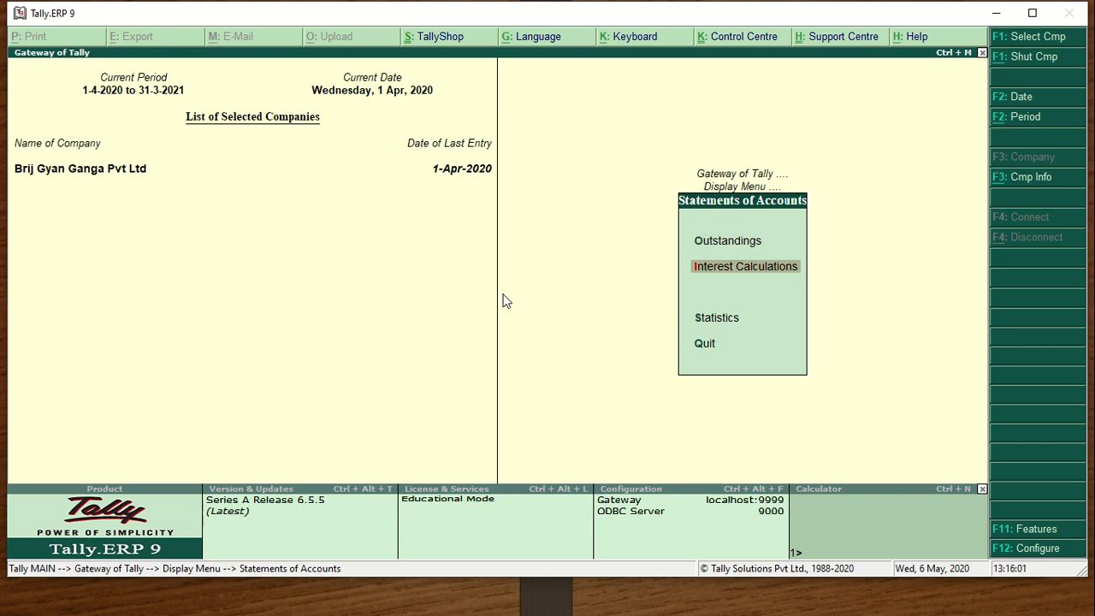
pyautogui.press('Return')
pyautogui.press('Down')
pyautogui.press('Down')
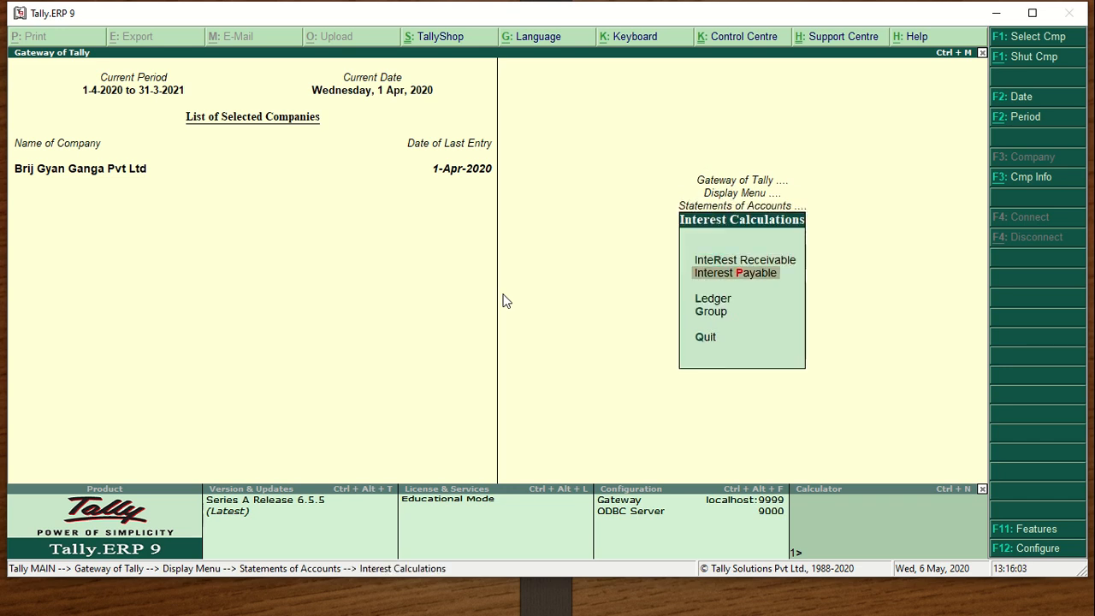
pyautogui.press('Return')
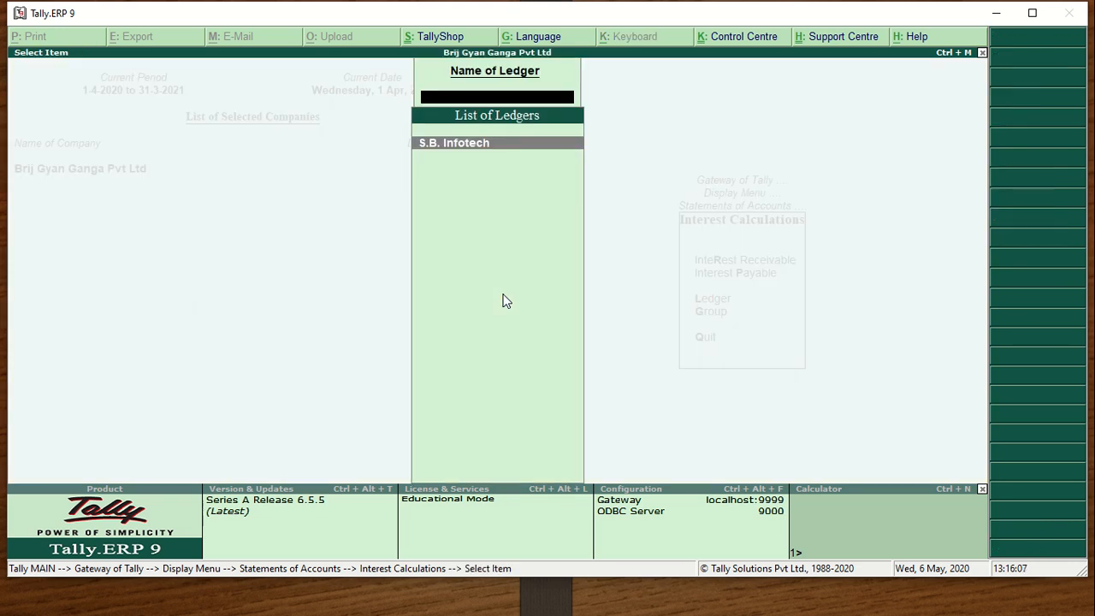
pyautogui.press('Return')
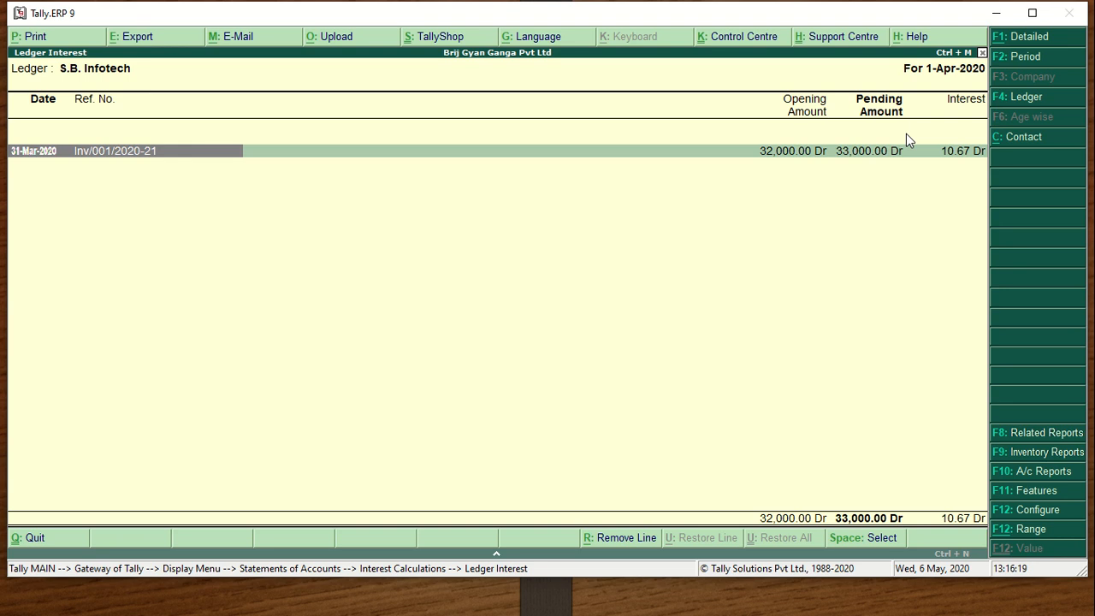
# Set the interest report period from 1-4-2020 to 31-Mar-2021
pyautogui.press('F2')
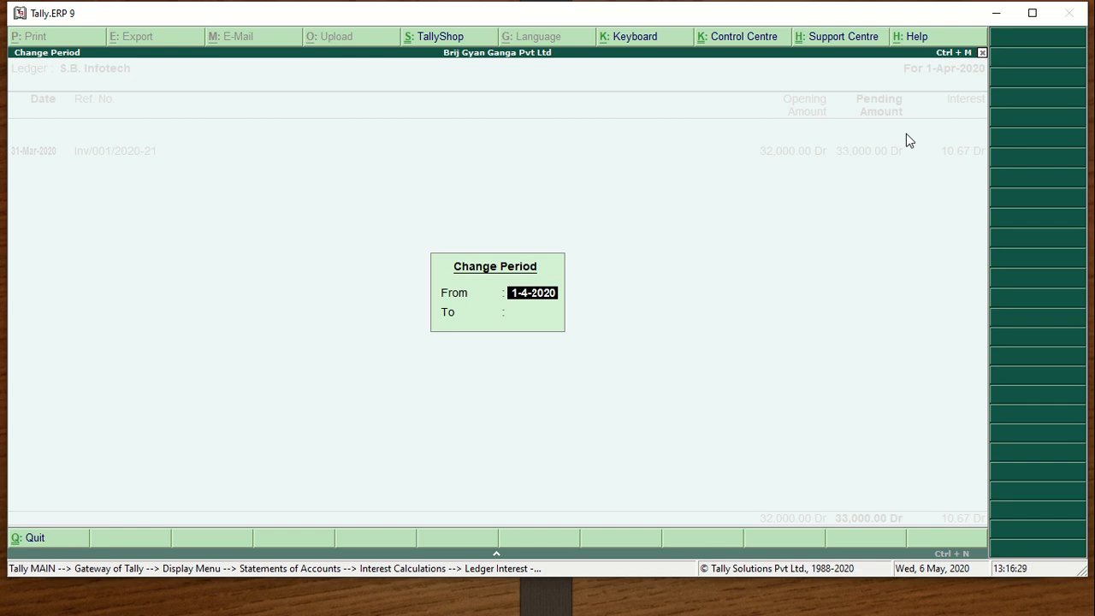
pyautogui.press('Return')
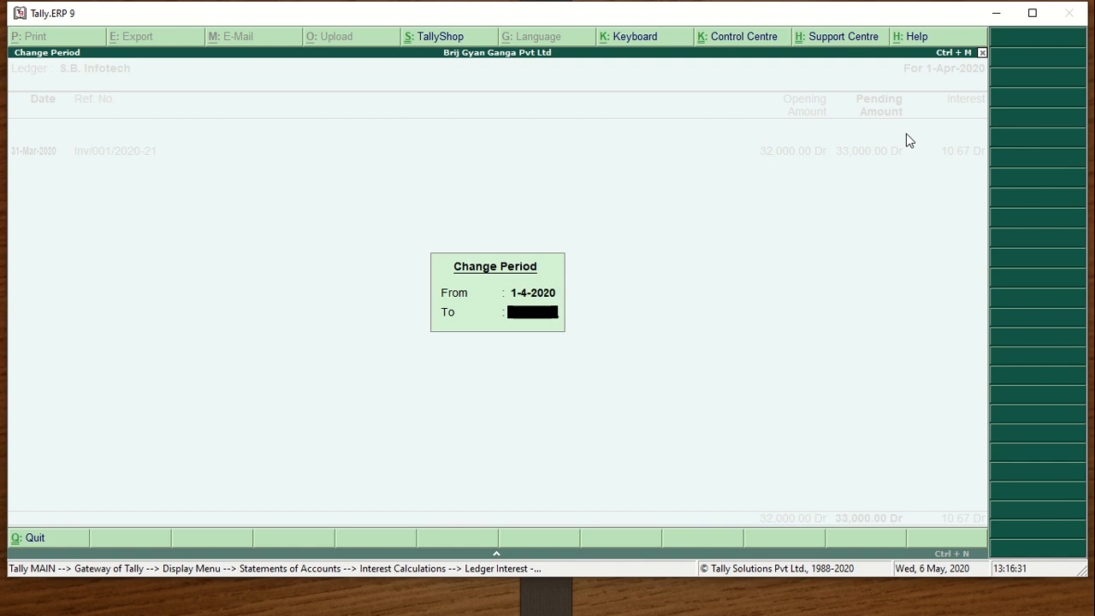
pyautogui.write('31.3')
pyautogui.press('Return')
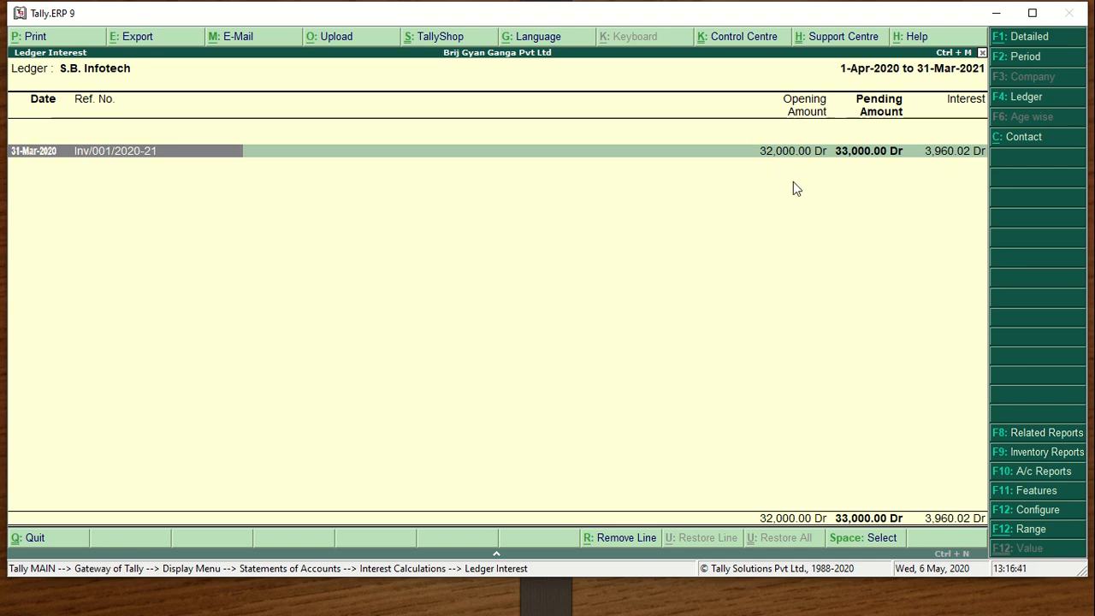
# Expand bill Inv/001/2020-21 and examine its interest breakup by date range, days and rate
pyautogui.hotkey('shift', 'Return')
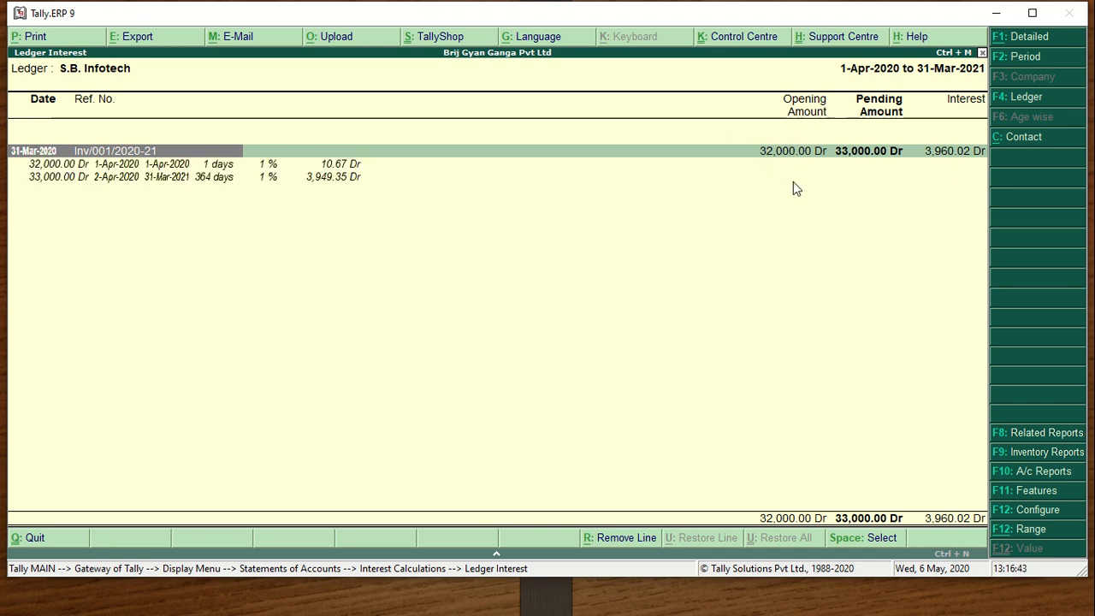
pyautogui.press('Down')
pyautogui.press('Down')
pyautogui.press('Up')
pyautogui.press('Down')
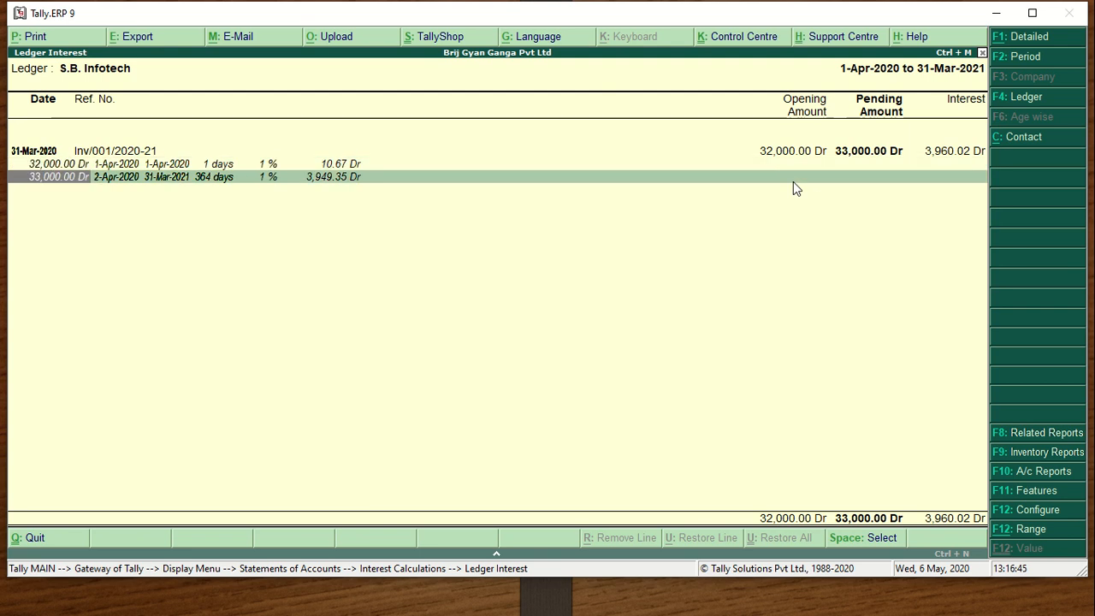
pyautogui.press('Up')
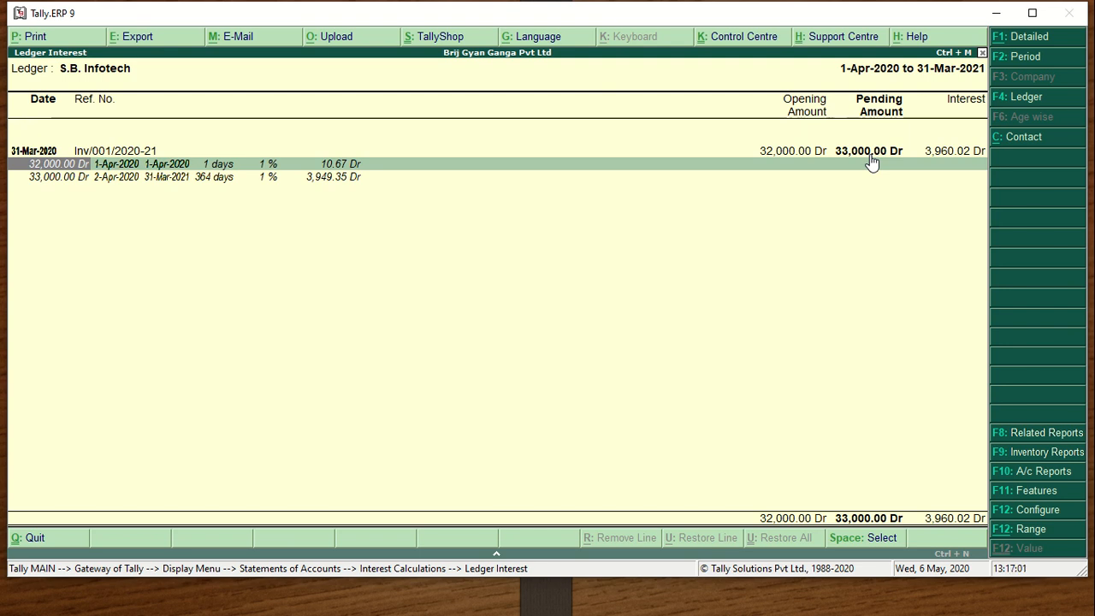
# Reopen the S.B. Infotech interest report and start a new period from 1-4-2020
pyautogui.press('Escape')
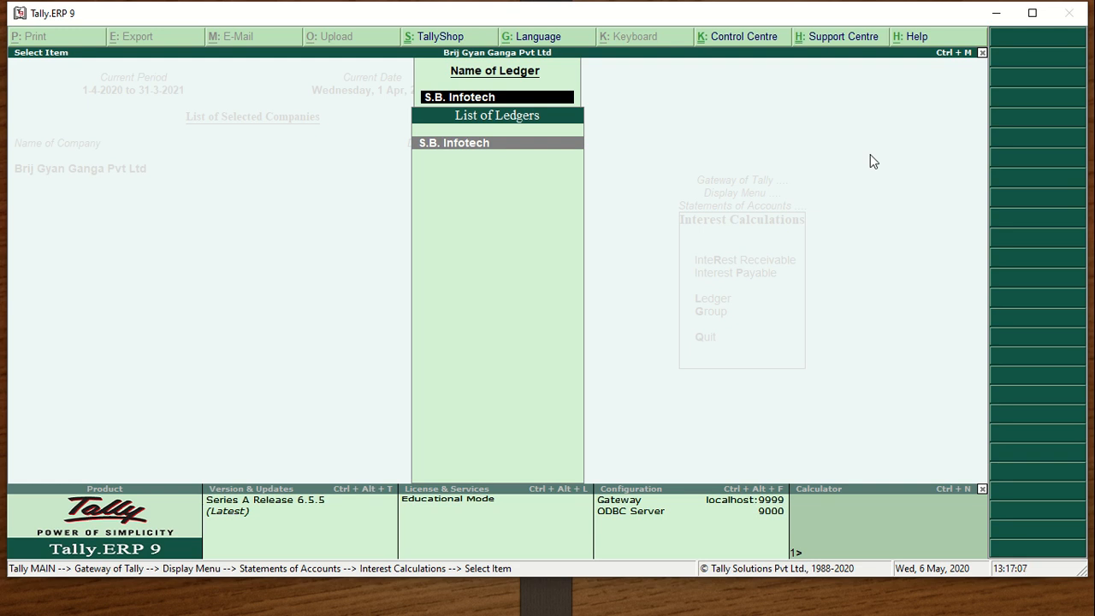
pyautogui.press('Return')
pyautogui.press('F2')
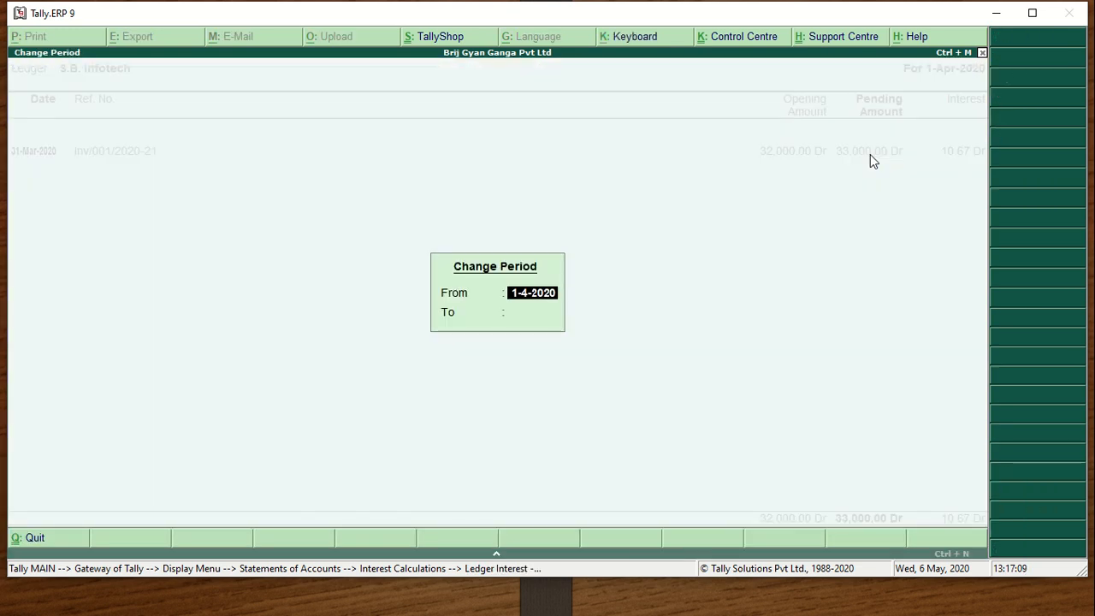
pyautogui.press('Return')
pyautogui.write('31.4')
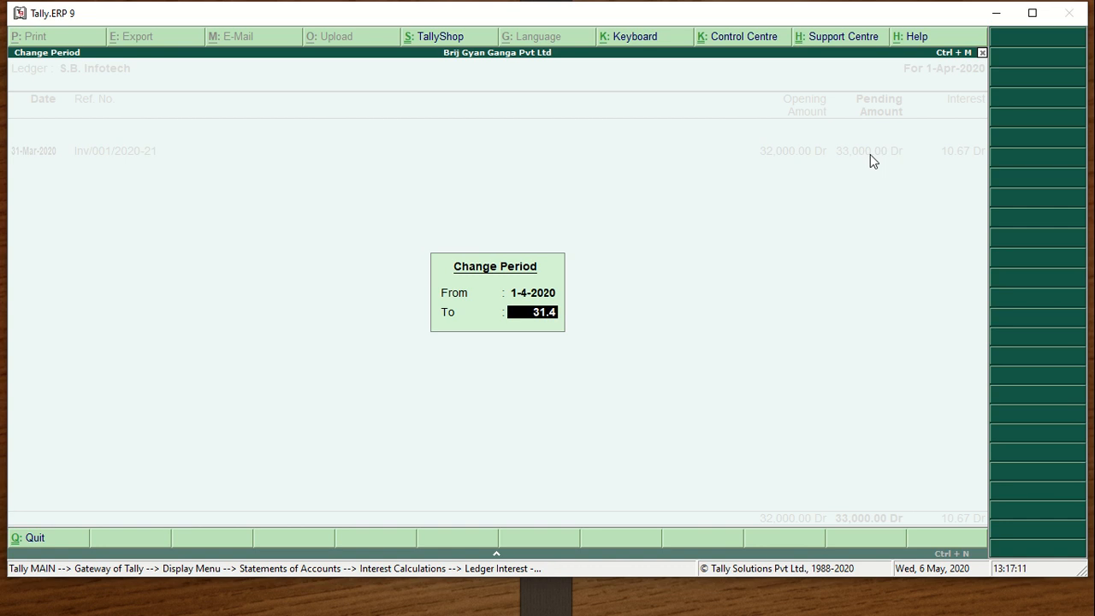
pyautogui.press('BackSpace')
pyautogui.press('BackSpace')
pyautogui.press('BackSpace')
pyautogui.press('BackSpace')
pyautogui.press('BackSpace')
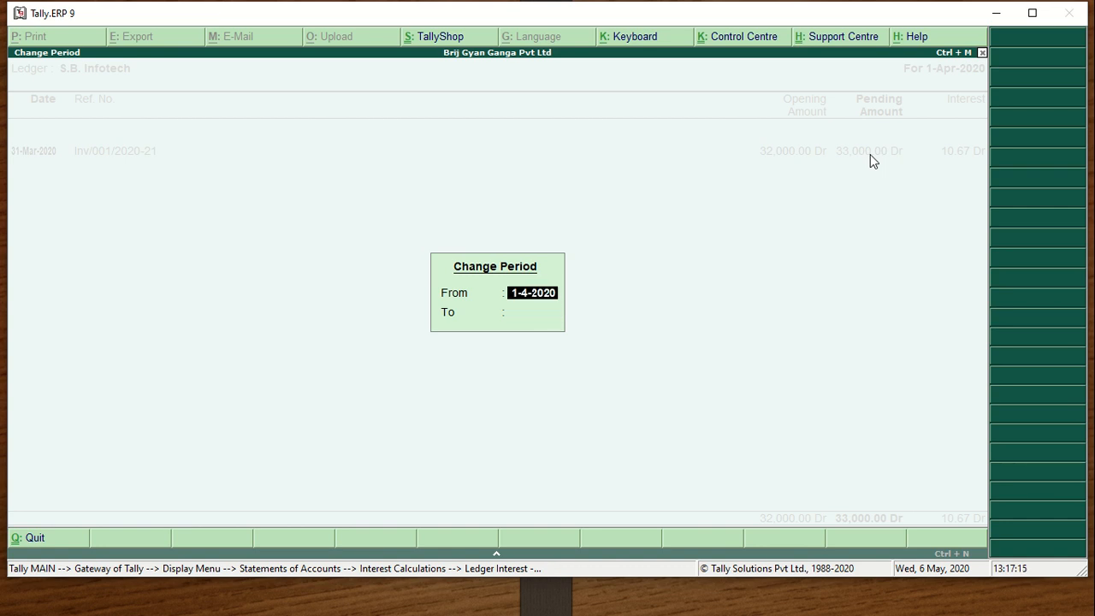
pyautogui.press('Return')
pyautogui.write('31')
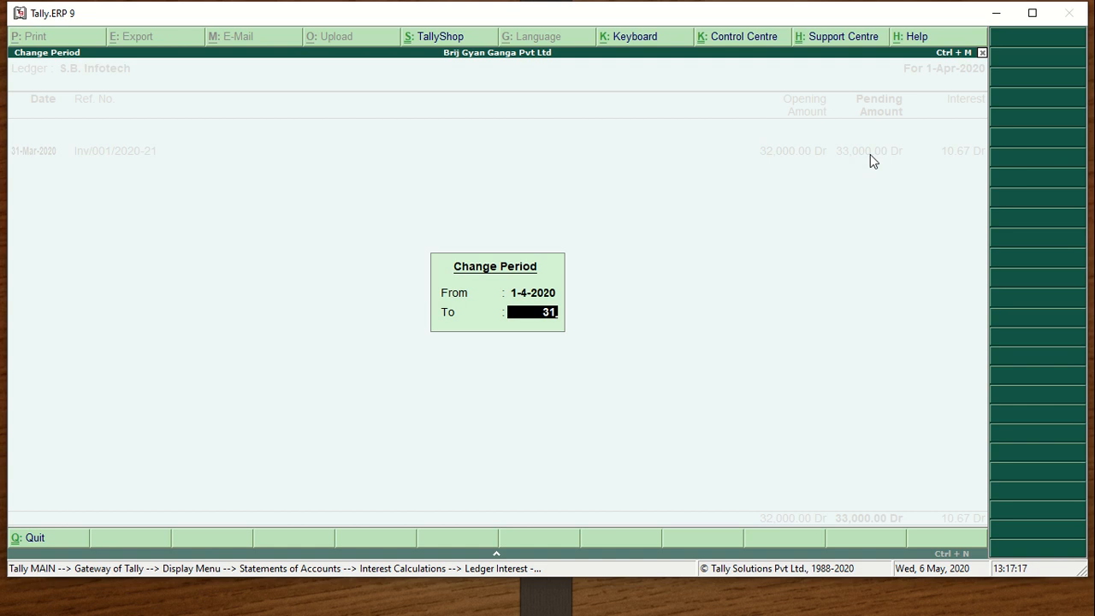
pyautogui.press('BackSpace')
pyautogui.write('0.4.2020')
pyautogui.press('BackSpace')
pyautogui.press('BackSpace')
pyautogui.press('BackSpace')
pyautogui.press('BackSpace')
pyautogui.press('BackSpace')
pyautogui.press('BackSpace')
pyautogui.press('BackSpace')
pyautogui.press('BackSpace')
pyautogui.press('BackSpace')
# Set the end date of the interest report period to 1-May-2020
pyautogui.write('1.5')
pyautogui.press('Return')
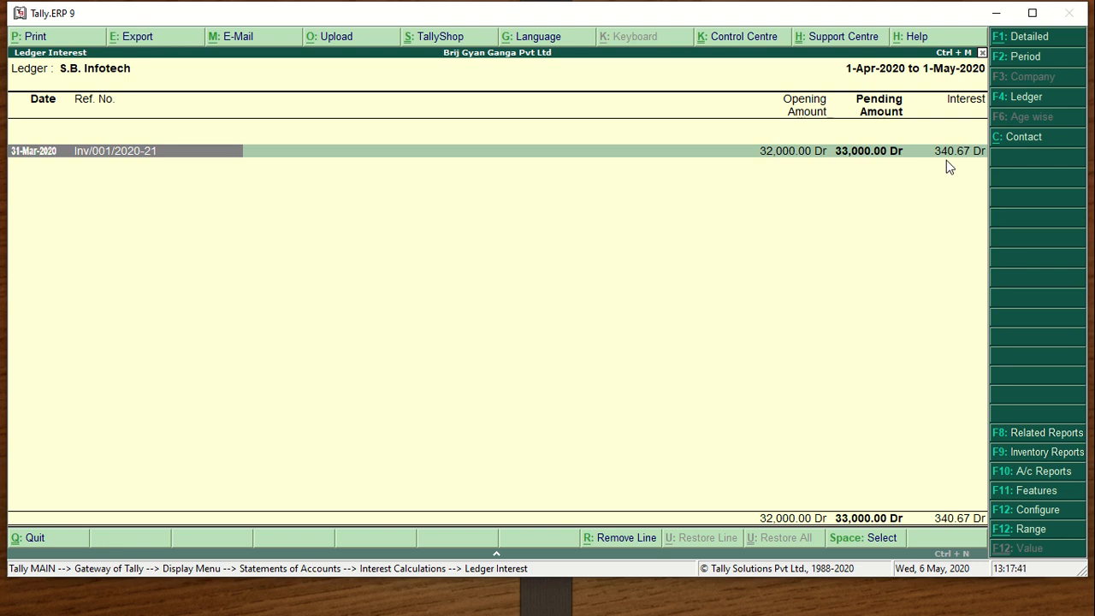
# Leave the S.B. Infotech interest report and return to the Gateway of Tally
pyautogui.press('Escape')
pyautogui.press('Escape')
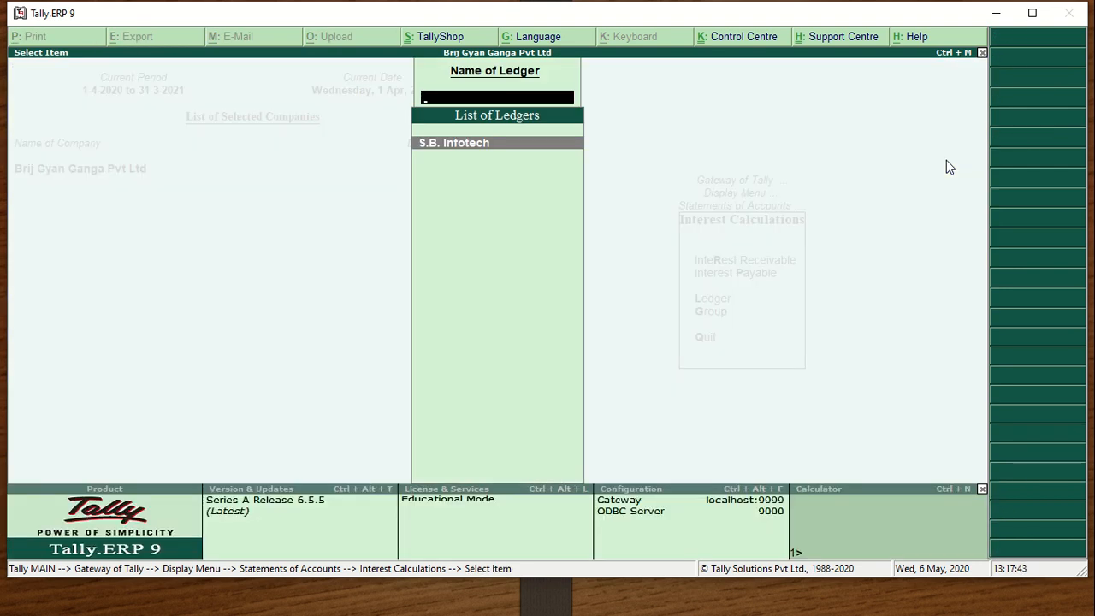
pyautogui.press('Escape')
pyautogui.press('Escape')
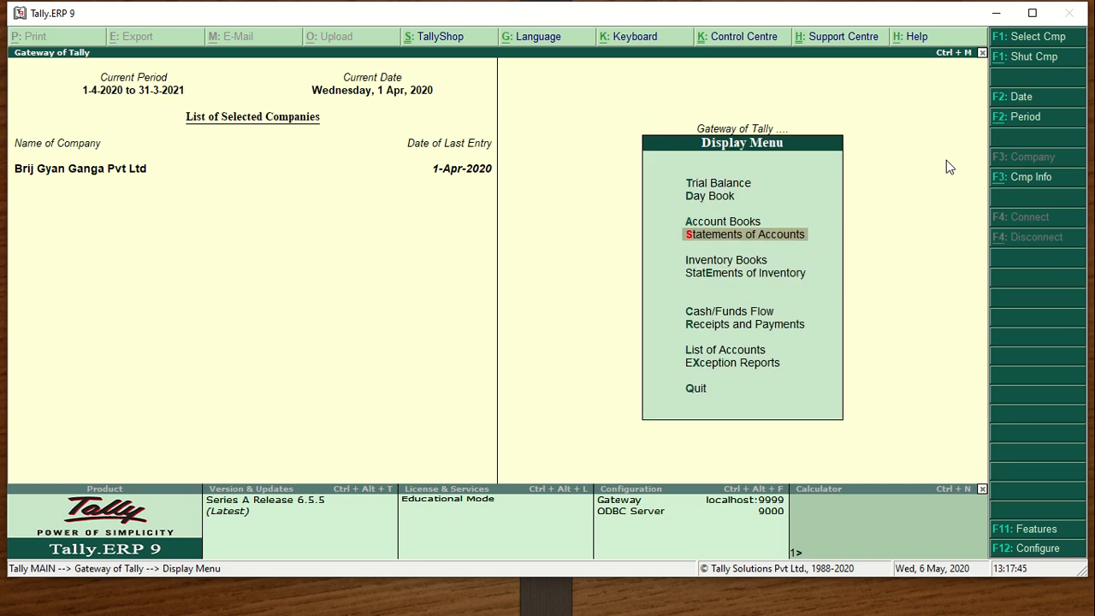
pyautogui.press('Escape')
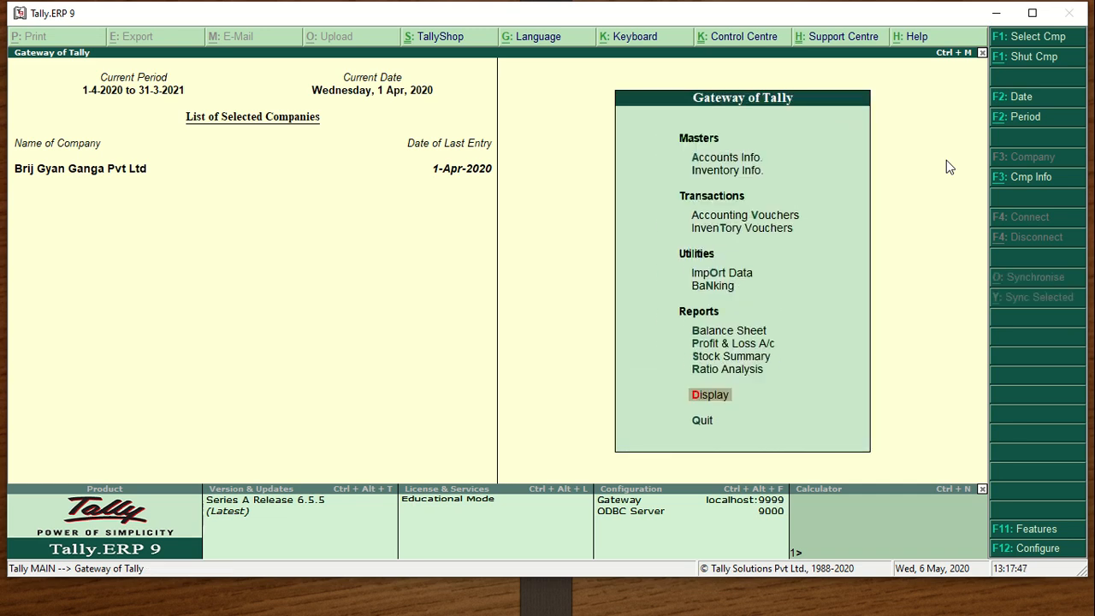
# Open the voucher type masters within Accounts Info
pyautogui.press('Up')
pyautogui.press('Up')
pyautogui.press('Up')
pyautogui.press('Up')
pyautogui.press('Up')
pyautogui.press('Up')
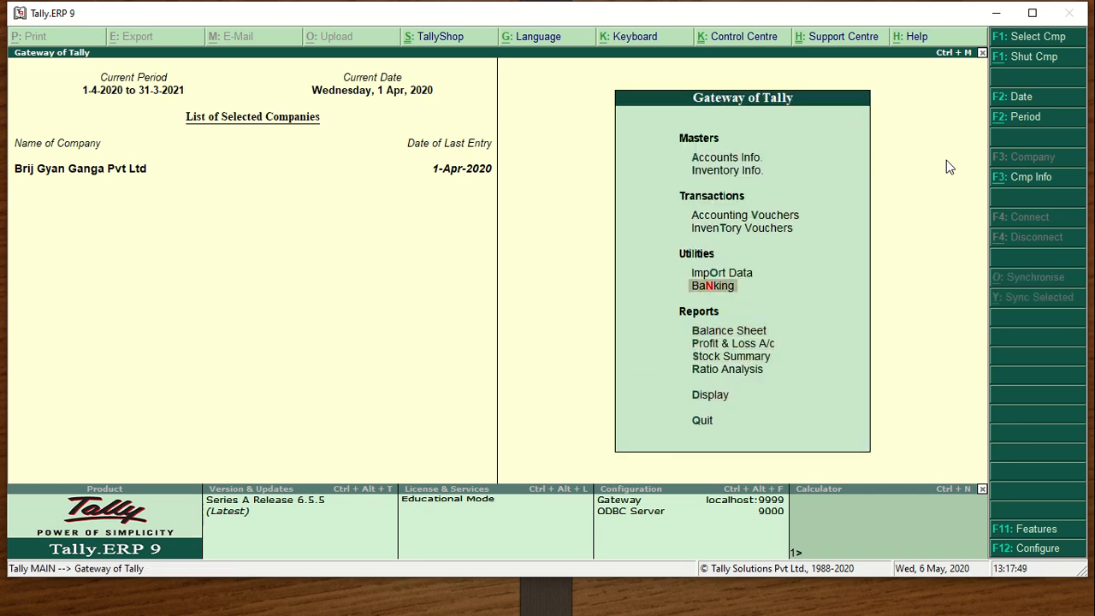
pyautogui.press('Up')
pyautogui.press('Up')
pyautogui.press('Up')
pyautogui.press('Up')
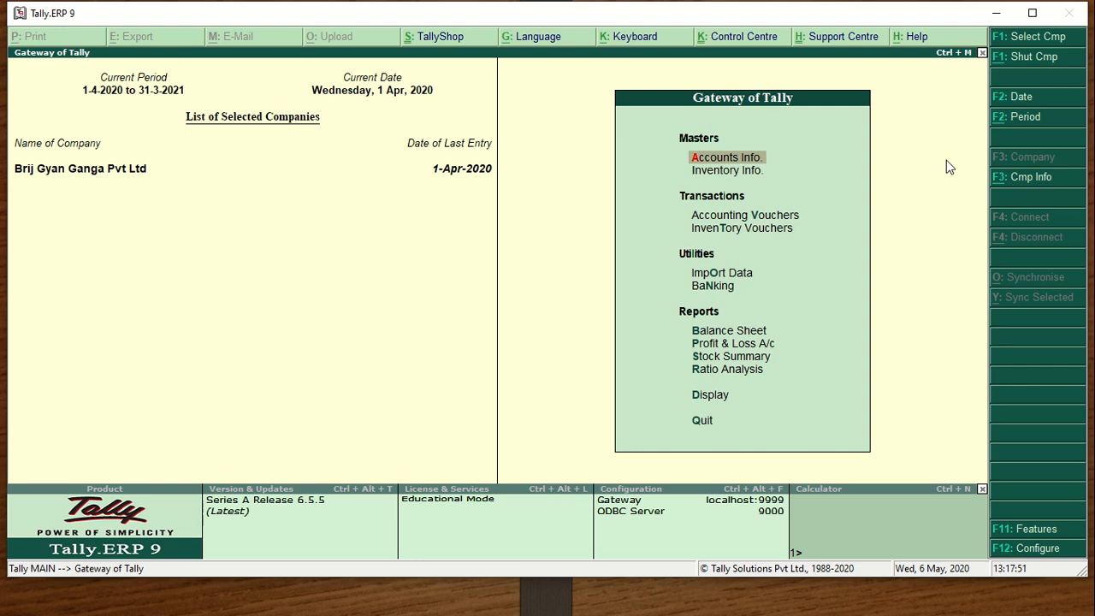
pyautogui.press('Return')
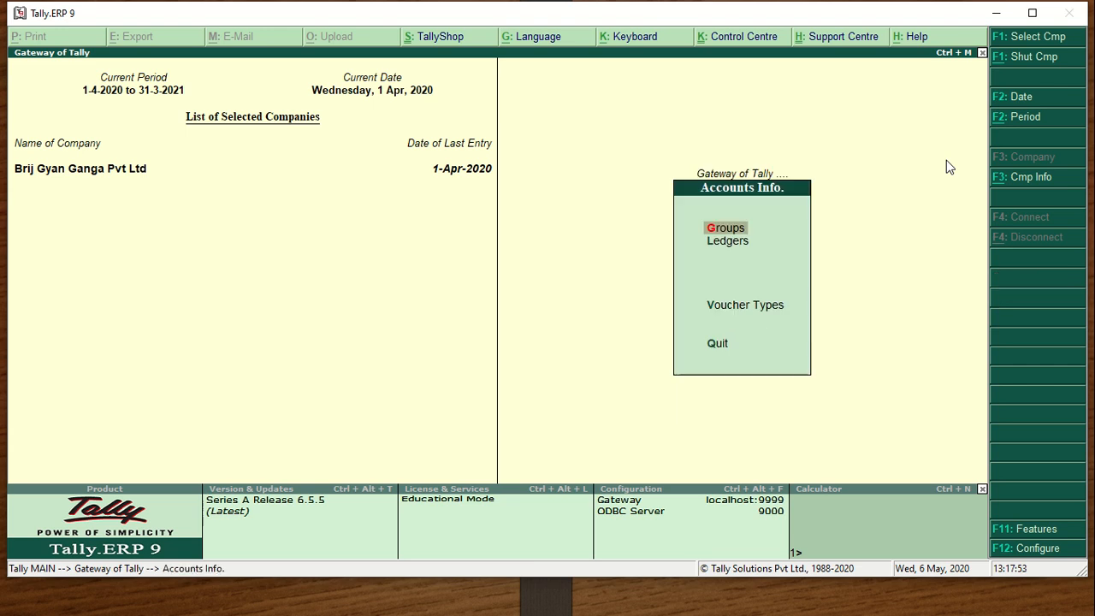
pyautogui.press('Down')
pyautogui.press('Down')
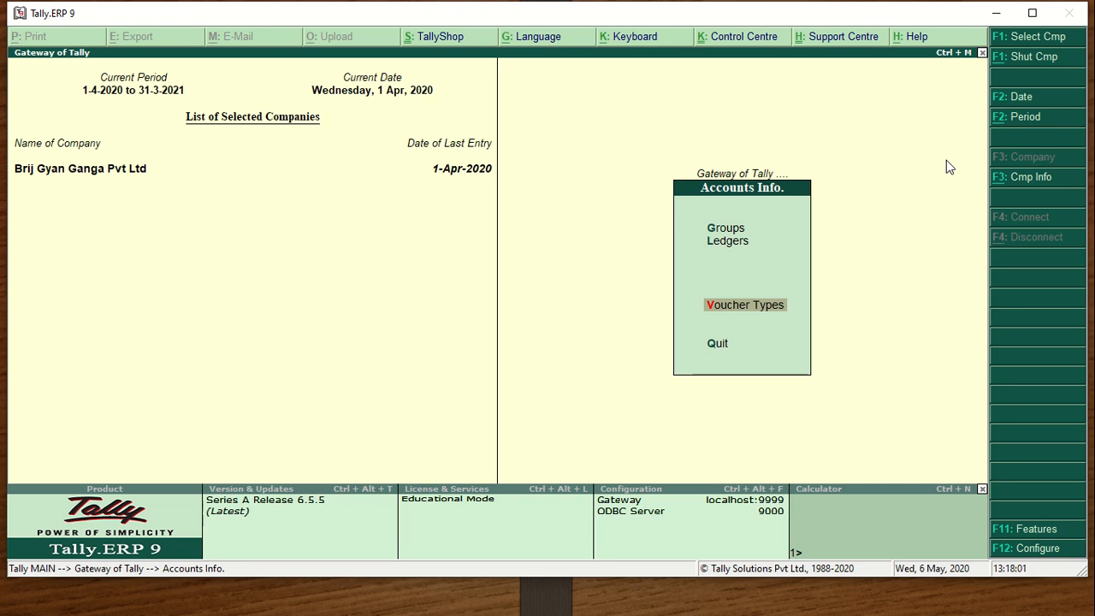
pyautogui.press('Return')
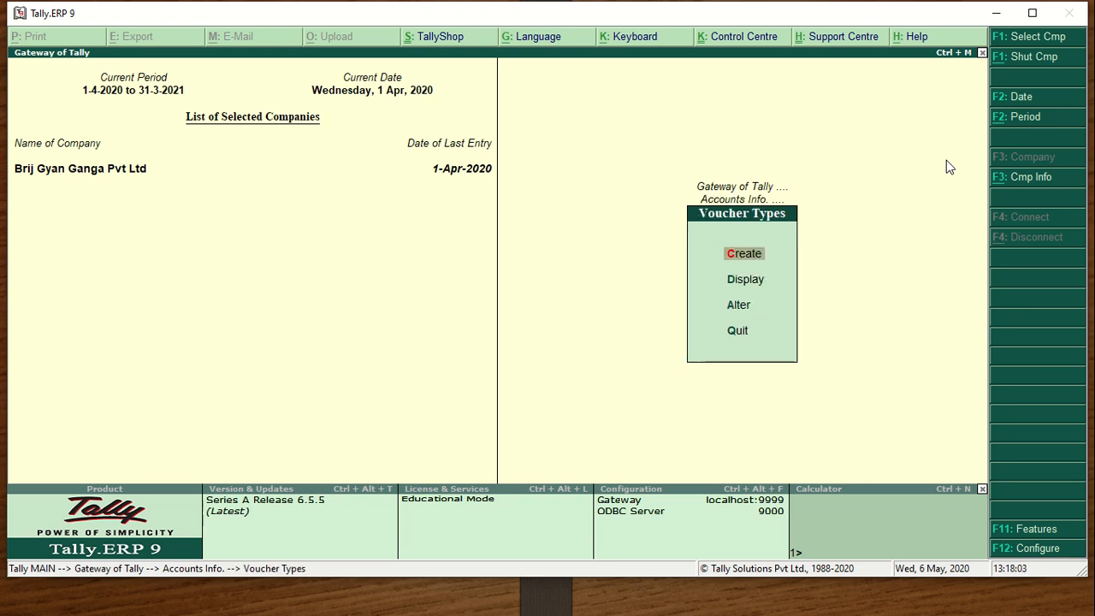
# Open the Debit Note voucher type for alteration
pyautogui.press('Down')
pyautogui.press('Down')
pyautogui.press('Down')
pyautogui.press('Up')
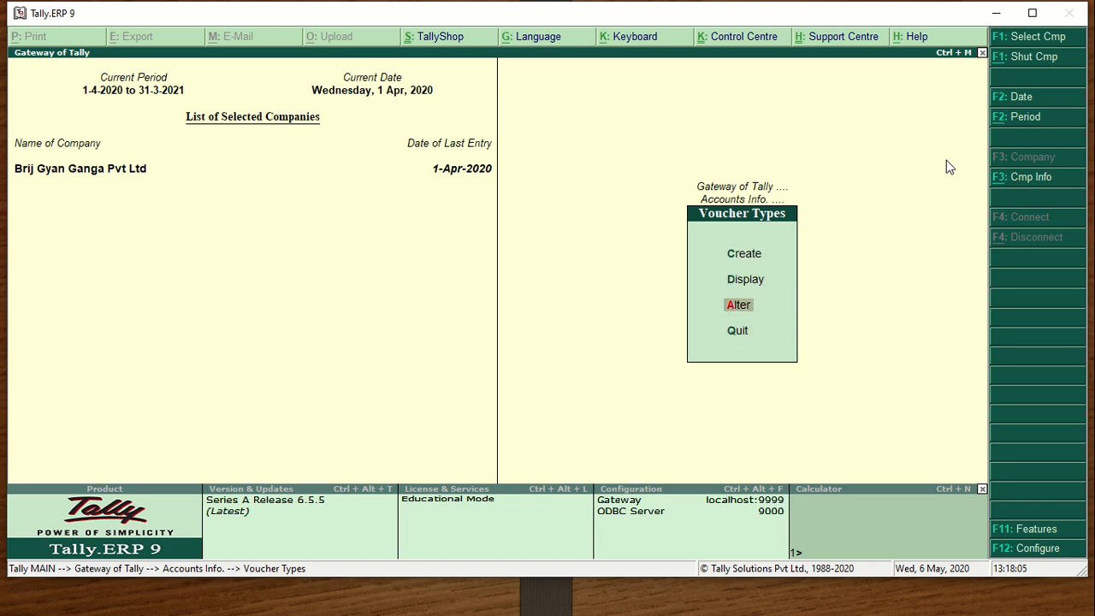
pyautogui.press('Return')
pyautogui.write('d')
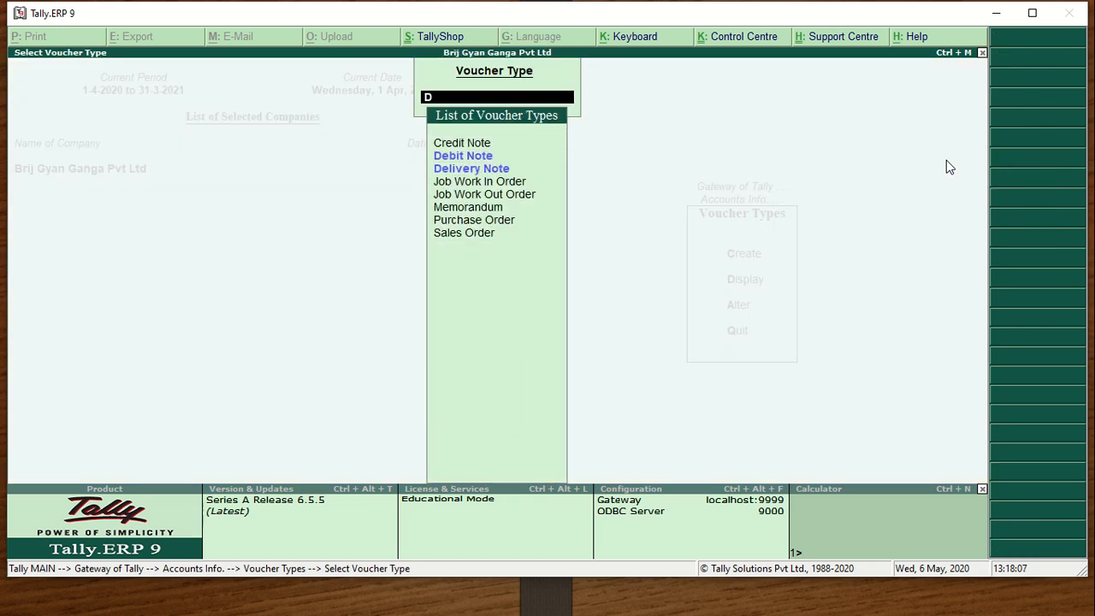
pyautogui.press('Down')
pyautogui.press('Return')
# Keep the Debit Note's general and printing settings and add a voucher class named Simple Interest
pyautogui.press('Return')
pyautogui.press('Return')
pyautogui.press('Return')
pyautogui.press('Return')
pyautogui.press('Return')
pyautogui.press('Return')
pyautogui.press('Return')
pyautogui.press('Return')
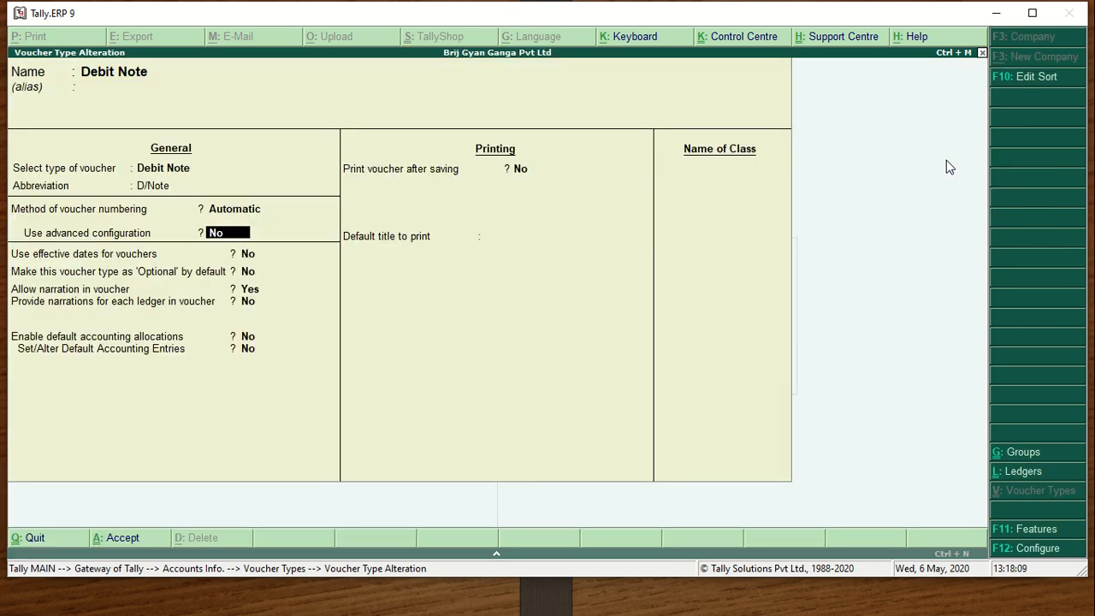
pyautogui.press('Return')
pyautogui.press('Return')
pyautogui.press('Return')
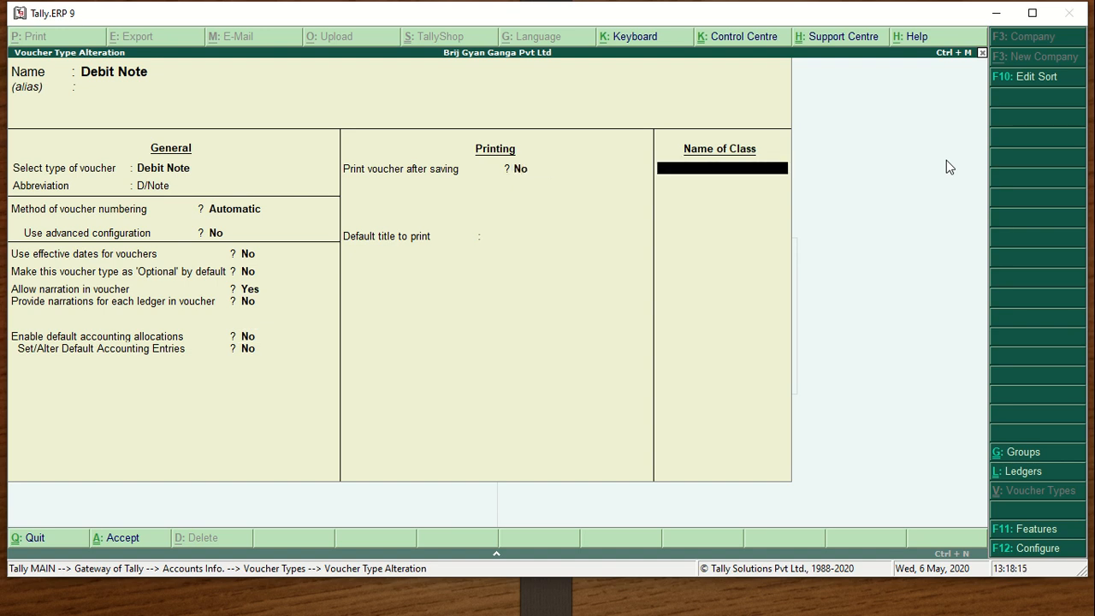
pyautogui.write('Simple intr')
pyautogui.press('BackSpace')
pyautogui.write('erest')
pyautogui.press('Return')
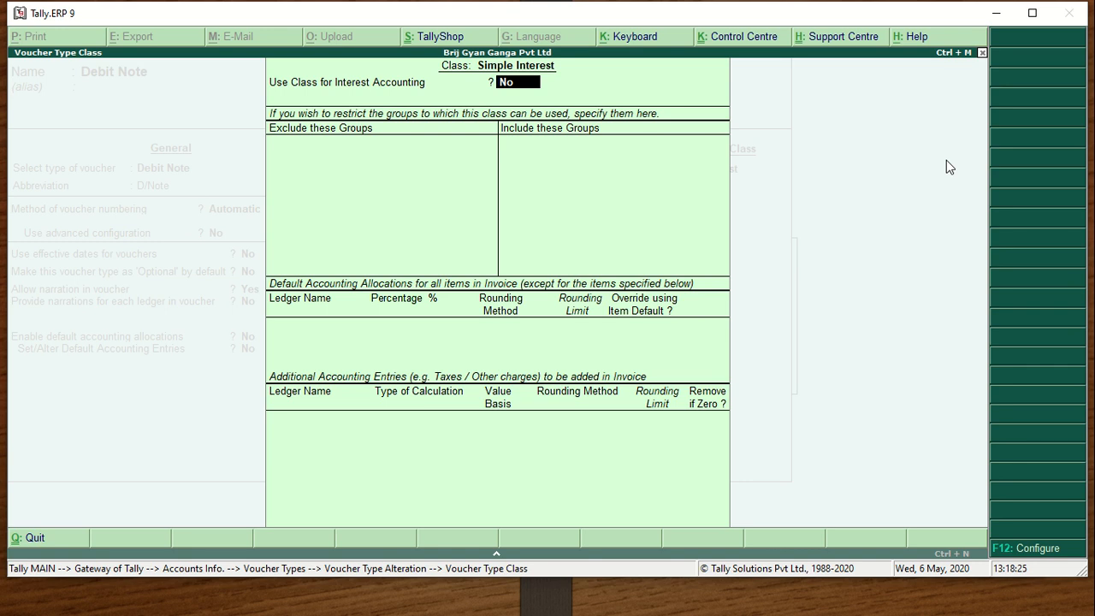
# Enable the Simple Interest class for interest accounting and save the Debit Note voucher type
pyautogui.write('y')
pyautogui.press('Return')
pyautogui.press('Return')
pyautogui.press('Return')
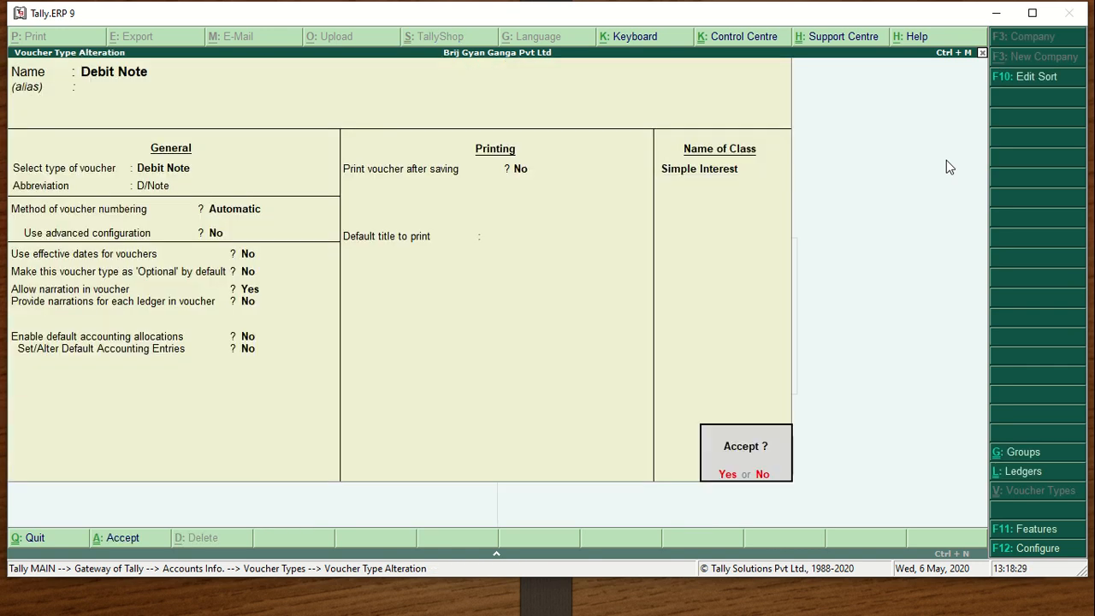
pyautogui.press('y')
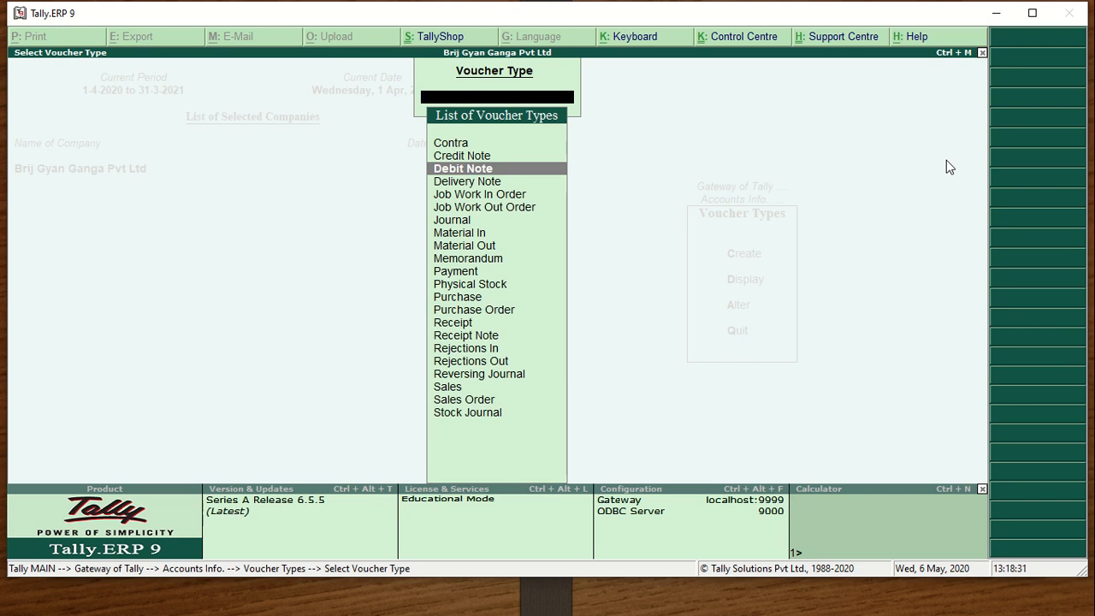
# Leave the voucher type masters and open accounting voucher entry
pyautogui.press('Escape')
pyautogui.press('Escape')
pyautogui.press('Escape')
pyautogui.press('Down')
pyautogui.press('Down')
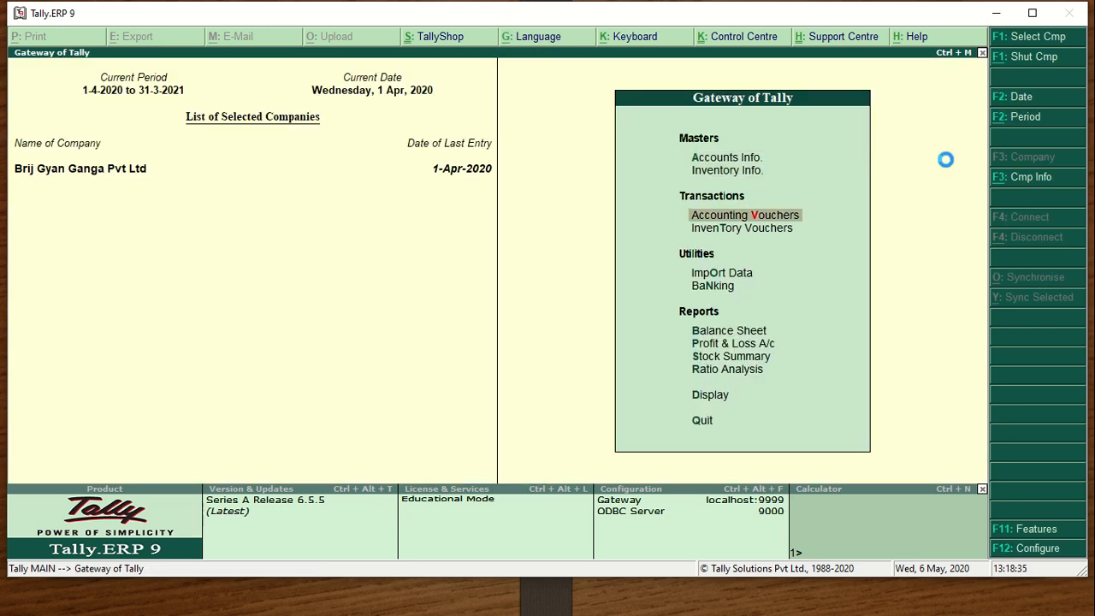
pyautogui.press('Return')
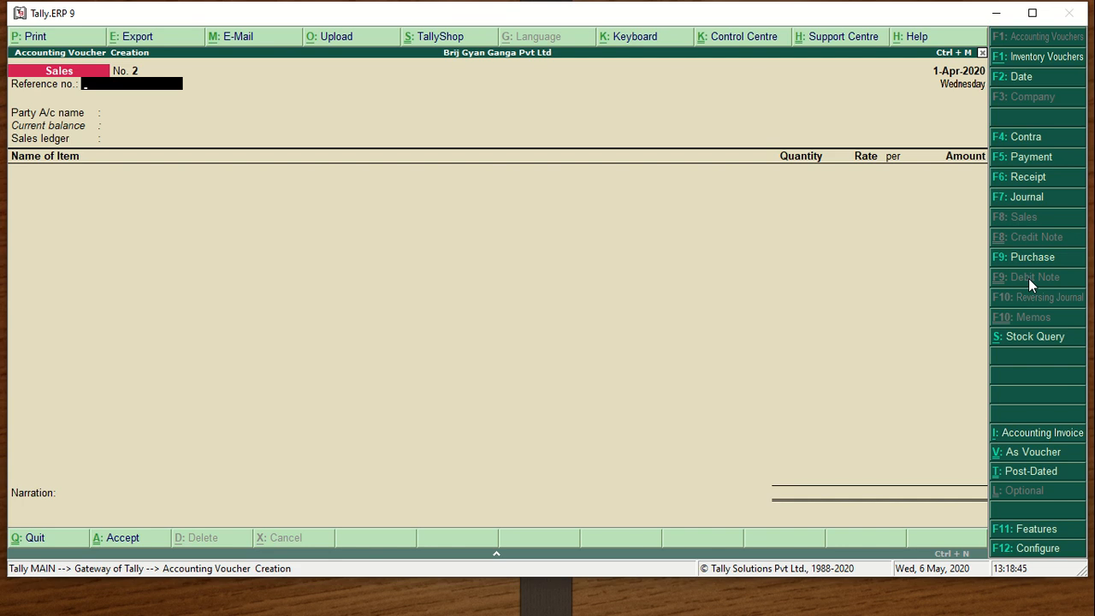
# Enable the use of debit and credit notes in the company's accounting features and save the settings
pyautogui.press('F11')
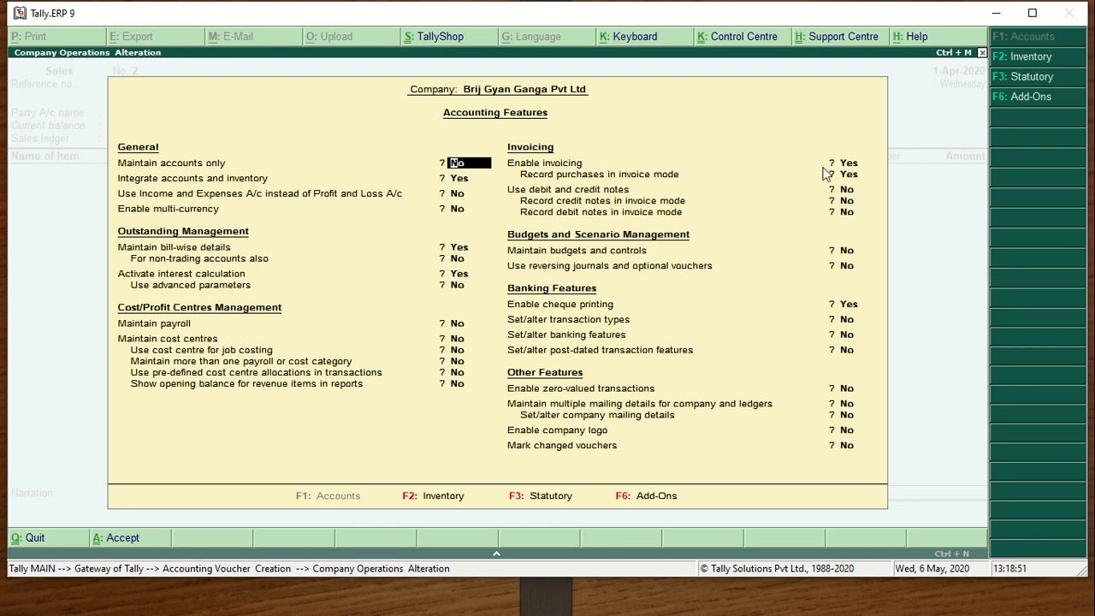
pyautogui.click(843, 191)
pyautogui.write('y')
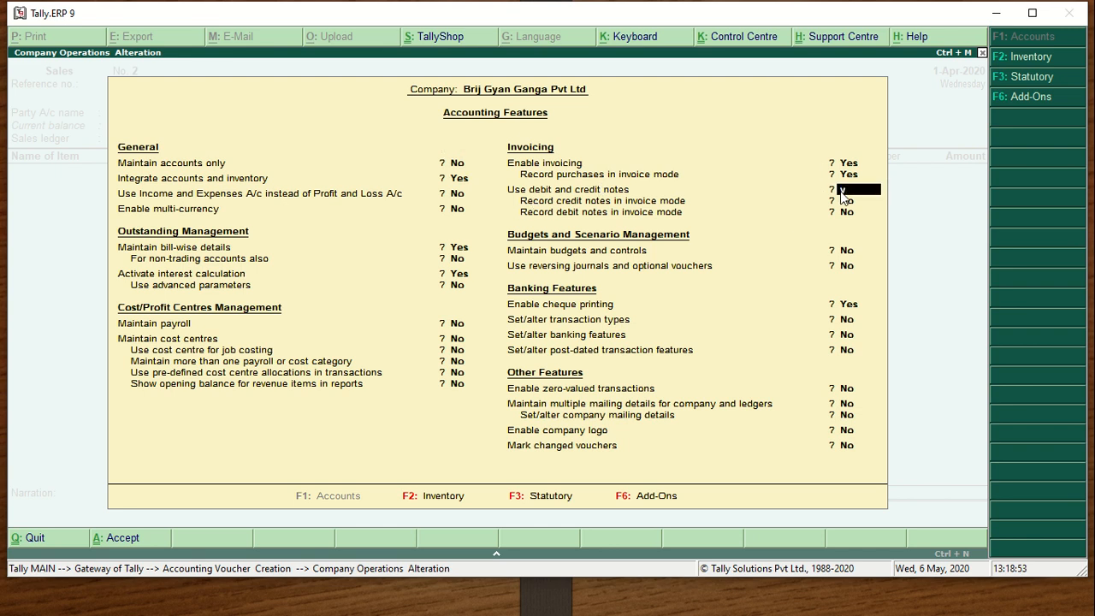
pyautogui.press('Return')
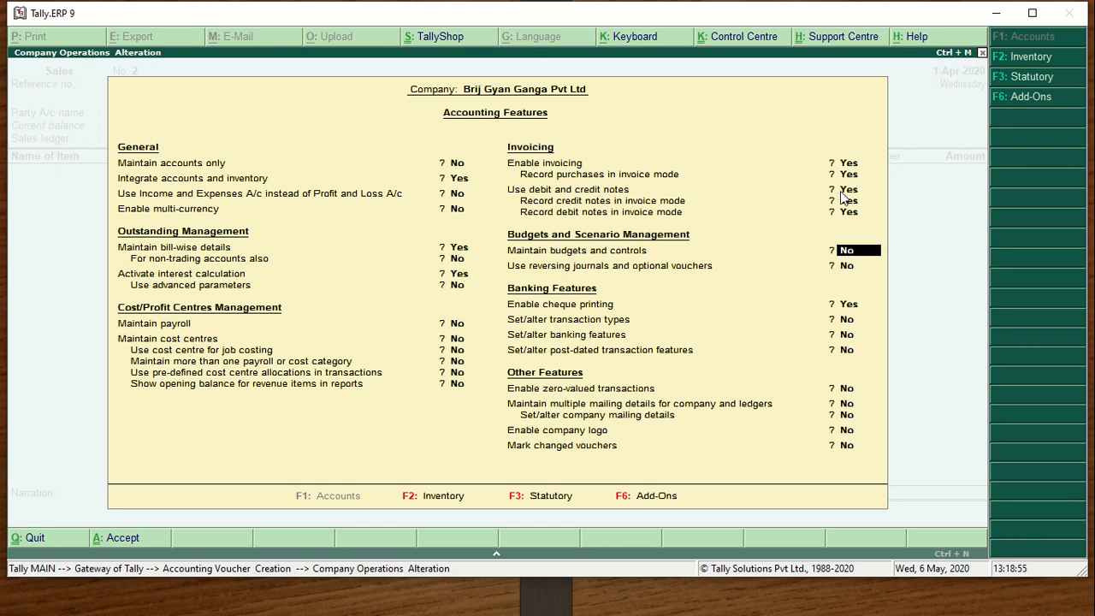
pyautogui.hotkey('ctrl', 'a')
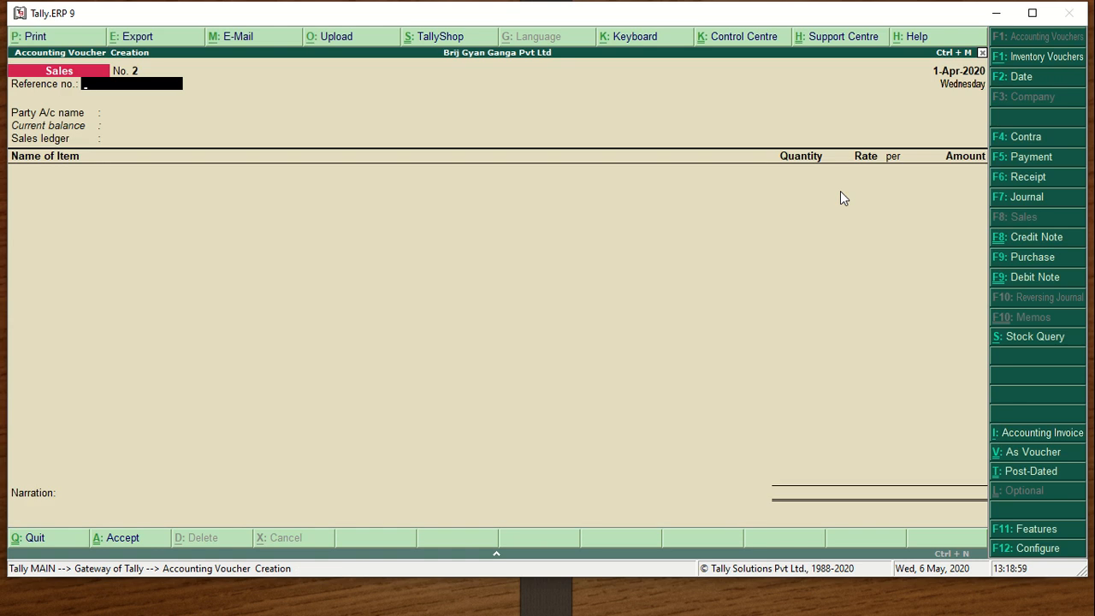
# Switch the voucher to a Debit Note with the Simple Interest class
pyautogui.hotkey('ctrl', 'F9')
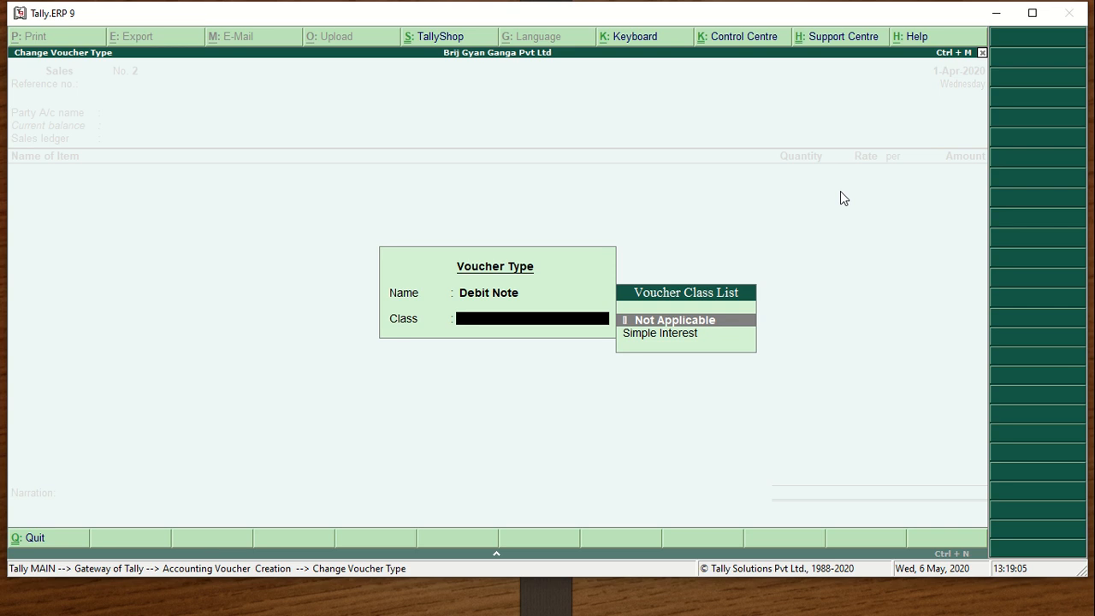
pyautogui.press('Down')
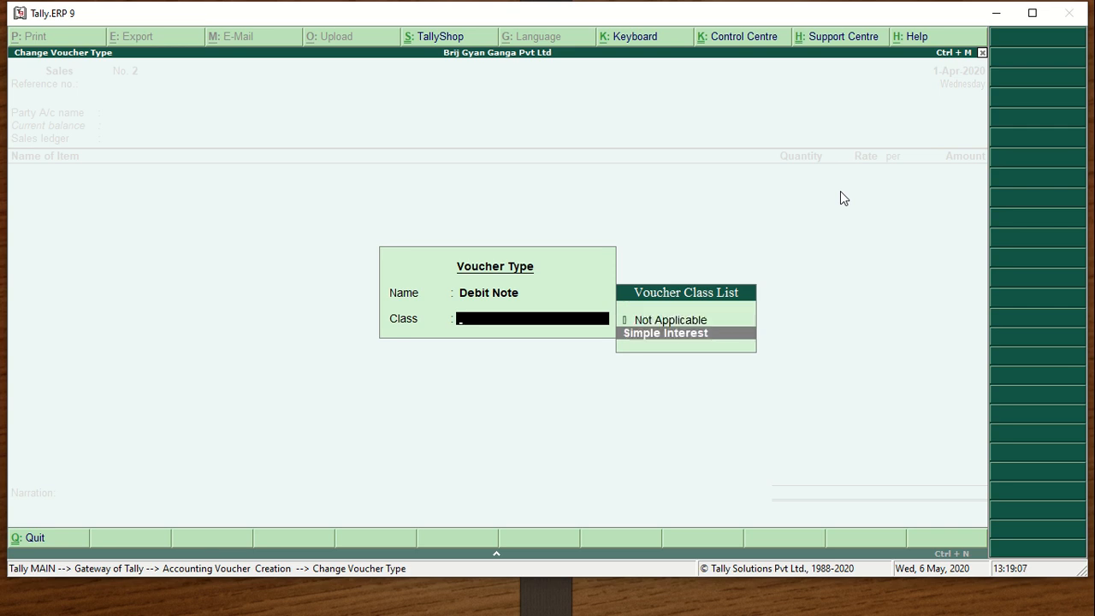
pyautogui.press('Up')
pyautogui.press('Down')
pyautogui.press('Return')
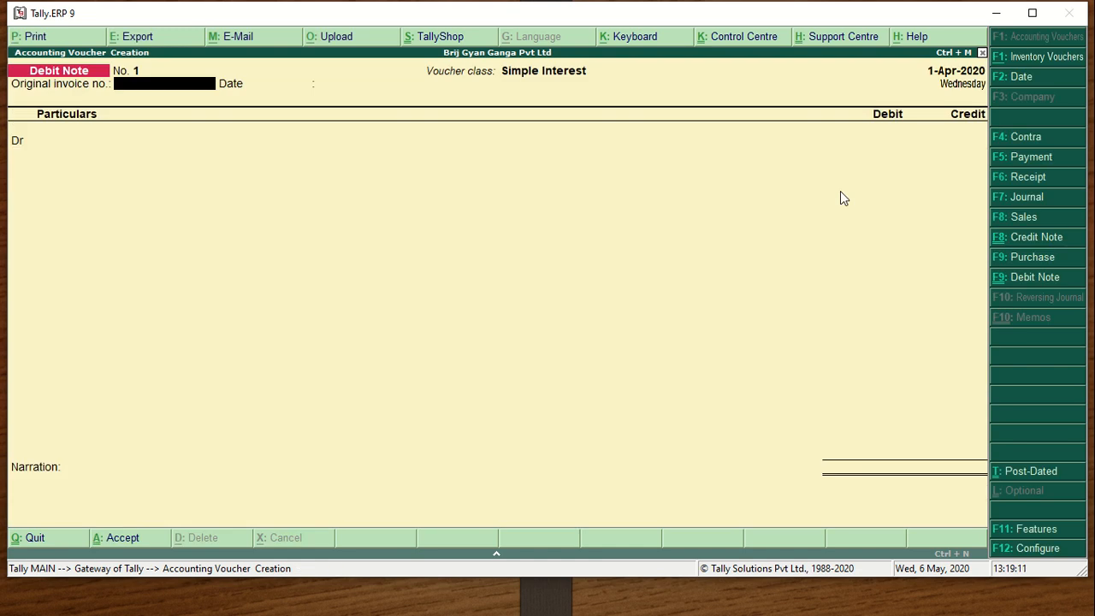
# Date the debit note 1-May-2020 and enter original invoice number 001, accepting the same invoice date
pyautogui.press('F2')
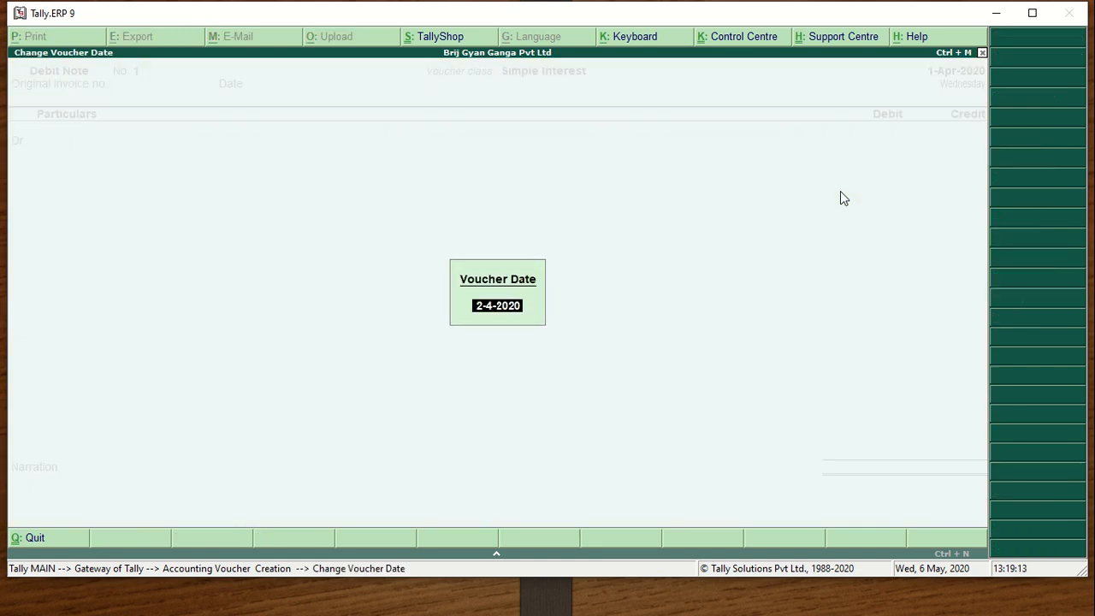
pyautogui.write('1-5')
pyautogui.press('Return')
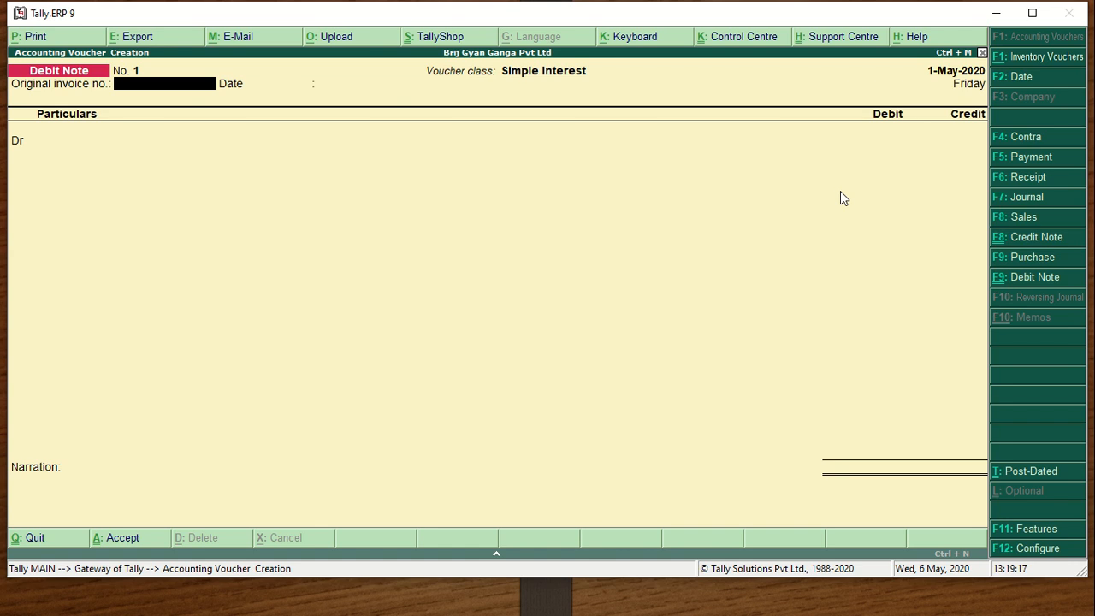
pyautogui.write('001')
pyautogui.press('Return')
pyautogui.press('Return')
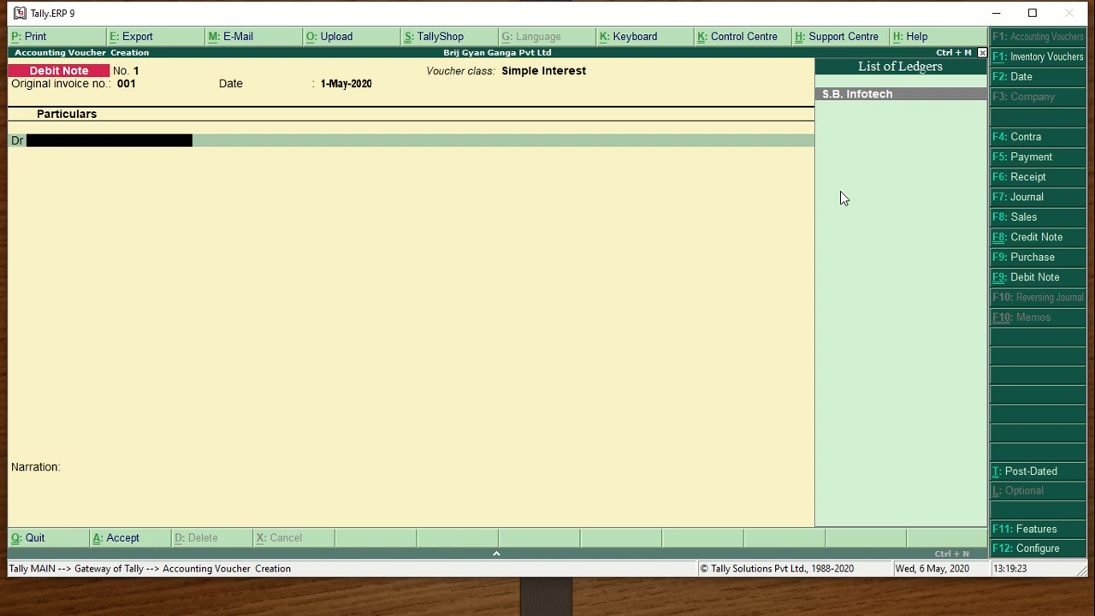
# Debit S.B. Infotech with the interest on bill Inv/001/2020-21 and end the interest bill list
pyautogui.click(915, 99)
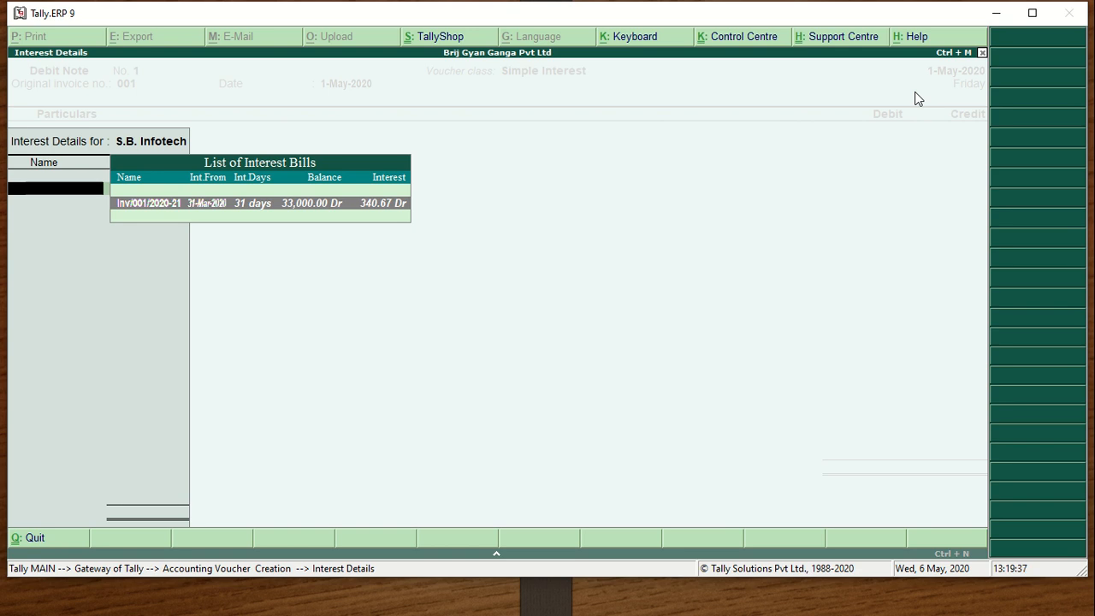
pyautogui.press('Return')
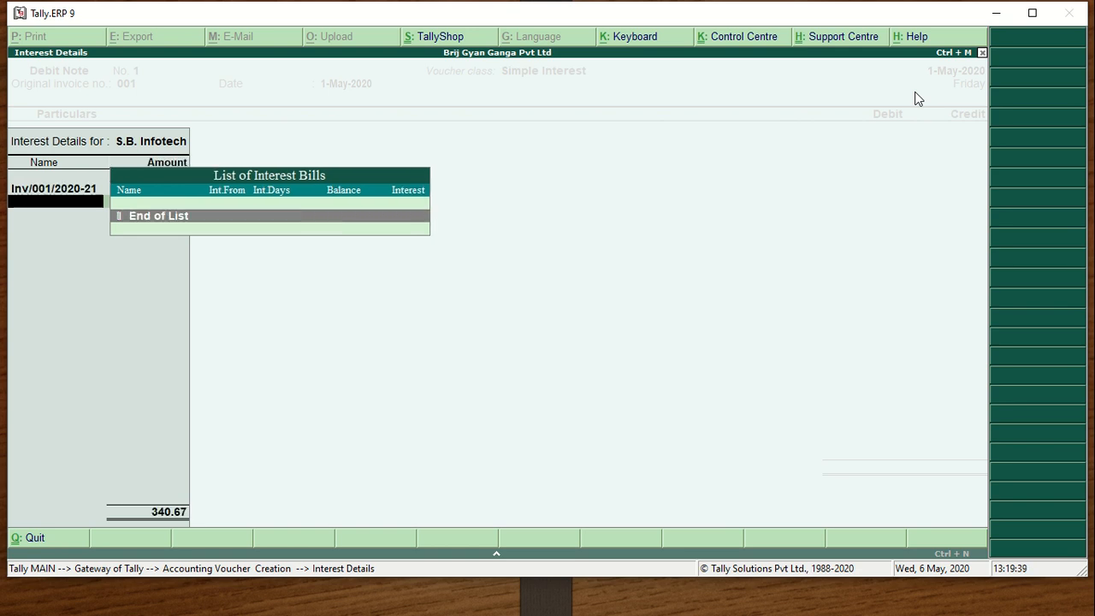
pyautogui.press('Return')
pyautogui.press('Return')
pyautogui.press('Return')
pyautogui.press('Return')
pyautogui.press('Return')
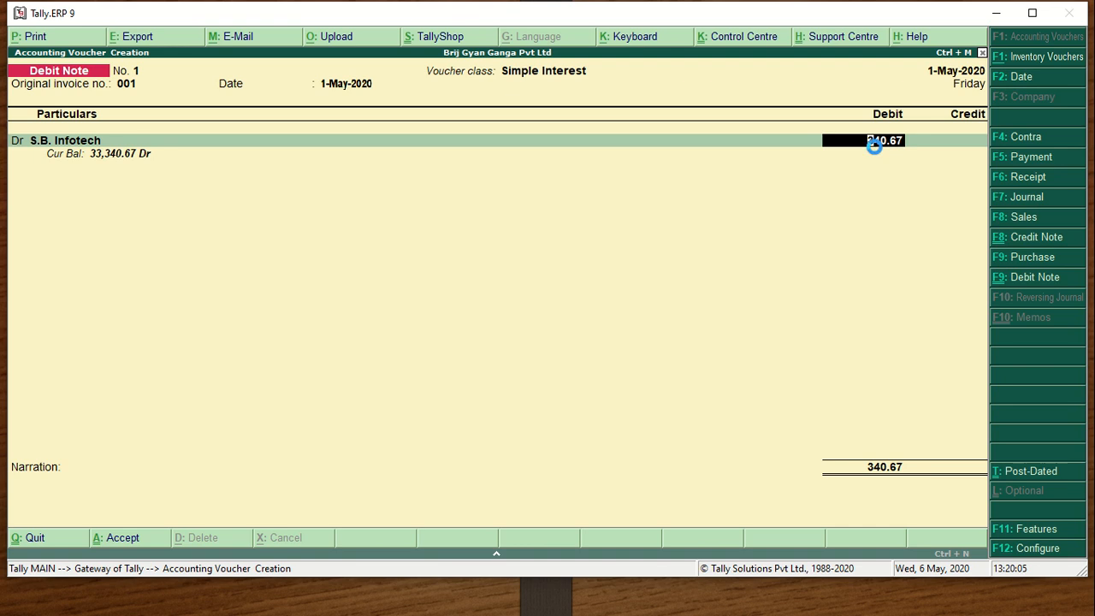
# Accept the interest amount and allocate it to New Ref 1 in S.B. Infotech's bill-wise details
pyautogui.press('Return')
pyautogui.press('Return')
pyautogui.press('Return')
pyautogui.press('Return')
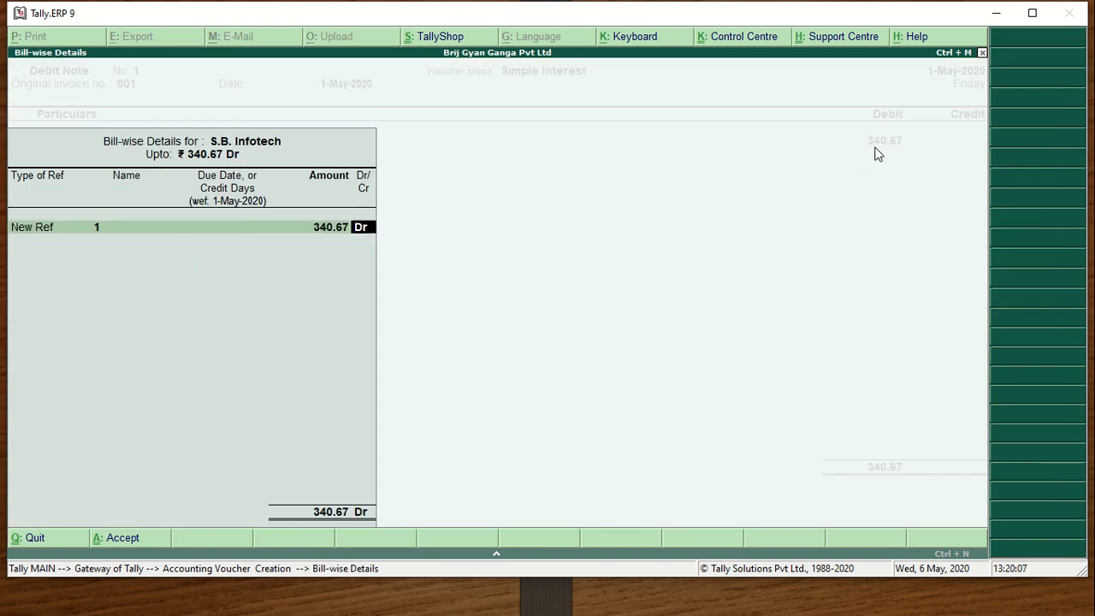
pyautogui.press('Return')
pyautogui.write('1')
pyautogui.press('Return')
pyautogui.press('Return')
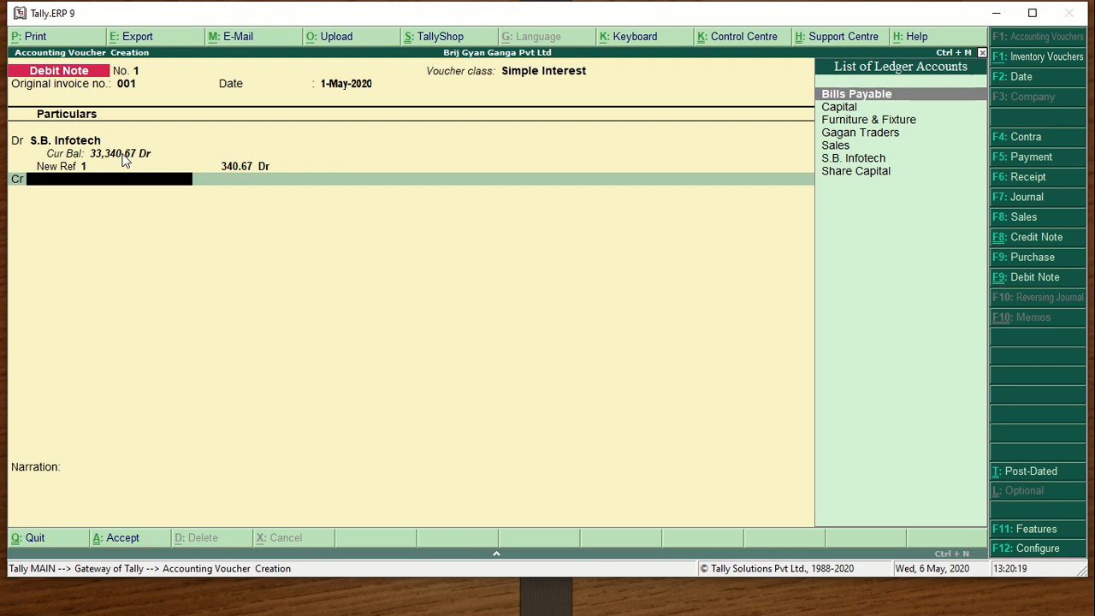
# Create a ledger for the debit note's credit line, named Intrest on Debtor, under Indirect Incomes
pyautogui.hotkey('alt', 'c')
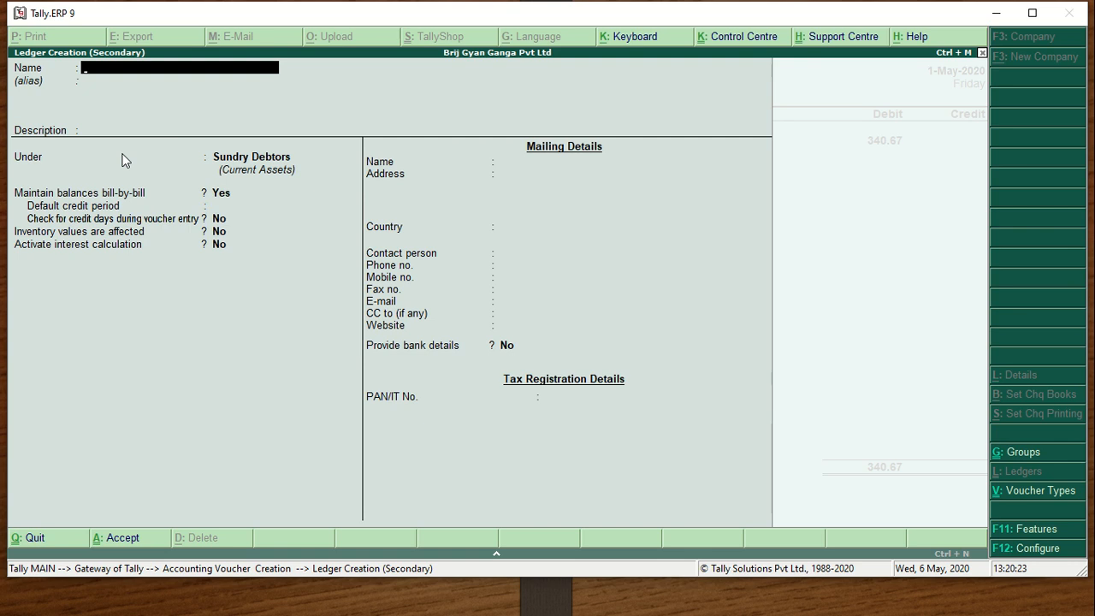
pyautogui.write('Intrest on Debtor')
pyautogui.press('Return')
pyautogui.press('Return')
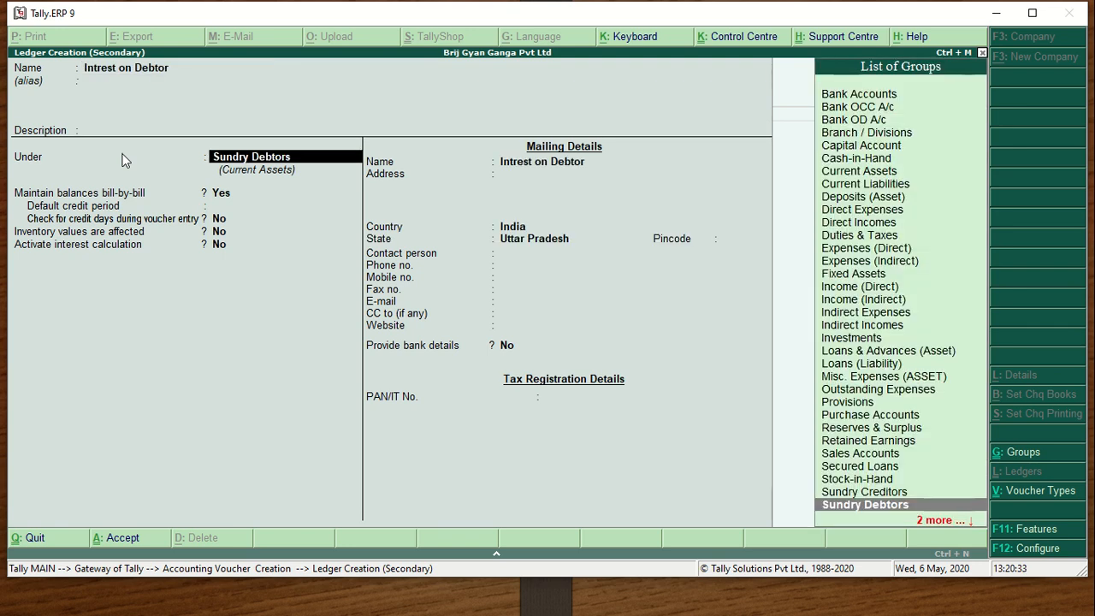
pyautogui.write('In')
pyautogui.press('Down')
pyautogui.press('Down')
pyautogui.press('Down')
pyautogui.press('Down')
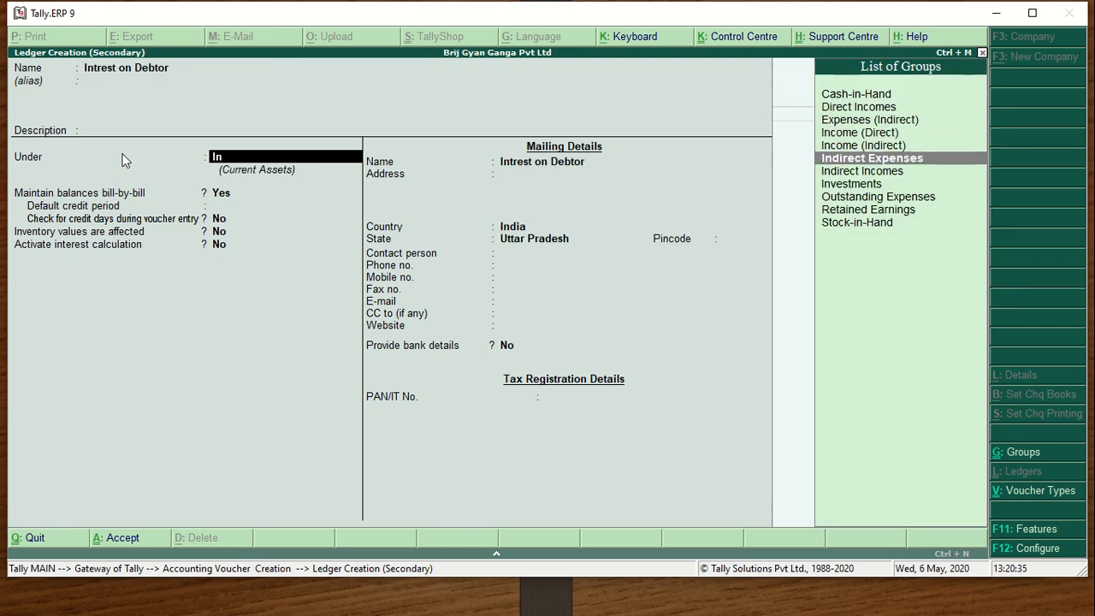
pyautogui.press('Return')
# Keep the remaining defaults of the Intrest on Debtor ledger, save it, and credit it with the interest amount
pyautogui.press('Return')
pyautogui.press('Return')
pyautogui.press('Return')
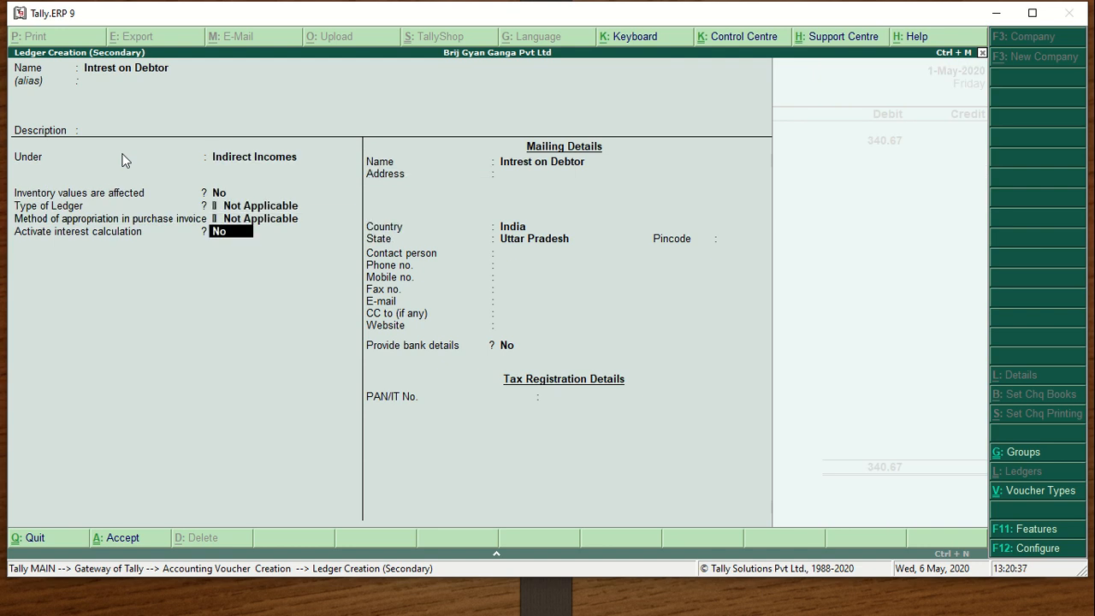
pyautogui.press('Return')
pyautogui.press('Return')
pyautogui.press('Return')
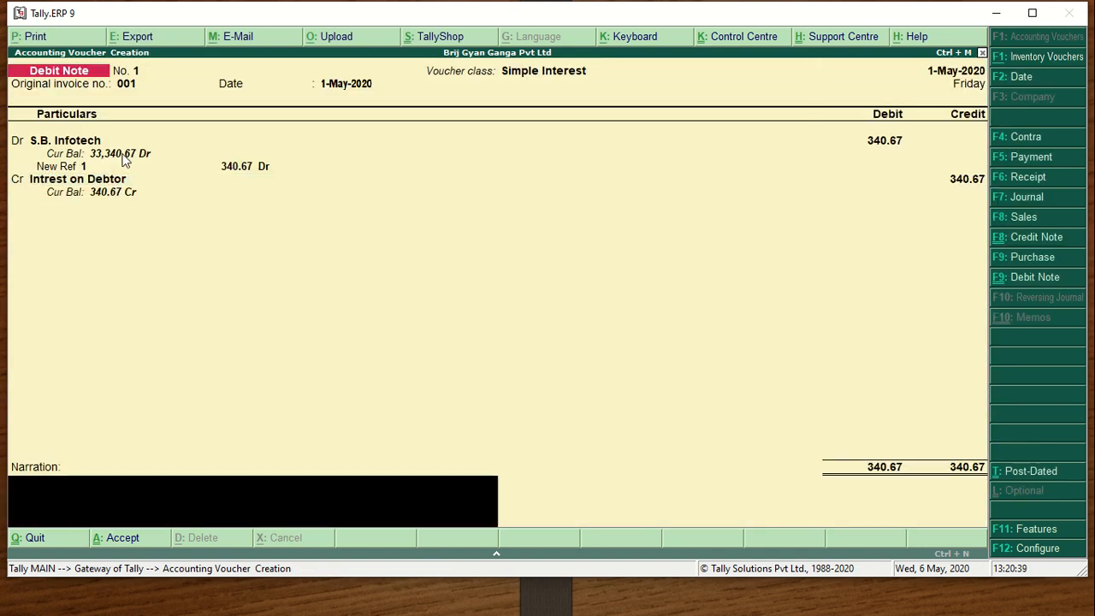
# Enter the narration "being interest charged on debtor", save the debit note, and leave voucher entry
pyautogui.write('being interest char')
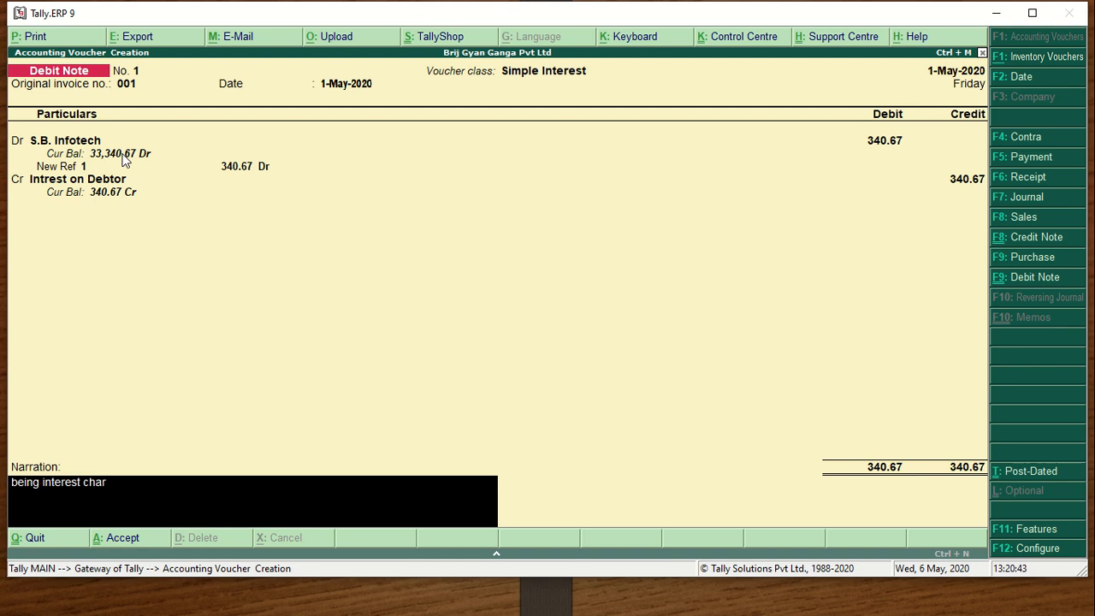
pyautogui.write('ged on debtor')
pyautogui.press('Return')
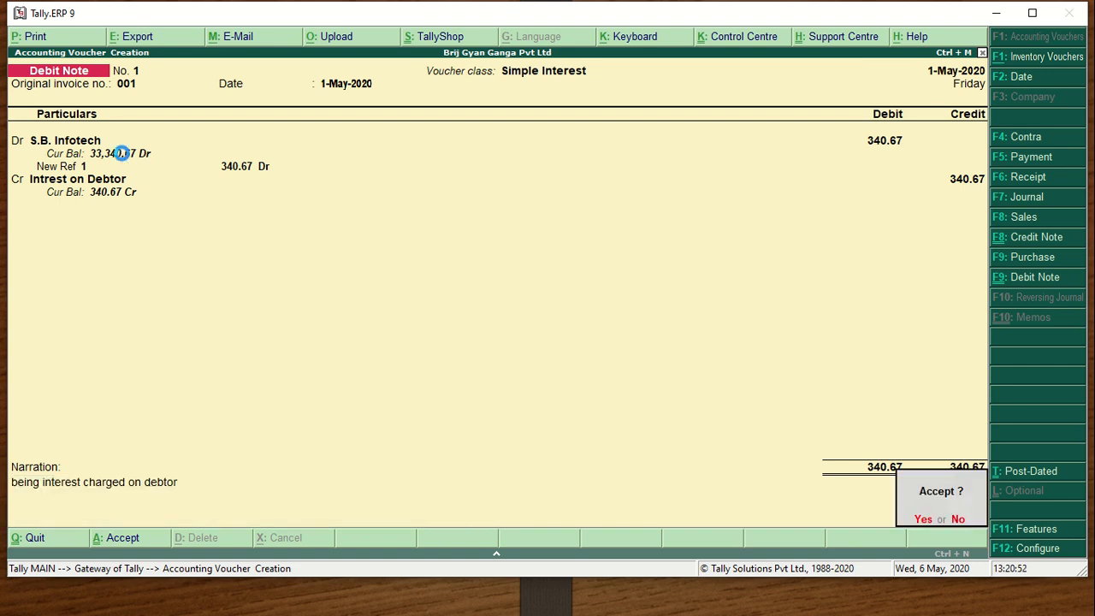
pyautogui.press('Return')
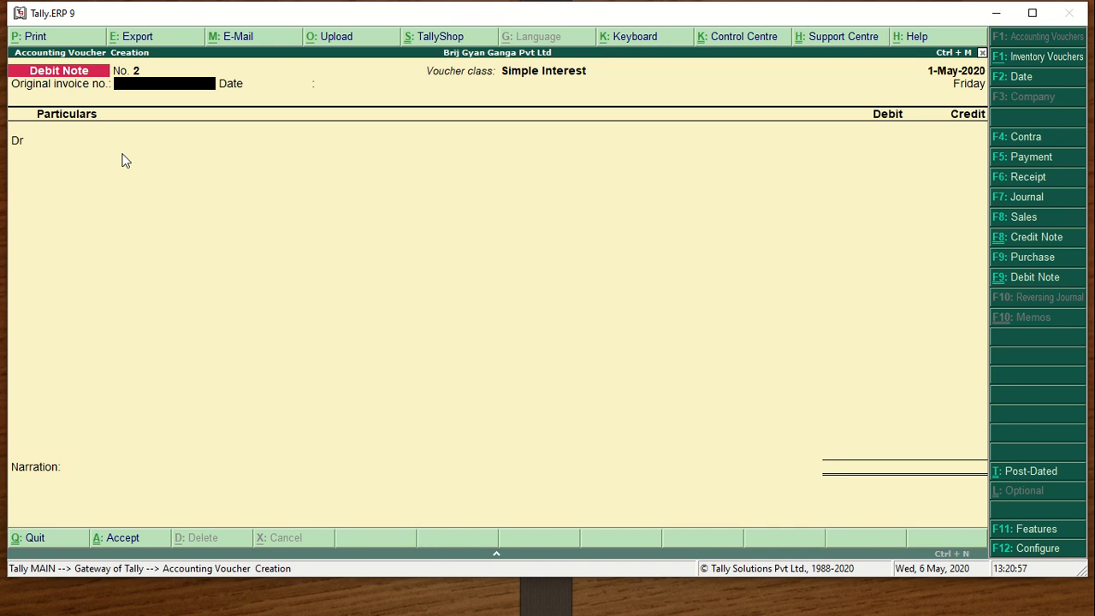
pyautogui.press('Escape')
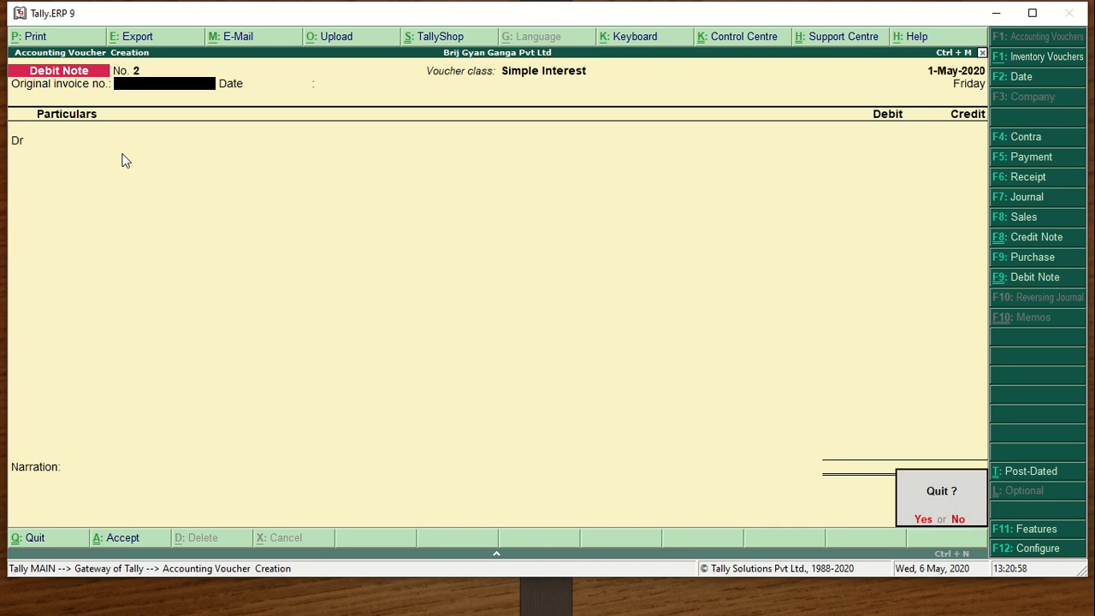
pyautogui.press('Return')
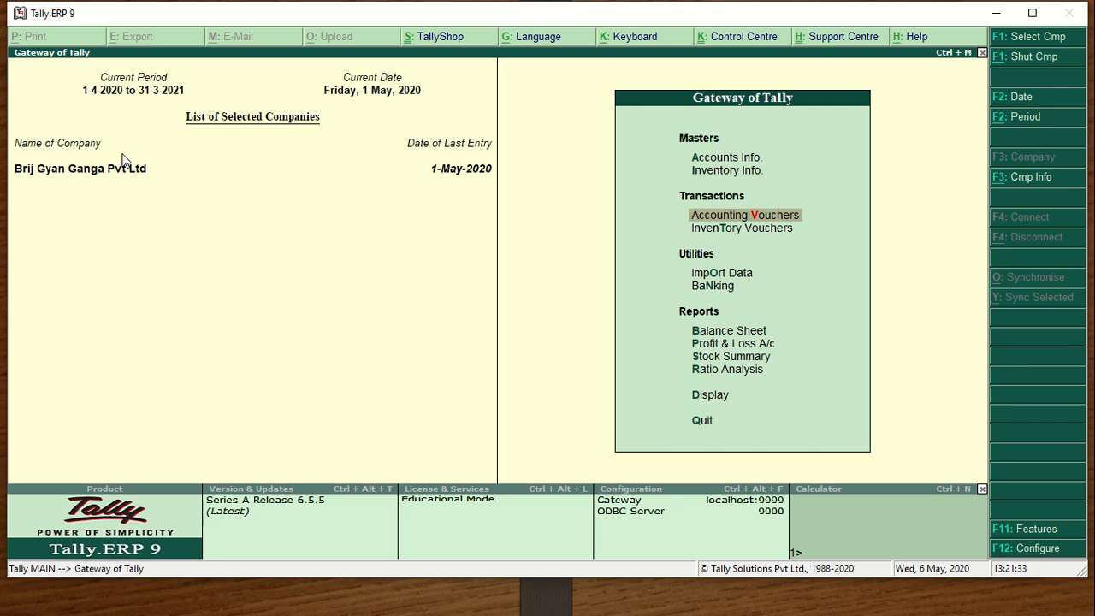
pyautogui.hotkey('alt', 'Tab')
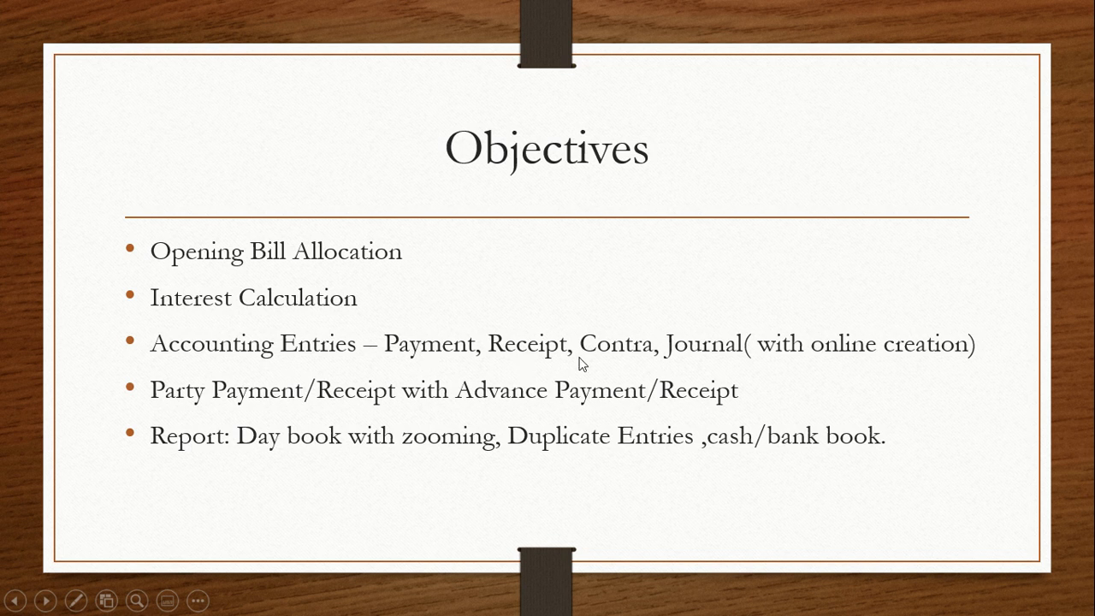
pyautogui.hotkey('alt', 'Tab')
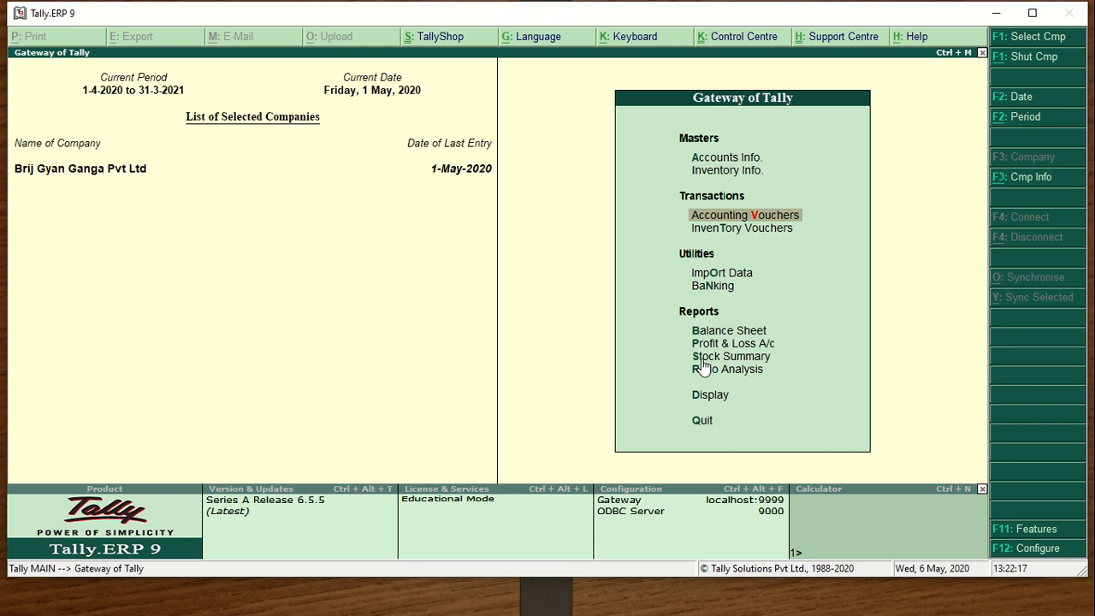
pyautogui.press('Up')
pyautogui.press('Down')
pyautogui.press('Down')
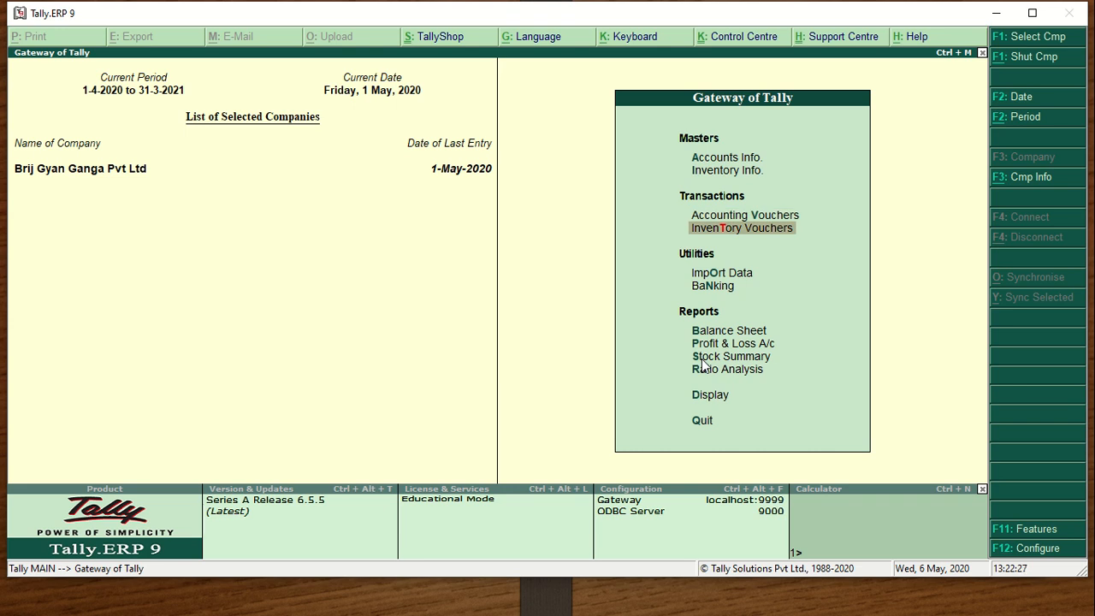
pyautogui.press('Up')
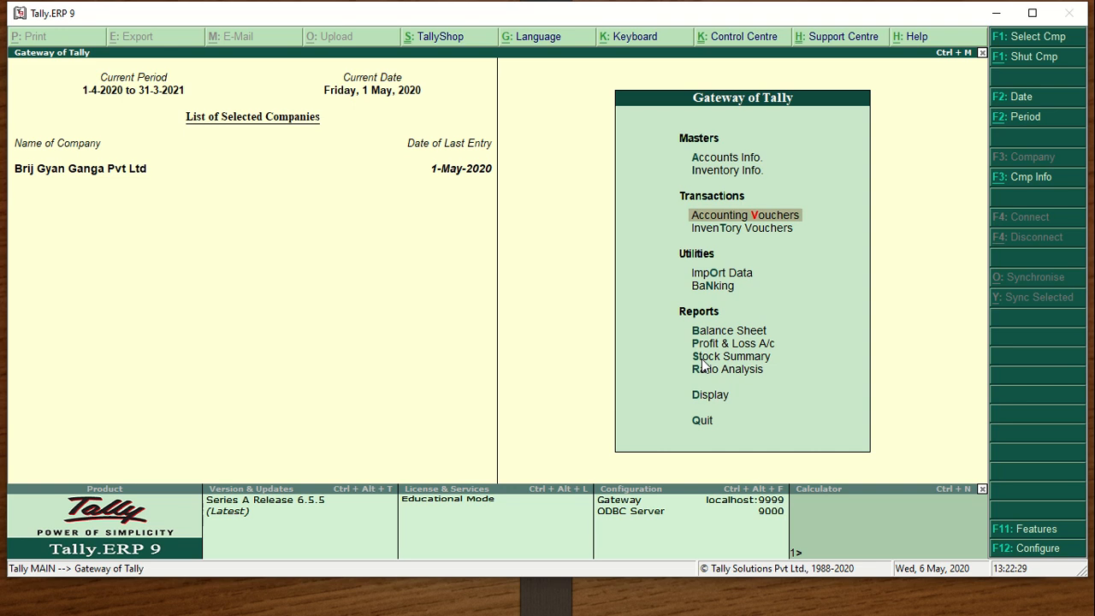
# Start a Payment voucher under accounting vouchers and choose Gagan Traders as the debit ledger
pyautogui.press('Return')
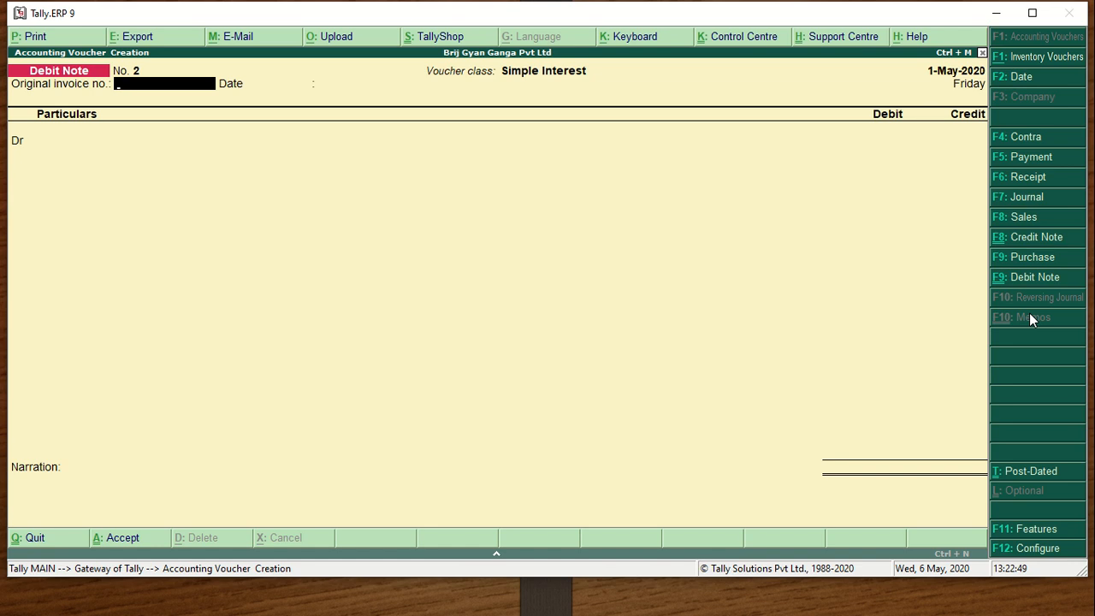
pyautogui.click(1031, 157)
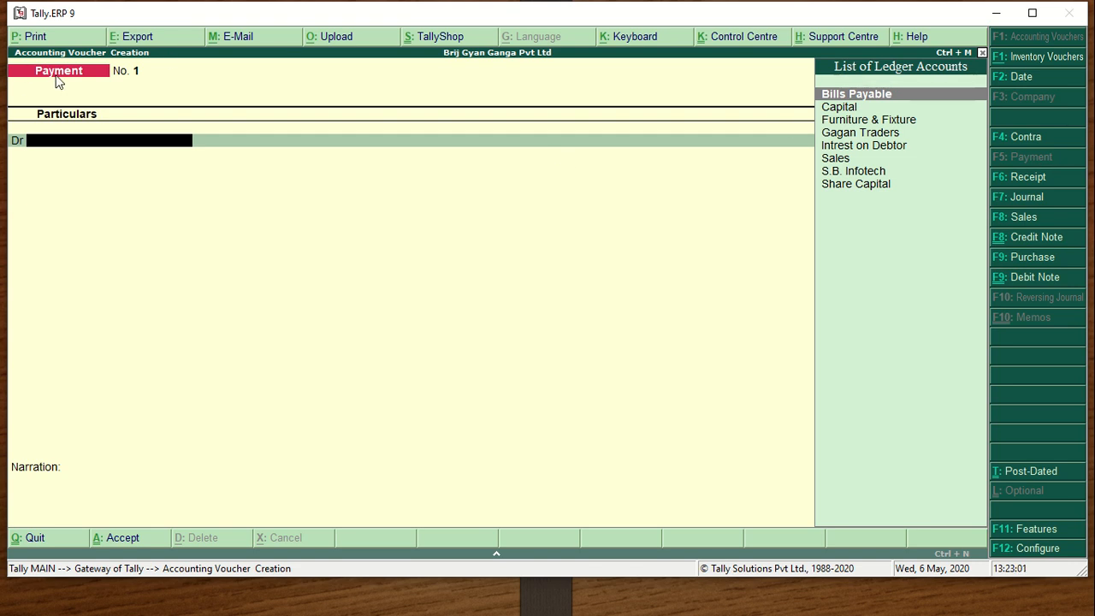
pyautogui.press('Down')
pyautogui.press('Down')
pyautogui.press('Down')
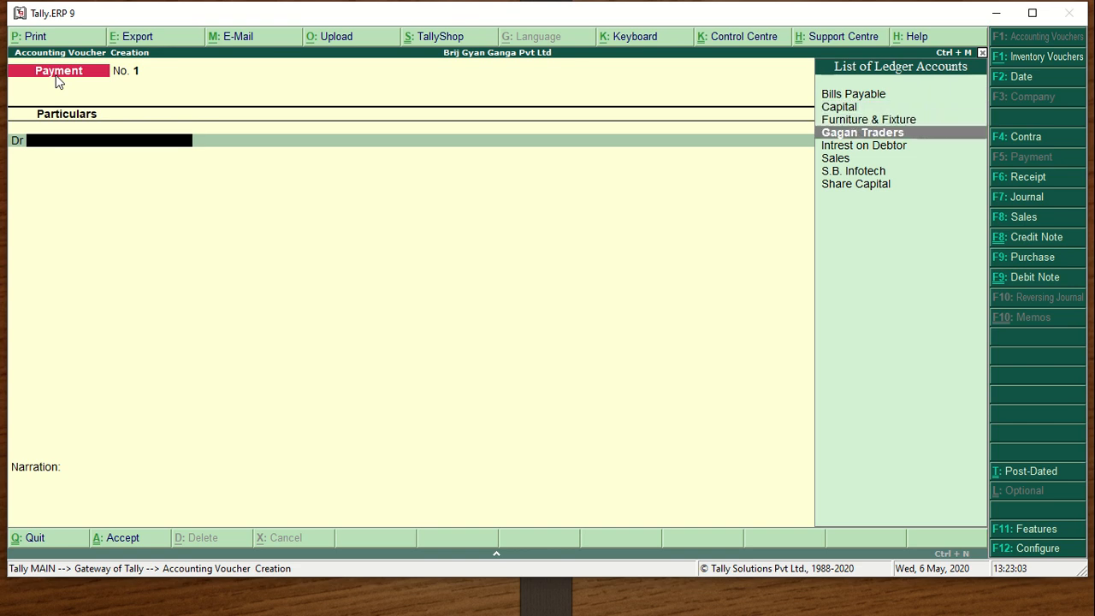
pyautogui.press('Return')
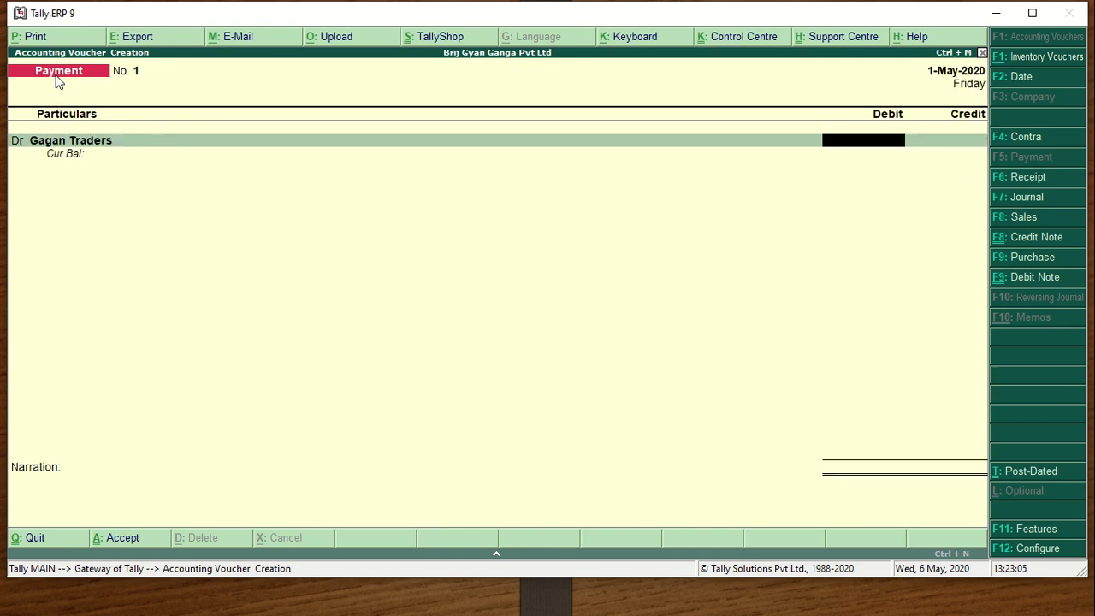
# Open the Gagan Traders ledger for alteration from the voucher's debit line and keep its details up to the opening balance
pyautogui.press('BackSpace')
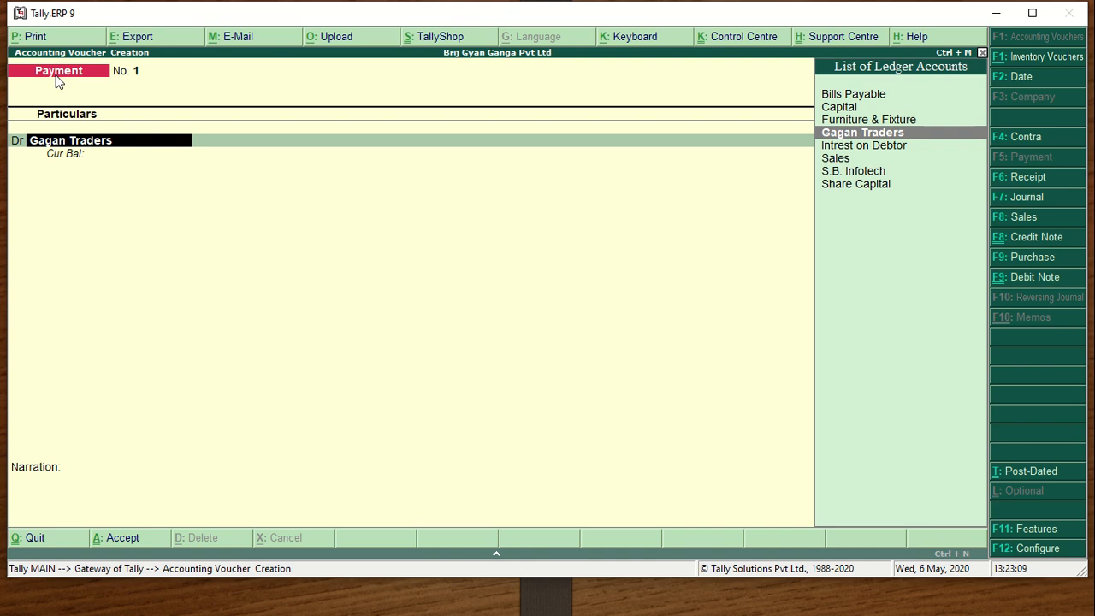
pyautogui.hotkey('ctrl', 'Return')
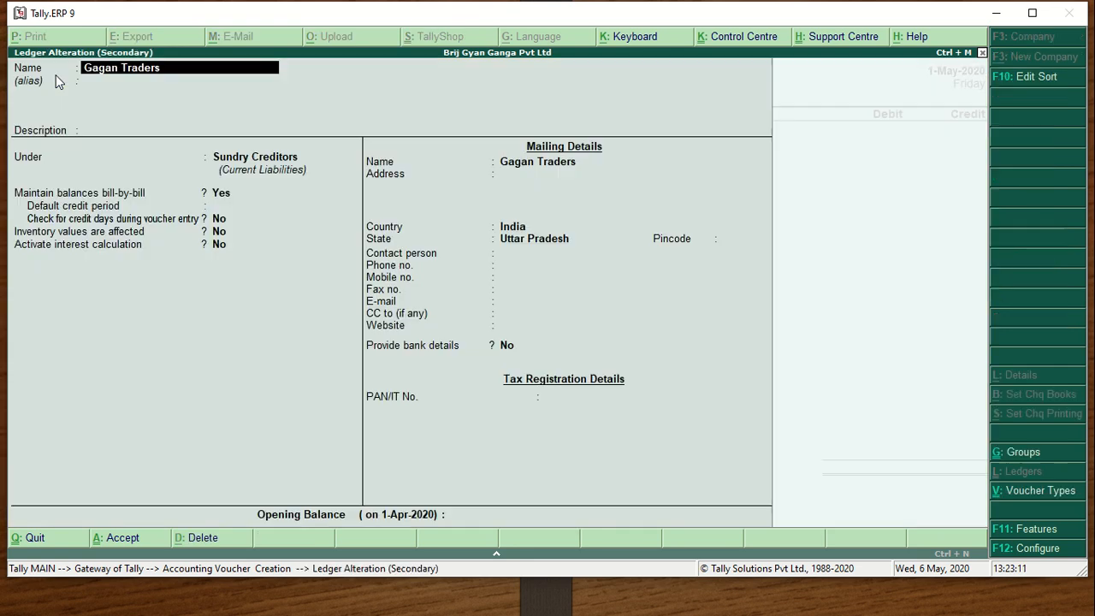
pyautogui.press('Return')
pyautogui.press('Return')
pyautogui.press('Return')
pyautogui.press('Return')
pyautogui.press('Return')
pyautogui.press('Return')
pyautogui.press('Return')
pyautogui.press('Return')
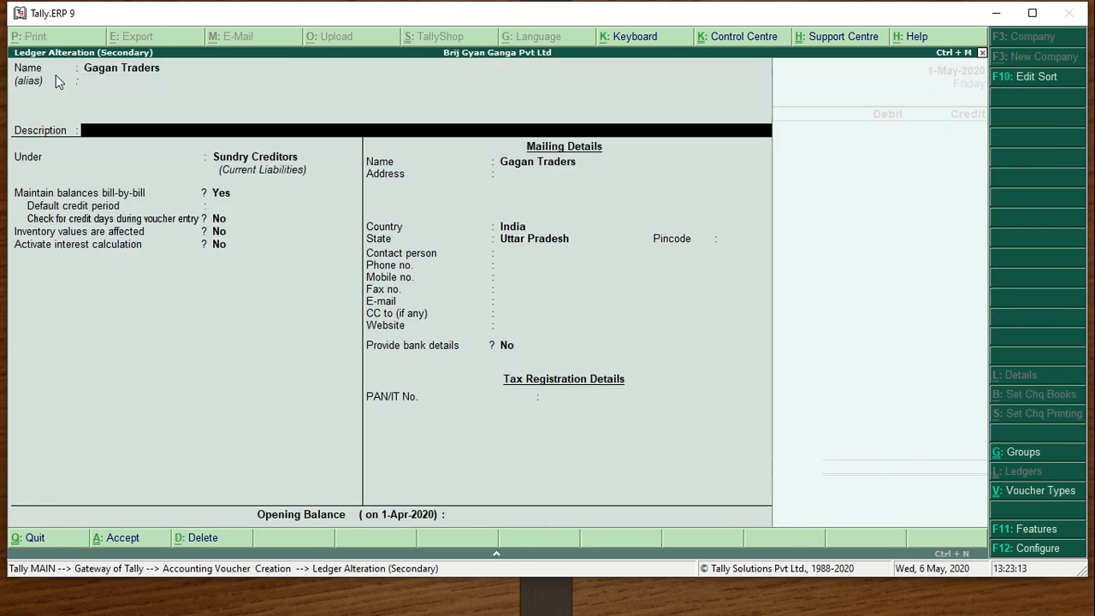
pyautogui.press('Return')
pyautogui.press('Return')
pyautogui.press('Return')
pyautogui.press('Return')
pyautogui.press('Return')
pyautogui.press('Return')
pyautogui.press('Return')
pyautogui.press('Return')
pyautogui.press('Return')
pyautogui.press('Return')
pyautogui.press('Return')
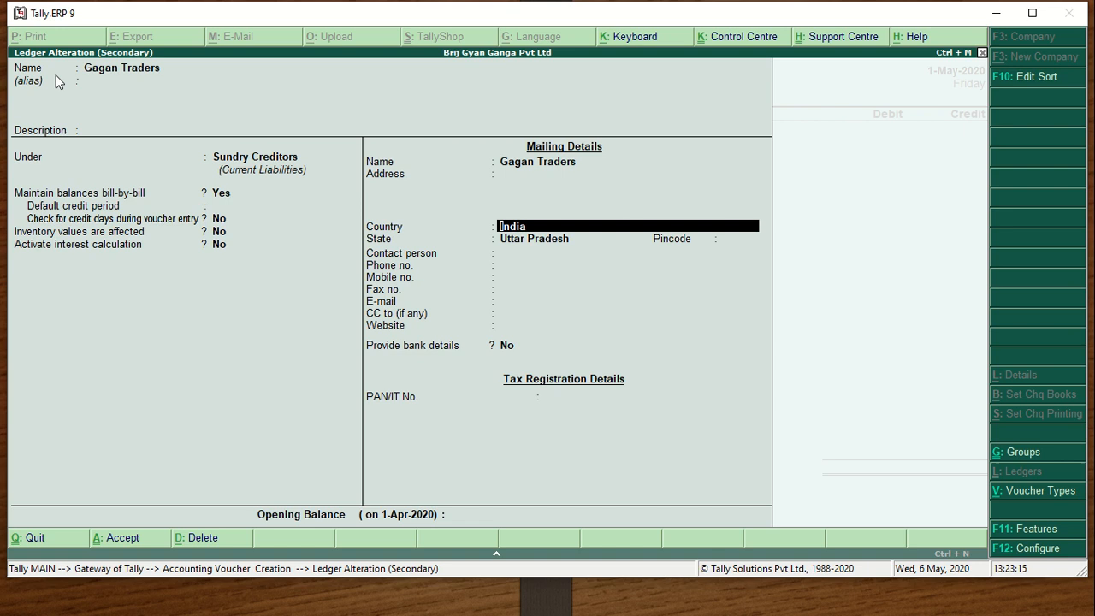
pyautogui.press('Return')
pyautogui.press('Return')
pyautogui.press('Return')
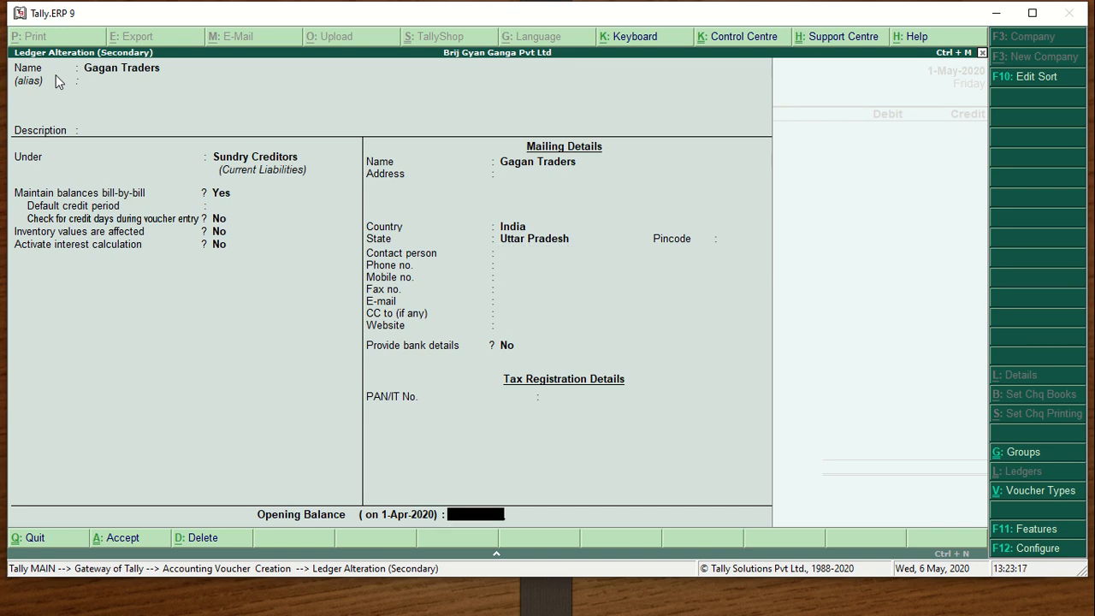
# Set Gagan Traders' opening balance to 10000 Cr, leave it on account in the bill-wise breakup, and save the ledger
pyautogui.write('10000')
pyautogui.press('Return')
pyautogui.press('Return')
pyautogui.press('Return')
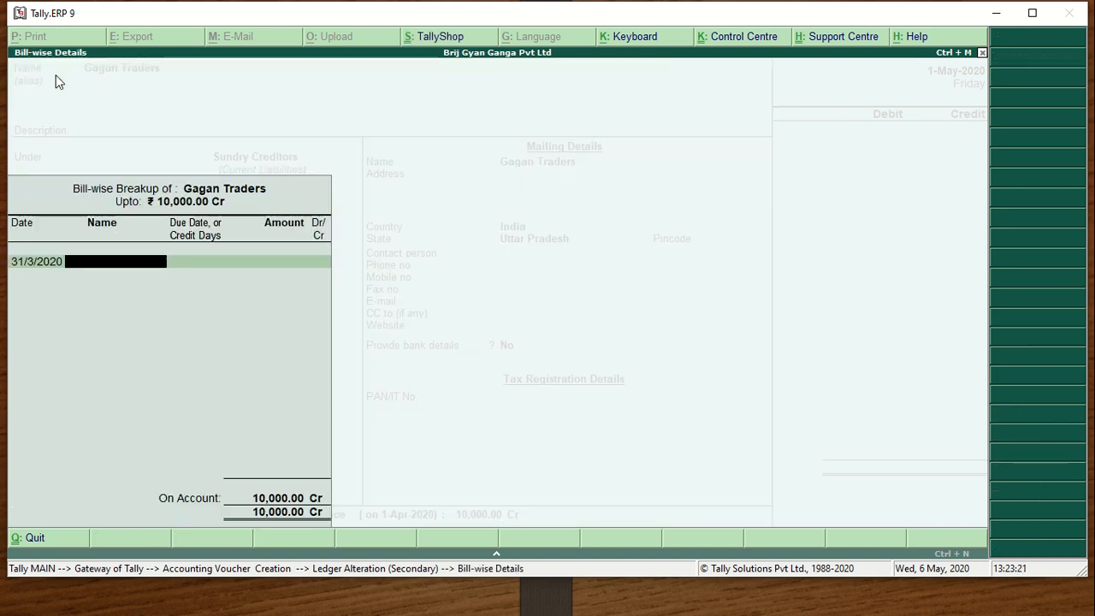
pyautogui.press('Return')
pyautogui.press('Return')
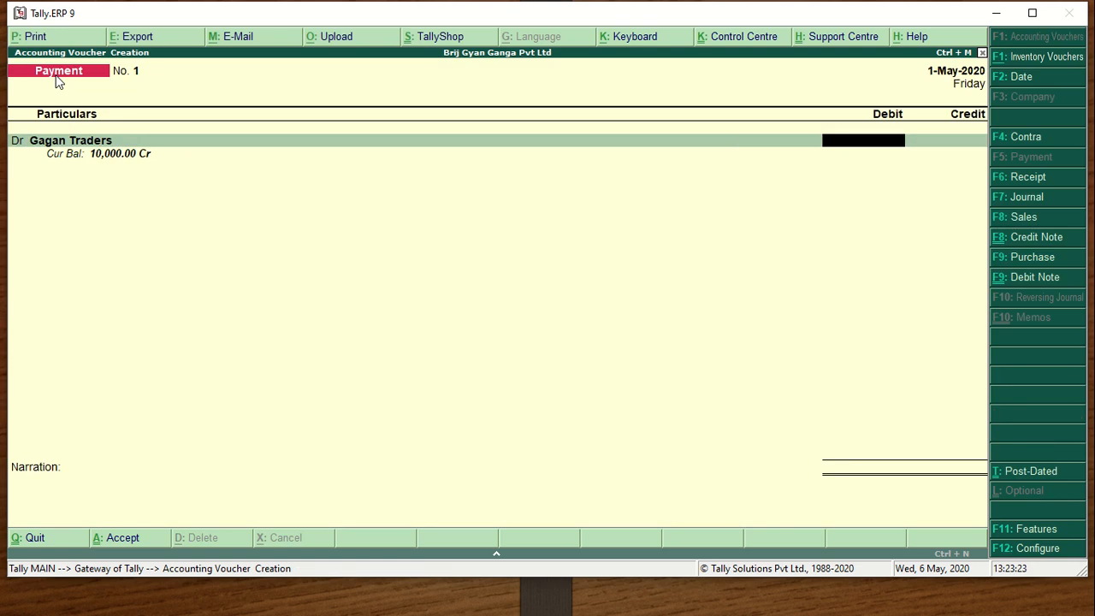
# Reopen the Gagan Traders ledger from the payment voucher, review its details through the opening balance, and accept it without changes
pyautogui.press('BackSpace')
pyautogui.hotkey('ctrl', 'Return')
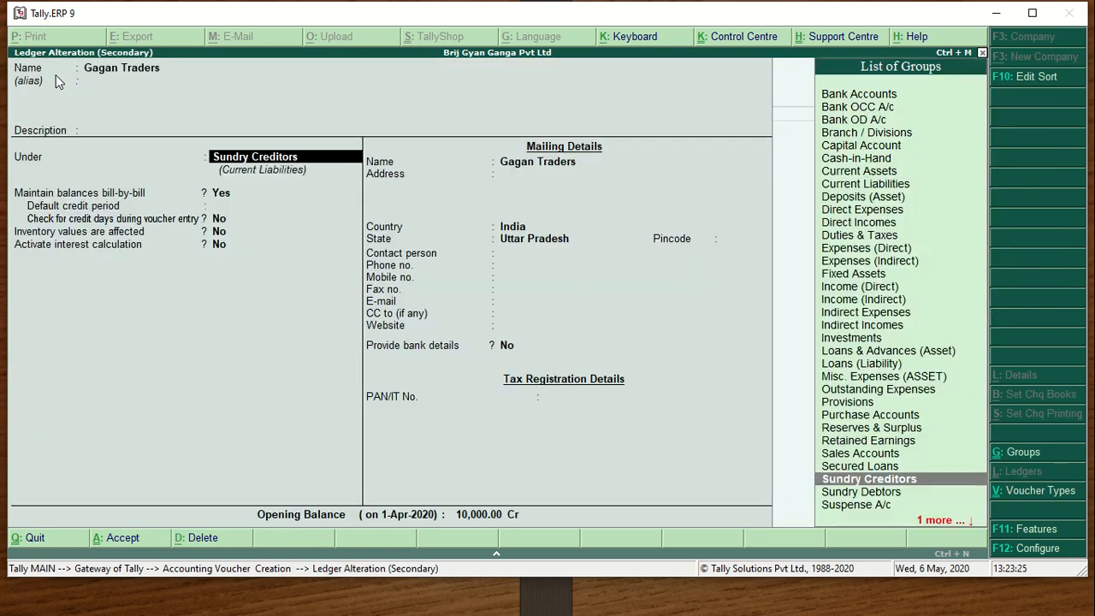
pyautogui.press('Return')
pyautogui.press('Return')
pyautogui.press('Return')
pyautogui.press('Return')
pyautogui.press('Return')
pyautogui.press('Return')
pyautogui.press('Return')
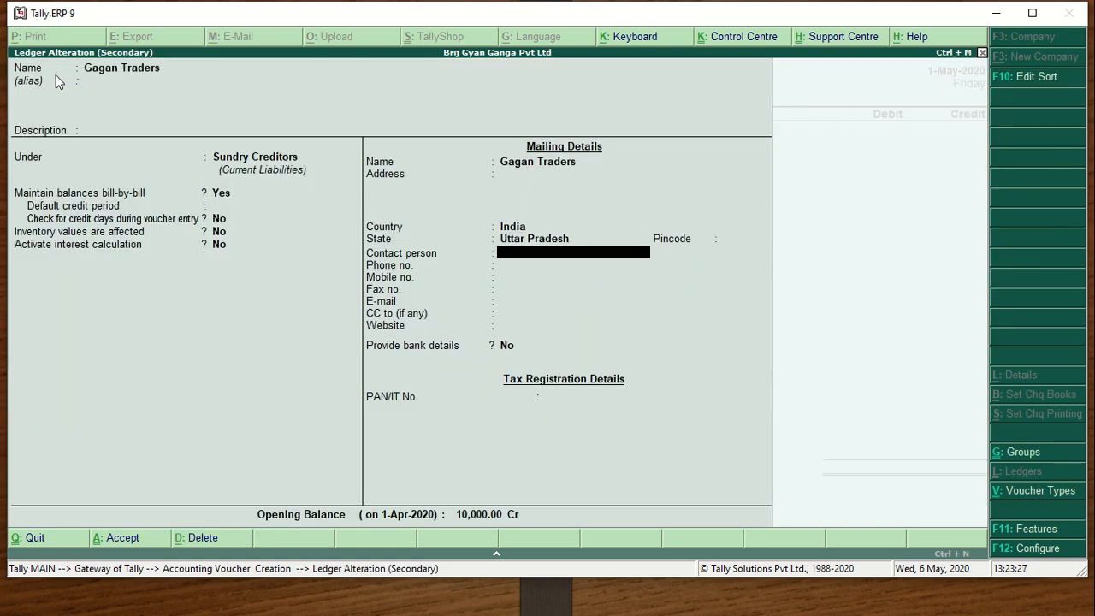
pyautogui.press('Return')
pyautogui.press('Return')
pyautogui.press('Return')
pyautogui.press('Return')
pyautogui.press('Return')
pyautogui.press('Return')
pyautogui.press('Return')
pyautogui.press('Return')
pyautogui.press('Return')
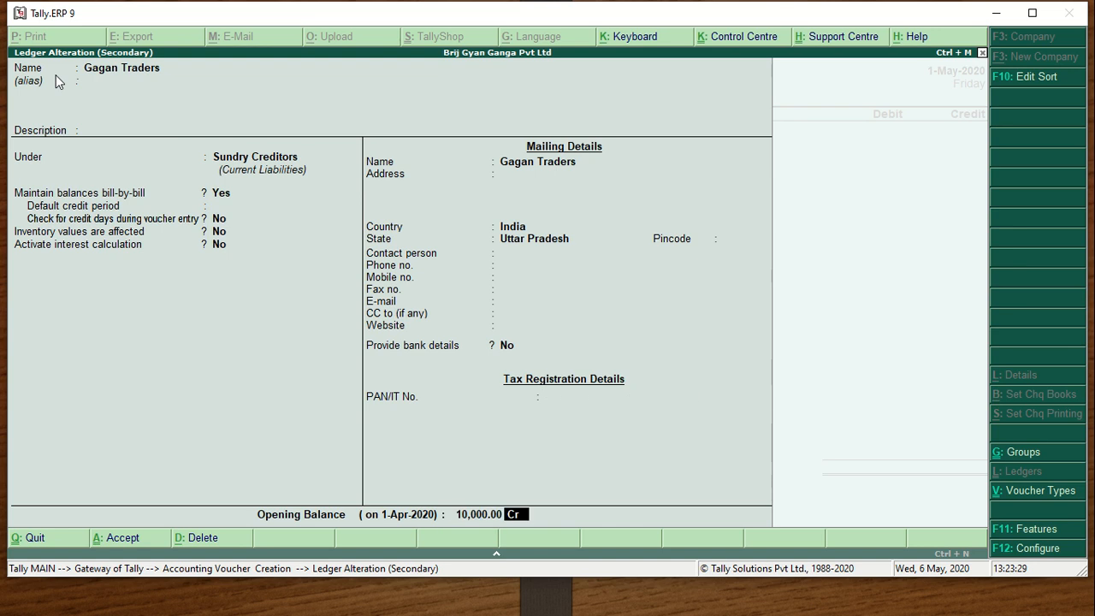
pyautogui.press('Return')
pyautogui.press('Return')
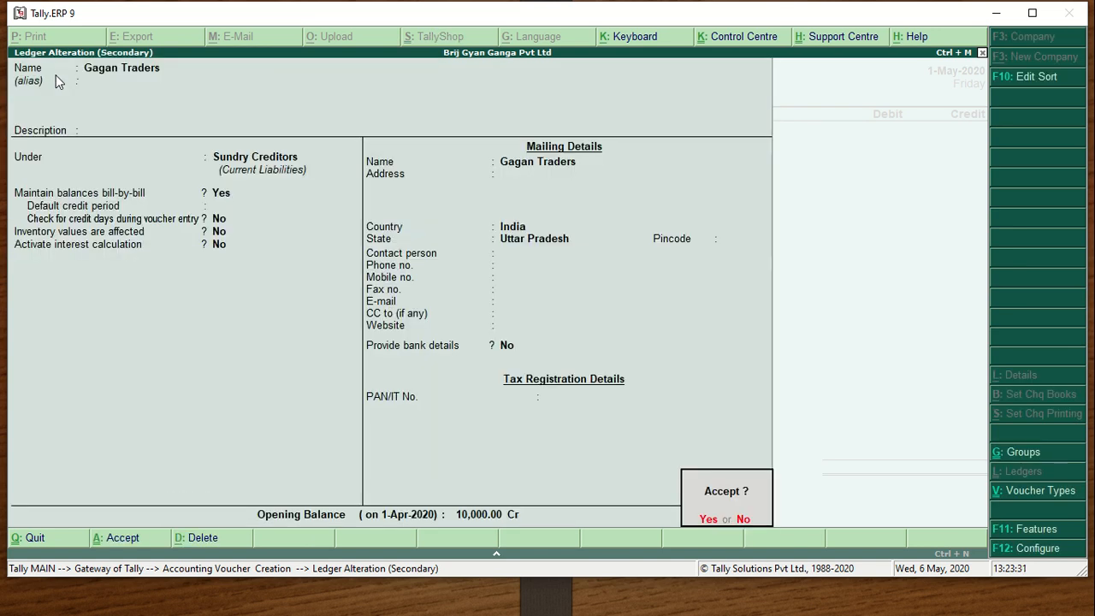
pyautogui.press('Return')
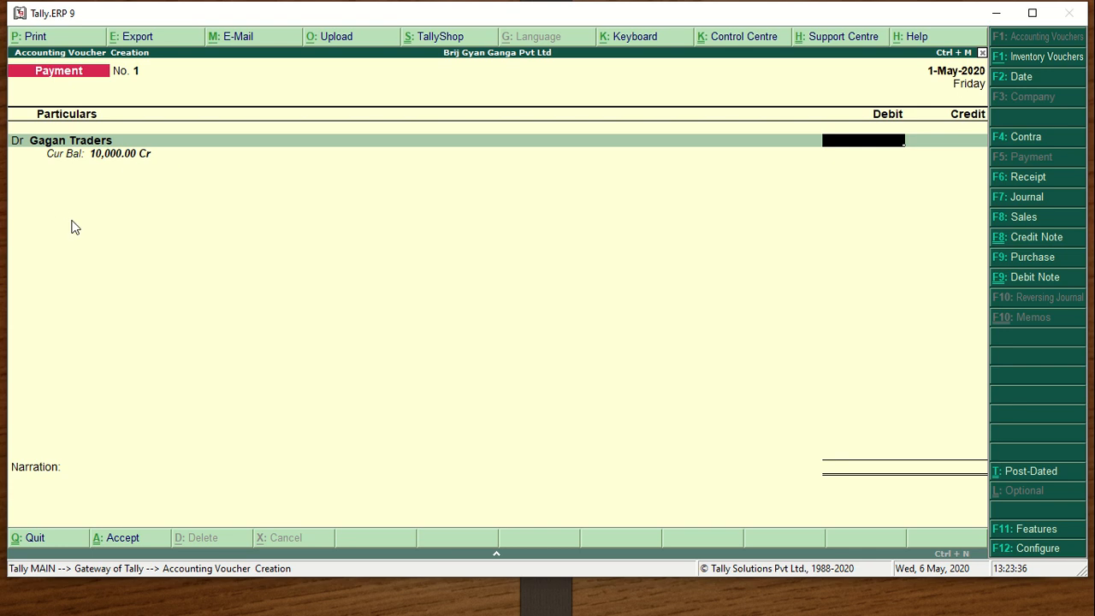
# Reopen the Gagan Traders ledger from the payment voucher's debit line and rename it Electricity Bill
pyautogui.press('BackSpace')
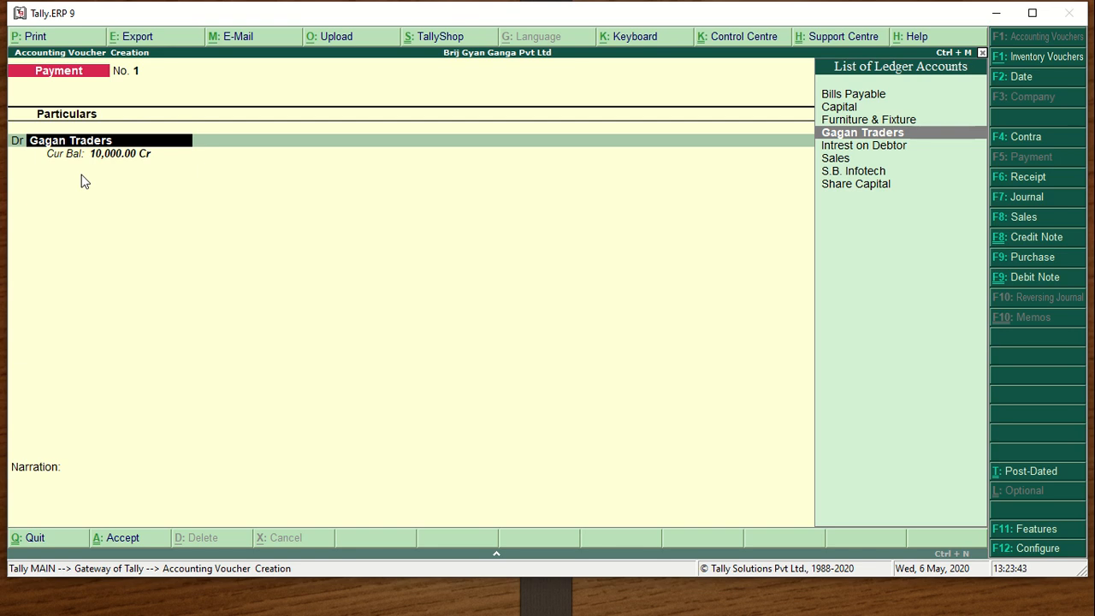
pyautogui.hotkey('ctrl', 'Return')
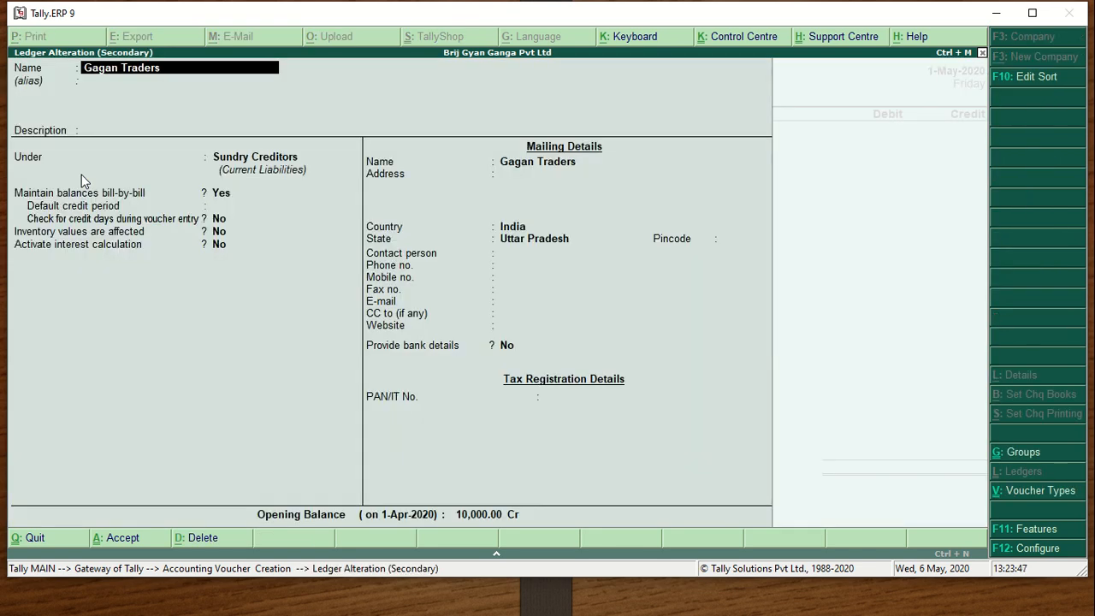
pyautogui.write('Electricity bill')
pyautogui.press('Return')
pyautogui.press('Return')
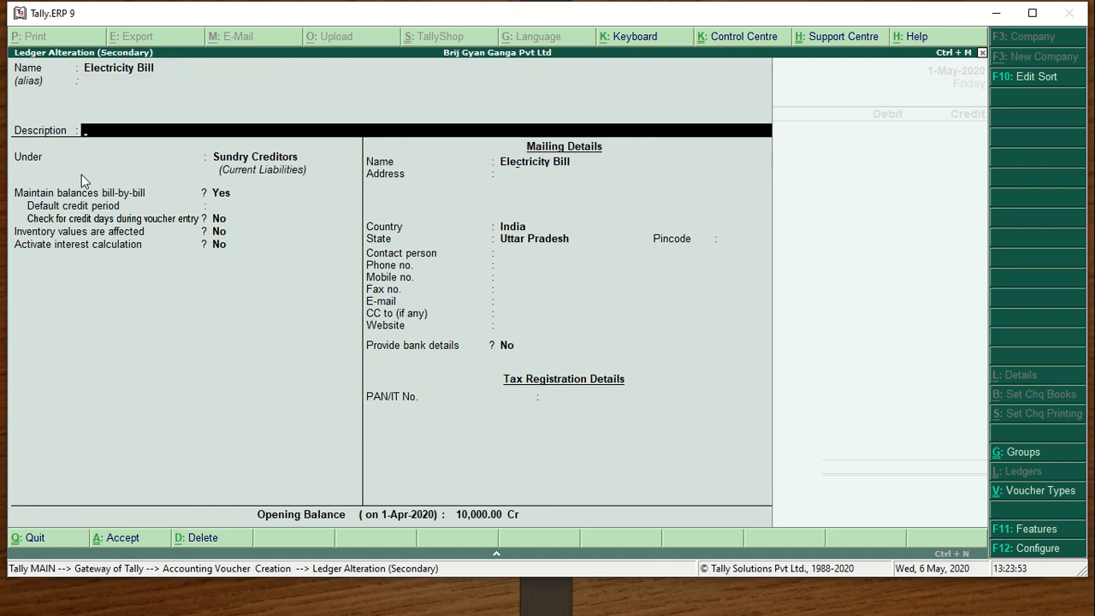
pyautogui.press('Return')
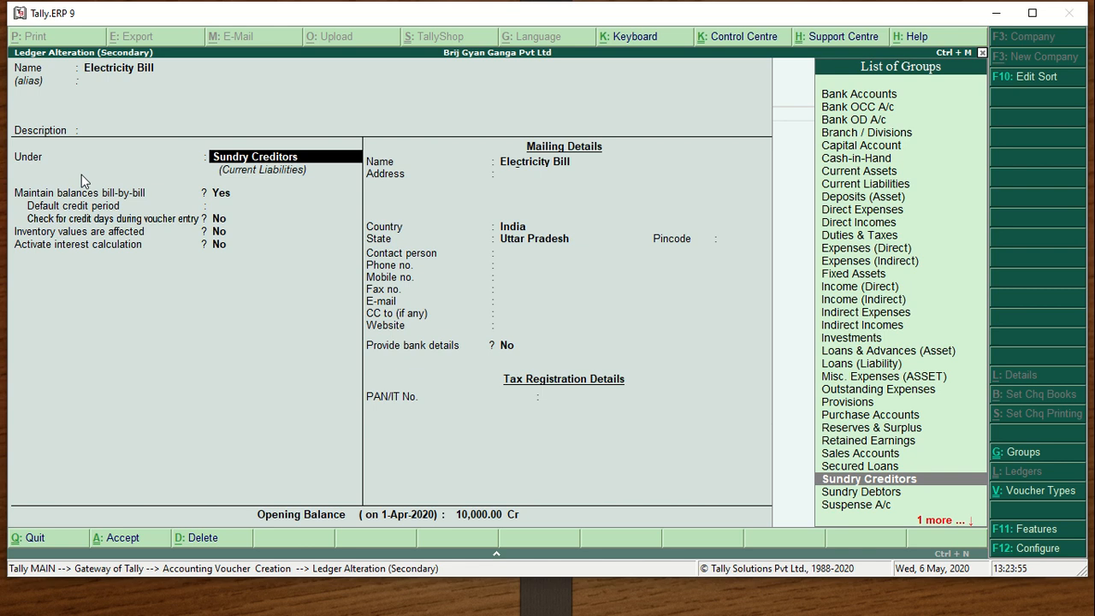
# Place the Electricity Bill ledger under Indirect Expenses, keep its remaining details, and save the alteration
pyautogui.write('In')
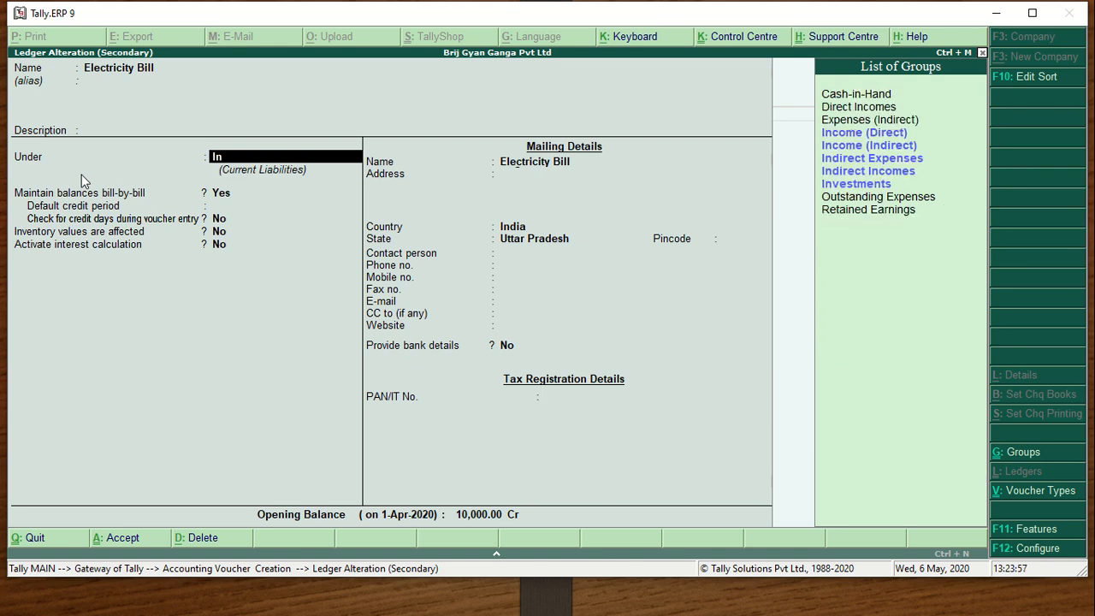
pyautogui.press('Down')
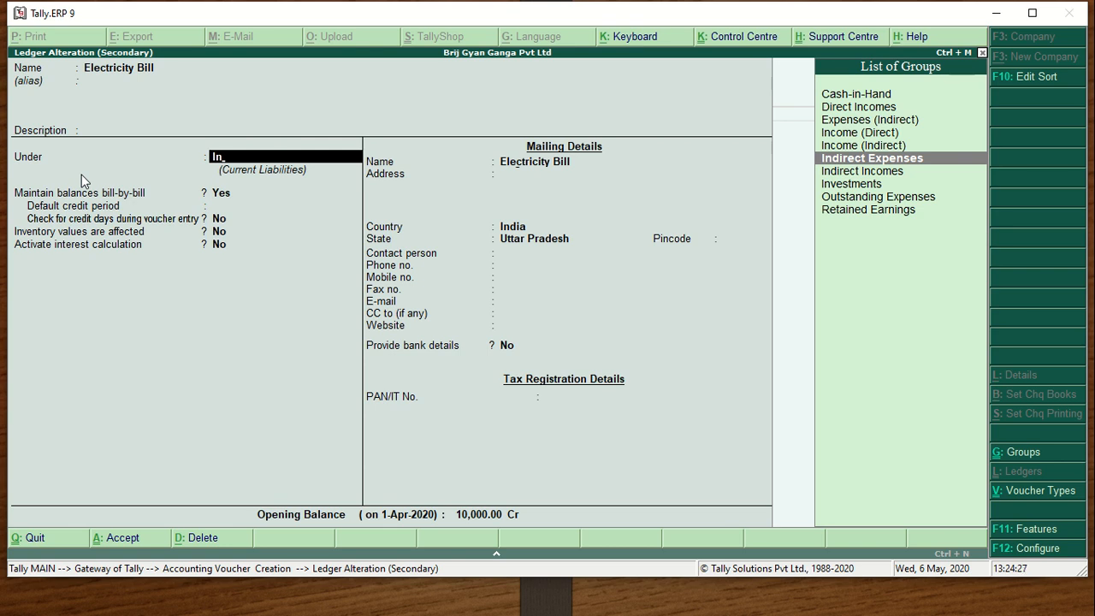
pyautogui.press('Return')
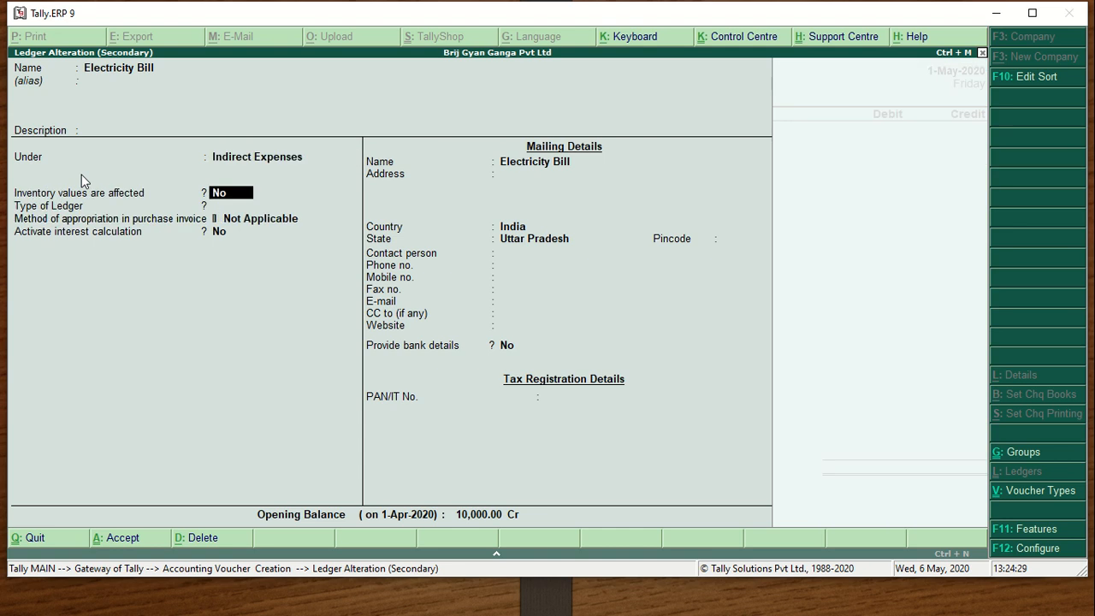
pyautogui.press('Return')
pyautogui.press('Return')
pyautogui.press('Return')
pyautogui.press('Return')
pyautogui.press('Return')
pyautogui.press('Return')
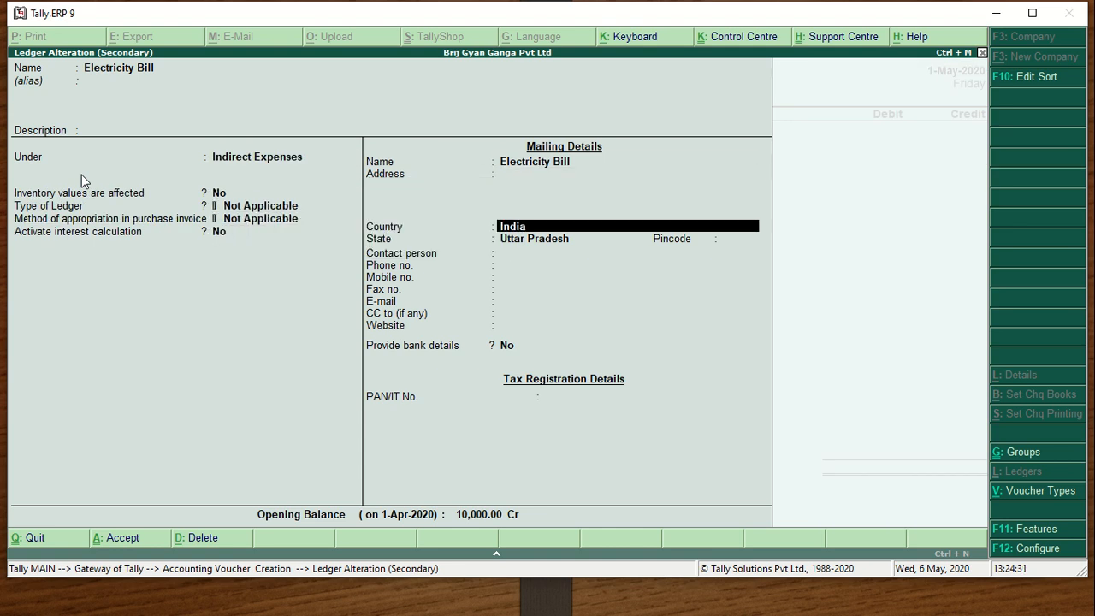
pyautogui.press('Return')
pyautogui.press('Return')
pyautogui.press('Return')
pyautogui.press('Return')
pyautogui.press('Return')
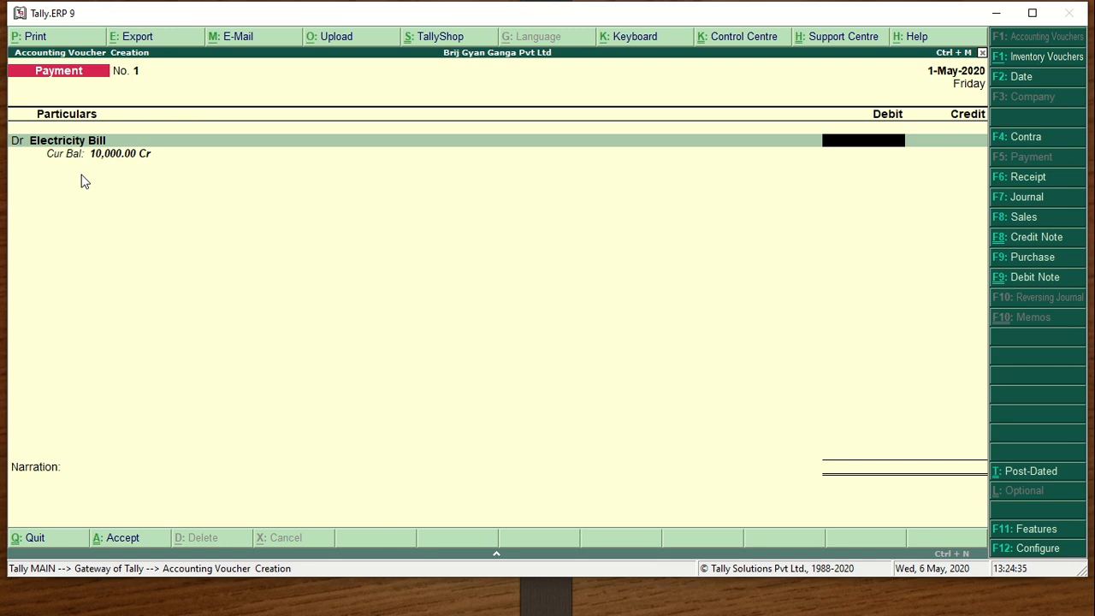
# Debit Electricity Bill with 10000 in the payment voucher and choose Axis Bank as the credit ledger
pyautogui.write('10000')
pyautogui.press('Return')
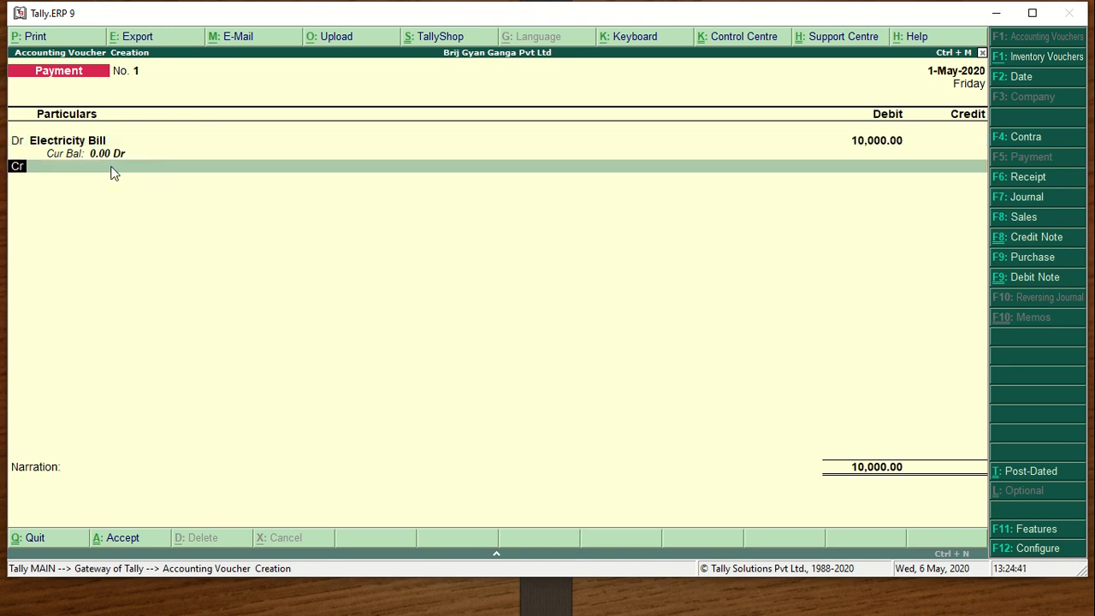
pyautogui.press('Return')
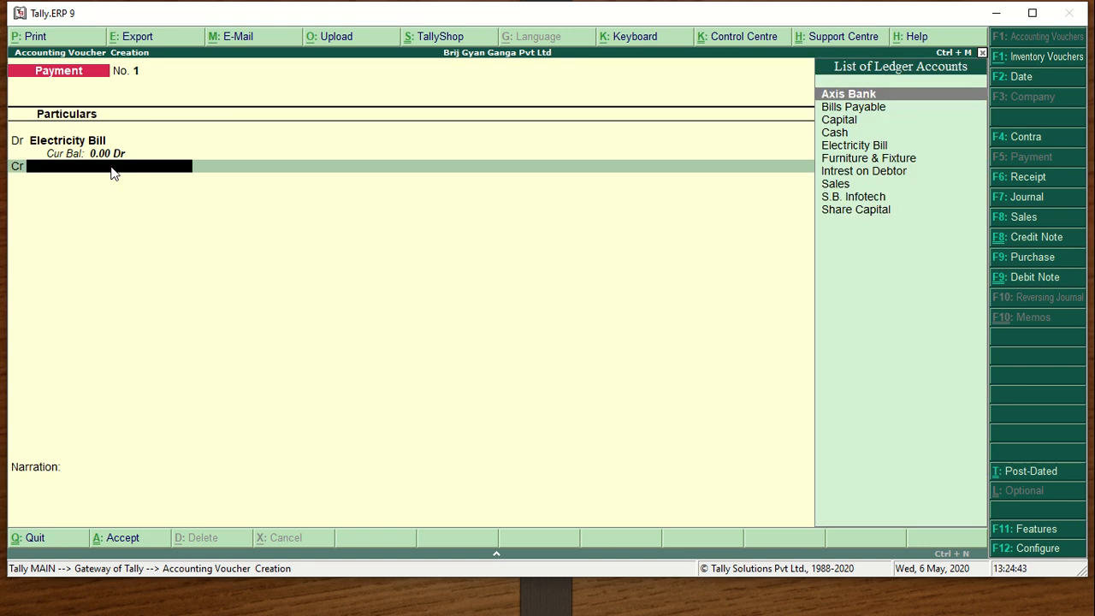
pyautogui.press('Down')
pyautogui.press('Up')
pyautogui.press('Return')
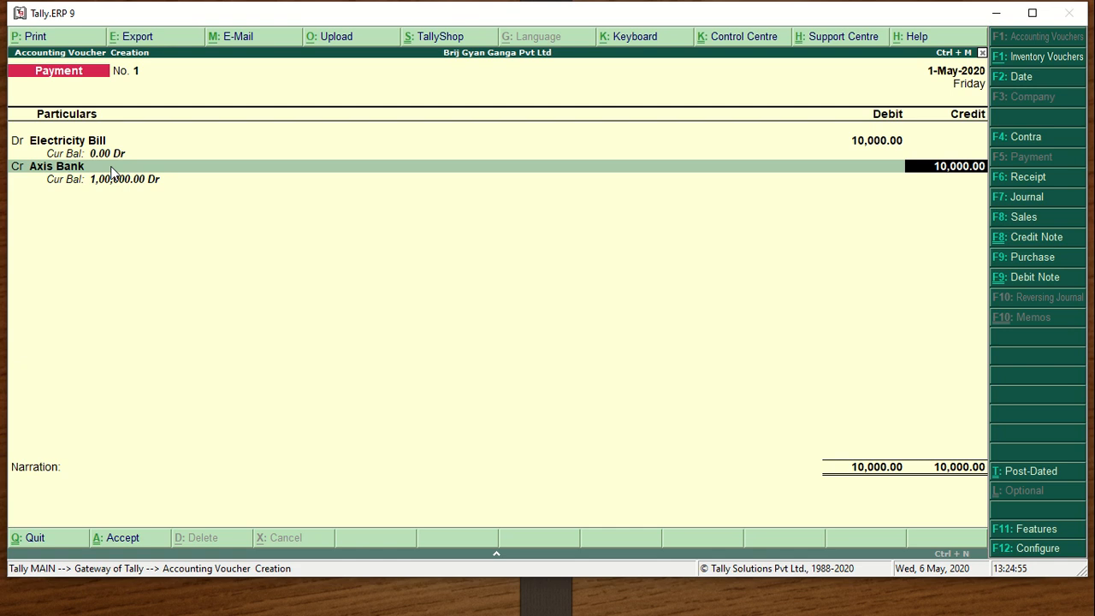
# Turn on single entry mode for payment/receipt/contra vouchers in the payment configuration and return to the voucher's particulars
pyautogui.press('F12')
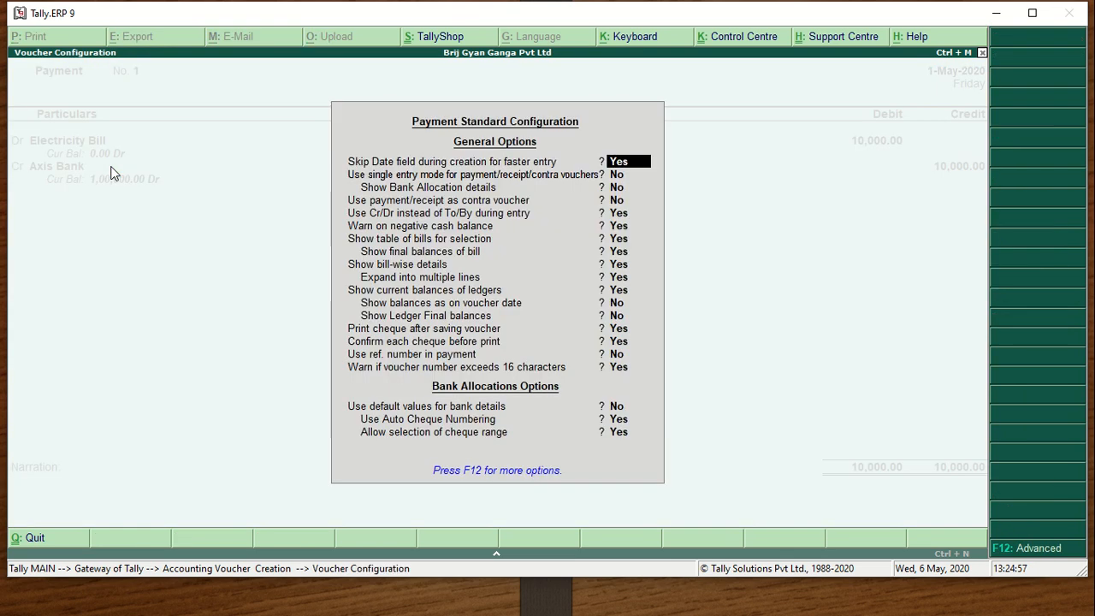
pyautogui.press('Return')
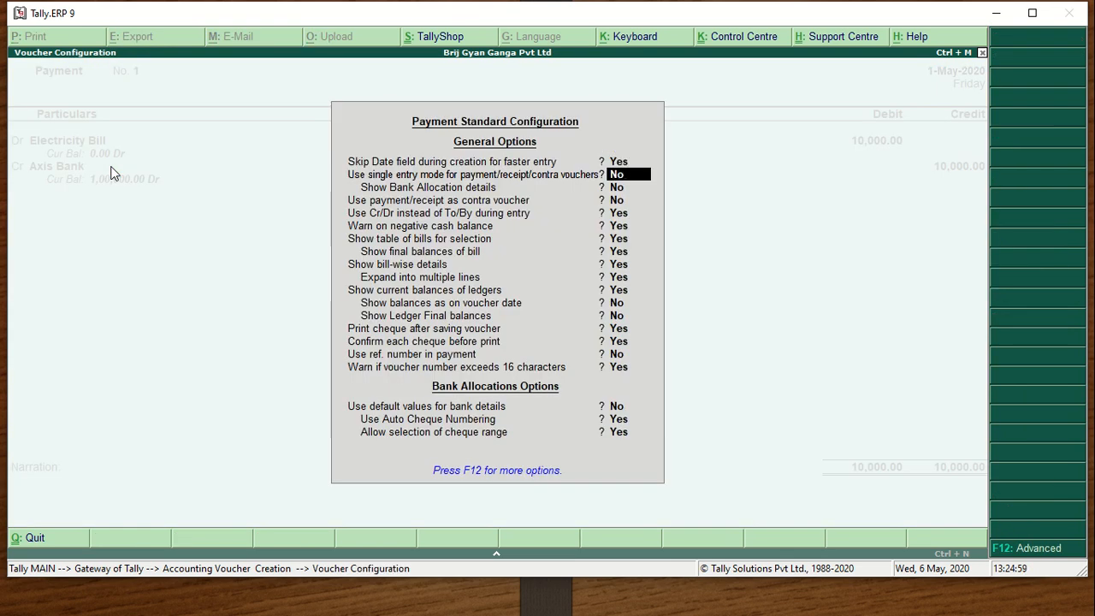
pyautogui.press('y')
pyautogui.press('Return')
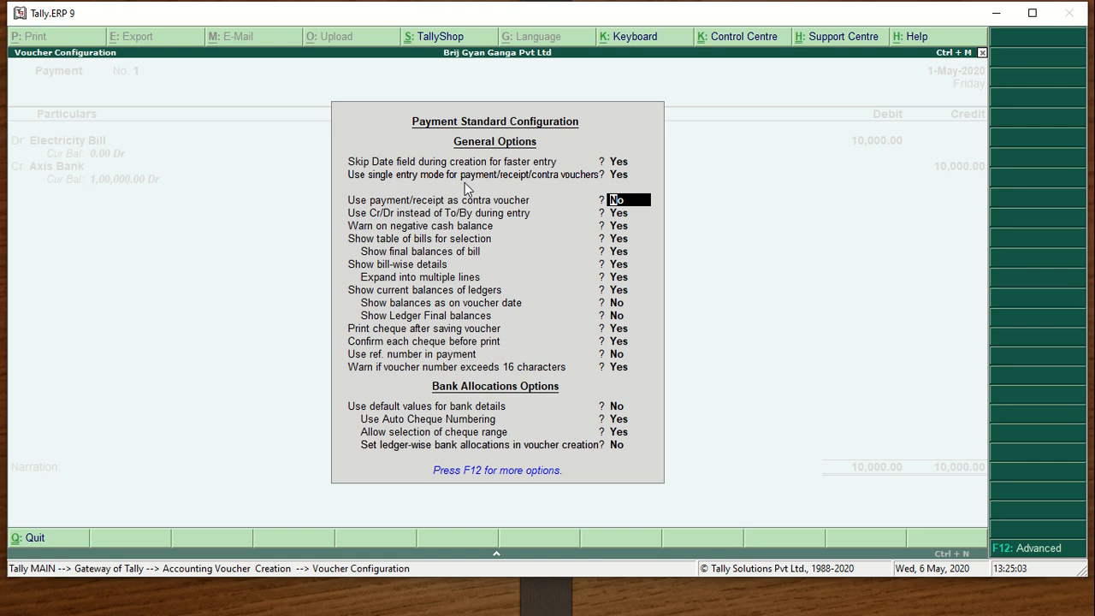
pyautogui.hotkey('ctrl', 'a')
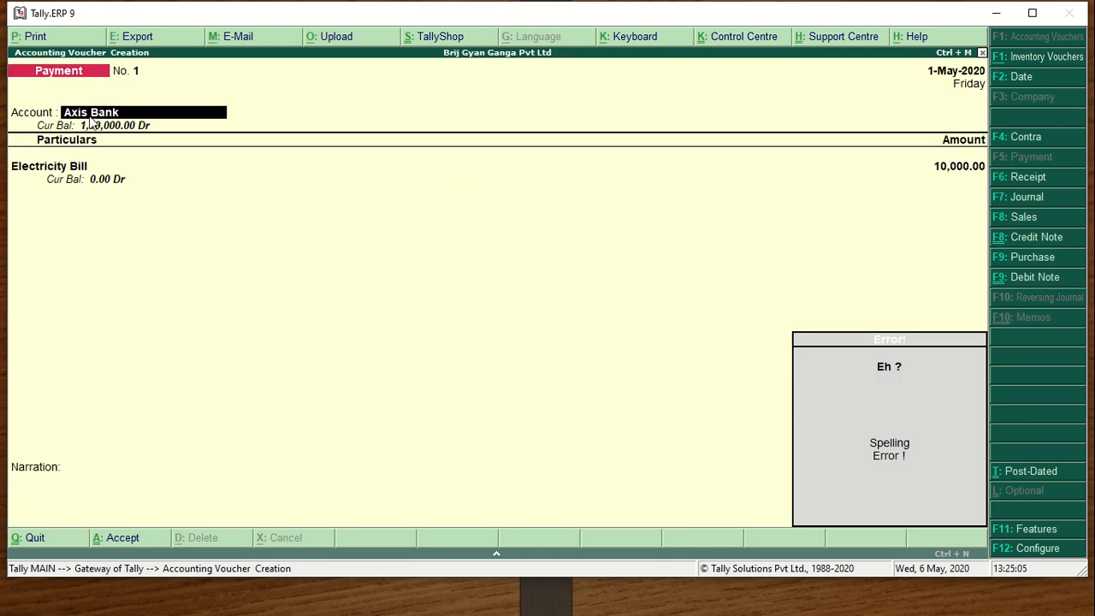
pyautogui.press('Return')
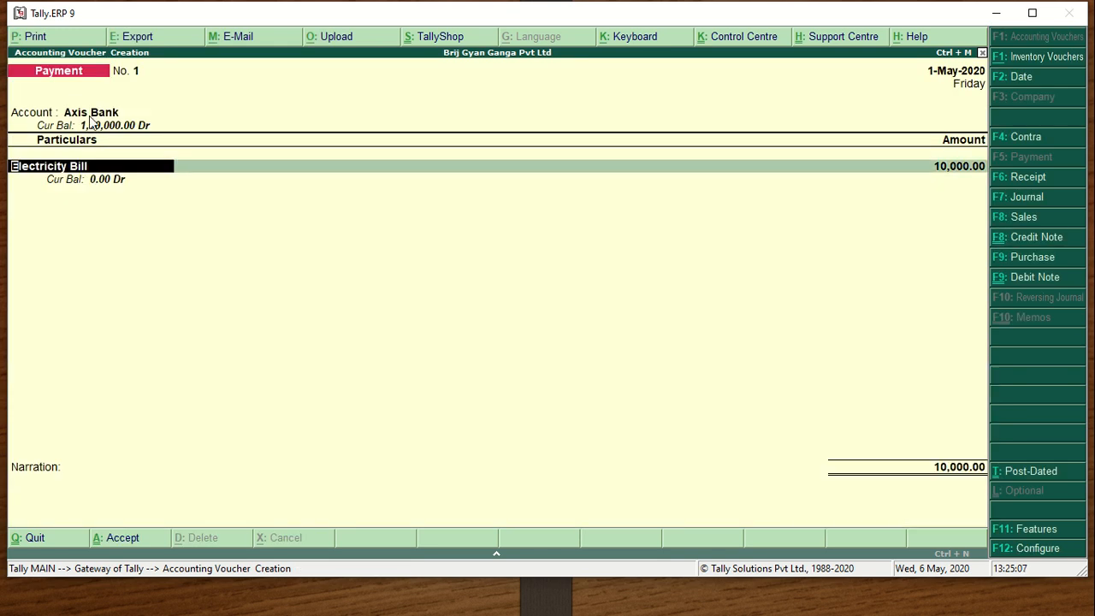
# Turn single entry mode for payment/receipt/contra vouchers back off in the payment configuration
pyautogui.press('F12')
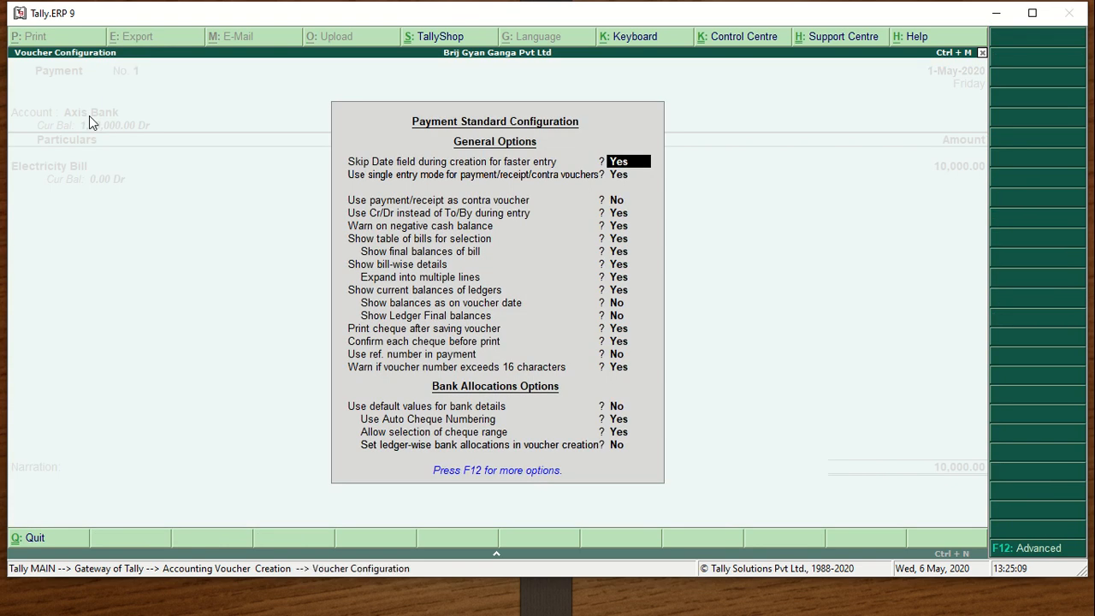
pyautogui.press('Return')
pyautogui.press('n')
pyautogui.press('Return')
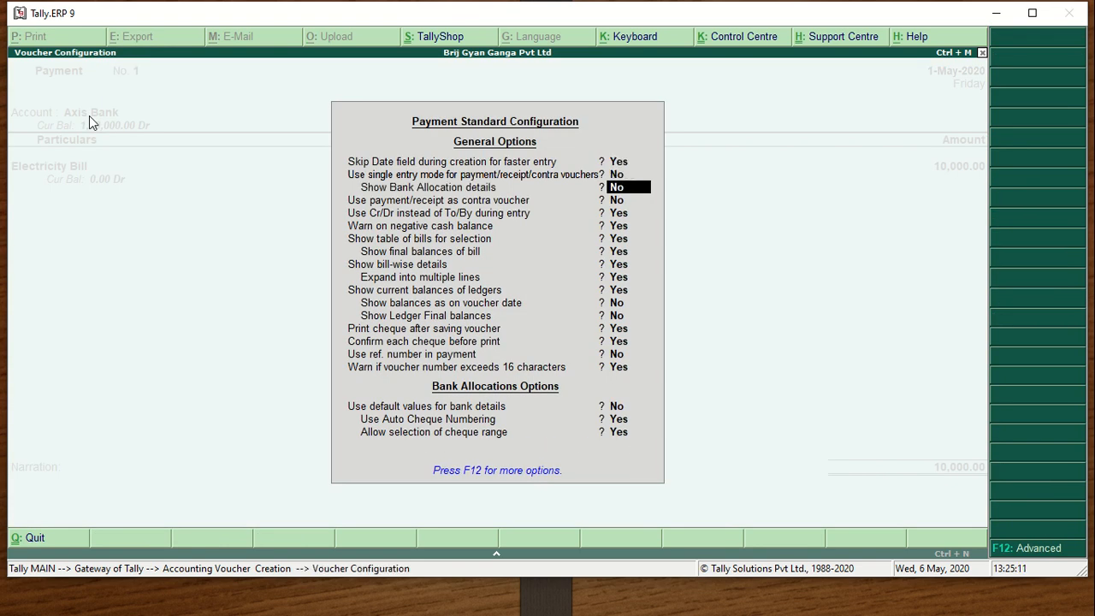
pyautogui.hotkey('ctrl', 'a')
pyautogui.press('Return')
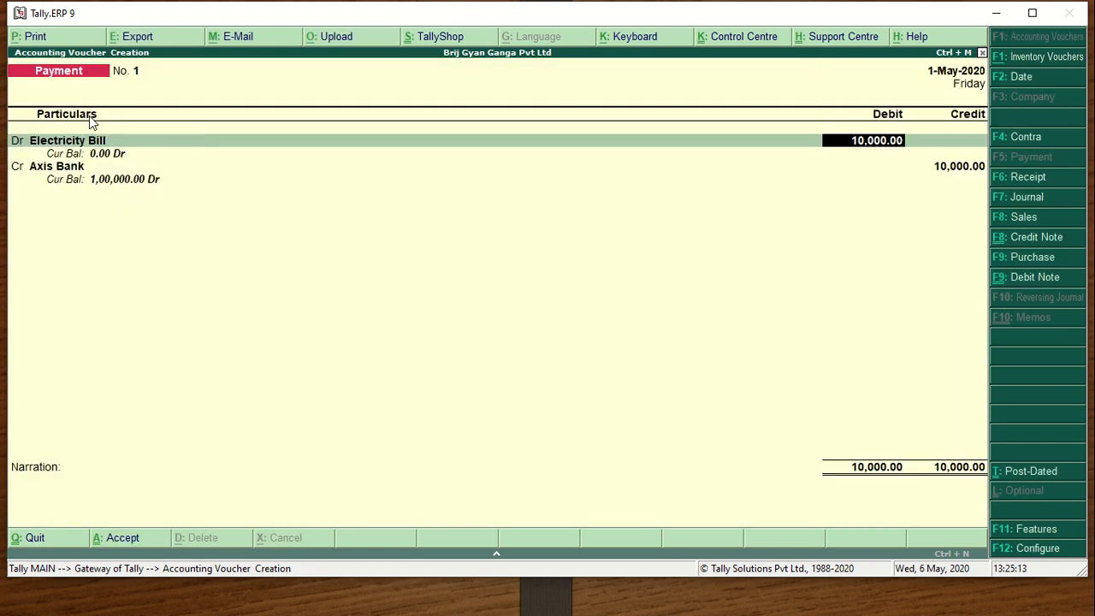
# Keep the debit and credit entries and accept Axis Bank's cheque allocation of 10,000 favouring Electricity Bill
pyautogui.press('Return')
pyautogui.press('Return')
pyautogui.press('Return')
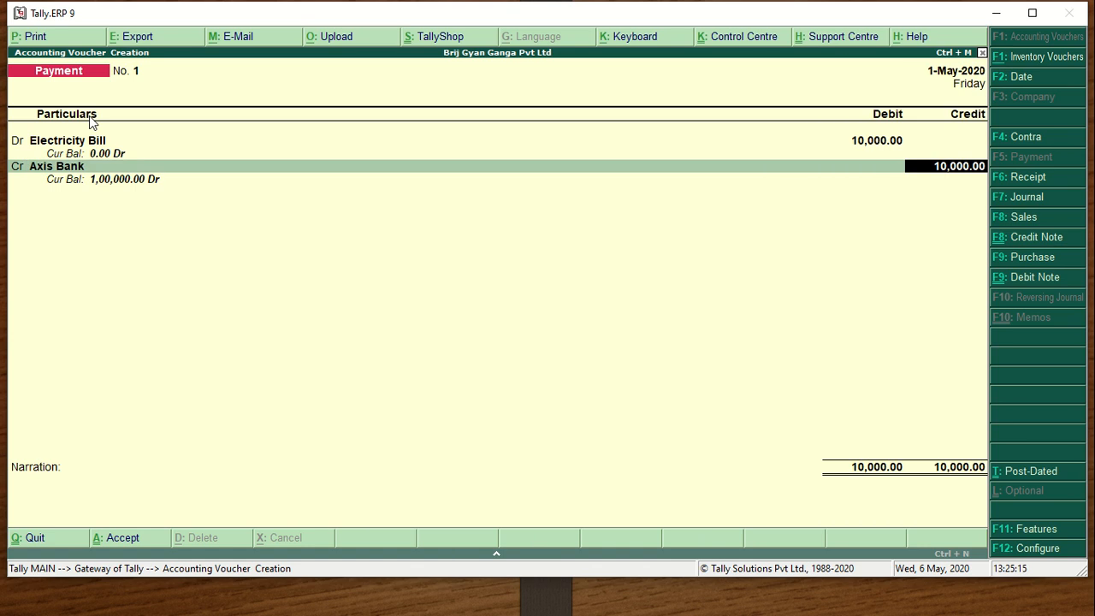
pyautogui.press('Return')
pyautogui.press('Return')
pyautogui.press('Return')
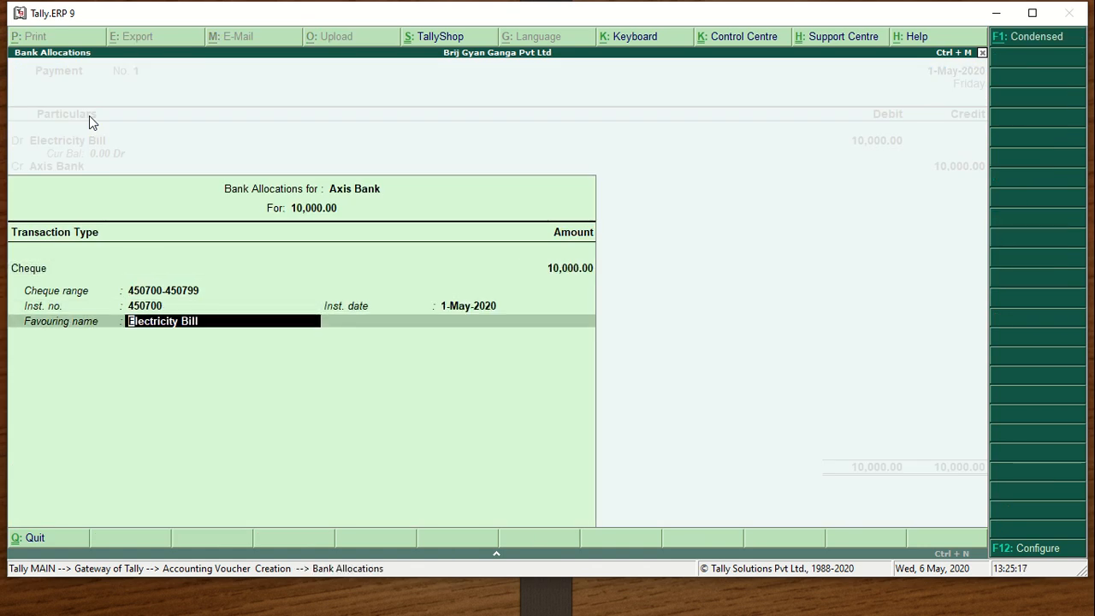
pyautogui.press('Return')
# Enter the narration "being electricity bill paid by bank" and save the payment voucher
pyautogui.write('being')
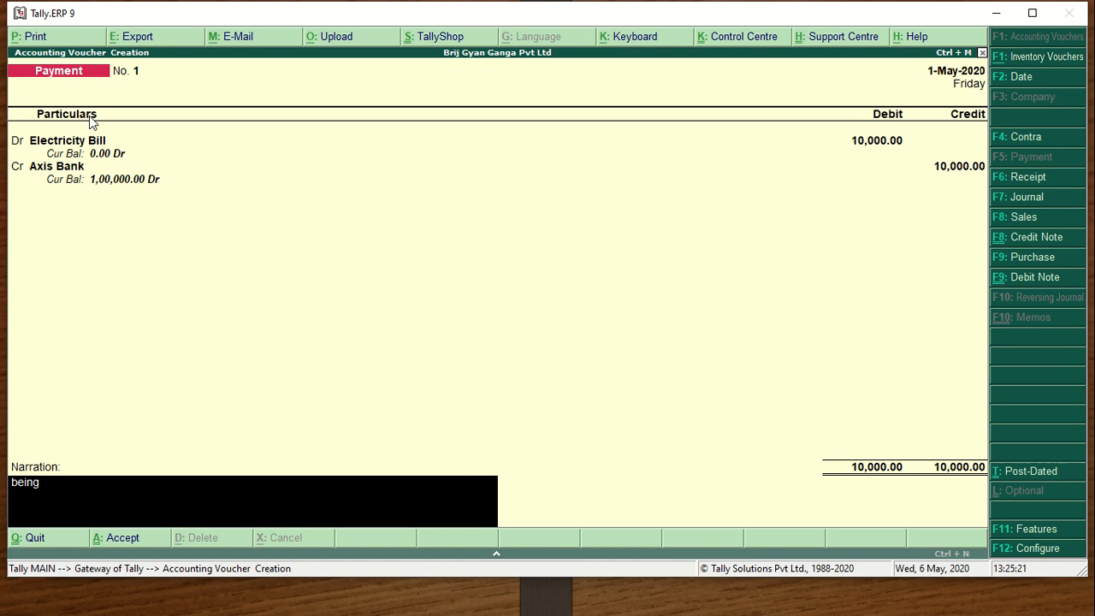
pyautogui.write(' electricity bill paind')
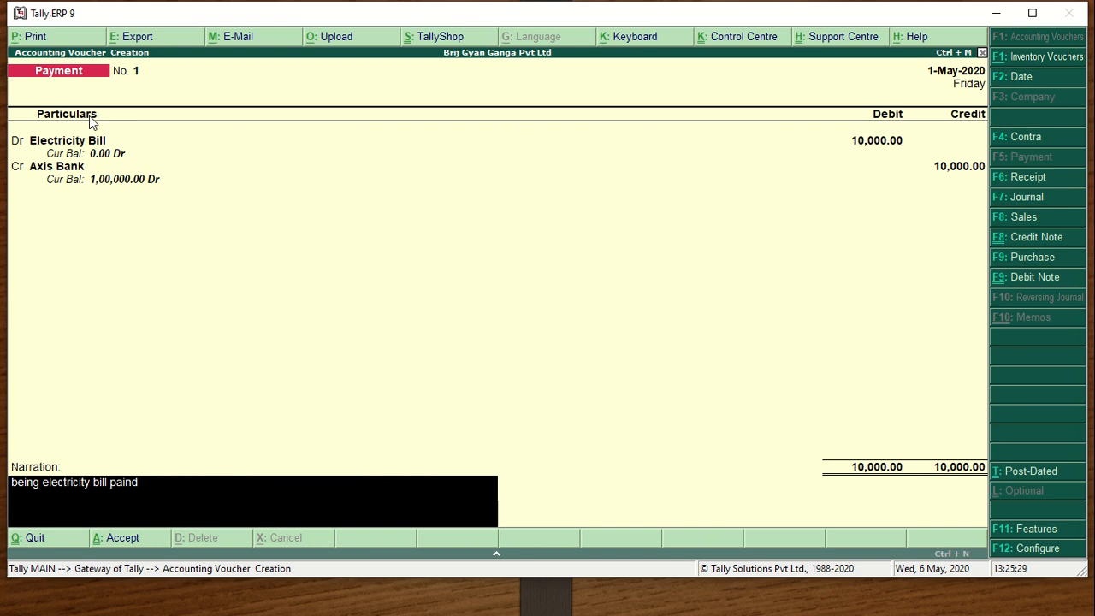
pyautogui.press('BackSpace')
pyautogui.press('BackSpace')
pyautogui.write('d by bank')
pyautogui.press('Return')
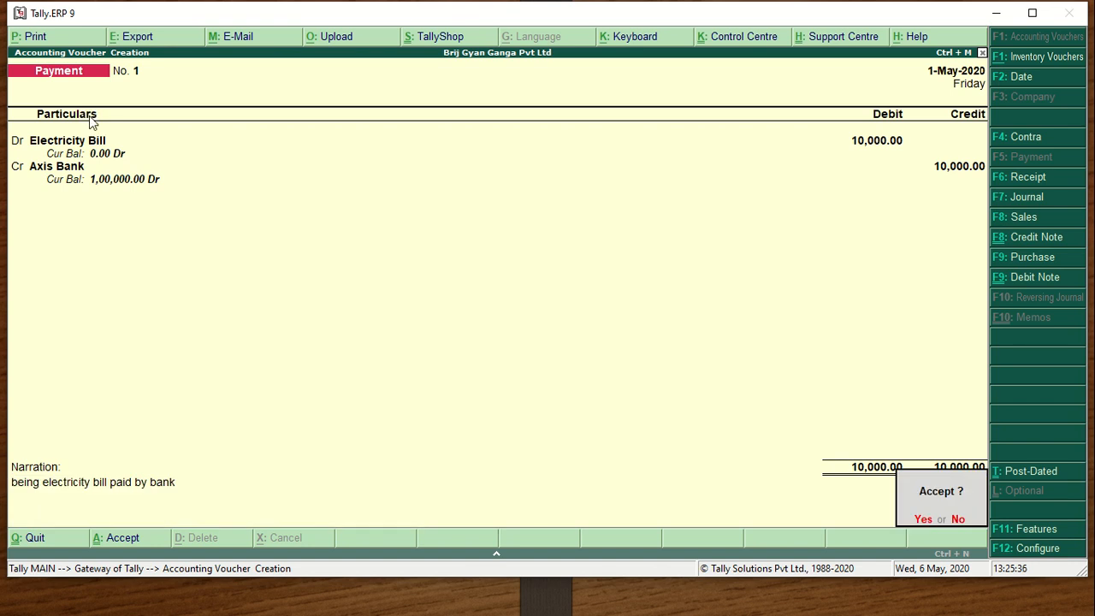
pyautogui.press('Return')
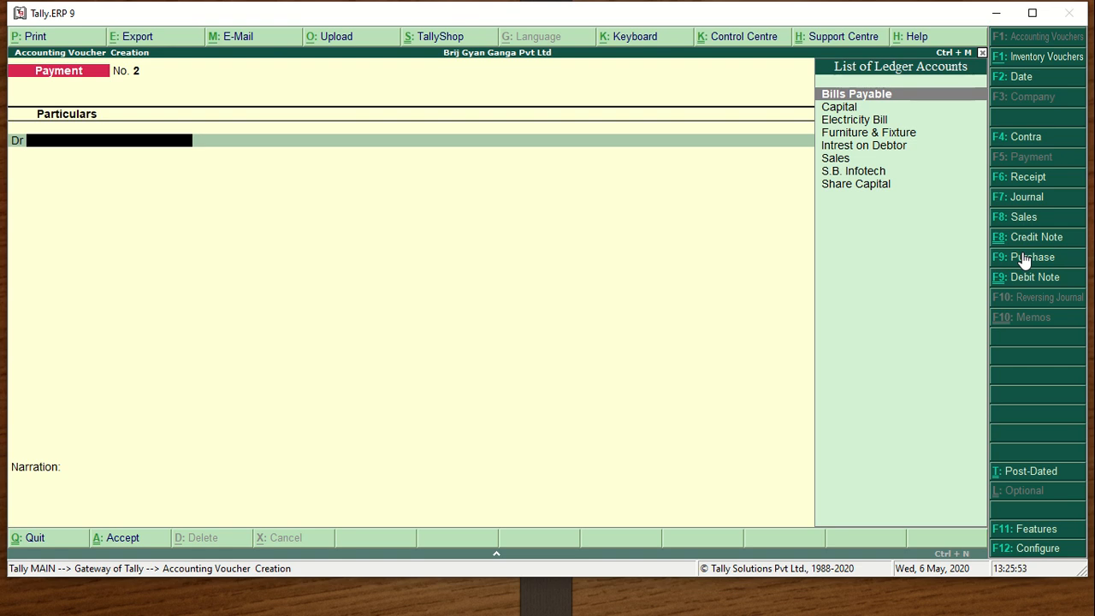
# Start a Contra voucher, credit Axis Bank with 1000, and accept the default cheque details in its bank allocation
pyautogui.click(1023, 141)
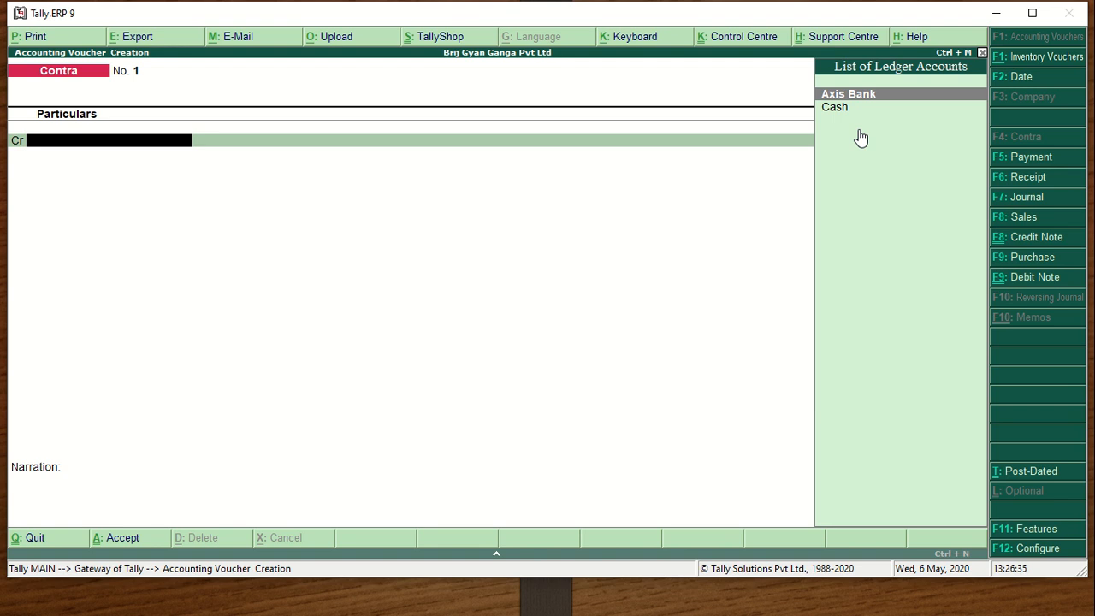
pyautogui.press('Return')
pyautogui.write('1000')
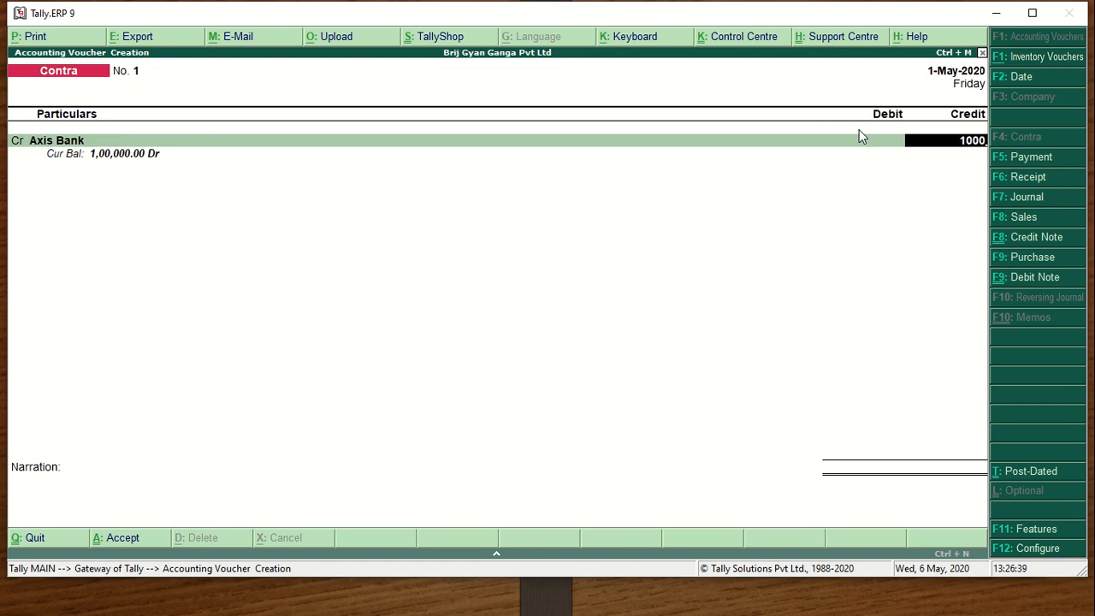
pyautogui.press('Return')
pyautogui.press('Return')
pyautogui.press('Return')
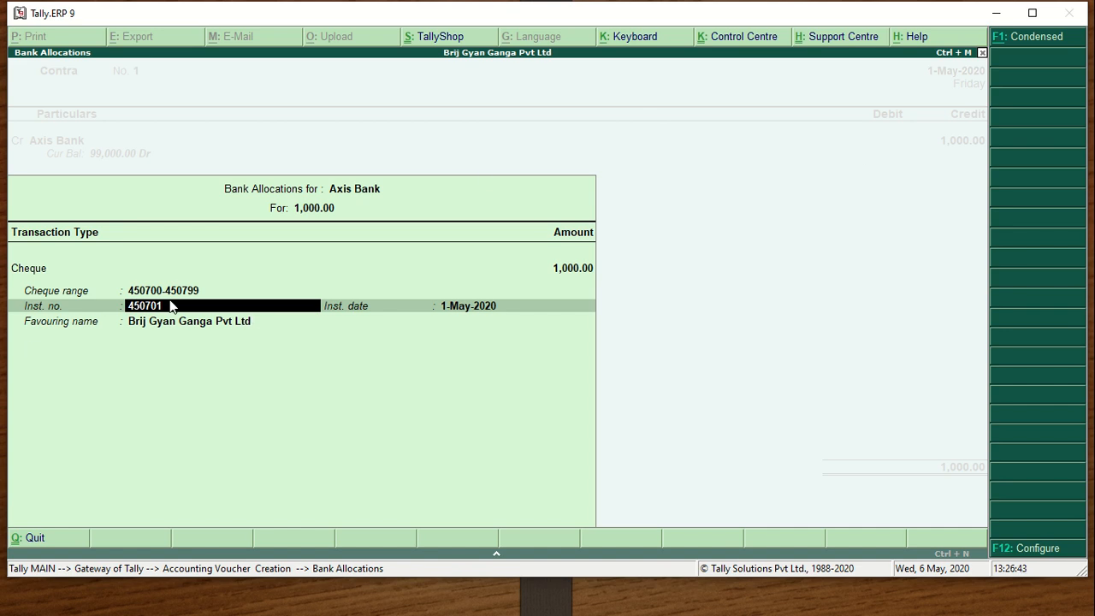
pyautogui.press('Return')
pyautogui.press('Return')
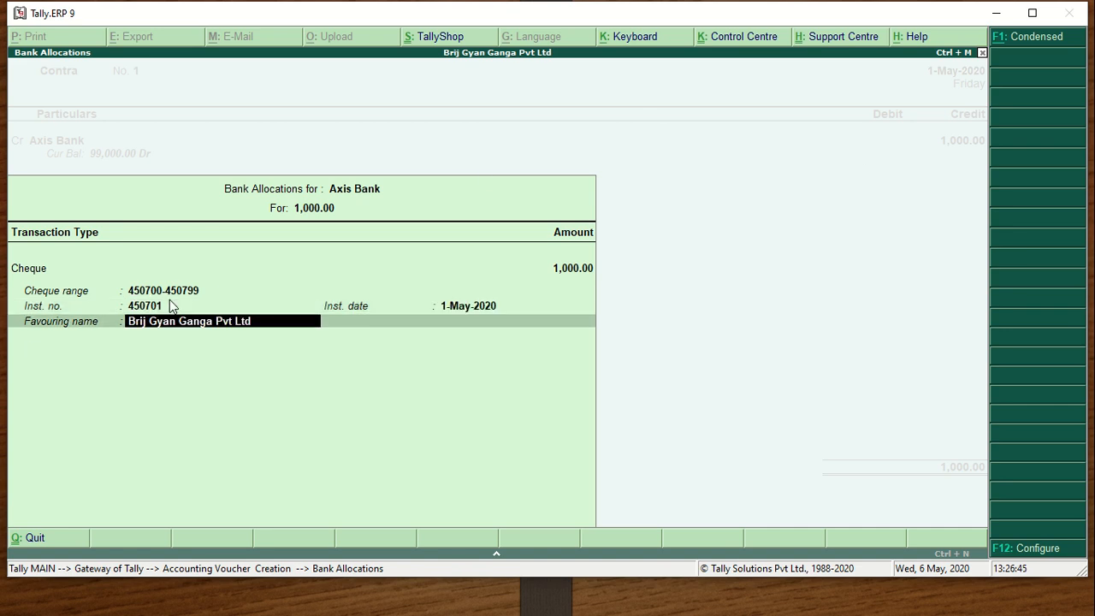
pyautogui.press('Return')
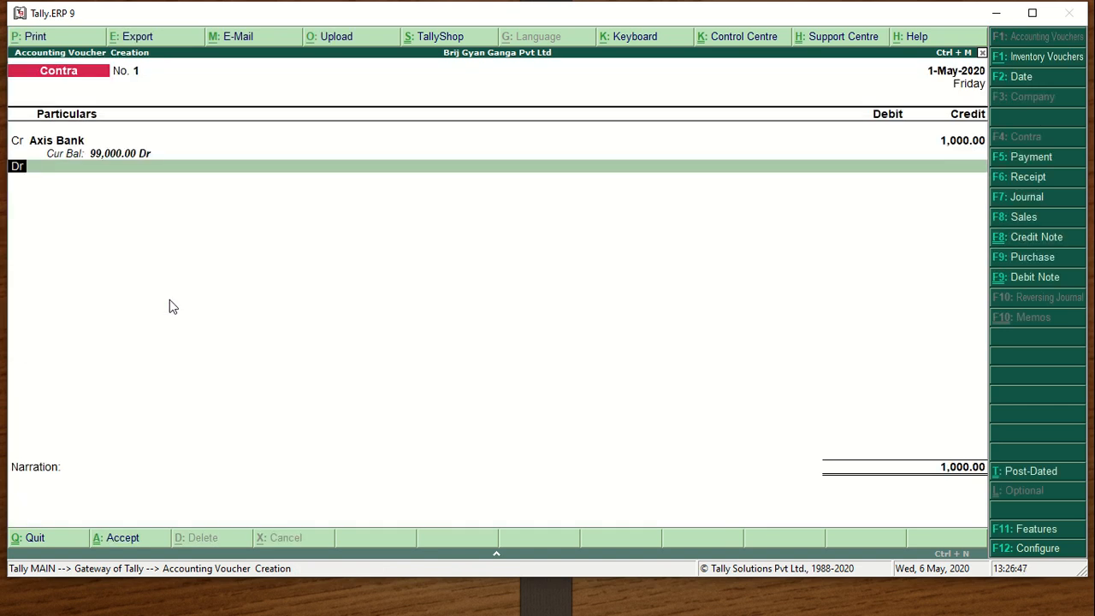
# Debit Cash with 1,000, enter the narration "being cash wihtdrawn from bank", and save the contra voucher
pyautogui.press('Return')
pyautogui.press('Down')
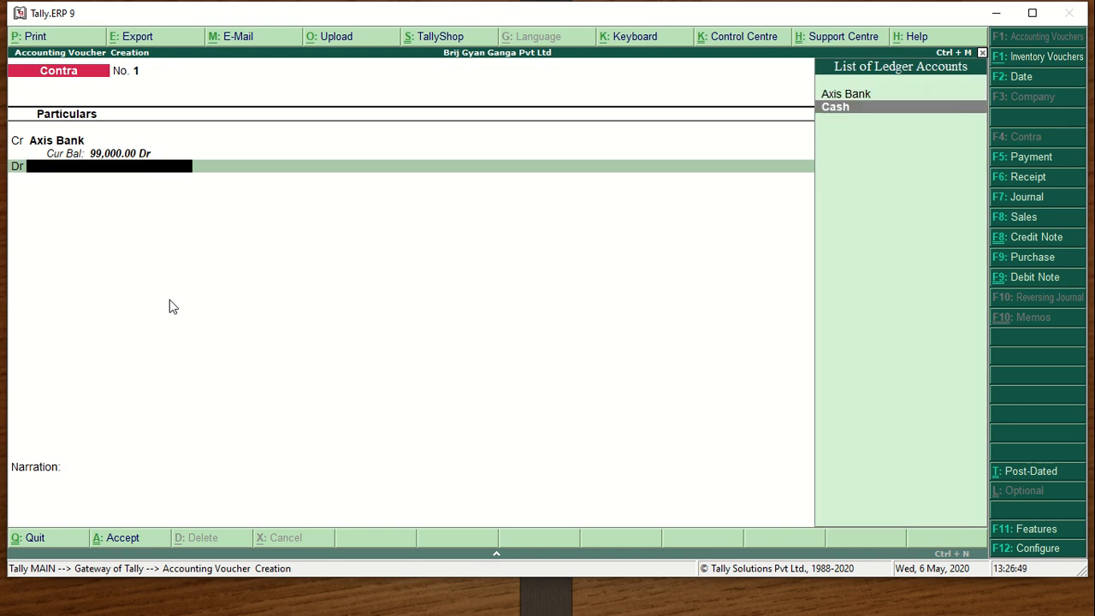
pyautogui.press('Return')
pyautogui.press('Return')
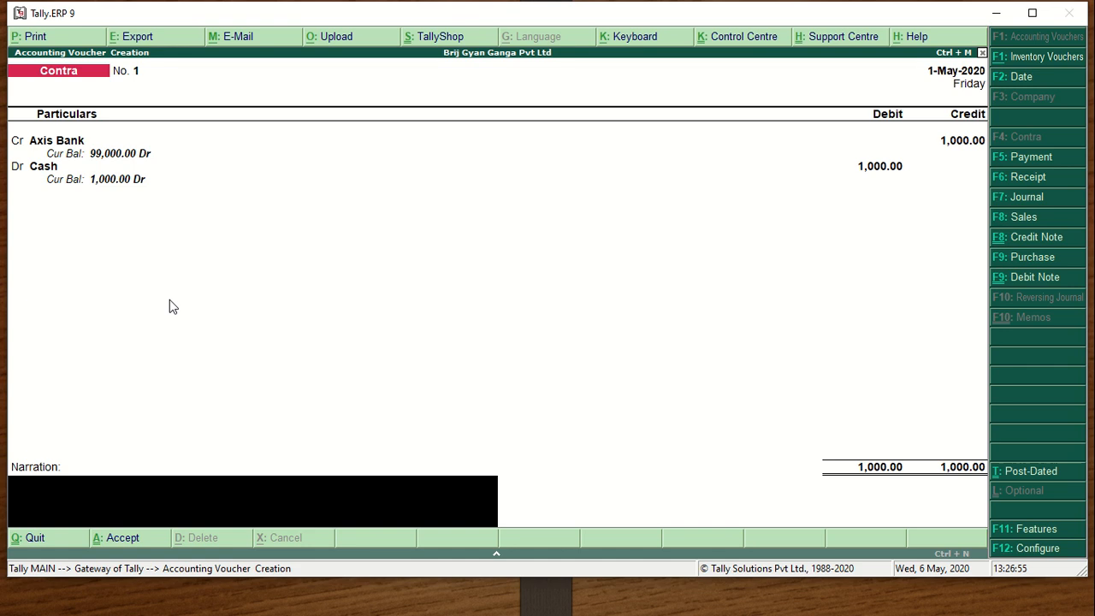
pyautogui.write('being cash wihtdrawn from bank')
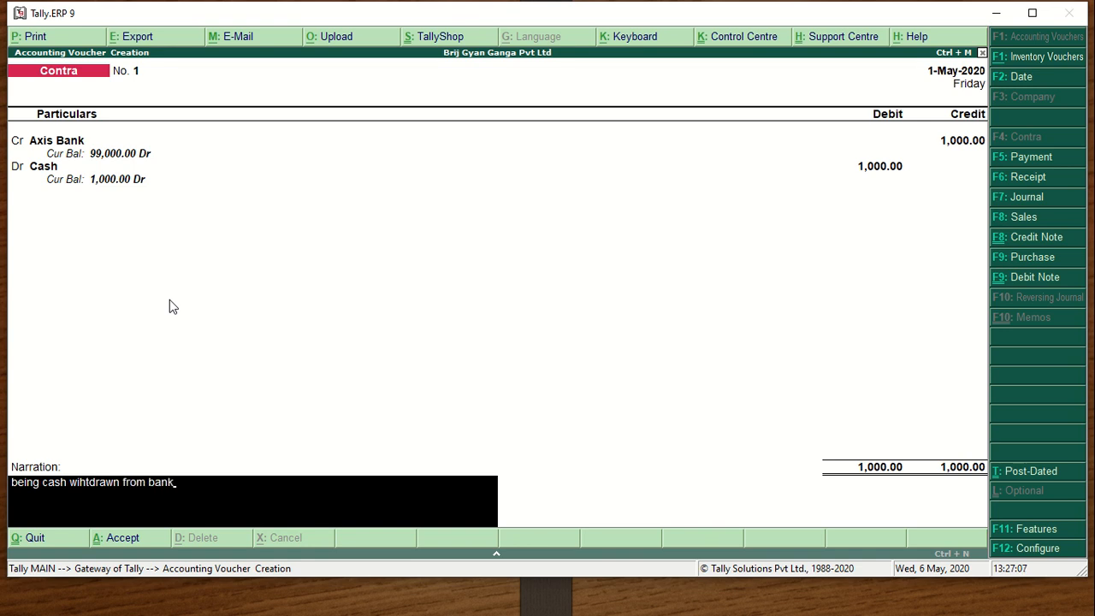
pyautogui.press('Return')
pyautogui.press('Return')
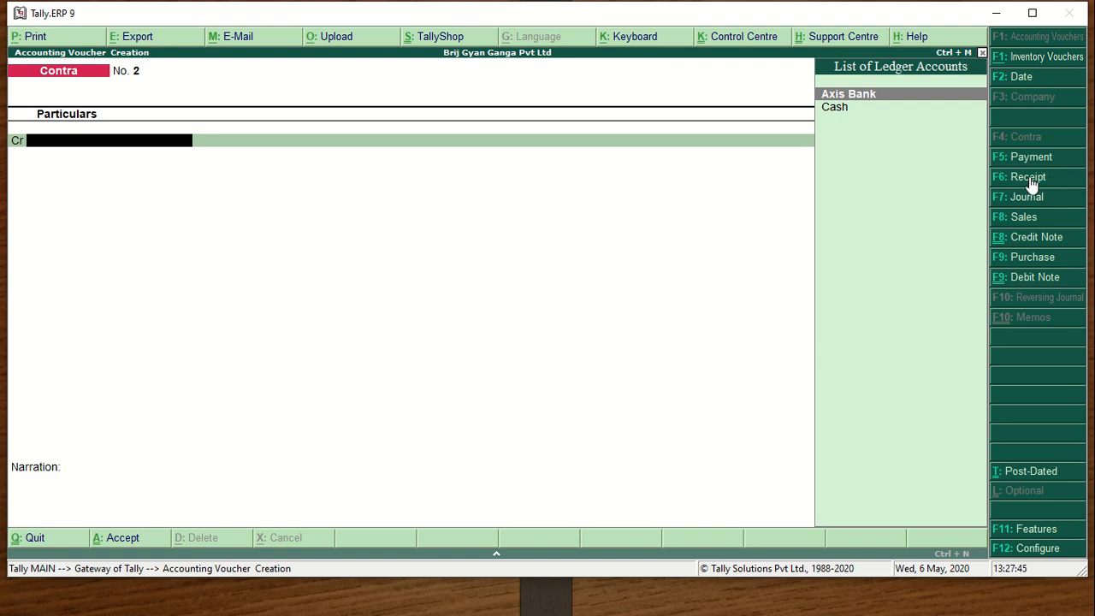
# Start a Receipt voucher and credit S.B. Infotech with 33340.67
pyautogui.click(1027, 177)
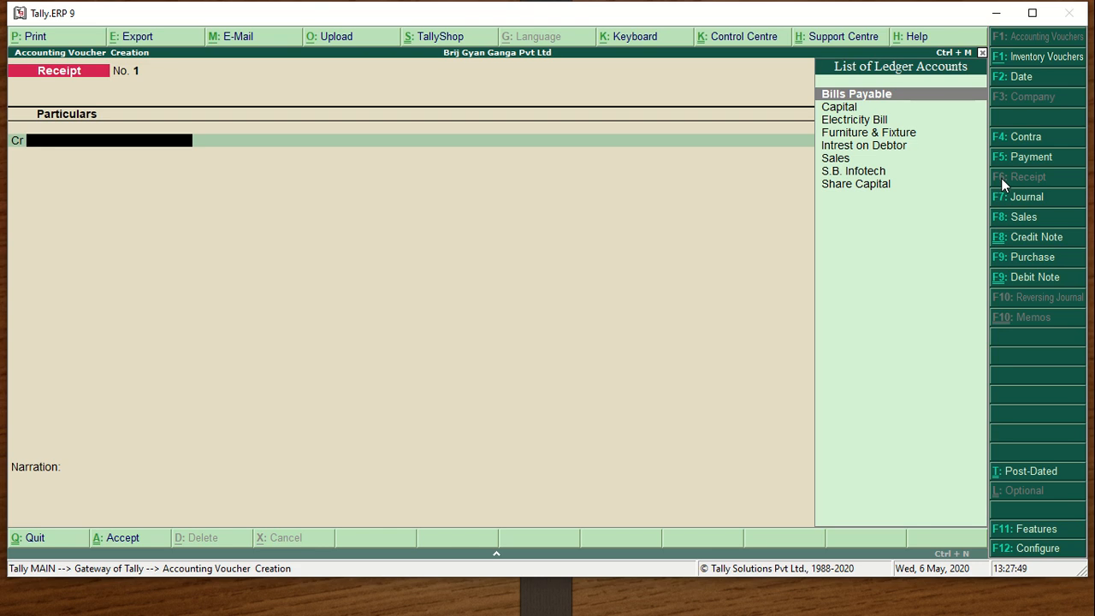
pyautogui.write('S')
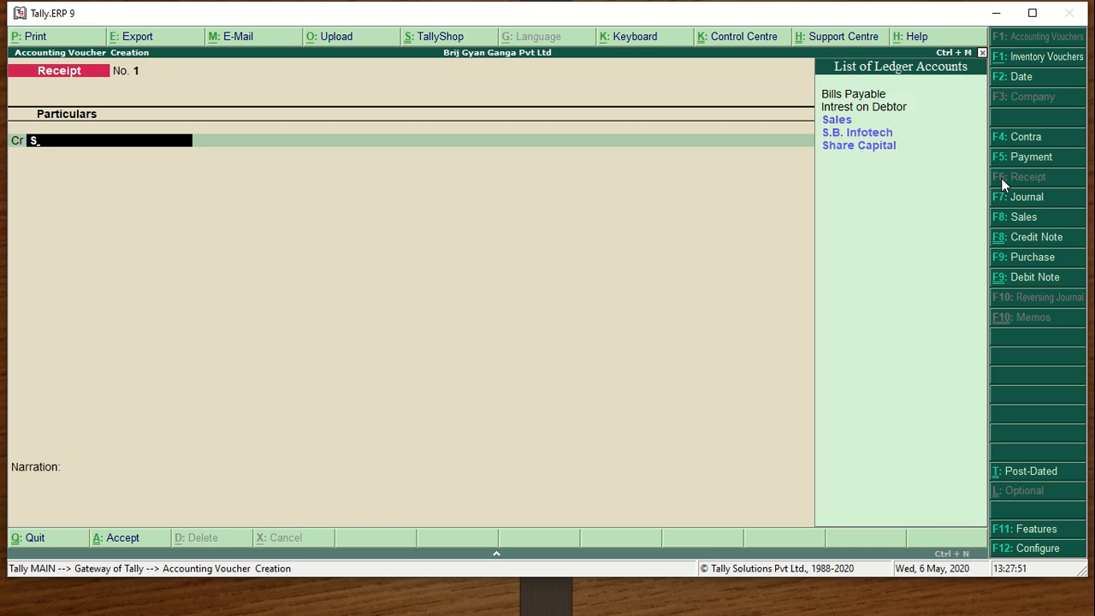
pyautogui.press('Down')
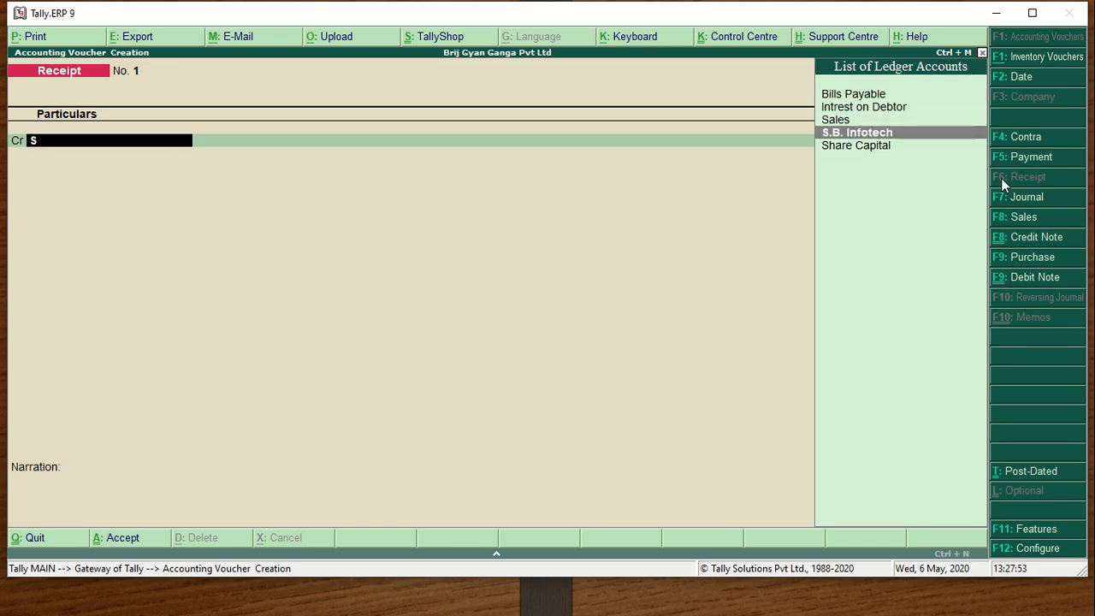
pyautogui.press('Return')
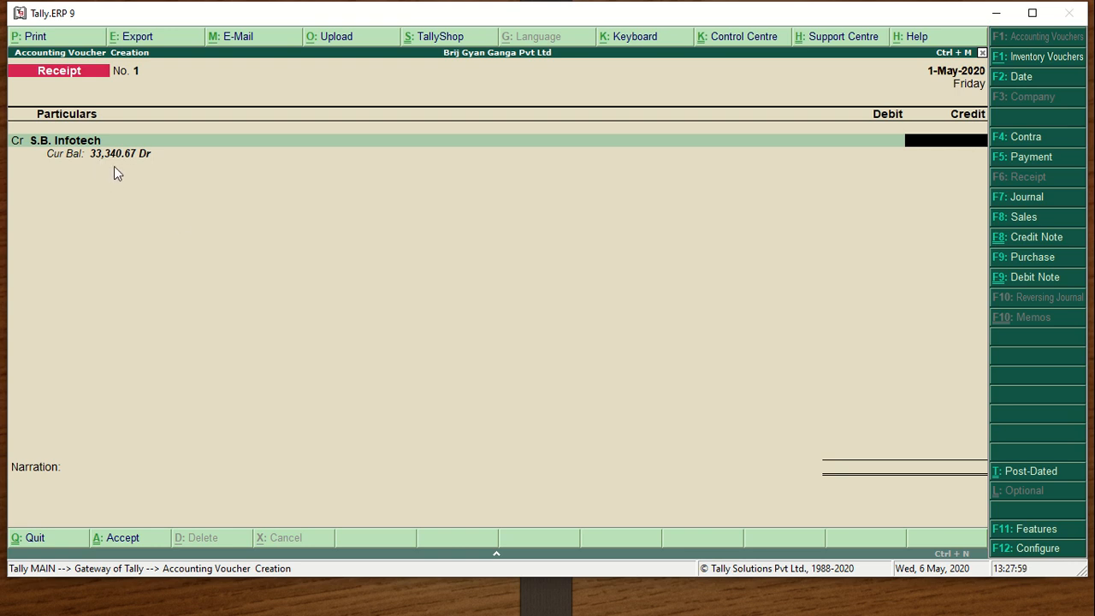
pyautogui.write('33340.67')
pyautogui.press('Return')
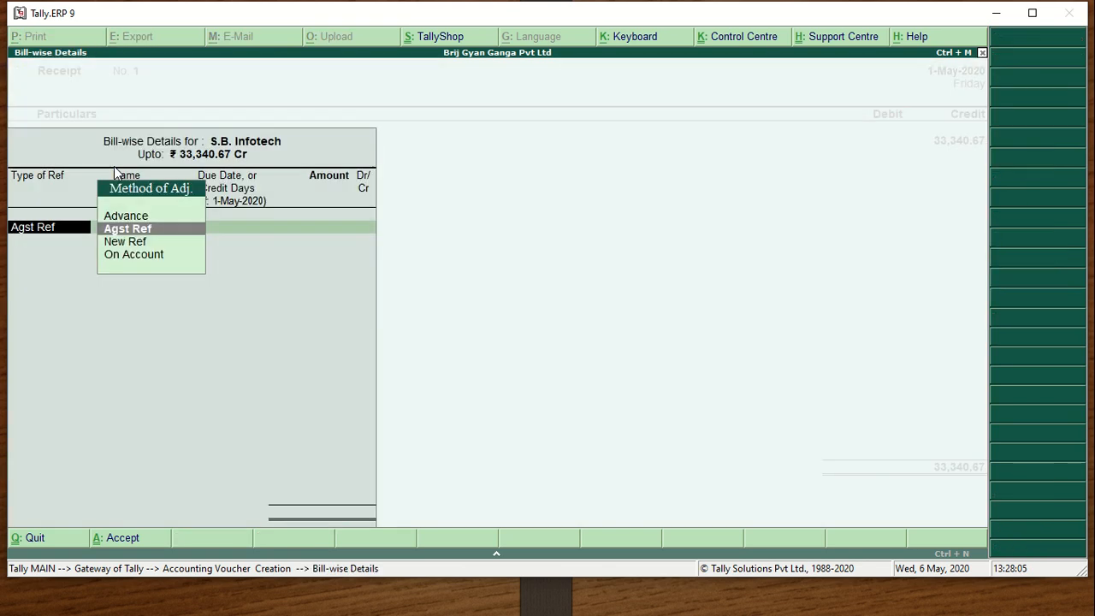
# Allocate the S.B. Infotech receipt as Agst Ref to pending bill 1 for 340.67 and Inv/001/2020-21 for 33,000
pyautogui.press('Return')
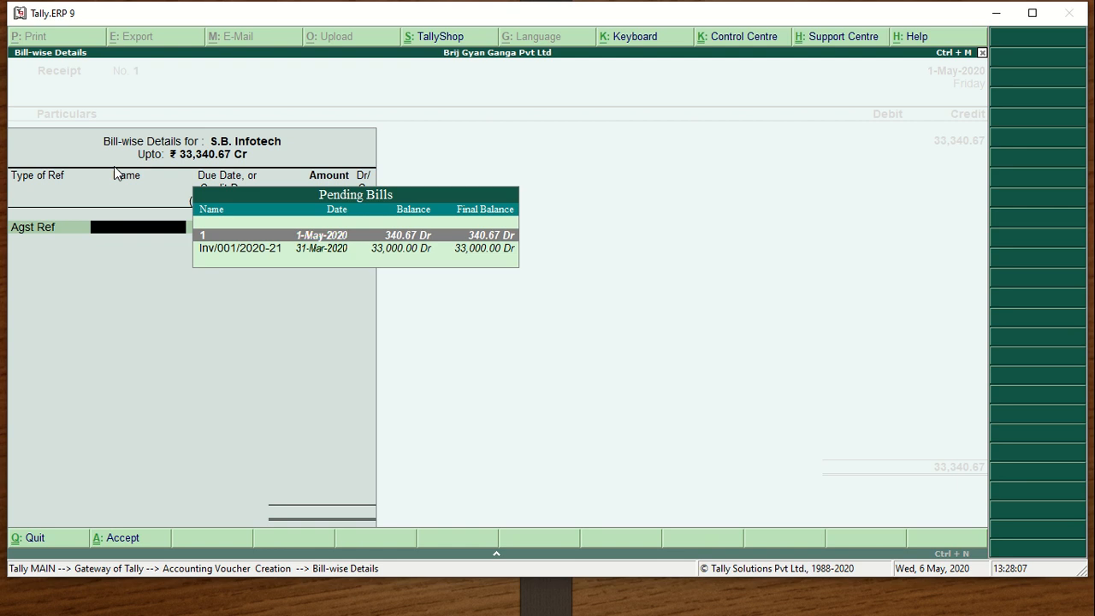
pyautogui.press('Return')
pyautogui.press('Return')
pyautogui.press('Return')
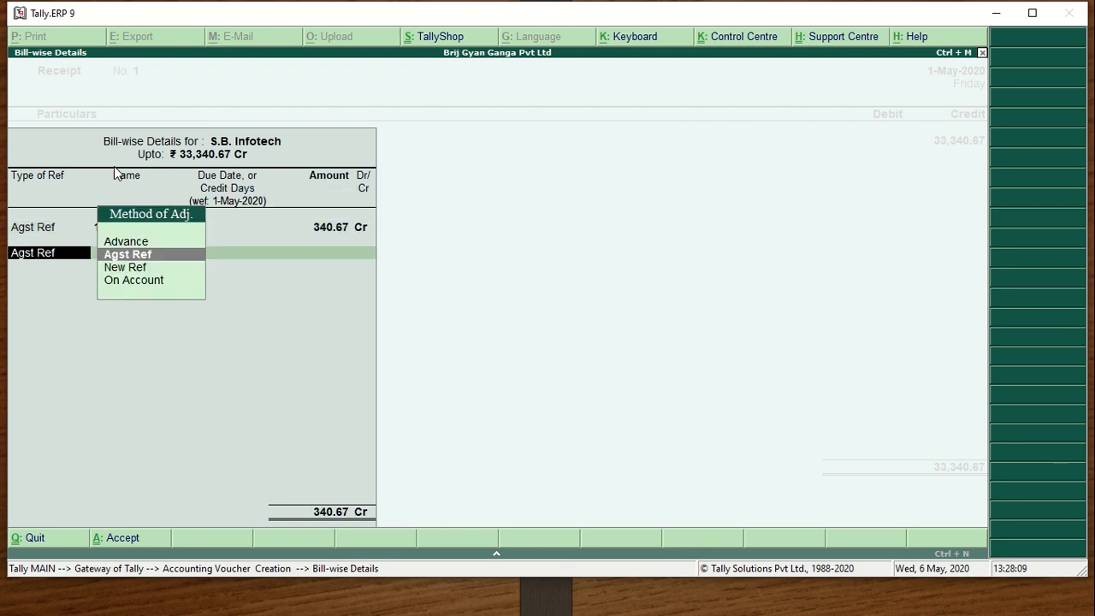
pyautogui.press('Return')
pyautogui.press('Return')
pyautogui.press('Return')
pyautogui.press('Return')
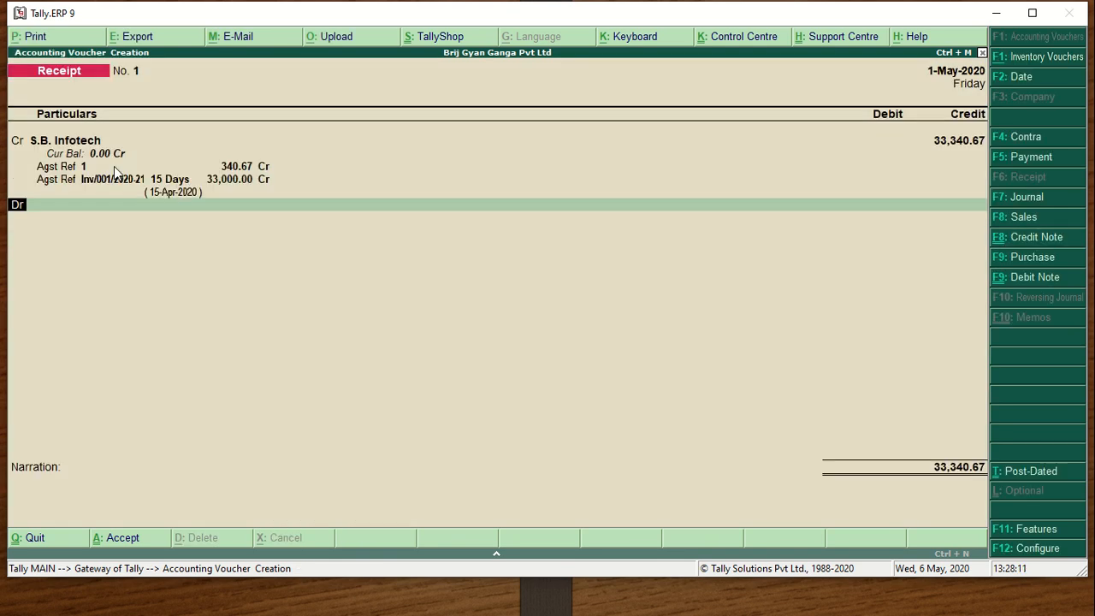
# Debit Axis Bank with 33,340.67 and use Cheque/DD as the transaction type in its bank allocation
pyautogui.press('Return')
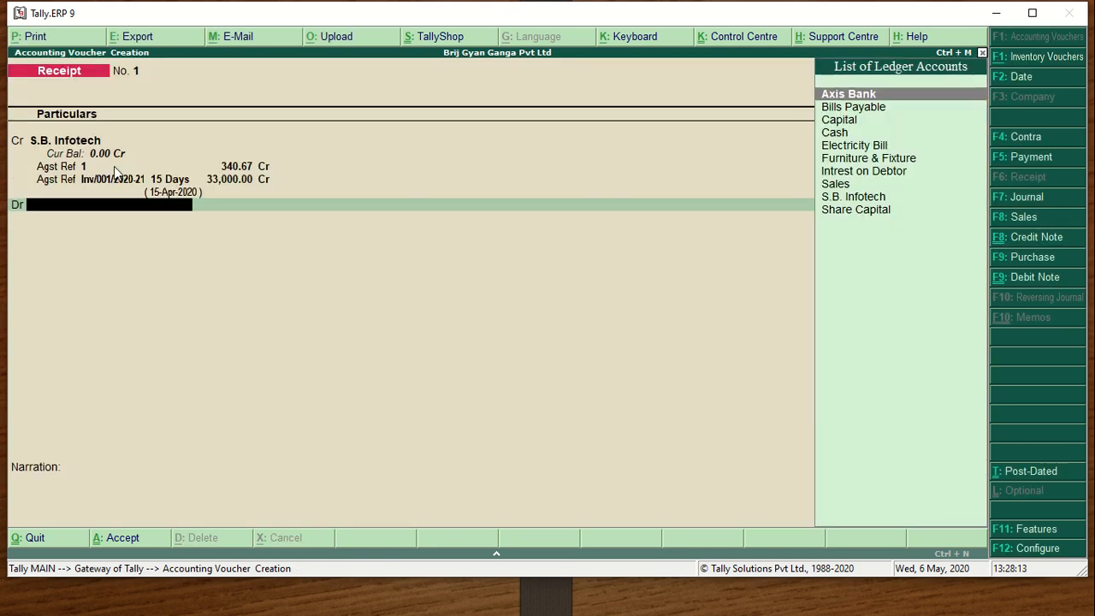
pyautogui.press('BackSpace')
pyautogui.press('BackSpace')
pyautogui.press('BackSpace')
pyautogui.press('Return')
pyautogui.press('Return')
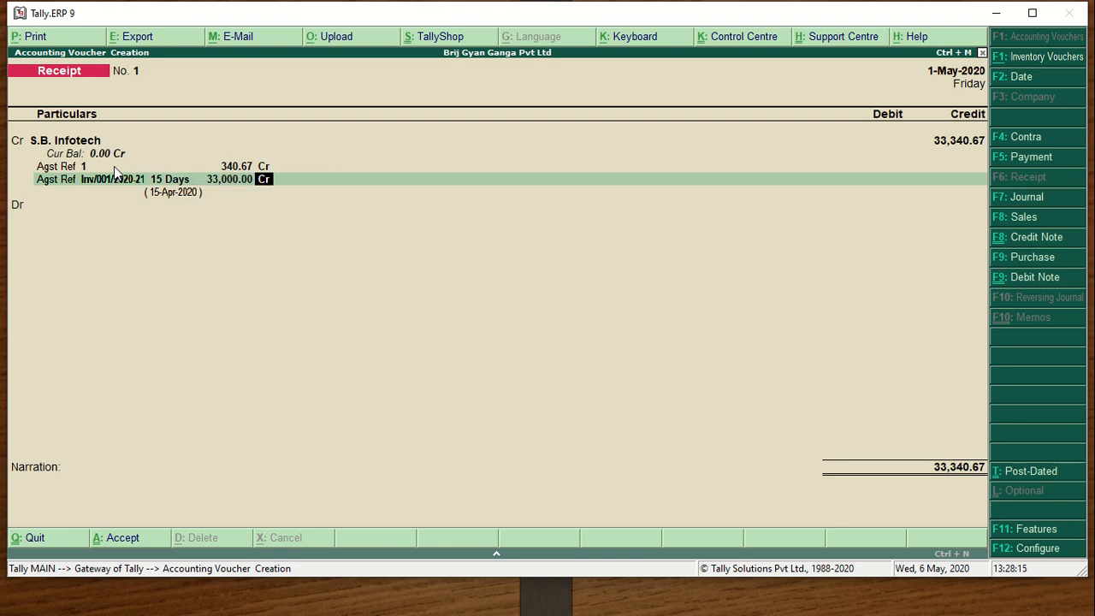
pyautogui.press('Return')
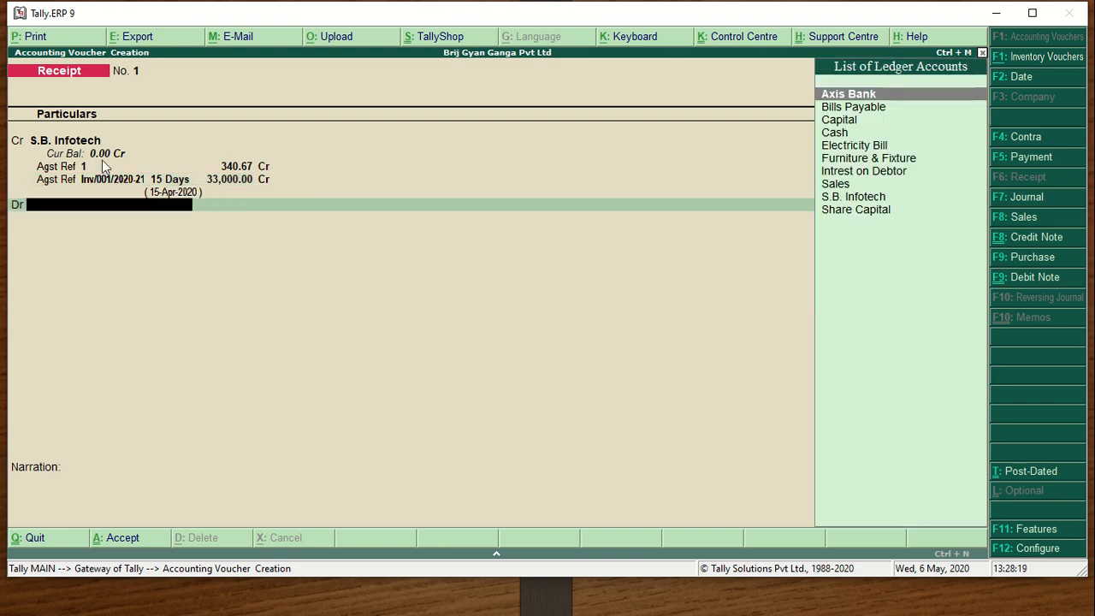
pyautogui.press('Return')
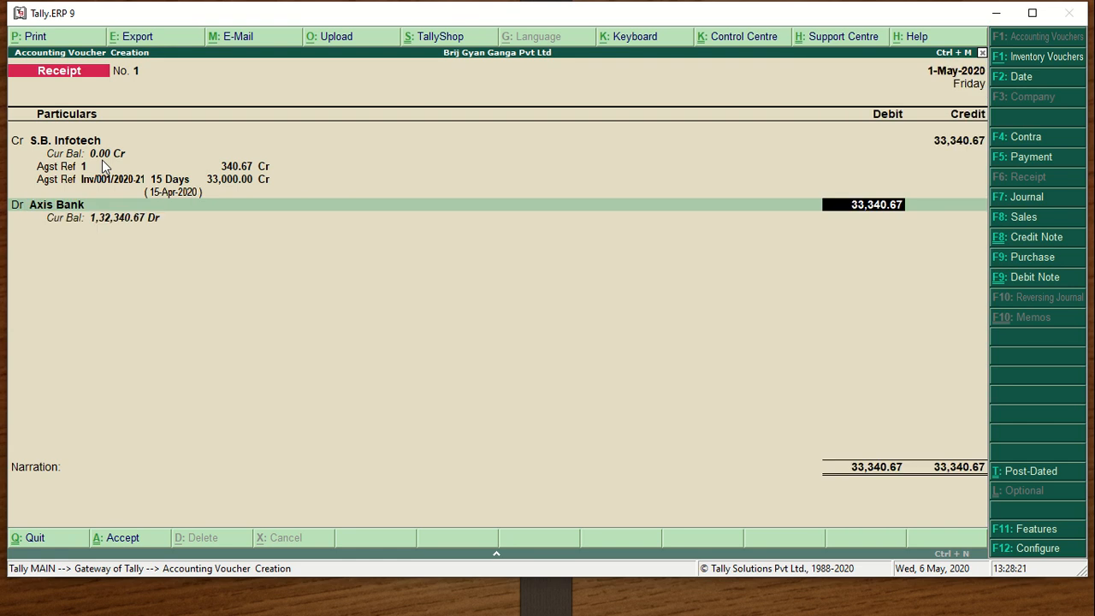
pyautogui.press('Return')
pyautogui.press('Return')
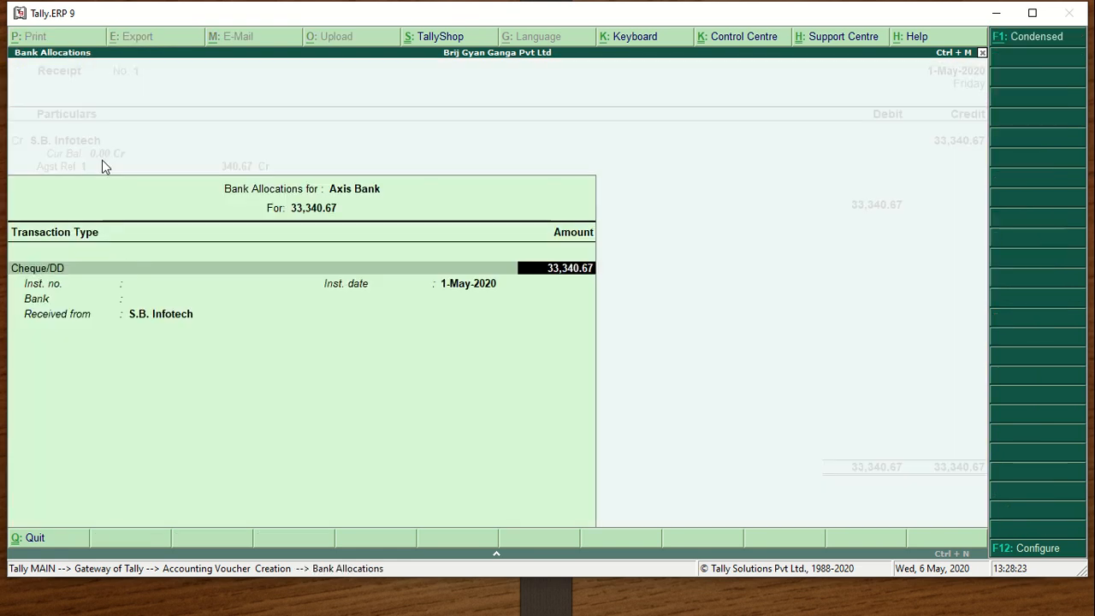
# Enter 856569 as the cheque's instrument number and keep 1-May-2020 as the instrument date
pyautogui.press('Return')
pyautogui.press('Return')
pyautogui.press('BackSpace')
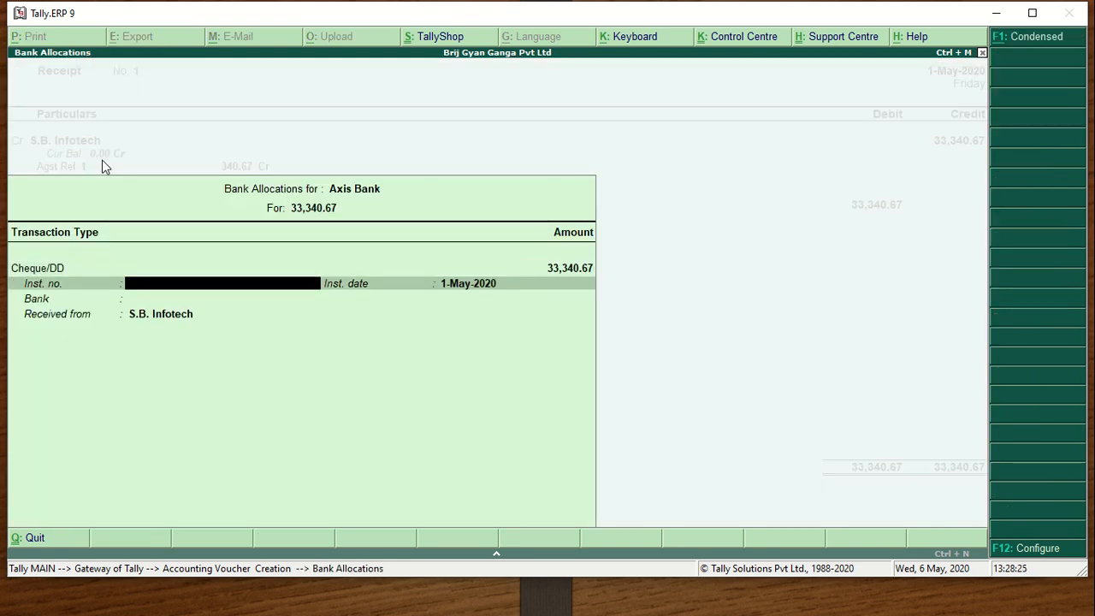
pyautogui.write('856569')
pyautogui.press('Return')
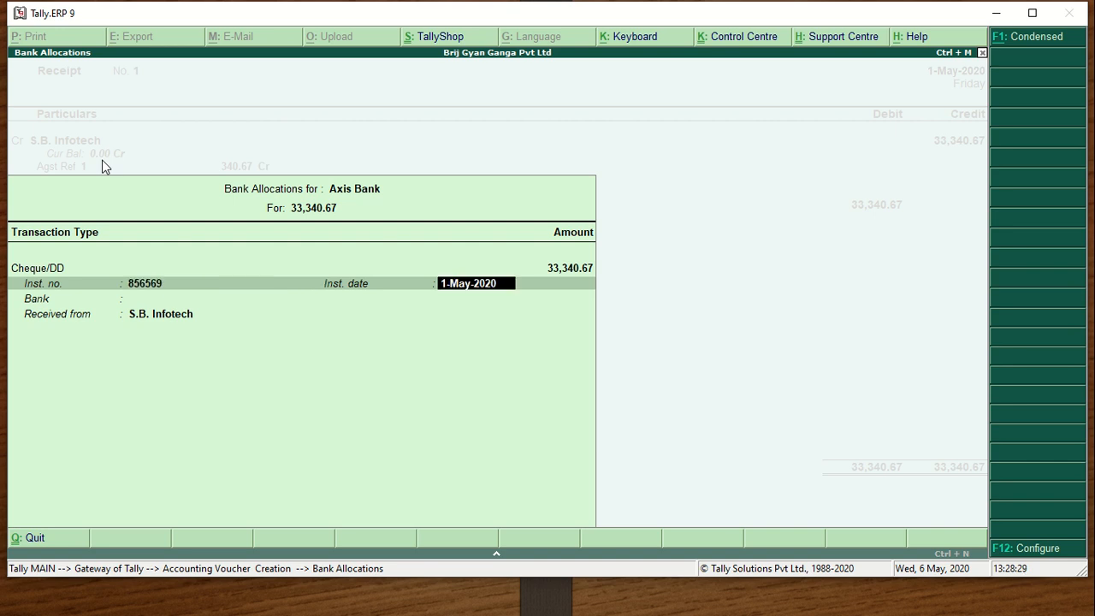
pyautogui.press('Return')
# Specify Icici Bank as the cheque's issuing bank and accept S.B. Infotech as the party it is received from
pyautogui.write('f')
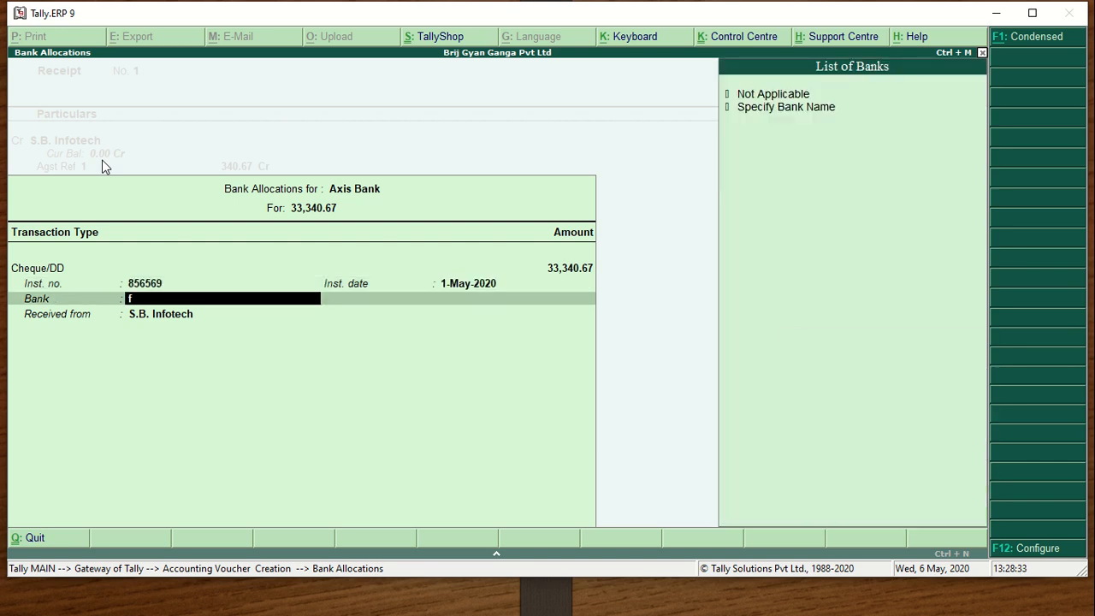
pyautogui.press('Down')
pyautogui.press('Down')
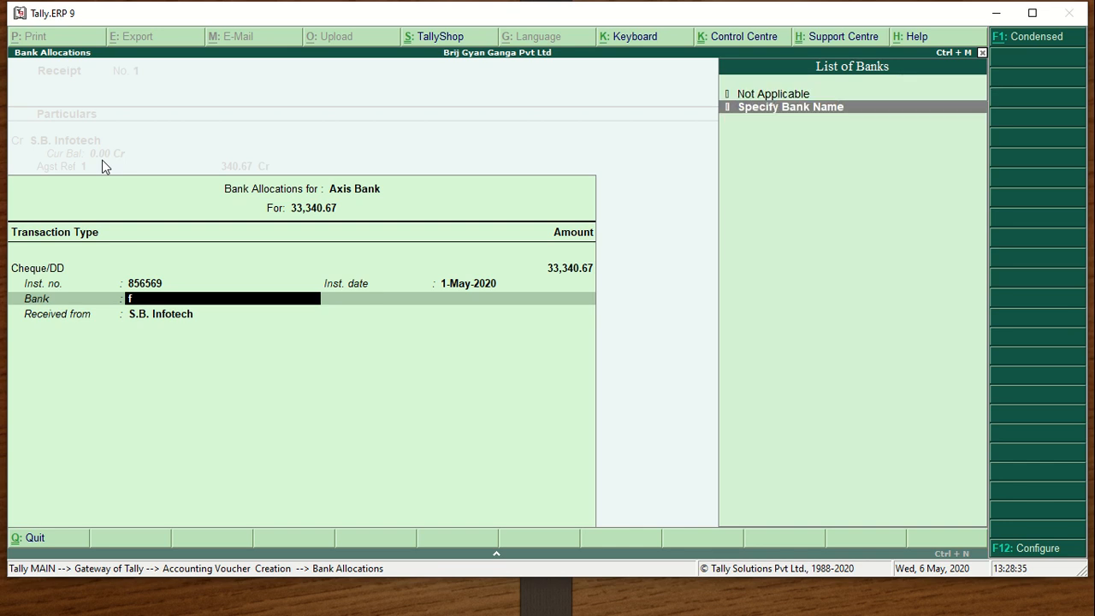
pyautogui.press('Return')
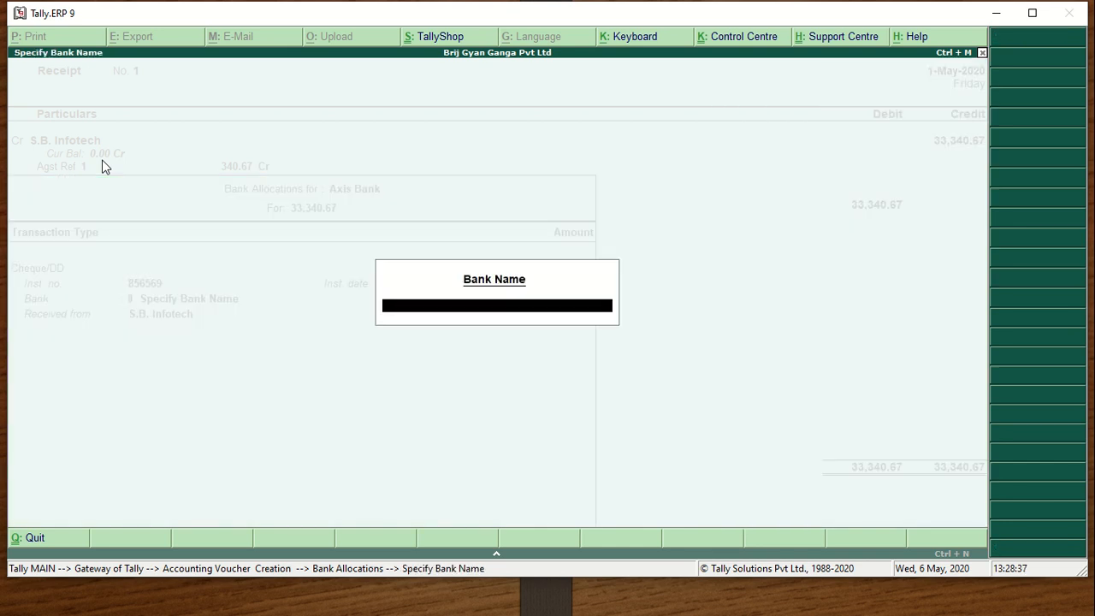
pyautogui.write('Icici Bank')
pyautogui.press('Return')
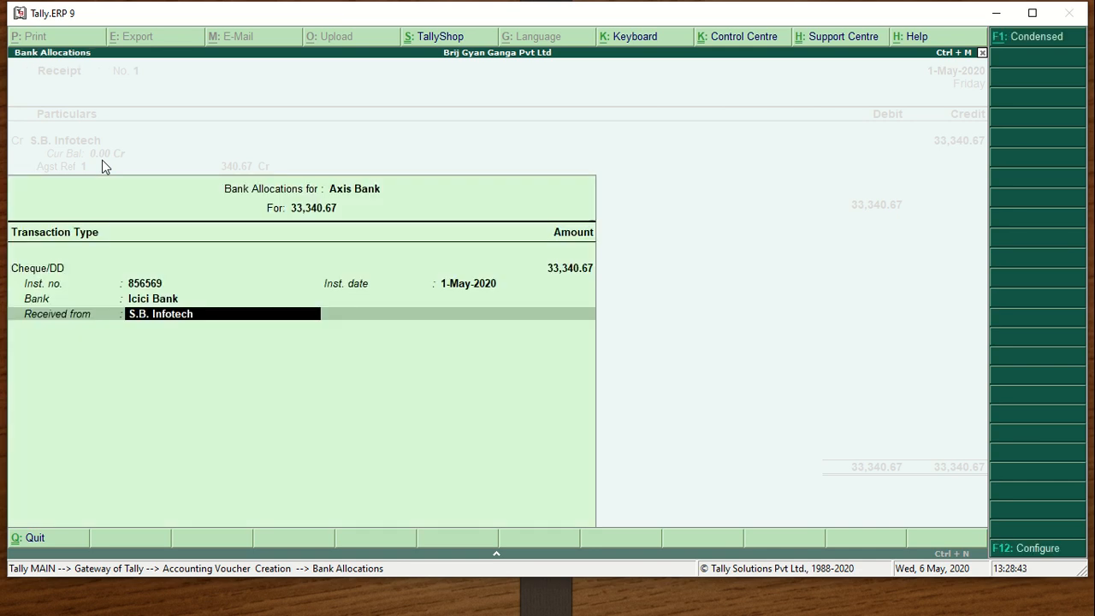
pyautogui.press('Return')
# Enter the narration "being due amount recieve from s.b infotech" and save the receipt voucher
pyautogui.write('being')
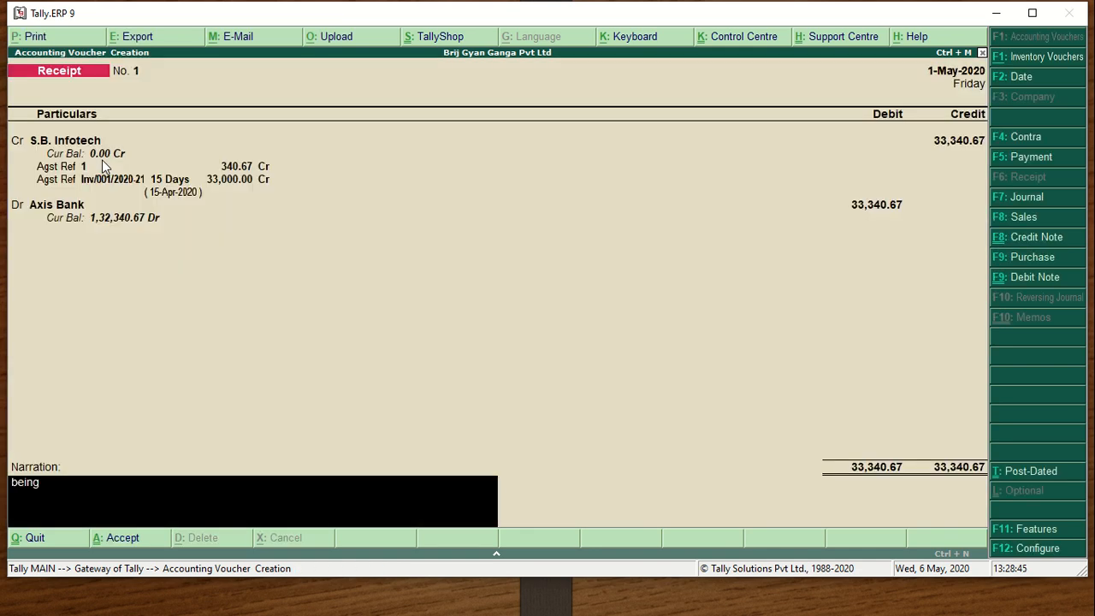
pyautogui.write(' due amount recieve fr')
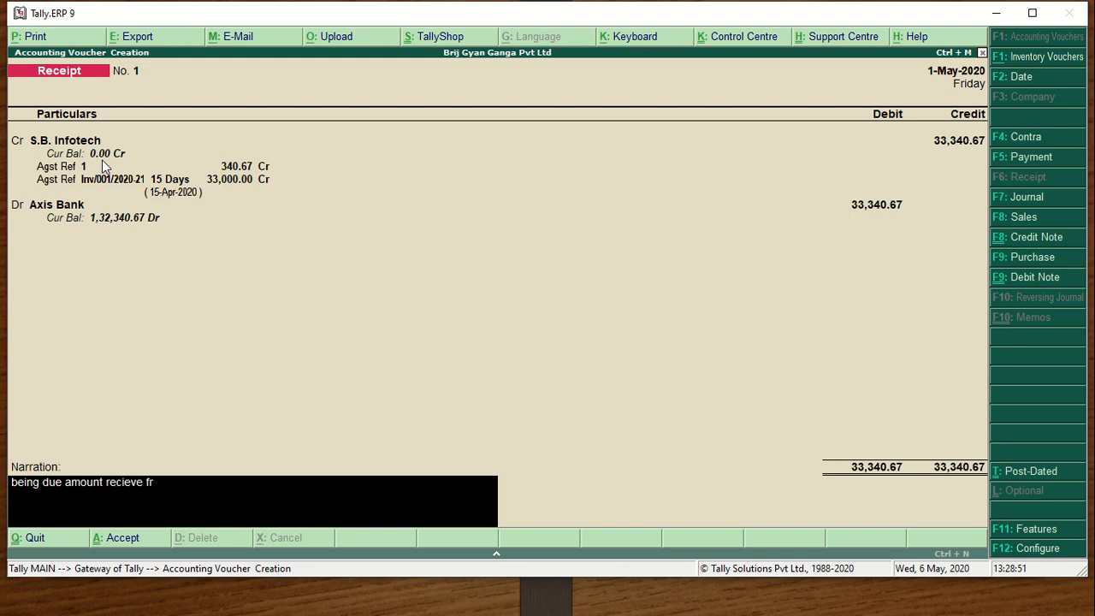
pyautogui.write('om s.b infotech')
pyautogui.press('Return')
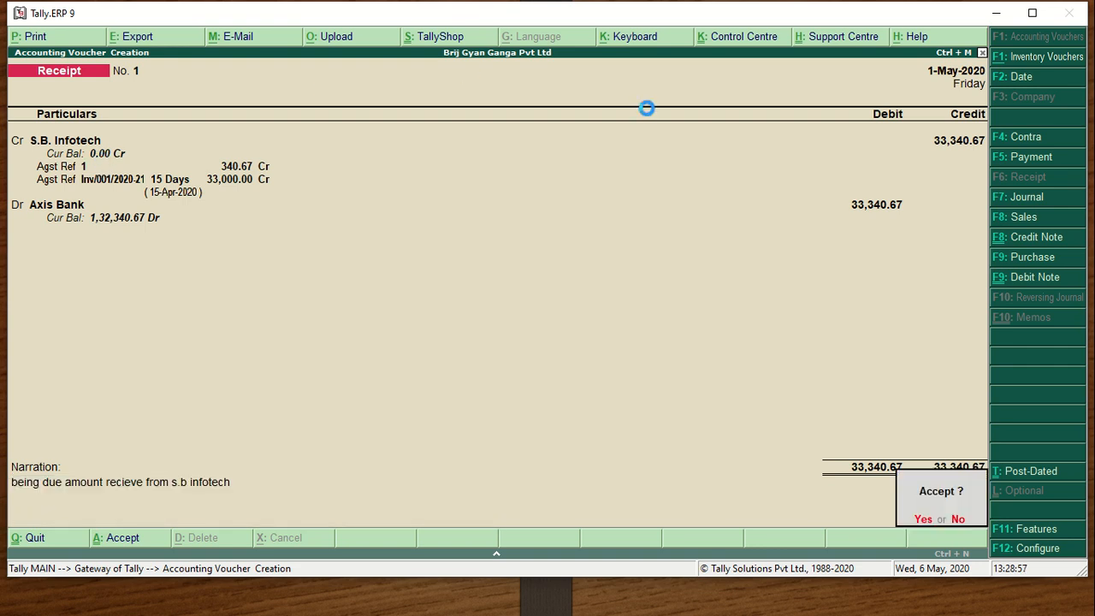
pyautogui.press('Return')
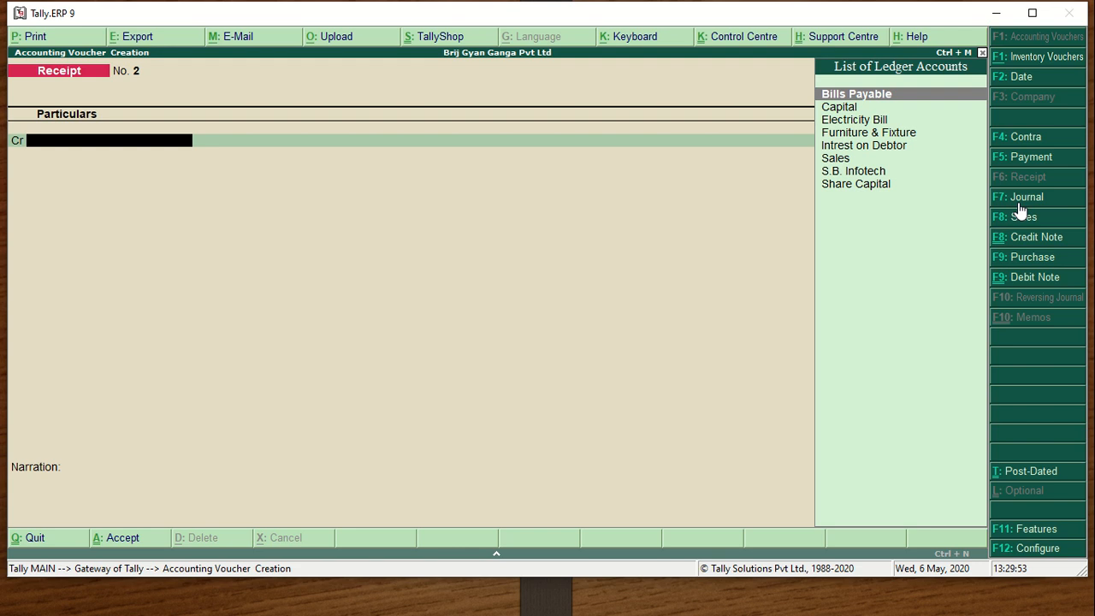
# Start a Payment voucher and create a Salary ledger under Indirect Expenses from within it
pyautogui.click(1029, 198)
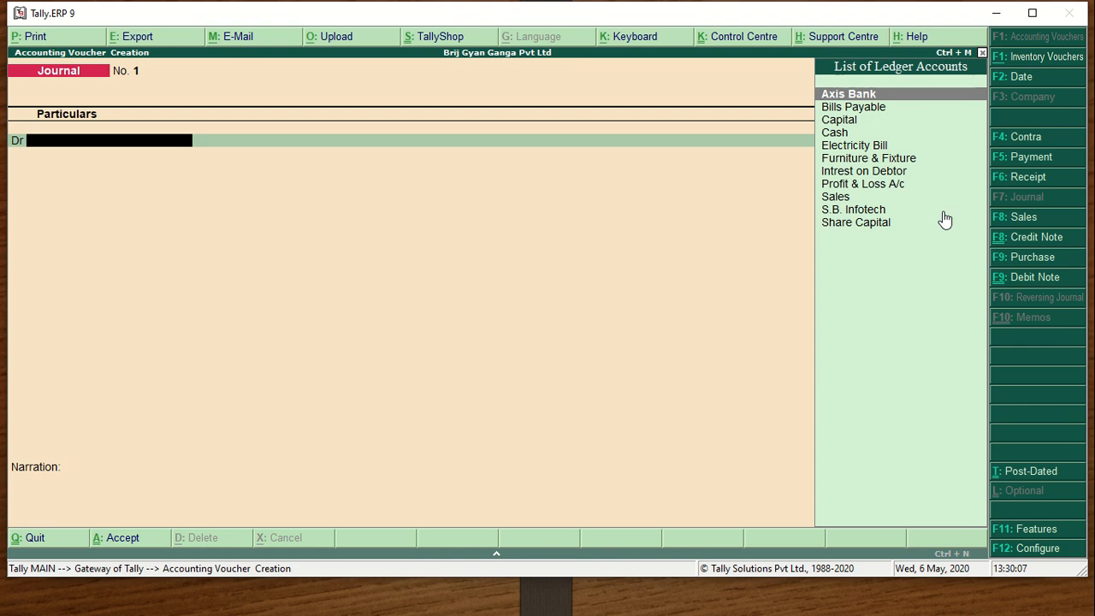
pyautogui.press('F5')
pyautogui.hotkey('alt', 'c')
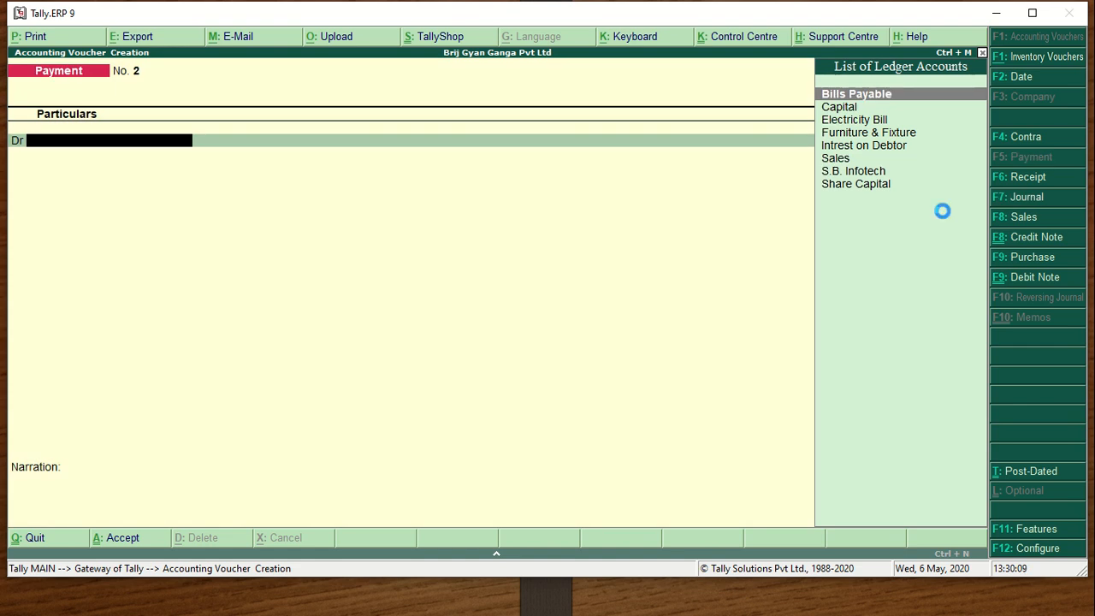
pyautogui.write('Salary')
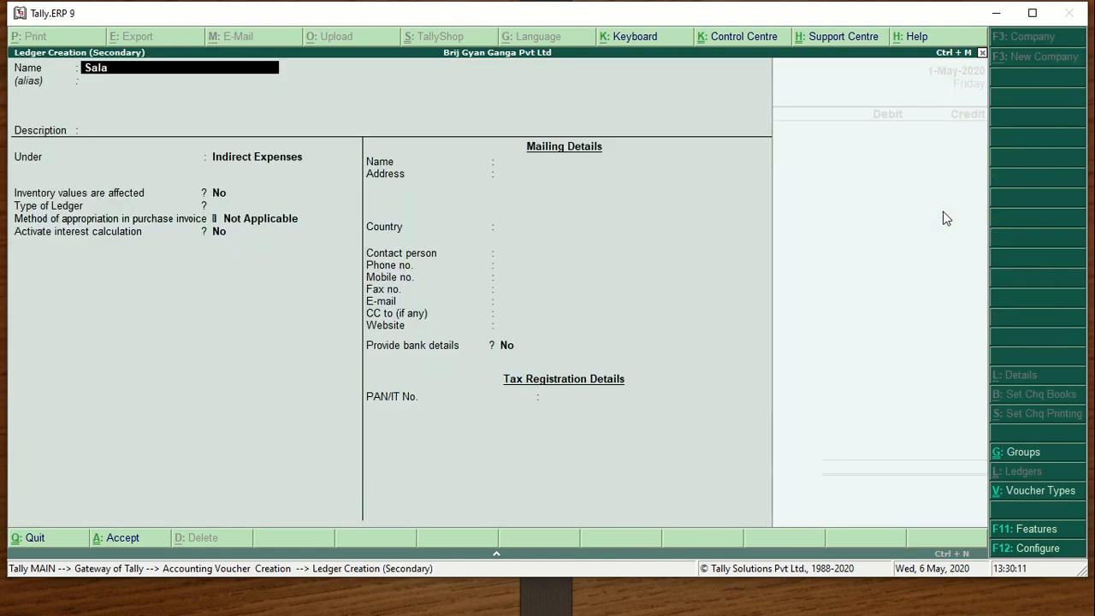
pyautogui.press('Return')
pyautogui.press('Return')
pyautogui.press('Return')
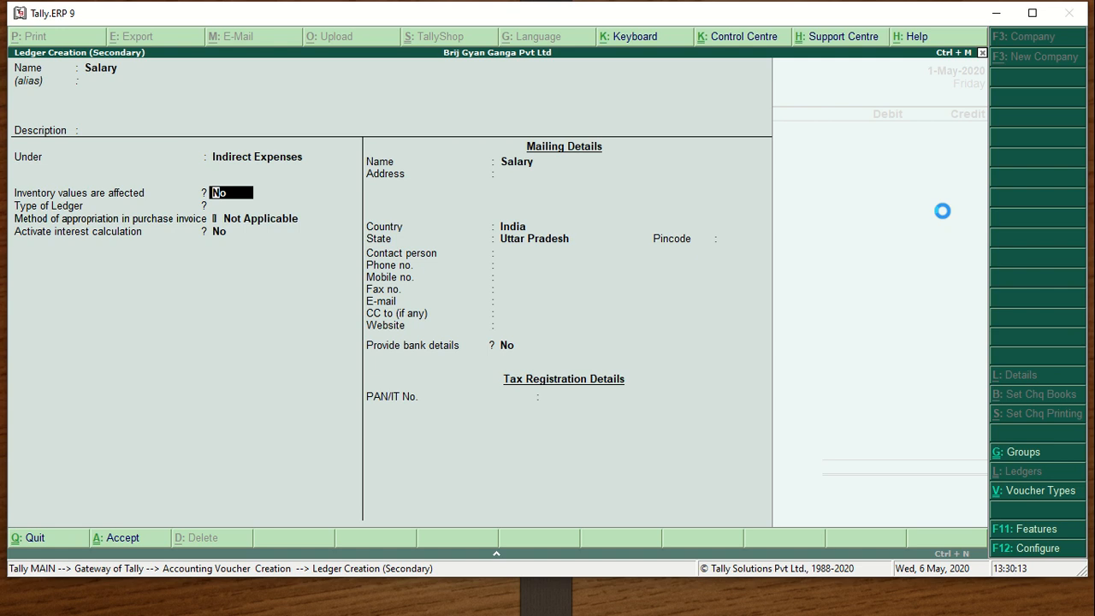
pyautogui.hotkey('ctrl', 'a')
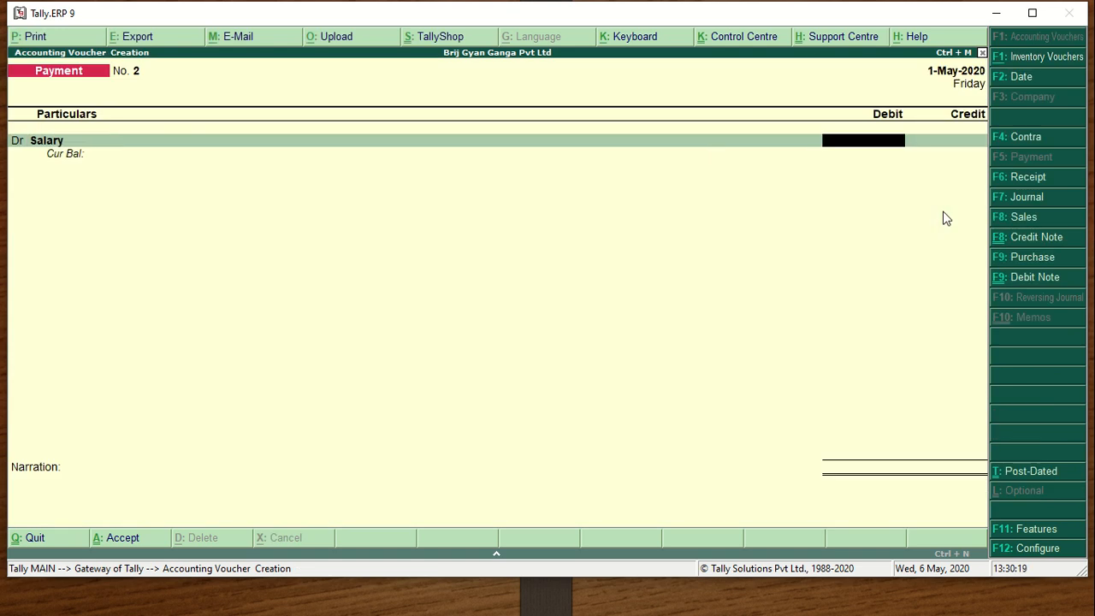
# Debit Salary and credit Axis Bank with 11000, accepting the default bank allocation details
pyautogui.write('11000')
pyautogui.press('Return')
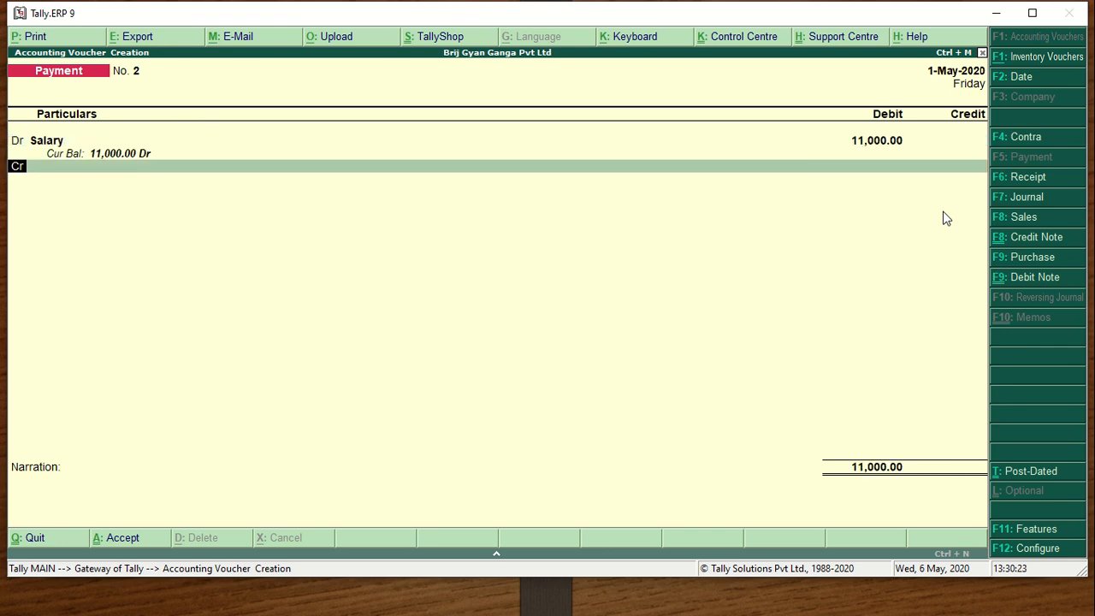
pyautogui.press('Return')
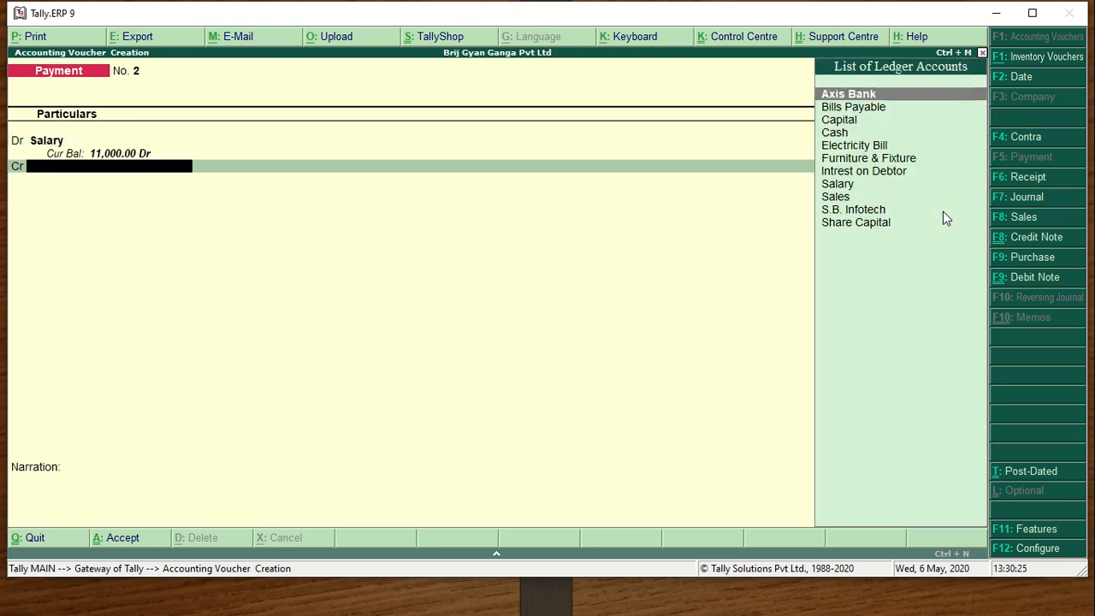
pyautogui.press('Return')
pyautogui.press('Return')
pyautogui.press('Return')
pyautogui.press('Return')
pyautogui.press('Return')
pyautogui.press('Return')
pyautogui.press('Return')
pyautogui.press('Return')
pyautogui.press('Return')
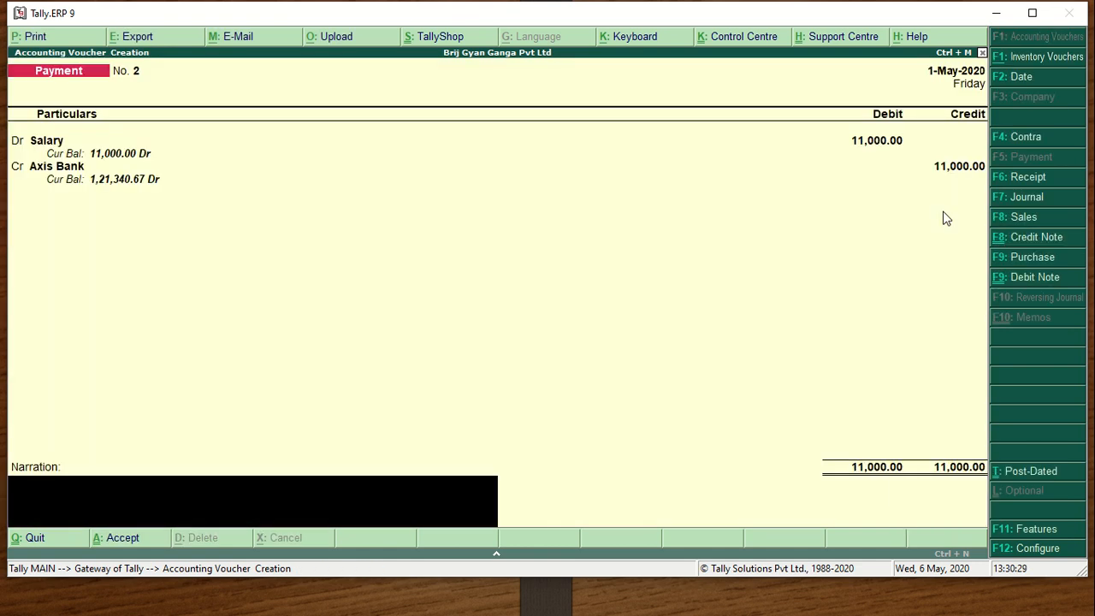
# Enter the narration "being salary paid by bank", save the payment voucher, and leave voucher entry for the Gateway of Tally
pyautogui.write('being salry')
pyautogui.press('BackSpace')
pyautogui.press('BackSpace')
pyautogui.press('BackSpace')
pyautogui.write('lary paid by ')
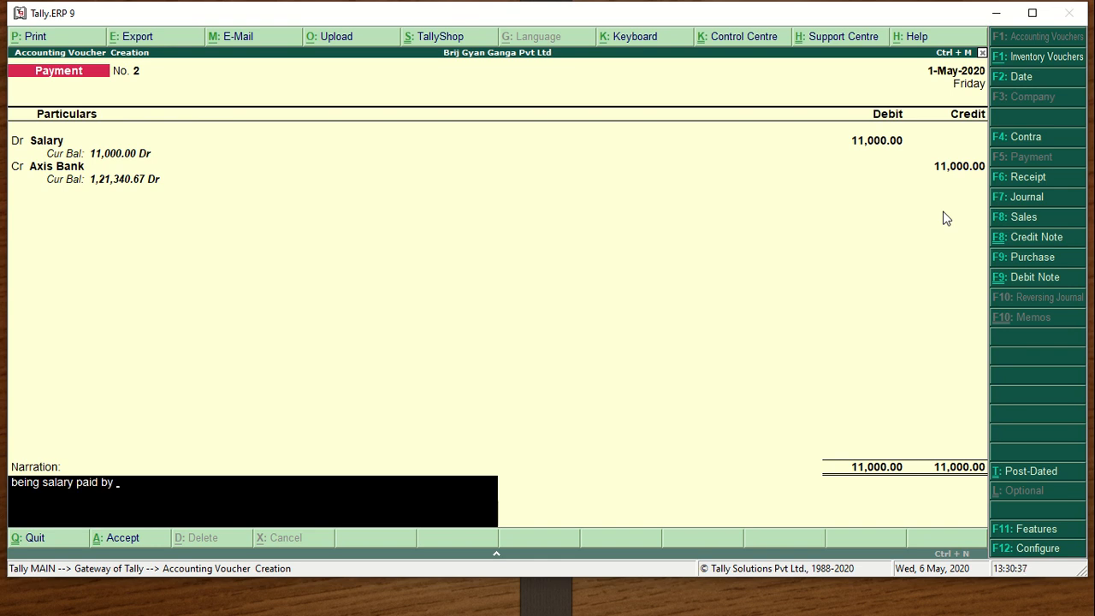
pyautogui.write('bank')
pyautogui.press('Return')
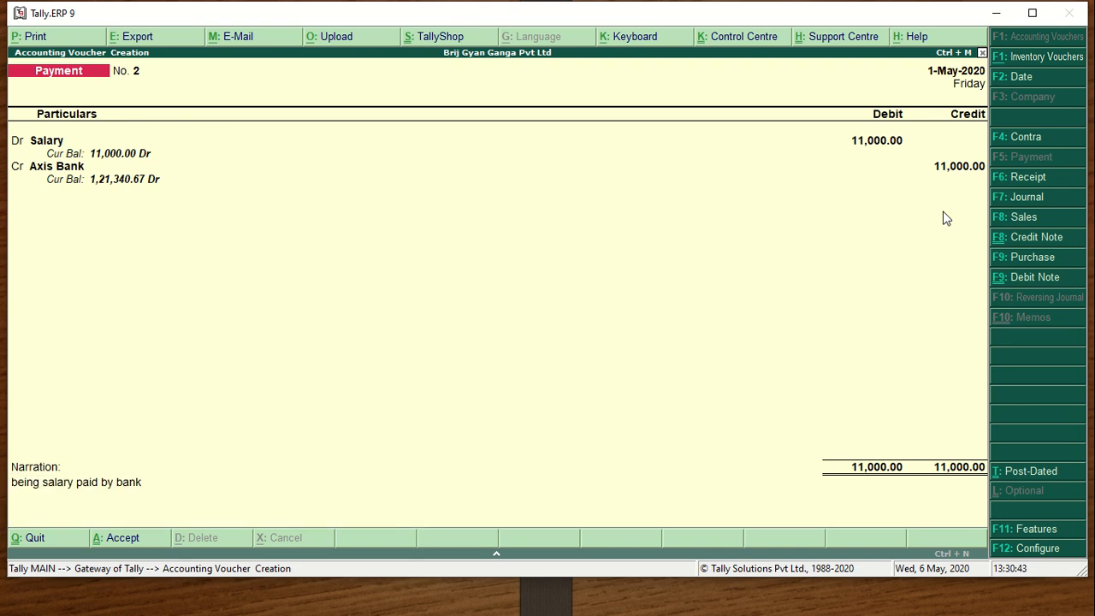
pyautogui.press('Return')
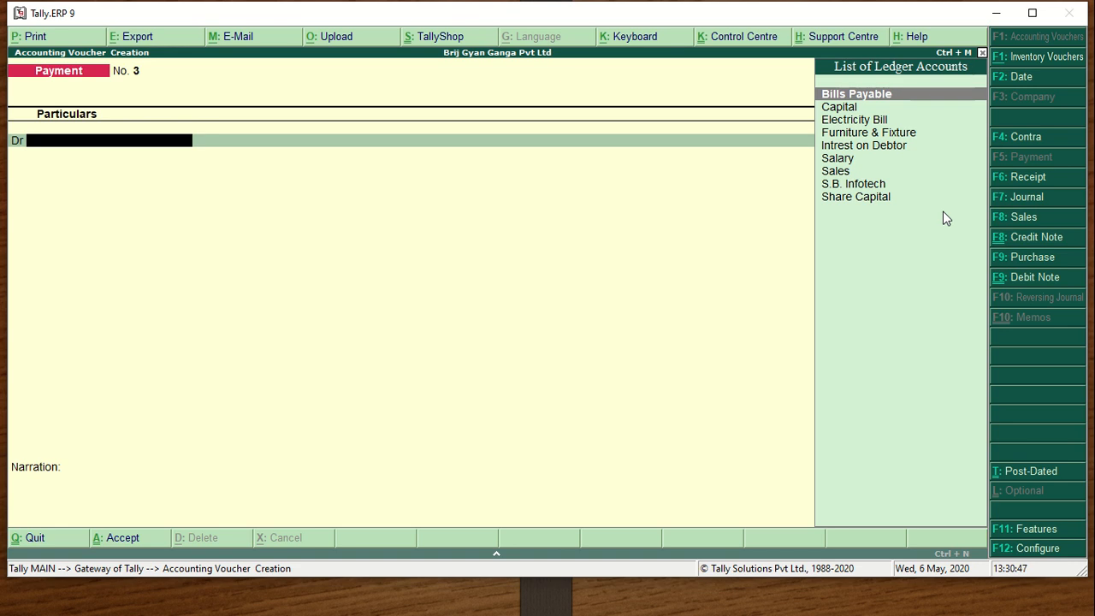
pyautogui.press('Escape')
pyautogui.press('Return')
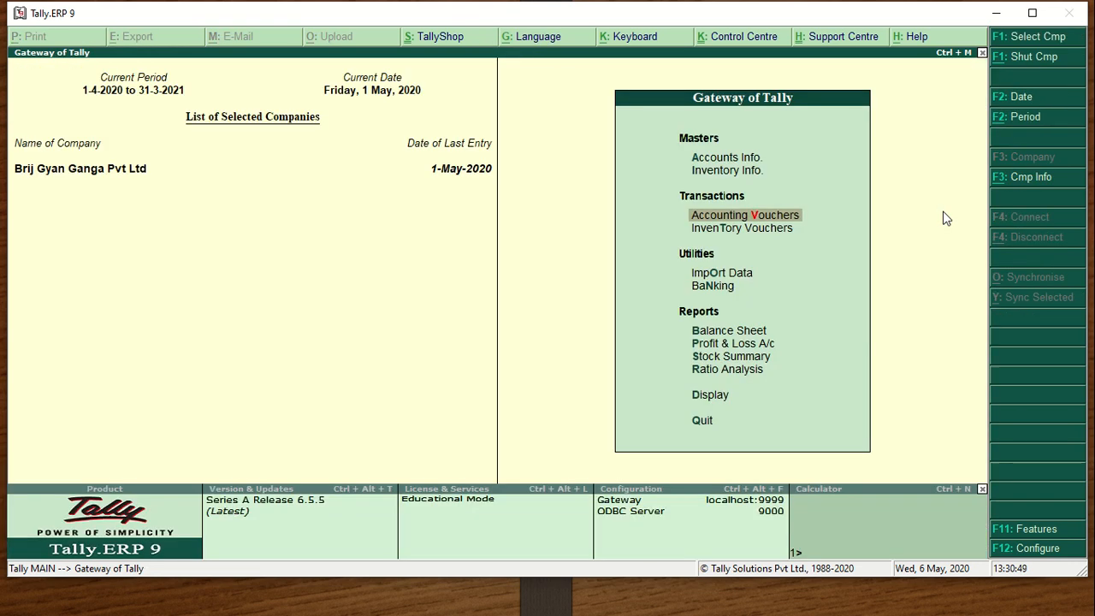
# Open the Day Book report from the Gateway of Tally
pyautogui.press('d')
pyautogui.press('Escape')
pyautogui.press('Up')
pyautogui.press('Up')
pyautogui.press('Up')
pyautogui.press('Up')
pyautogui.press('Up')
pyautogui.press('Up')
pyautogui.press('Up')
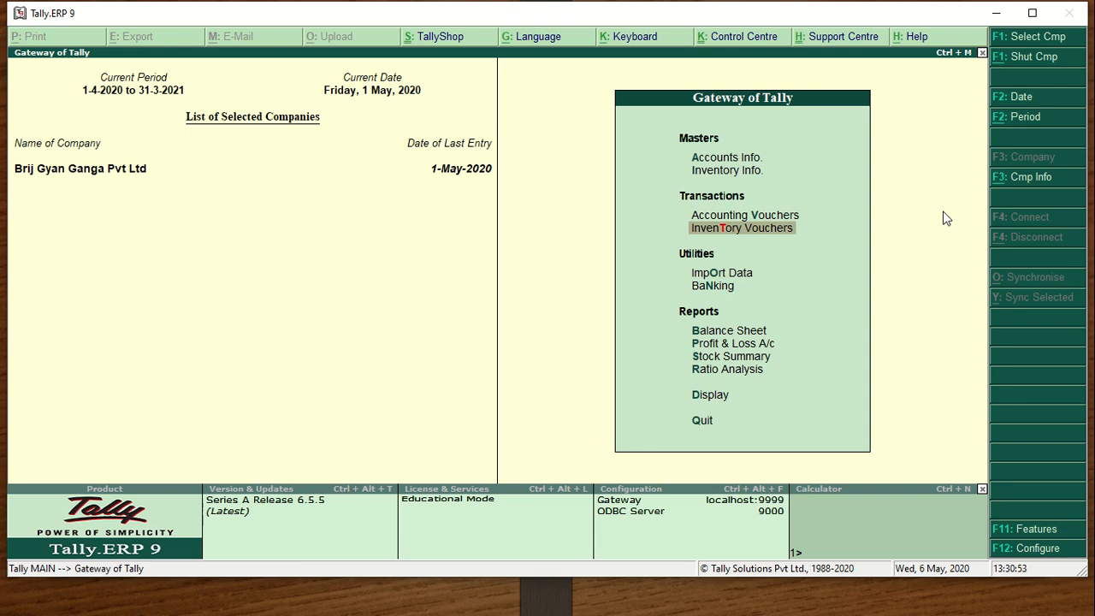
pyautogui.press('Down')
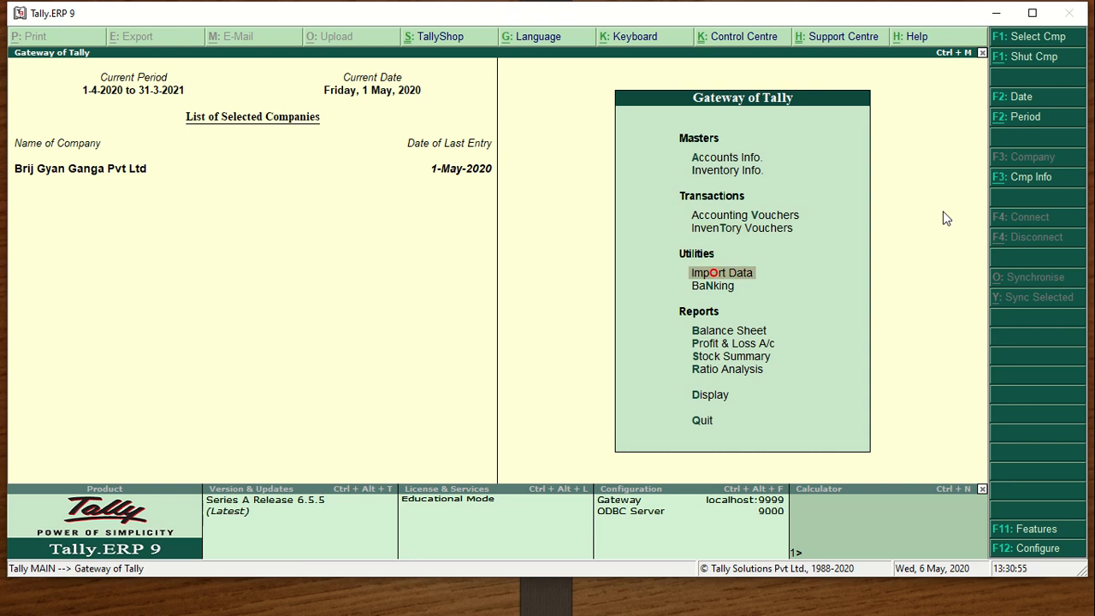
pyautogui.press('Down')
pyautogui.press('Down')
pyautogui.press('Down')
pyautogui.press('Down')
pyautogui.press('Down')
pyautogui.press('Down')
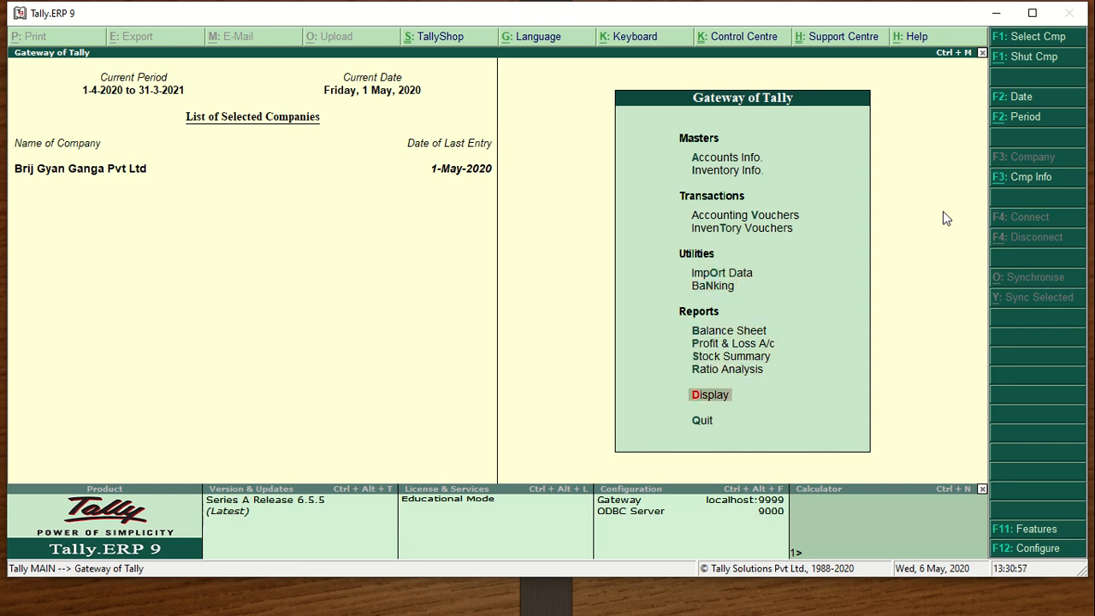
pyautogui.press('Return')
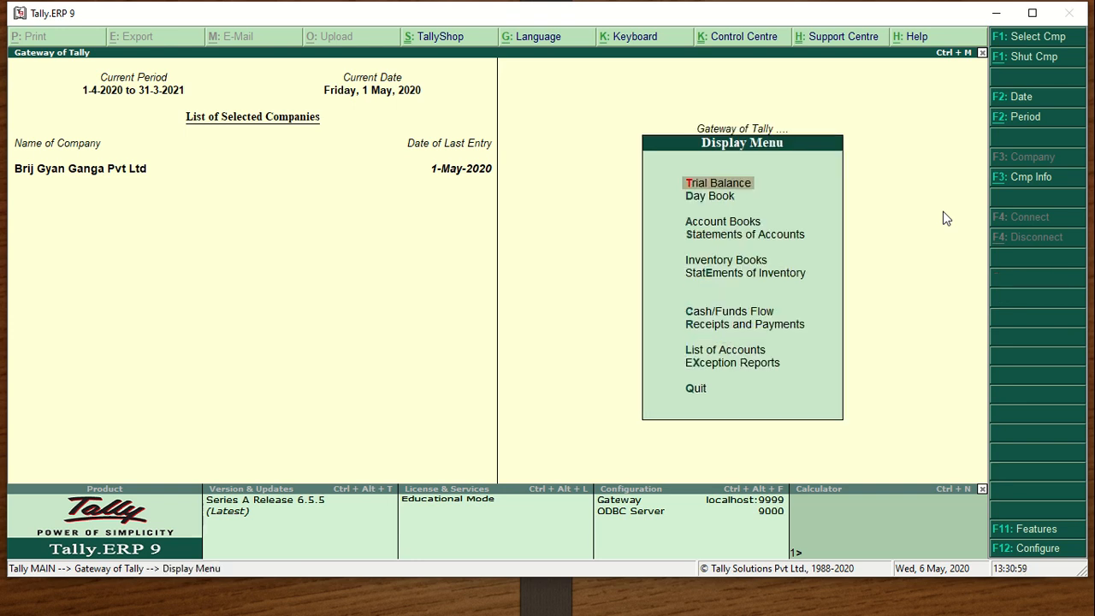
pyautogui.press('Down')
pyautogui.press('Return')
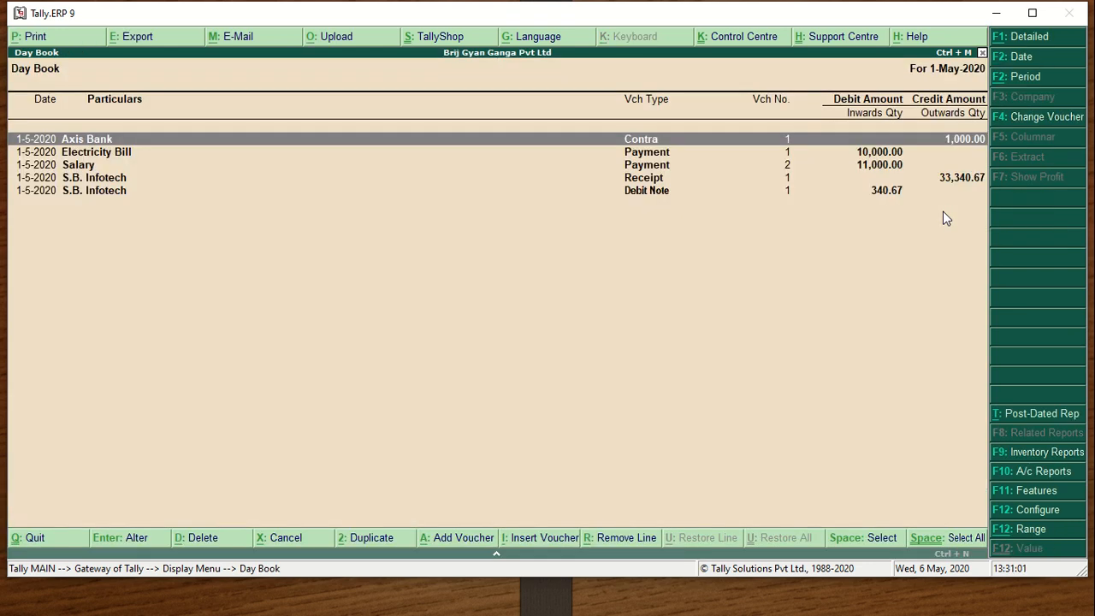
# Open the Salary payment voucher from the Day Book to review its entries, and return to the Gateway of Tally without changing it
pyautogui.press('Down')
pyautogui.press('Down')
pyautogui.press('Down')
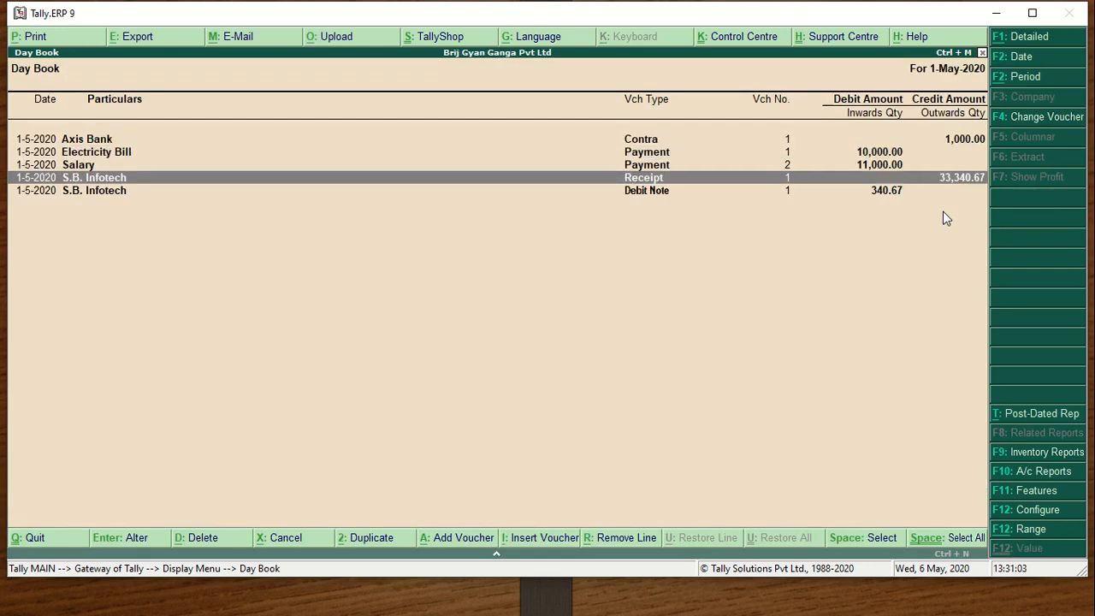
pyautogui.press('Up')
pyautogui.press('Down')
pyautogui.press('Up')
pyautogui.press('Down')
pyautogui.press('Up')
pyautogui.press('Return')
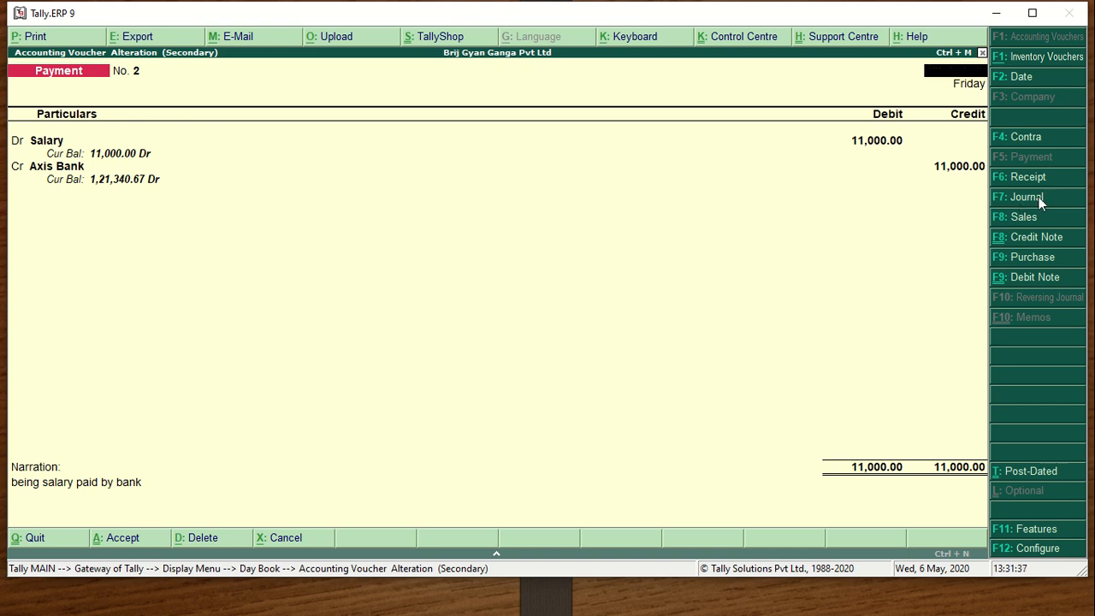
pyautogui.press('Escape')
pyautogui.press('y')
pyautogui.press('Escape')
pyautogui.press('Escape')
pyautogui.press('Up')
pyautogui.press('Up')
pyautogui.press('Up')
pyautogui.press('Up')
pyautogui.press('Up')
pyautogui.press('Up')
pyautogui.press('Up')
pyautogui.press('Up')
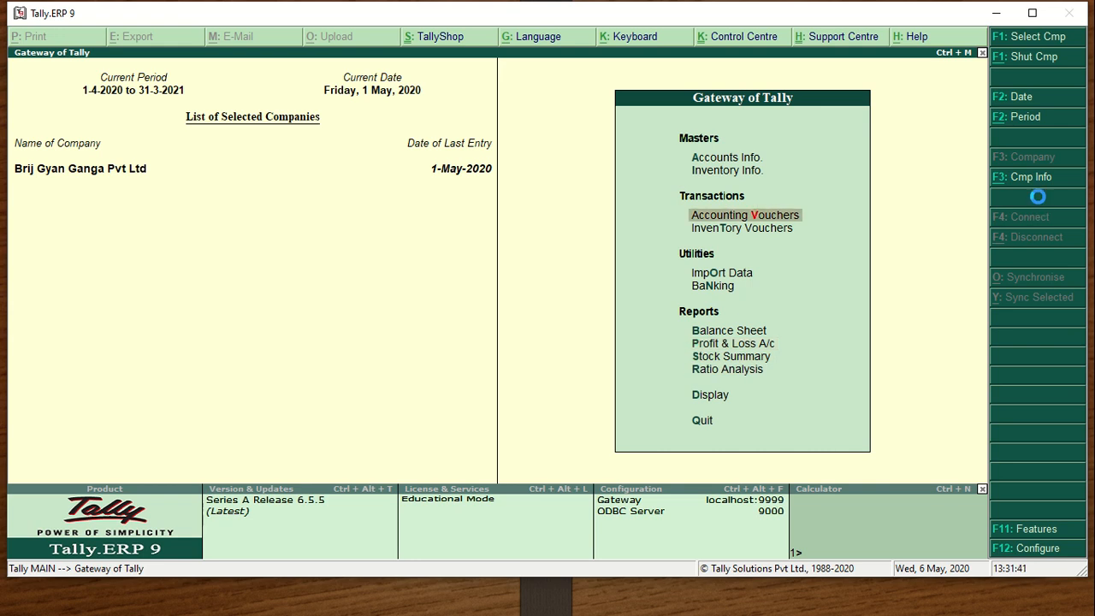
pyautogui.press('Return')
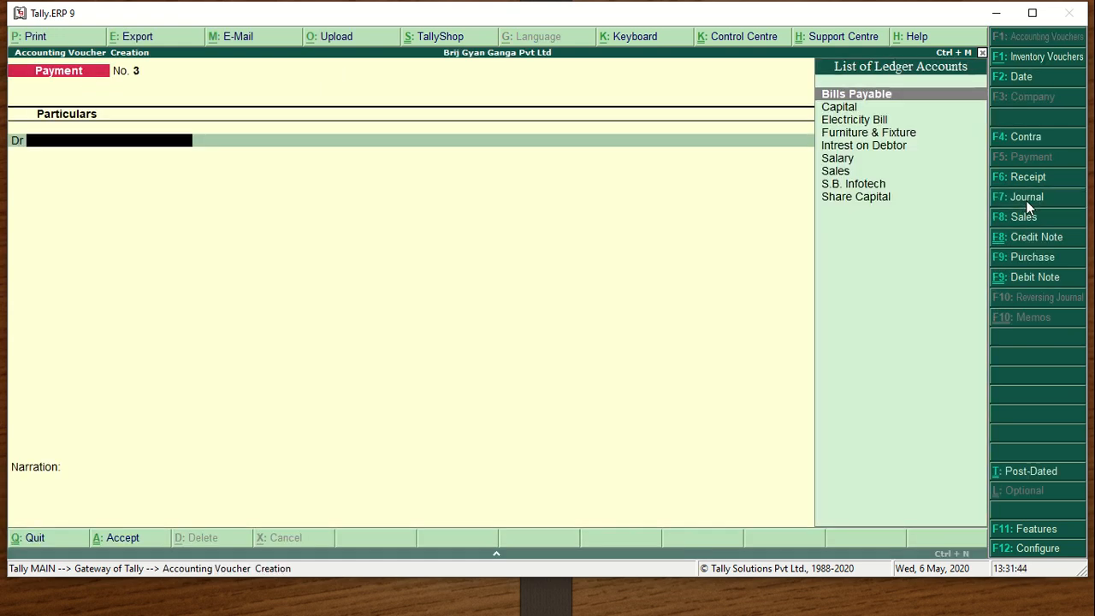
pyautogui.click(1026, 200)
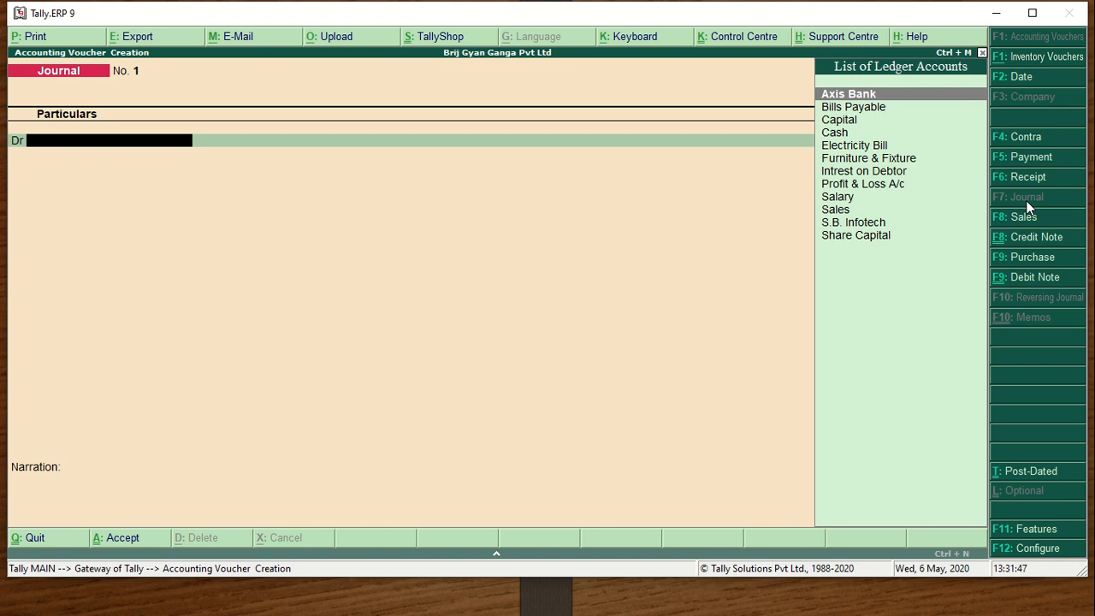
pyautogui.write('d')
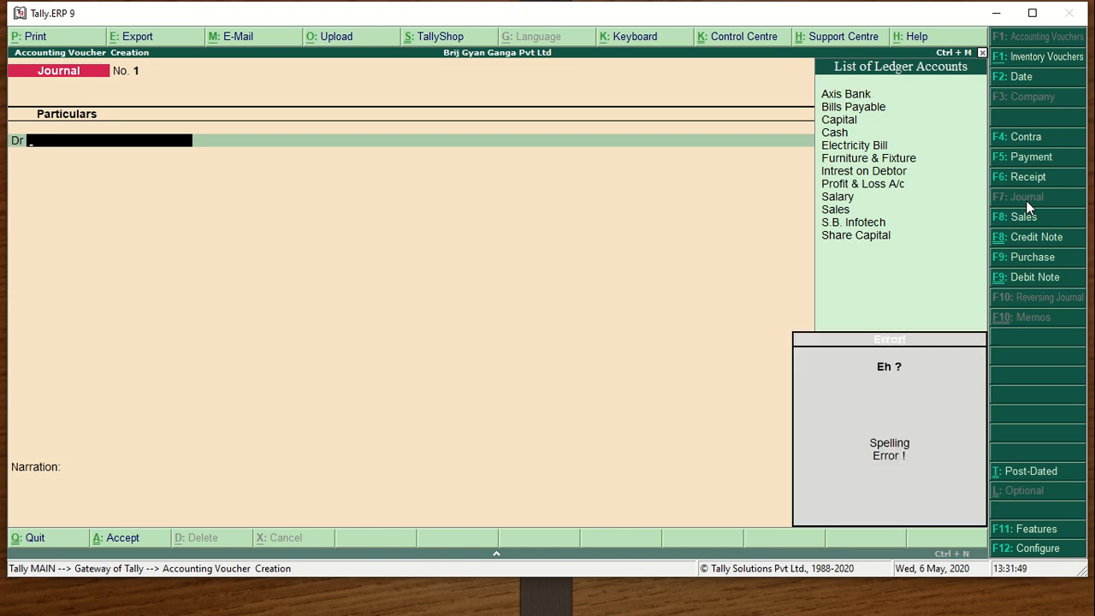
pyautogui.hotkey('alt', 'c')
pyautogui.write('Wages')
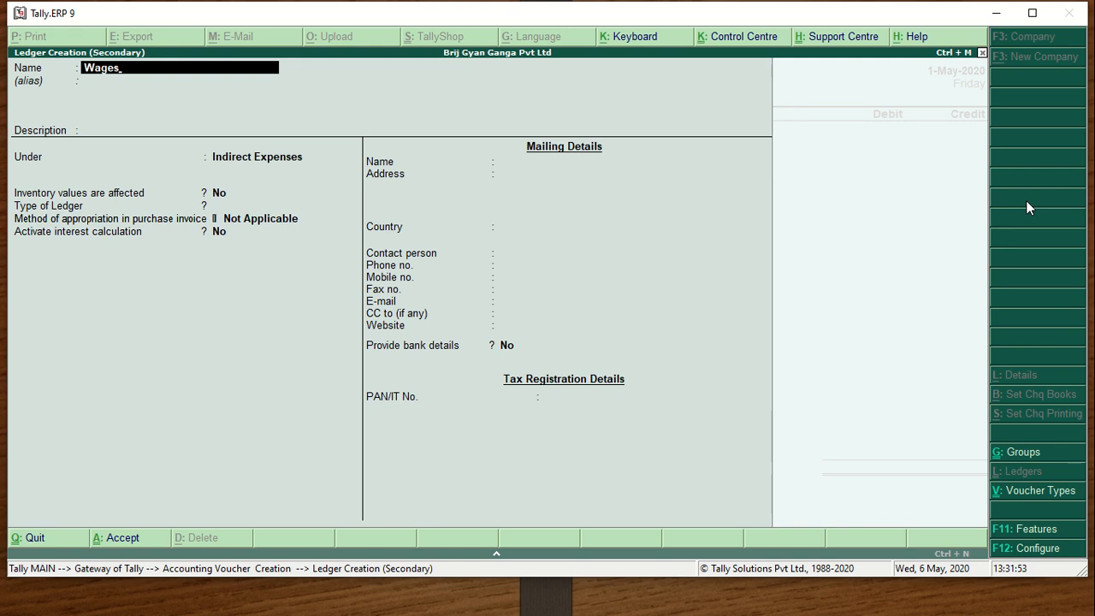
pyautogui.press('Escape')
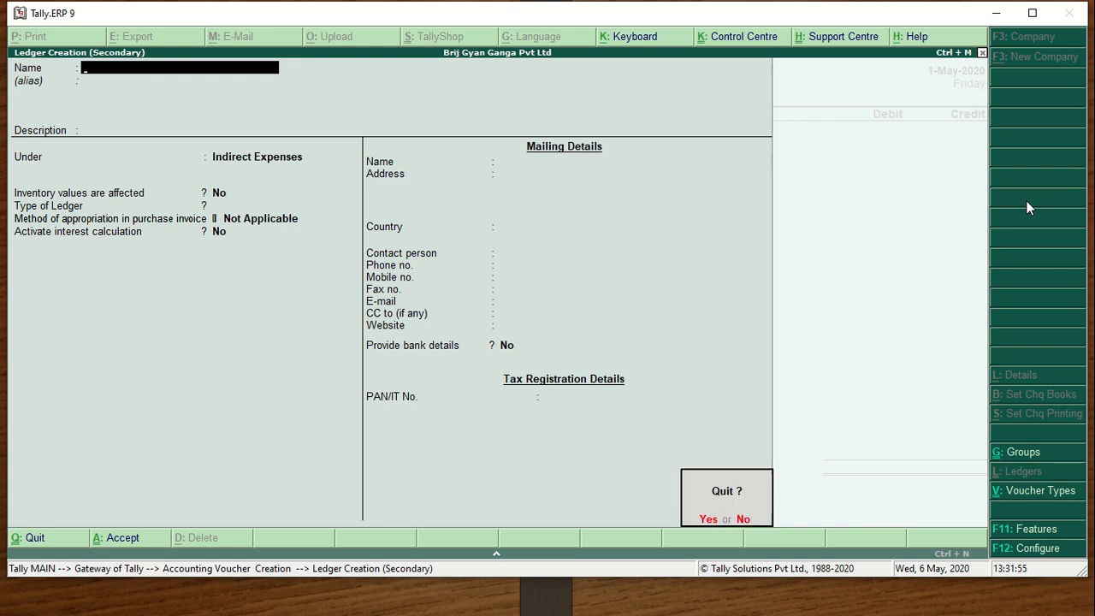
pyautogui.press('Escape')
pyautogui.press('Escape')
pyautogui.press('Return')
pyautogui.press('Up')
pyautogui.press('Up')
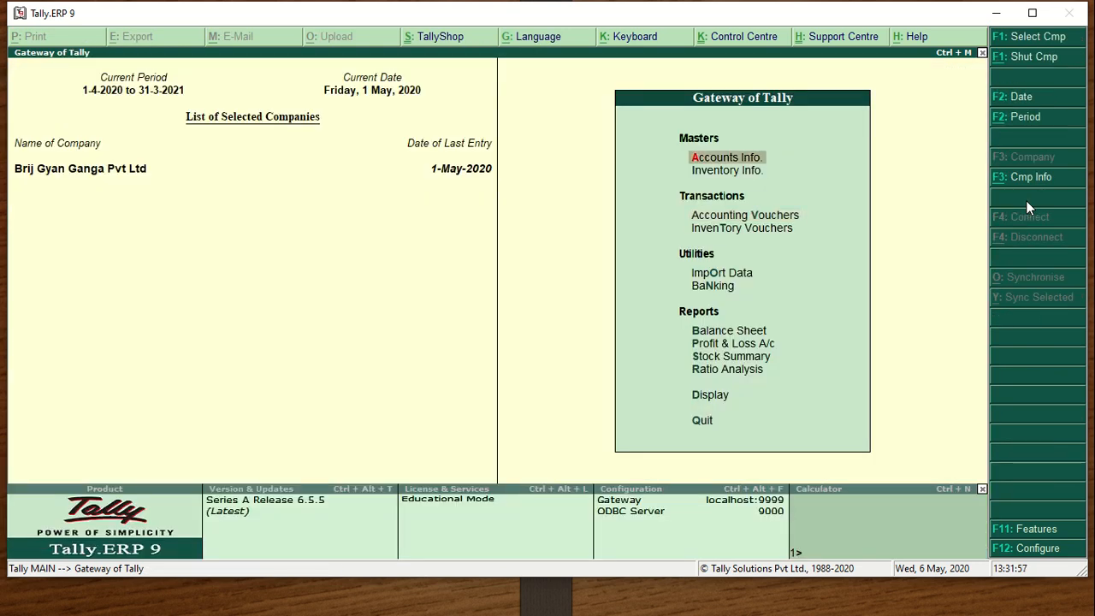
# Start a Journal voucher and create a Wages ledger under Direct Expenses from within it
pyautogui.press('Return')
pyautogui.press('Down')
pyautogui.press('Down')
pyautogui.press('Return')
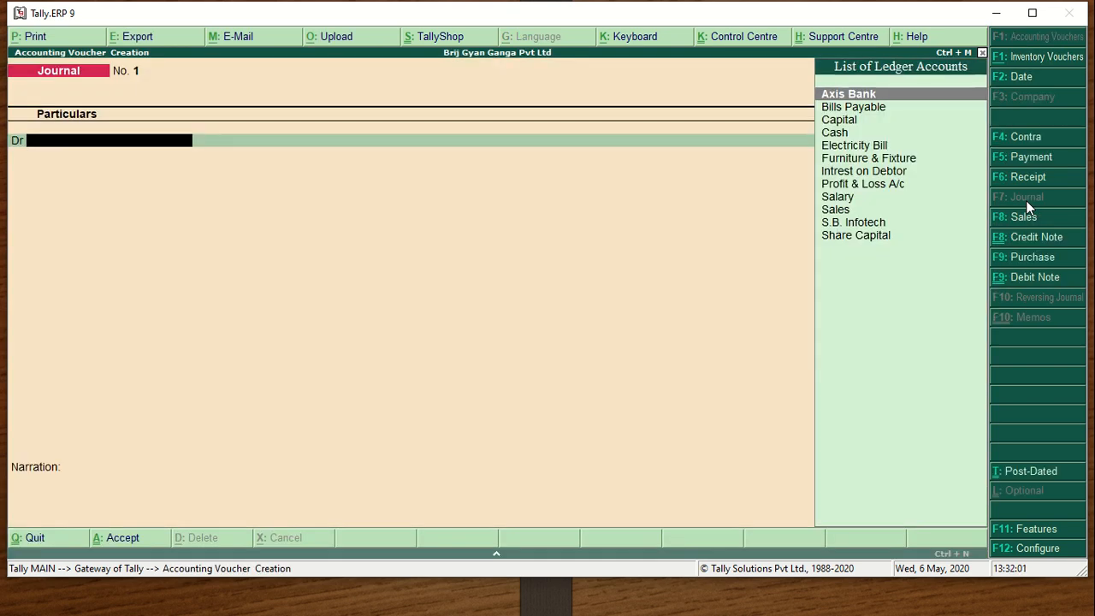
pyautogui.hotkey('alt', 'c')
pyautogui.write('Wa')
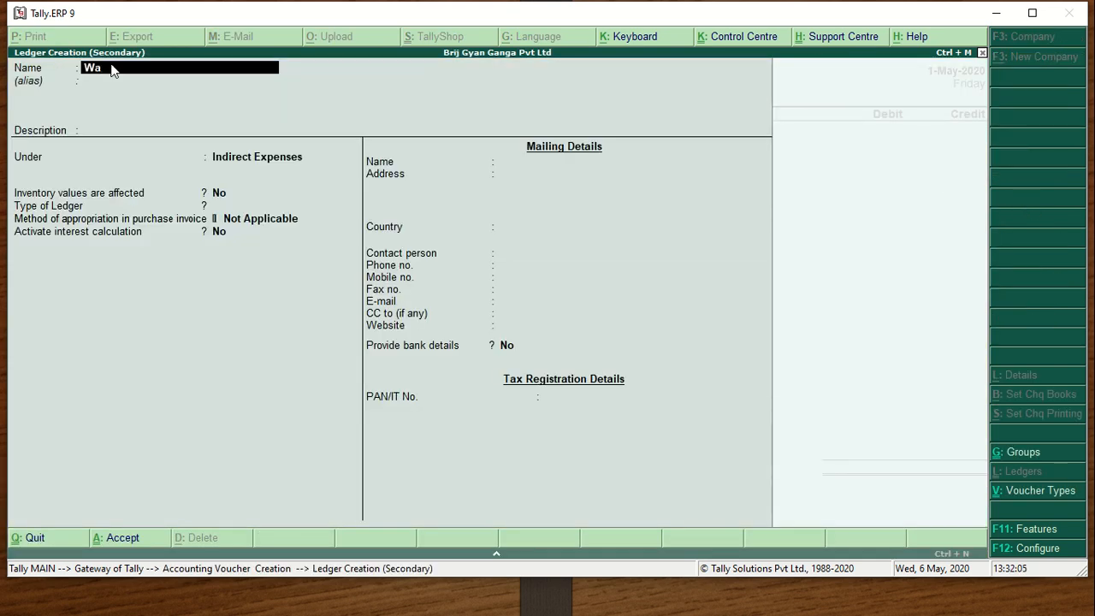
pyautogui.write('ges')
pyautogui.press('Return')
pyautogui.press('Return')
pyautogui.press('Return')
pyautogui.press('Return')
pyautogui.press('BackSpace')
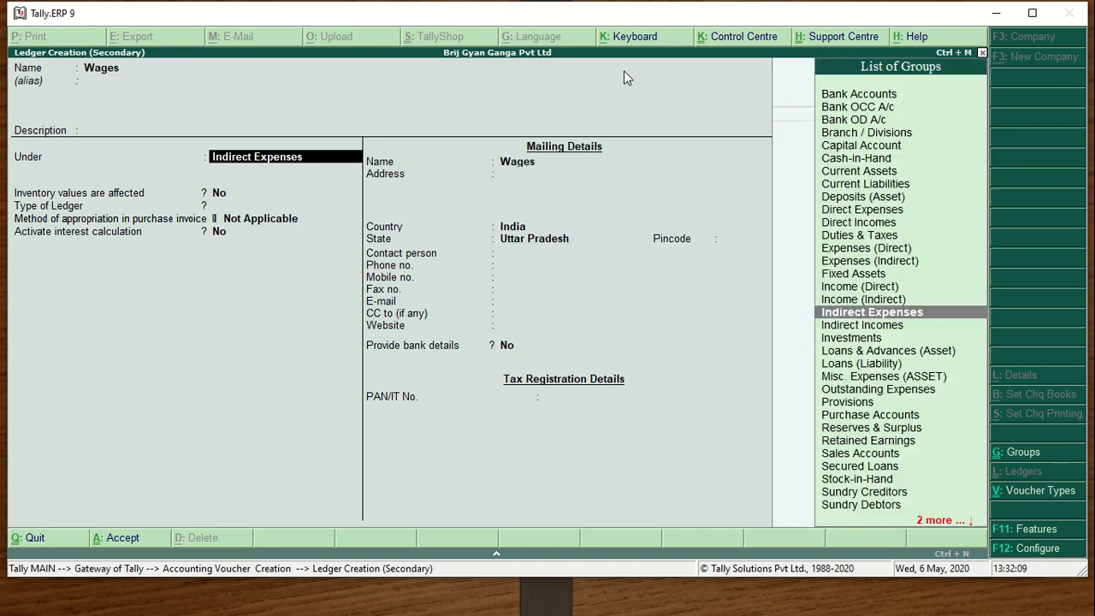
pyautogui.write('Dir')
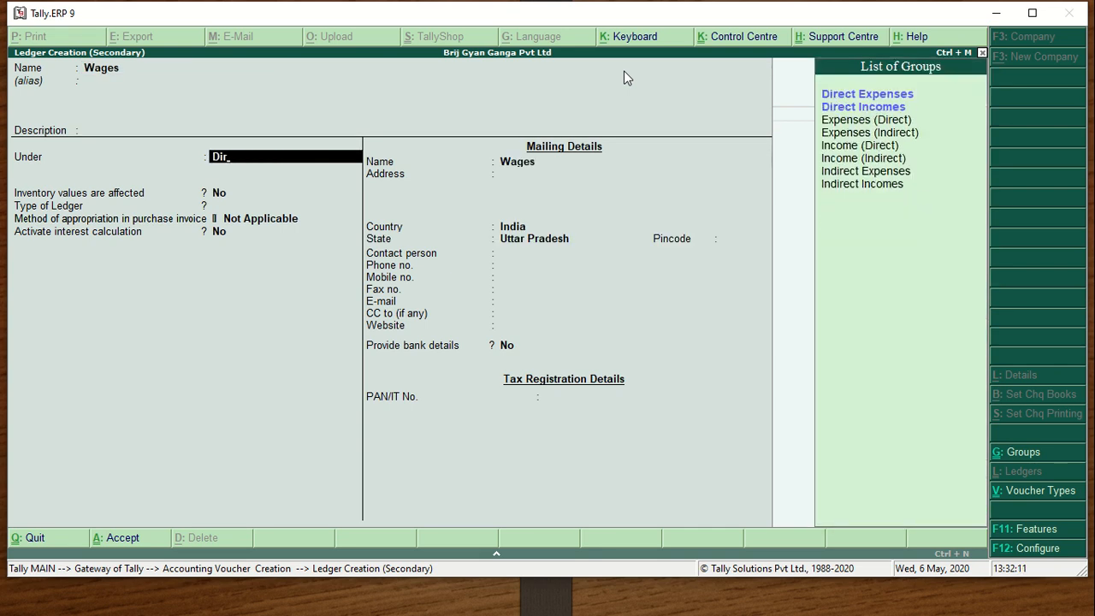
pyautogui.press('Return')
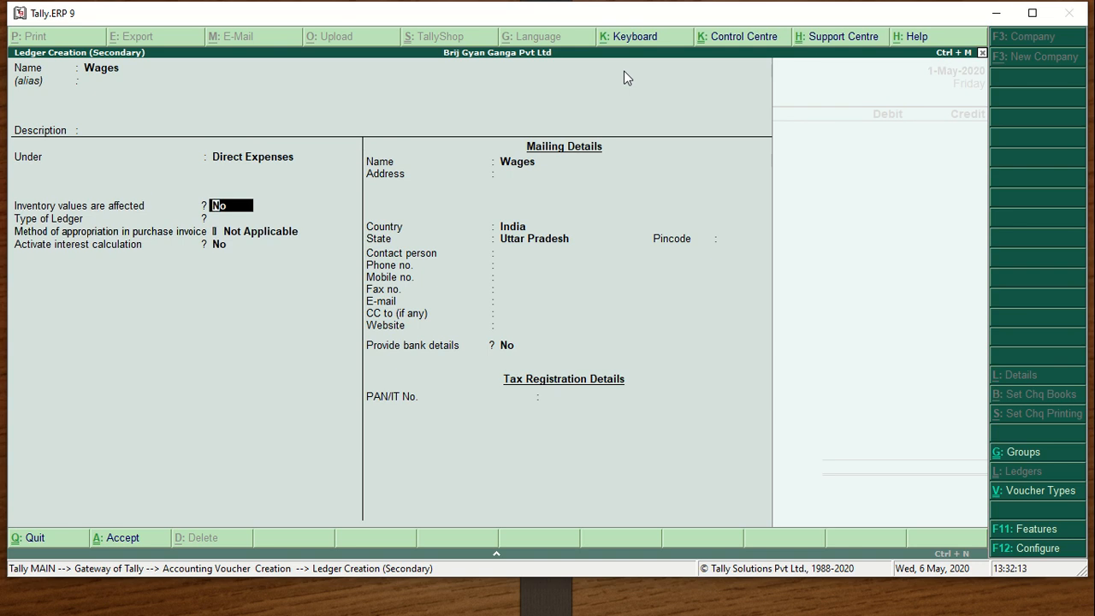
pyautogui.hotkey('ctrl', 'a')
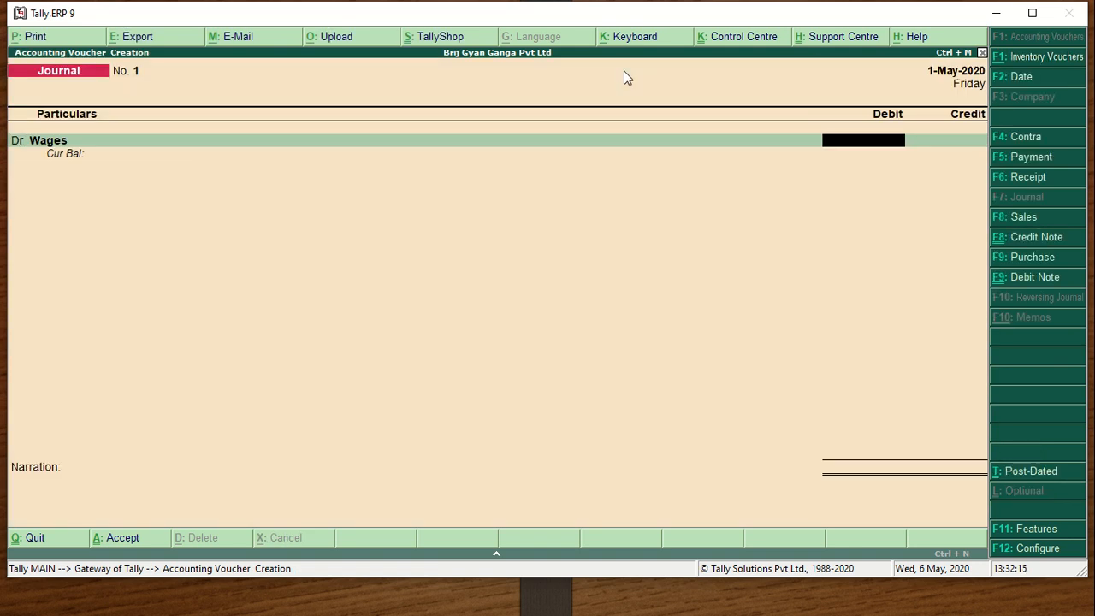
# Debit Wages and credit Salary with 4200 in the journal voucher
pyautogui.write('4200')
pyautogui.press('Return')
pyautogui.press('Return')
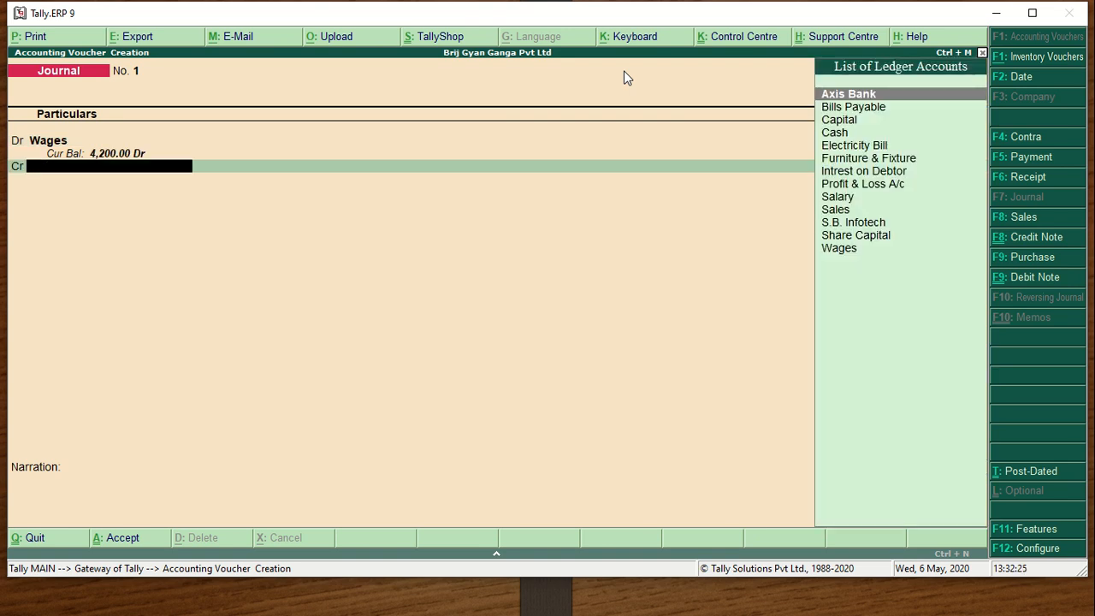
pyautogui.write('S')
pyautogui.press('Down')
pyautogui.press('Up')
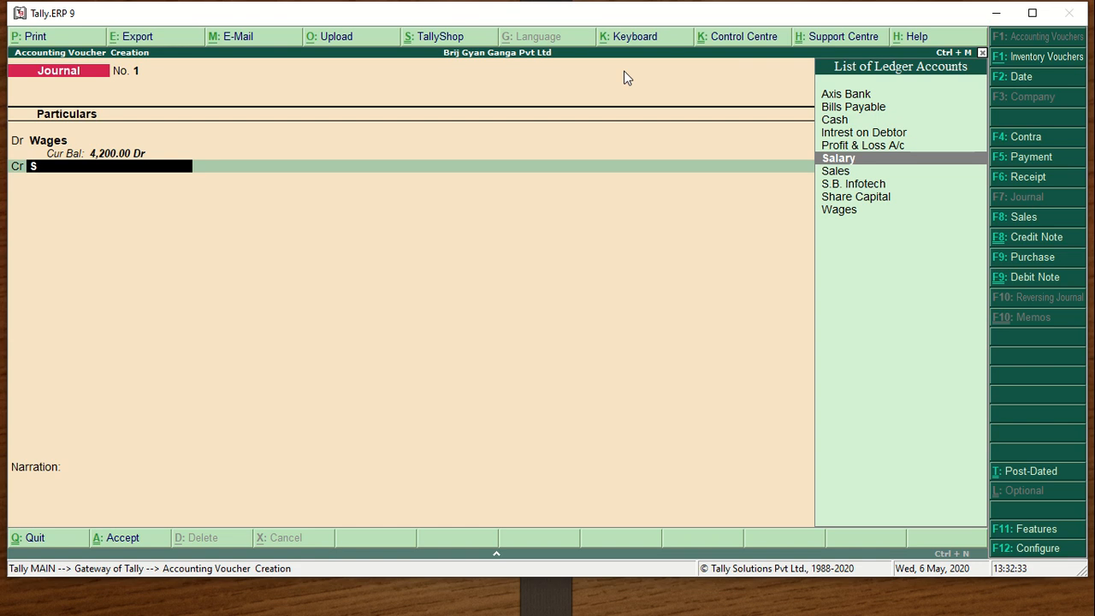
pyautogui.press('Return')
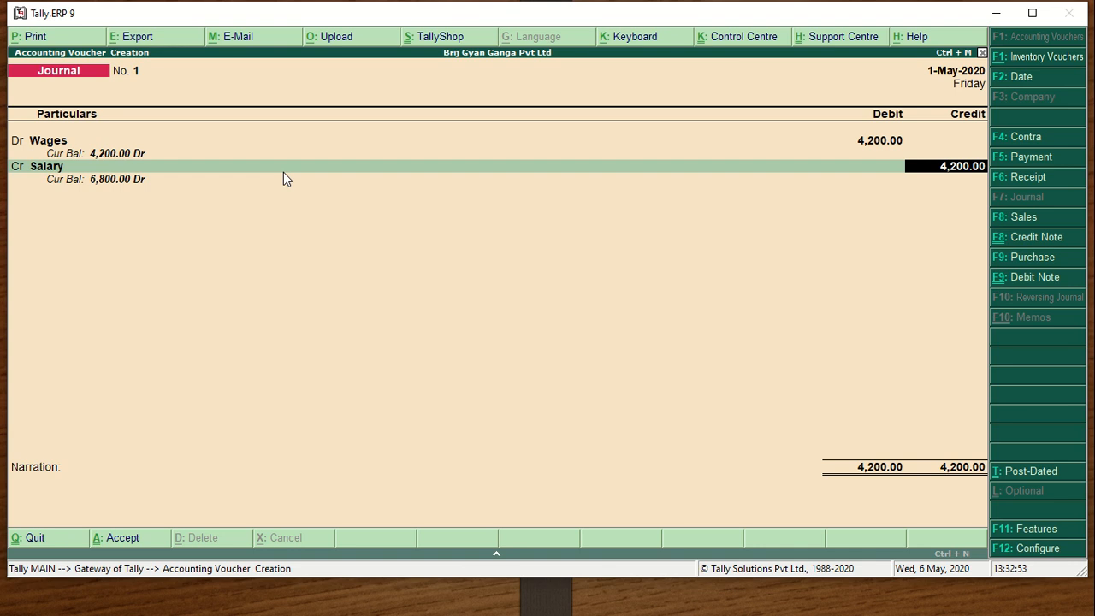
pyautogui.press('Return')
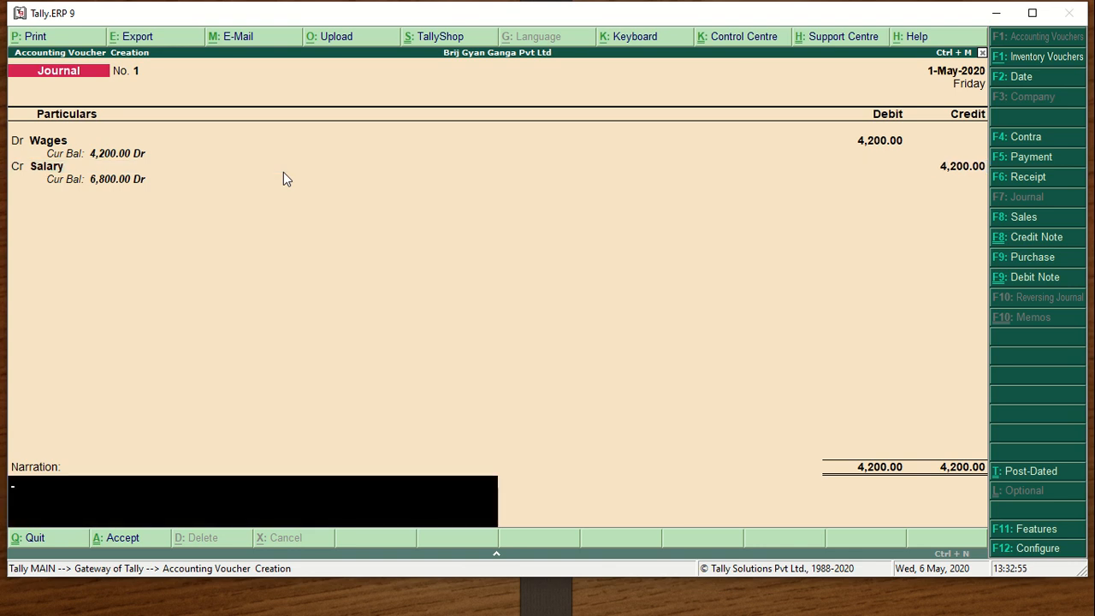
# Enter the narration "being wages adjusted with salary", save the journal voucher, and leave voucher entry
pyautogui.write('being wages adjusted with sala')
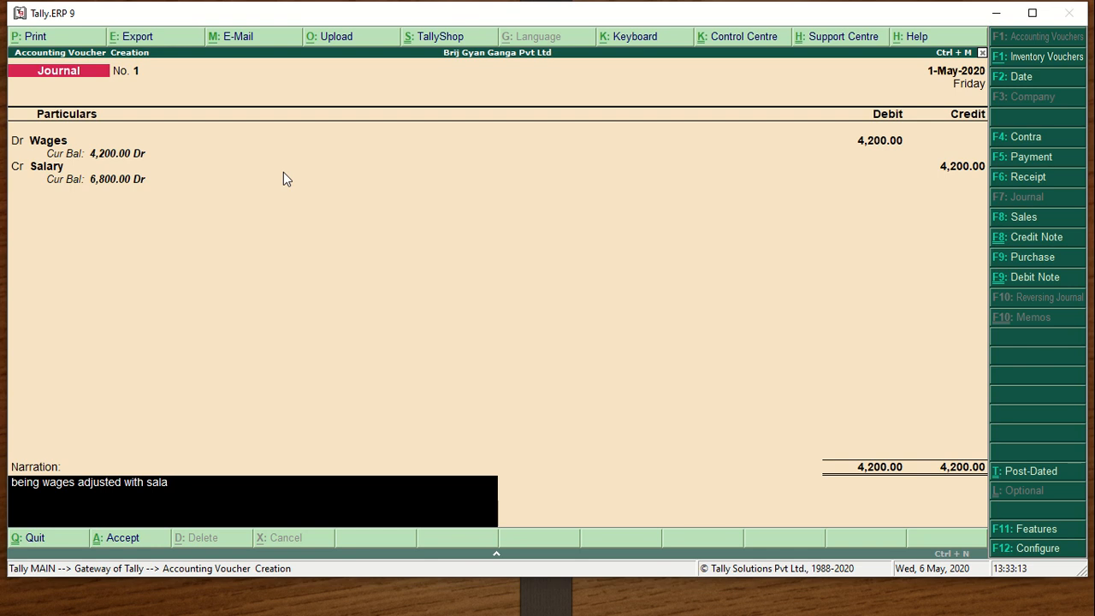
pyautogui.write('ry')
pyautogui.press('Return')
pyautogui.press('Return')
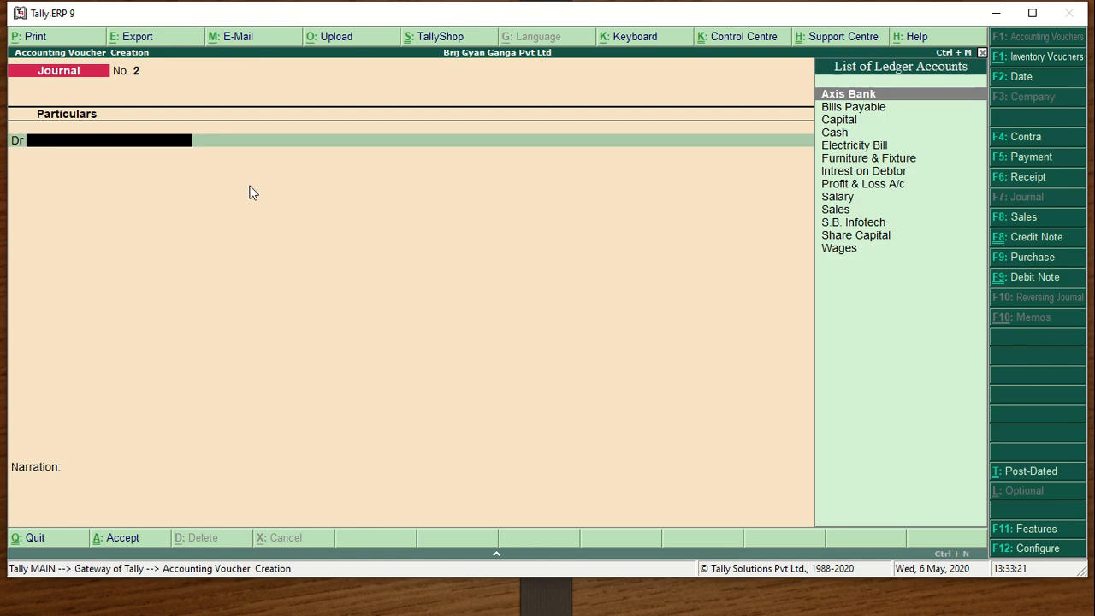
pyautogui.press('Escape')
pyautogui.press('Return')
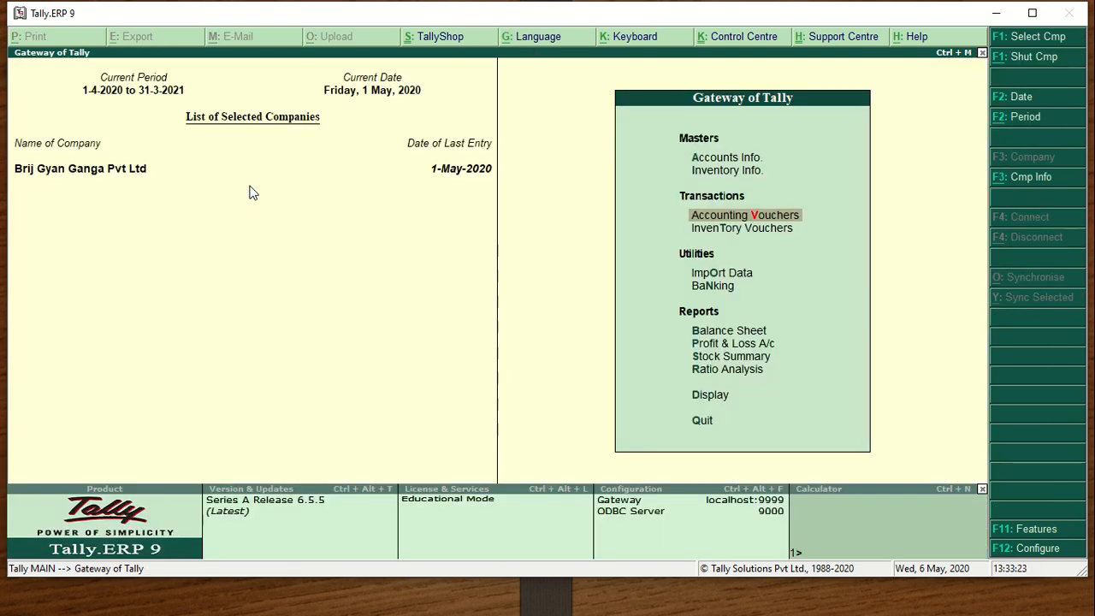
# Open the Day Book and show its vouchers in detailed format
pyautogui.press('d')
pyautogui.press('y')
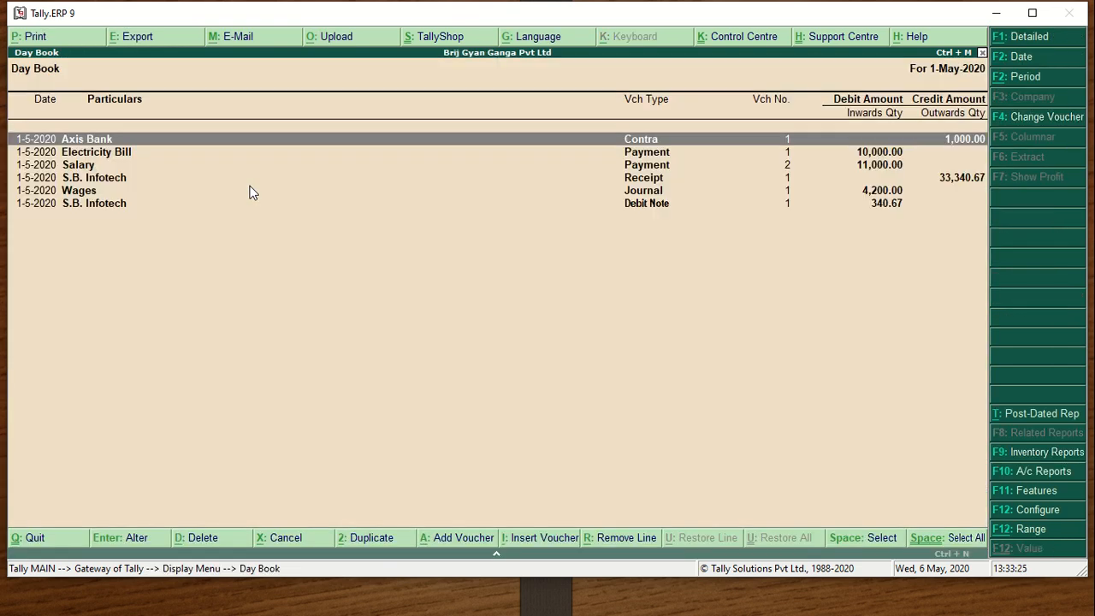
pyautogui.hotkey('alt', 'F1')
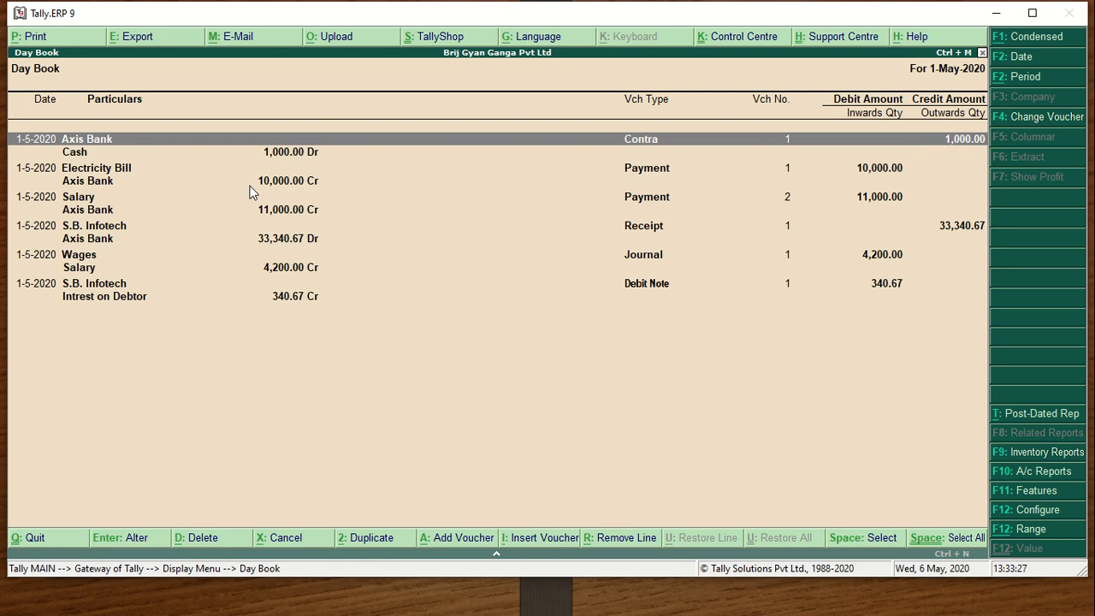
# Open the Salary payment voucher from the Day Book to examine the Salary ledger's current balance, and close it without changes
pyautogui.press('Down')
pyautogui.press('Down')
pyautogui.press('Down')
pyautogui.press('Down')
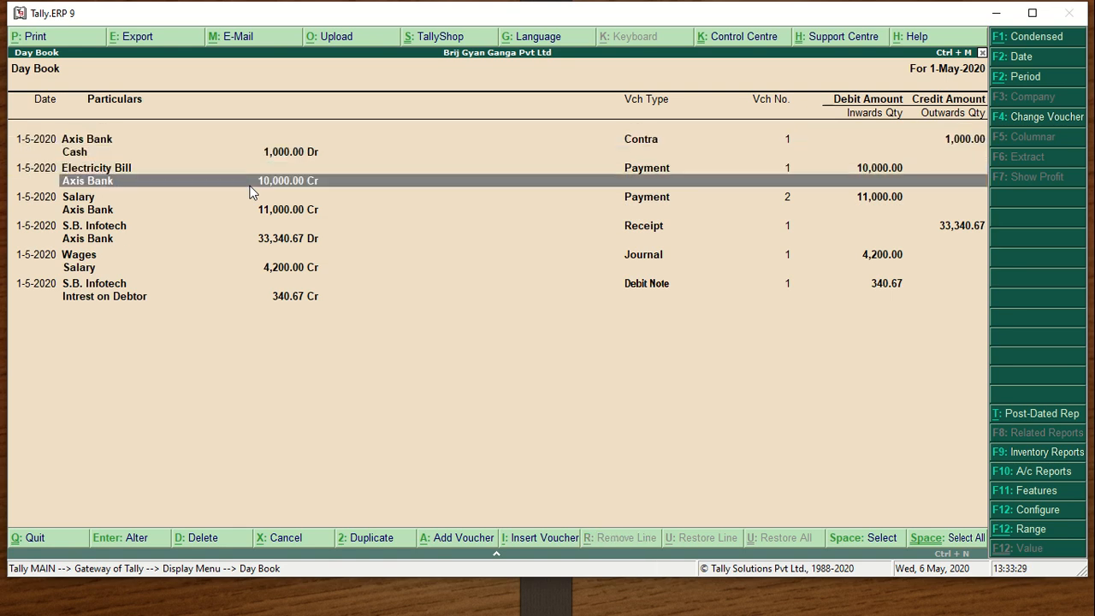
pyautogui.press('Return')
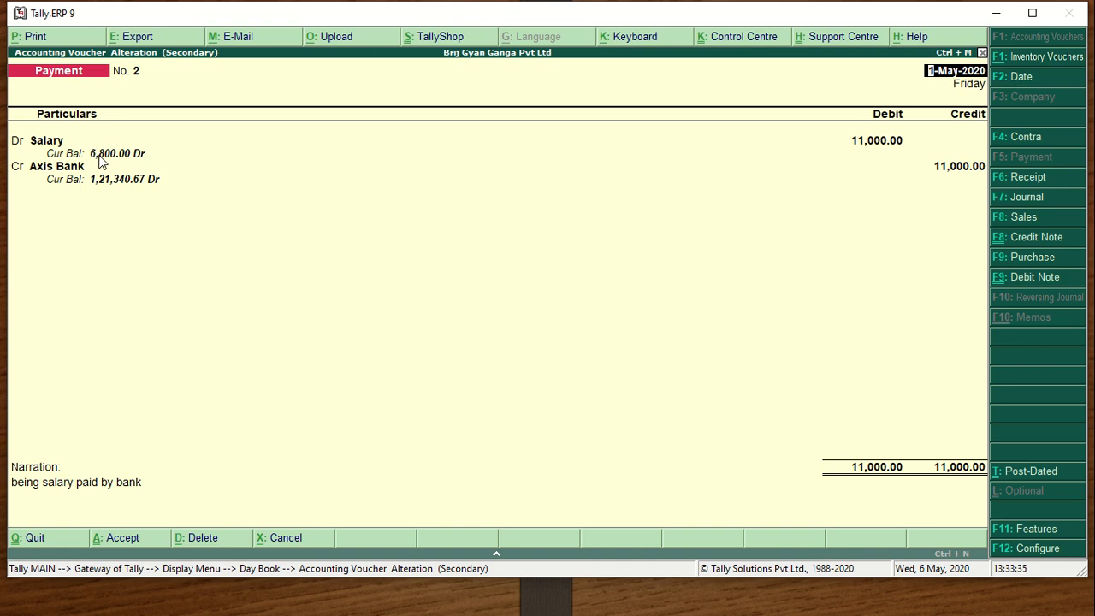
pyautogui.press('Escape')
pyautogui.press('Return')
pyautogui.press('Escape')
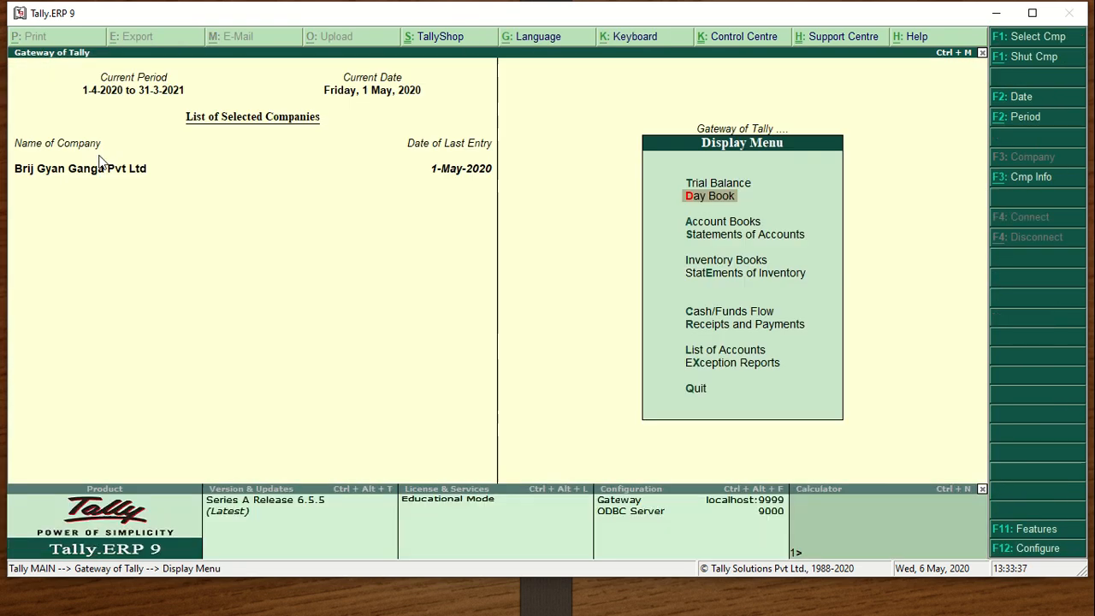
# Open accounting voucher entry from the Gateway of Tally, and switch to the Objectives slide of the PowerPoint presentation
pyautogui.press('Escape')
pyautogui.press('Up')
pyautogui.press('Up')
pyautogui.press('Up')
pyautogui.press('Up')
pyautogui.press('Up')
pyautogui.press('Up')
pyautogui.press('Up')
pyautogui.press('Up')
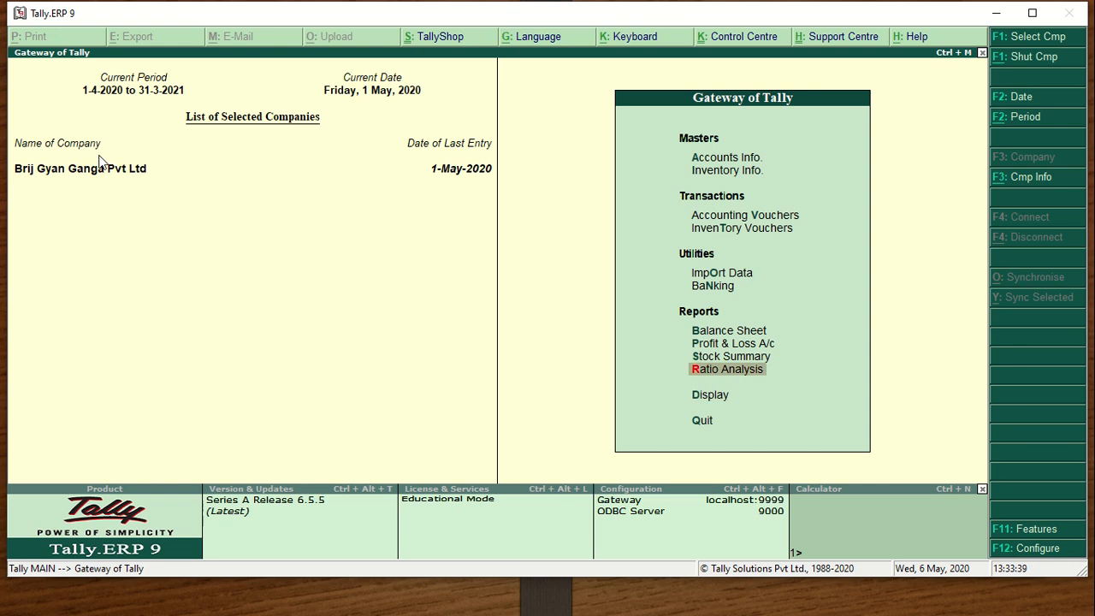
pyautogui.press('Return')
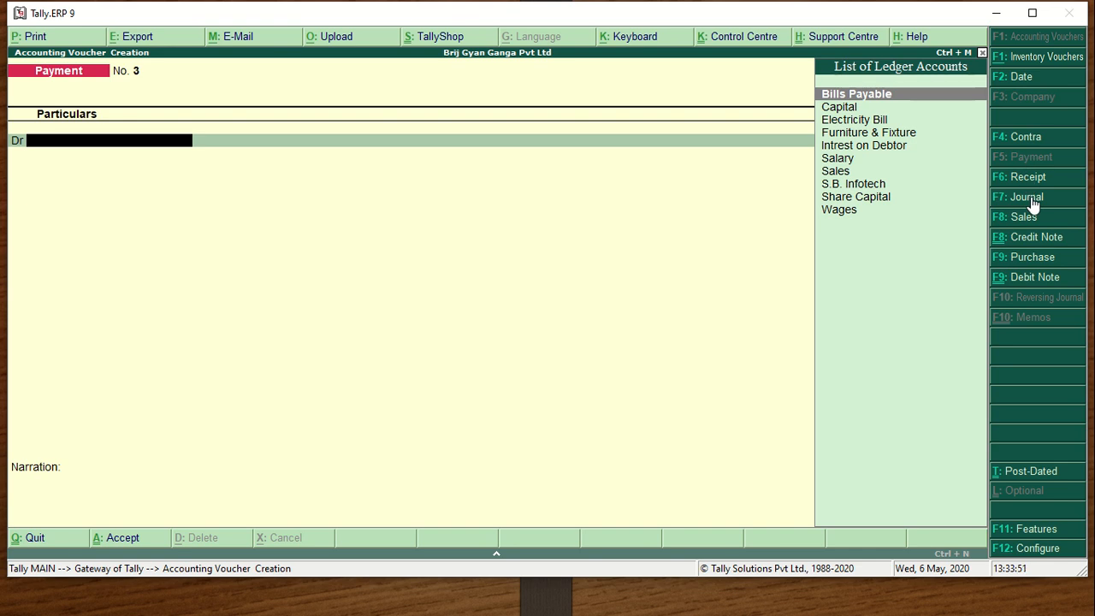
pyautogui.hotkey('alt', 'Tab')
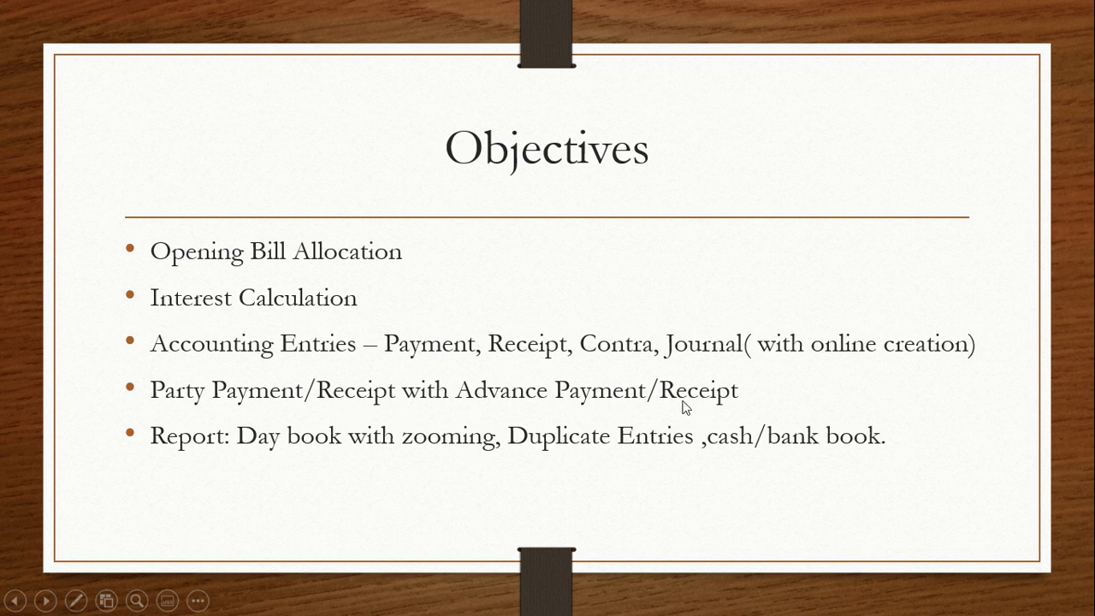
# Switch to the payment voucher in Tally and look through the ledgers available for the debit entry
pyautogui.hotkey('alt', 'Tab')
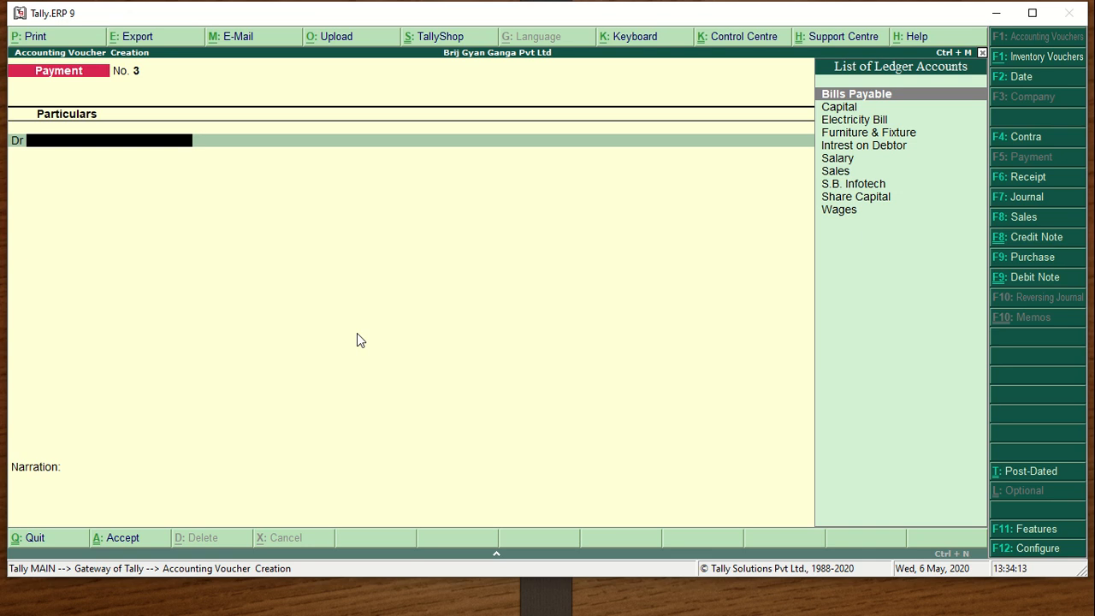
pyautogui.press('Down')
pyautogui.press('Down')
pyautogui.press('Down')
pyautogui.write('w')
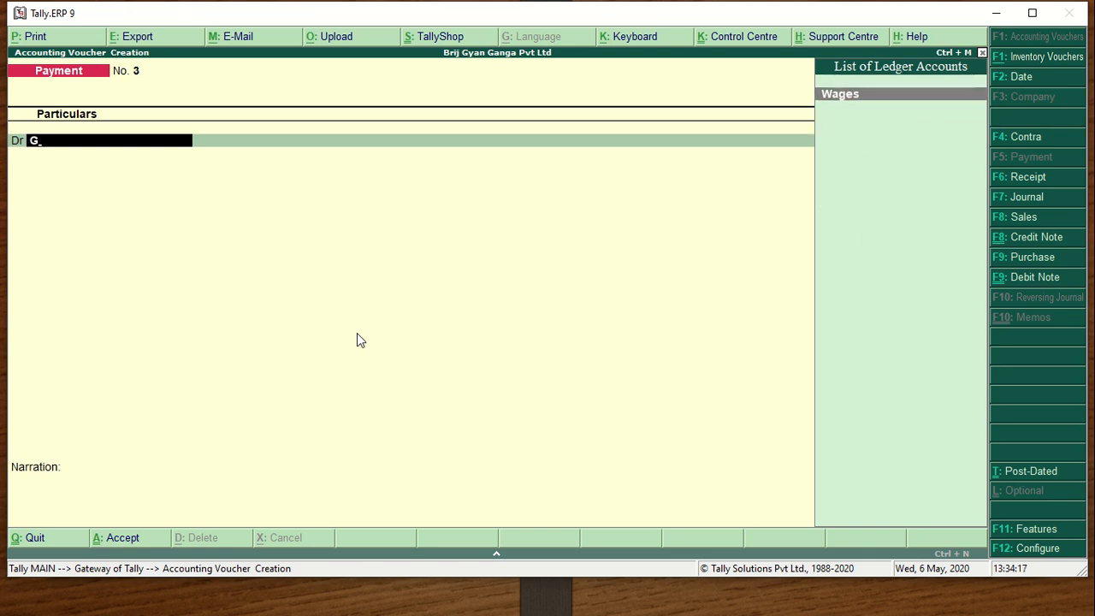
pyautogui.press('BackSpace')
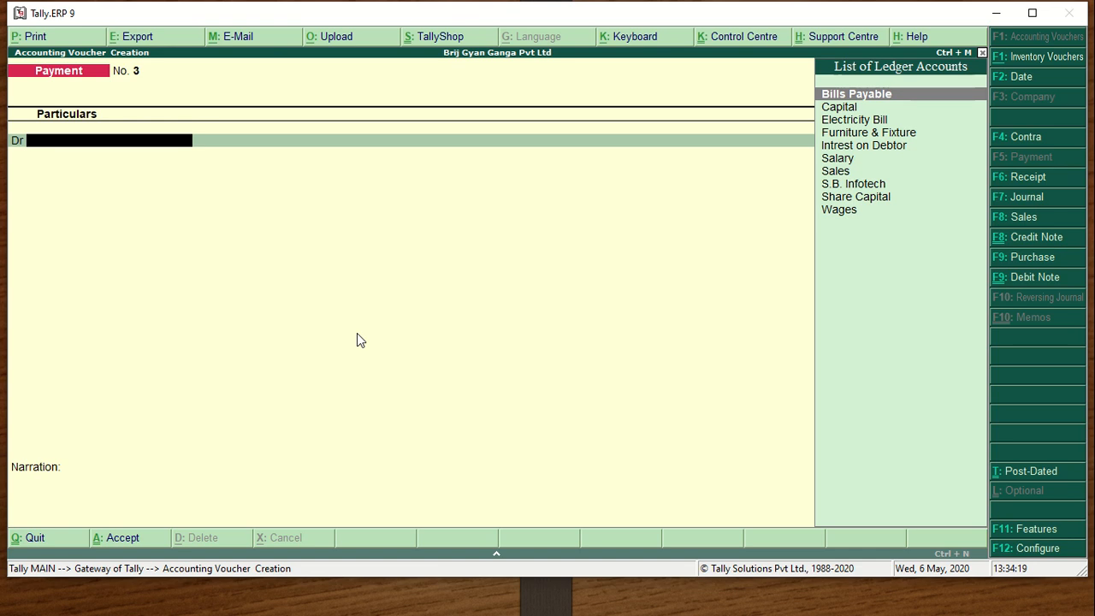
pyautogui.press('Down')
pyautogui.press('Down')
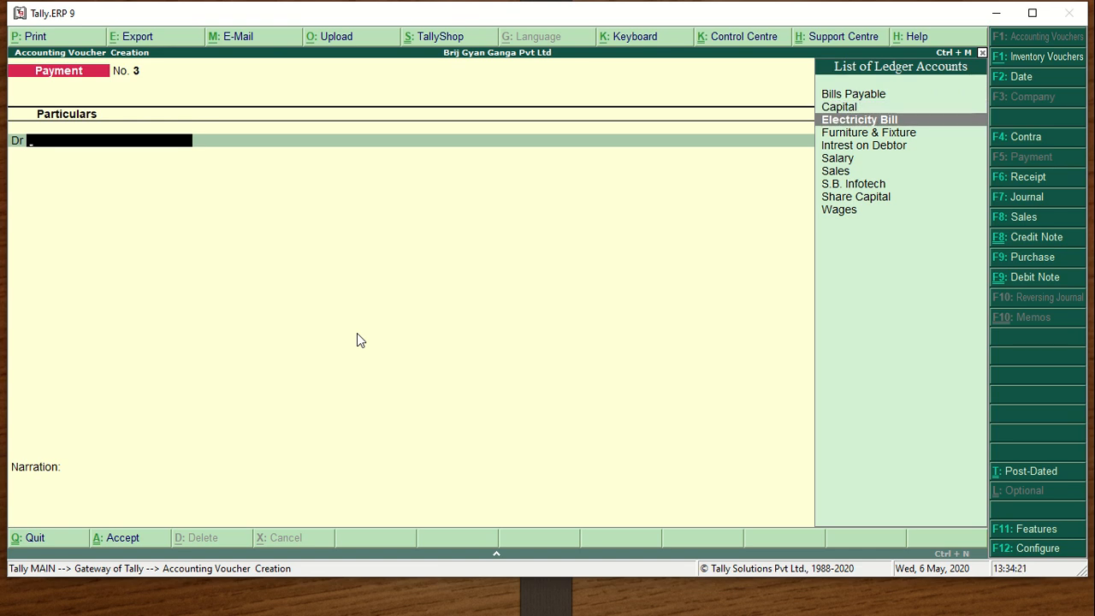
# Start creating a new ledger from within the payment voucher, entering the party's name as the ledger name
pyautogui.hotkey('alt', 'c')
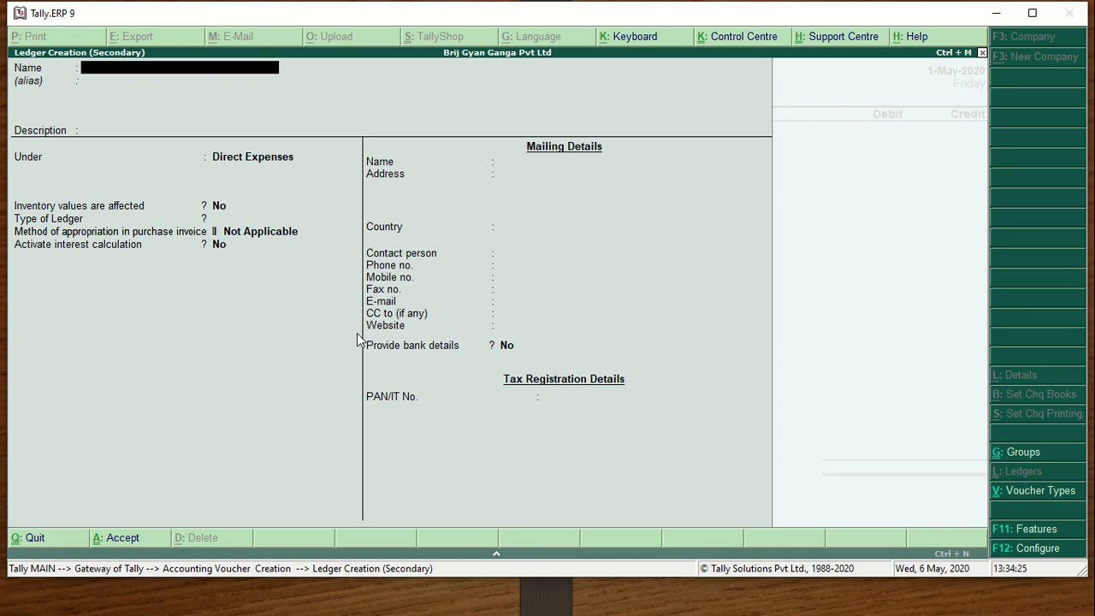
pyautogui.write('Baldev Sir')
pyautogui.press('Return')
pyautogui.press('Return')
pyautogui.press('Return')
# Group the new party ledger under Sundry Creditors with the default bill-by-bill settings, and save it
pyautogui.write('Sun')
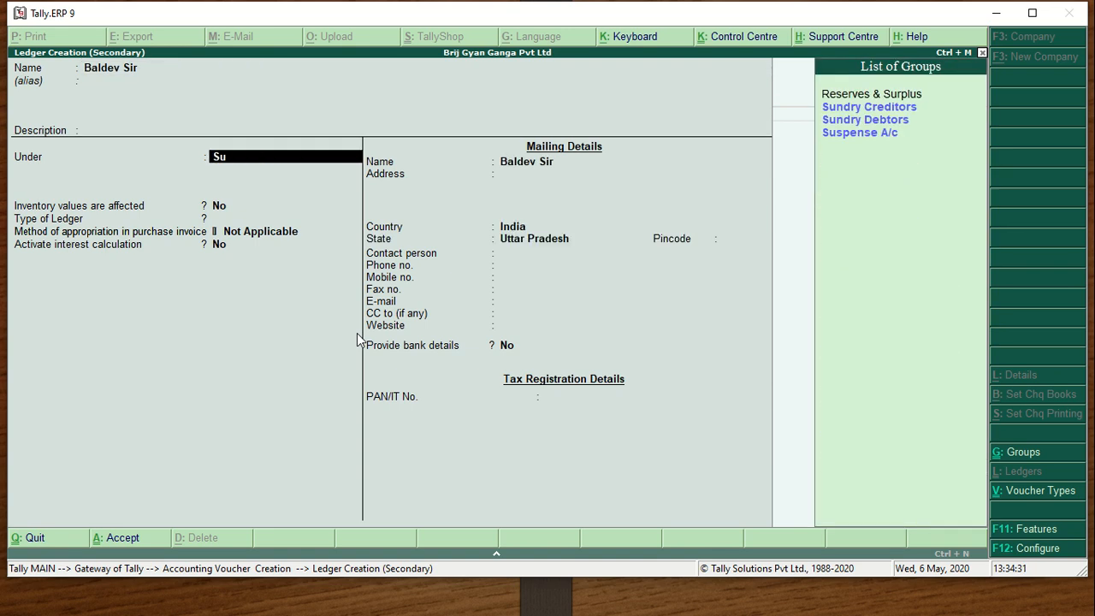
pyautogui.press('Return')
pyautogui.press('Return')
pyautogui.press('Return')
pyautogui.press('Return')
pyautogui.press('Return')
pyautogui.press('Return')
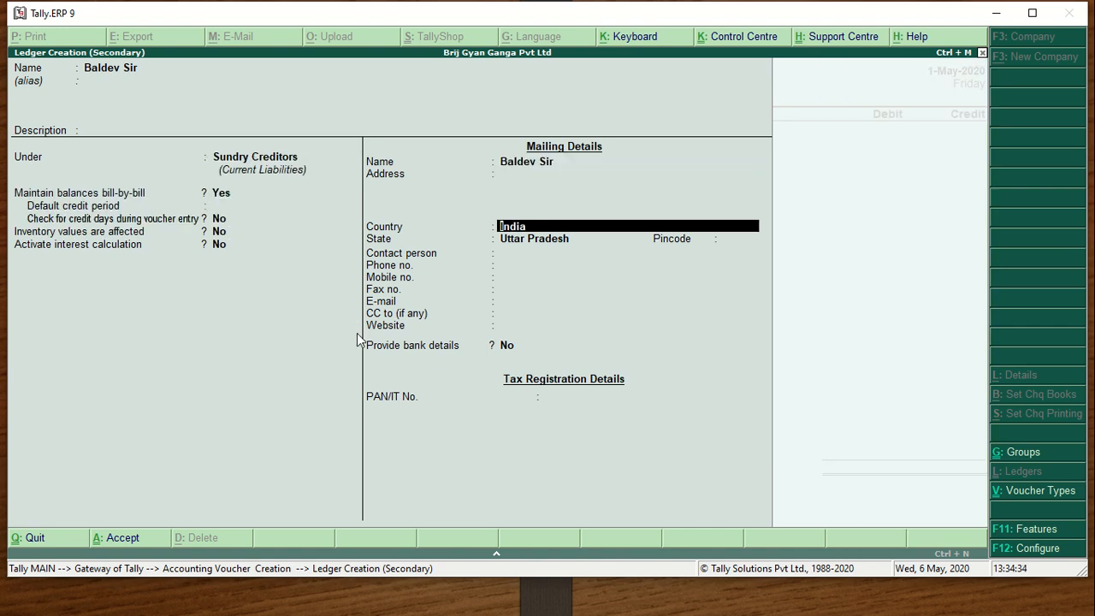
pyautogui.hotkey('ctrl', 'a')
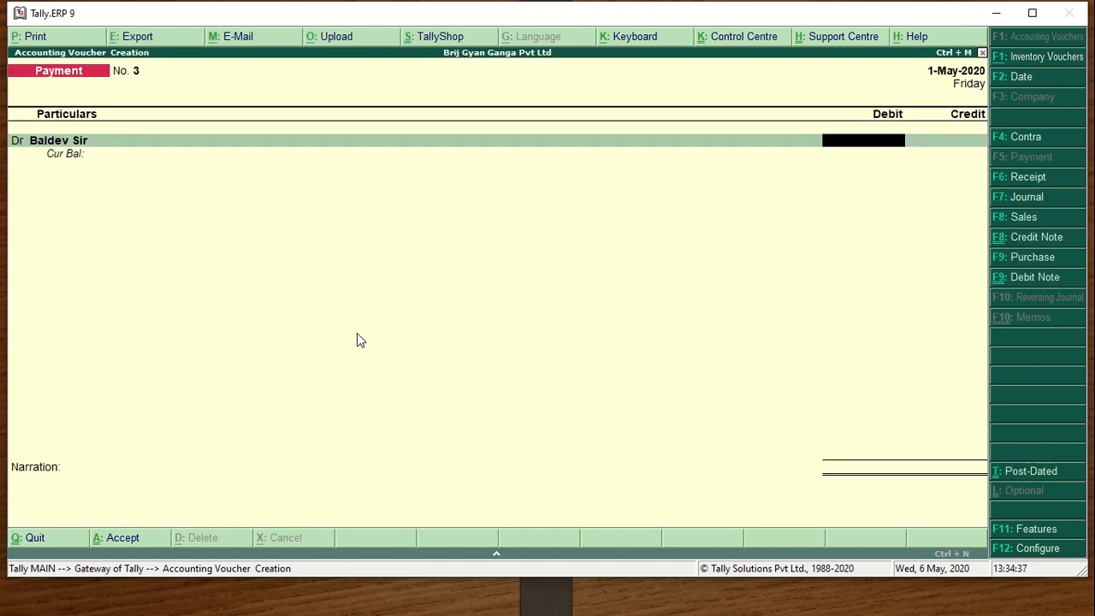
# Debit the new party ledger 2,000 in the payment voucher
pyautogui.write('2000')
pyautogui.press('Return')
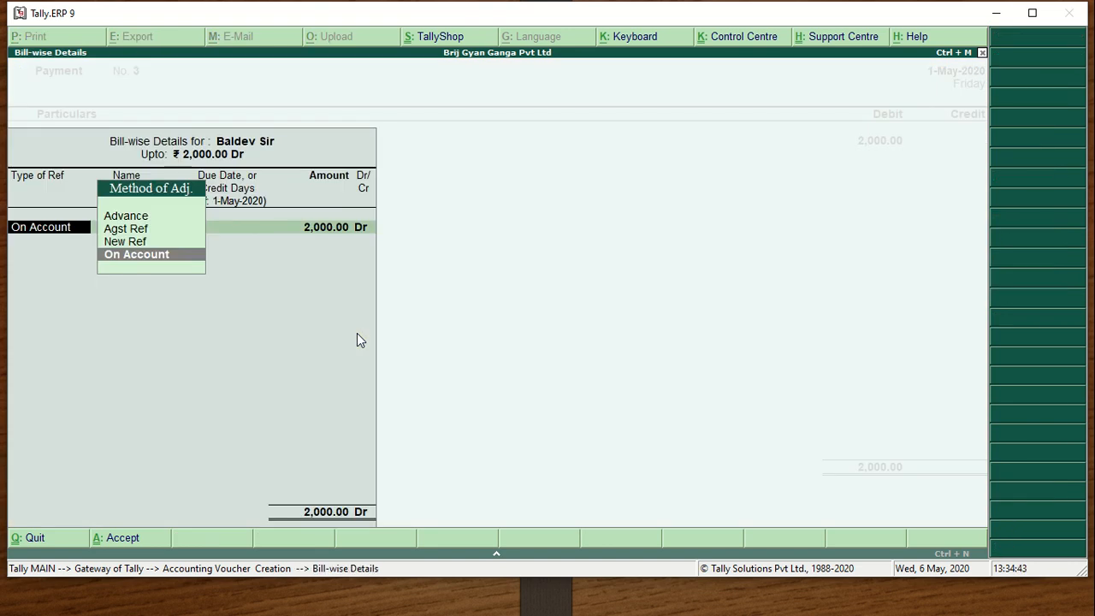
# Review the bill-wise adjustment methods and try On Account for the party's payment
pyautogui.press('Up')
pyautogui.press('Up')
pyautogui.press('Up')
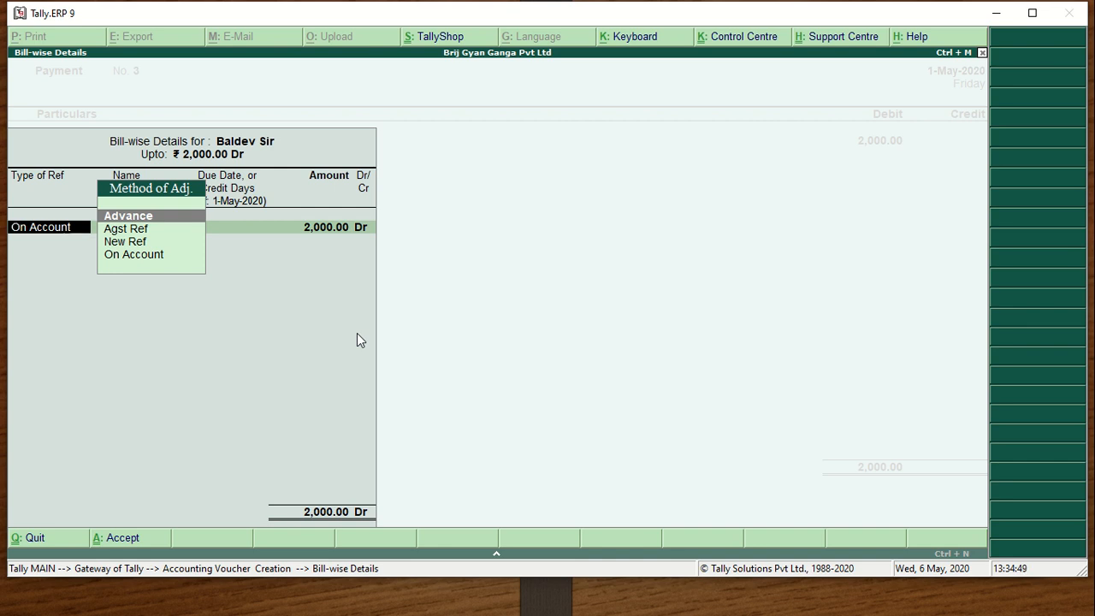
pyautogui.press('Down')
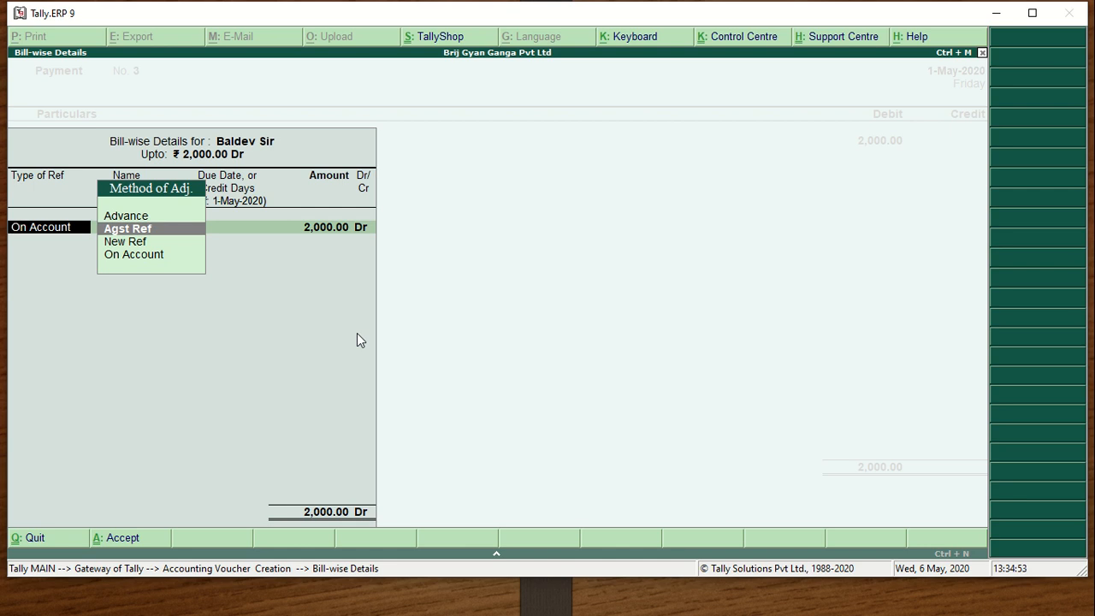
pyautogui.press('Down')
pyautogui.press('Down')
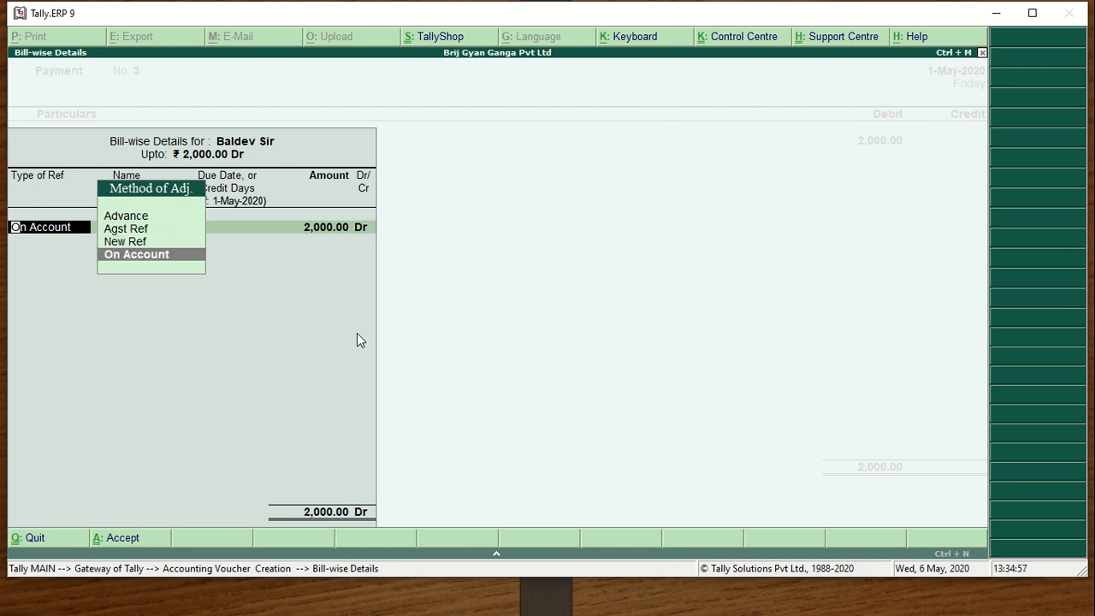
pyautogui.press('Return')
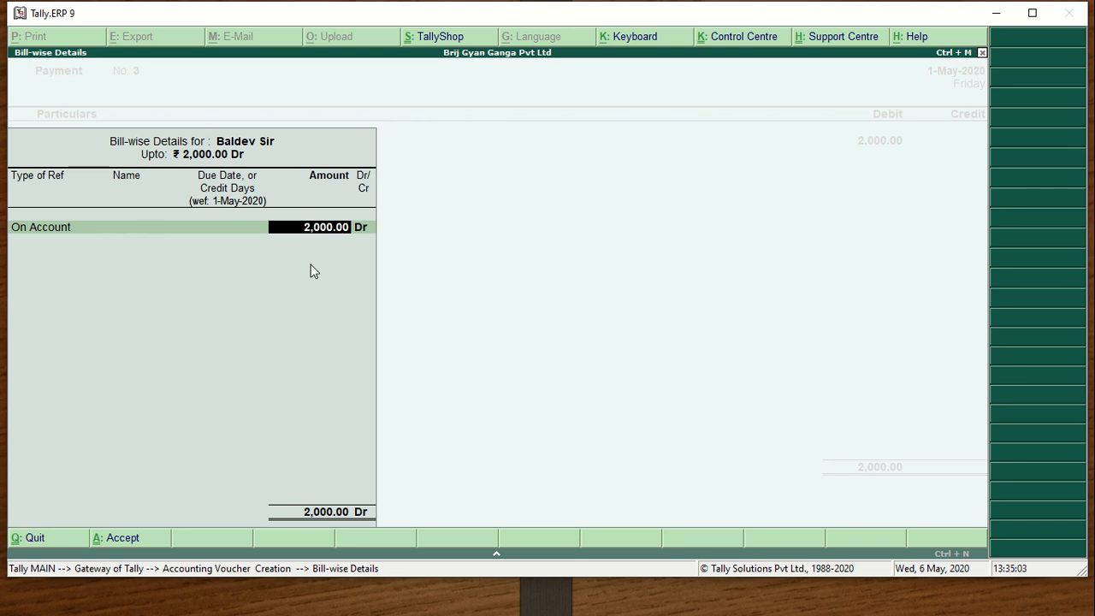
pyautogui.press('BackSpace')
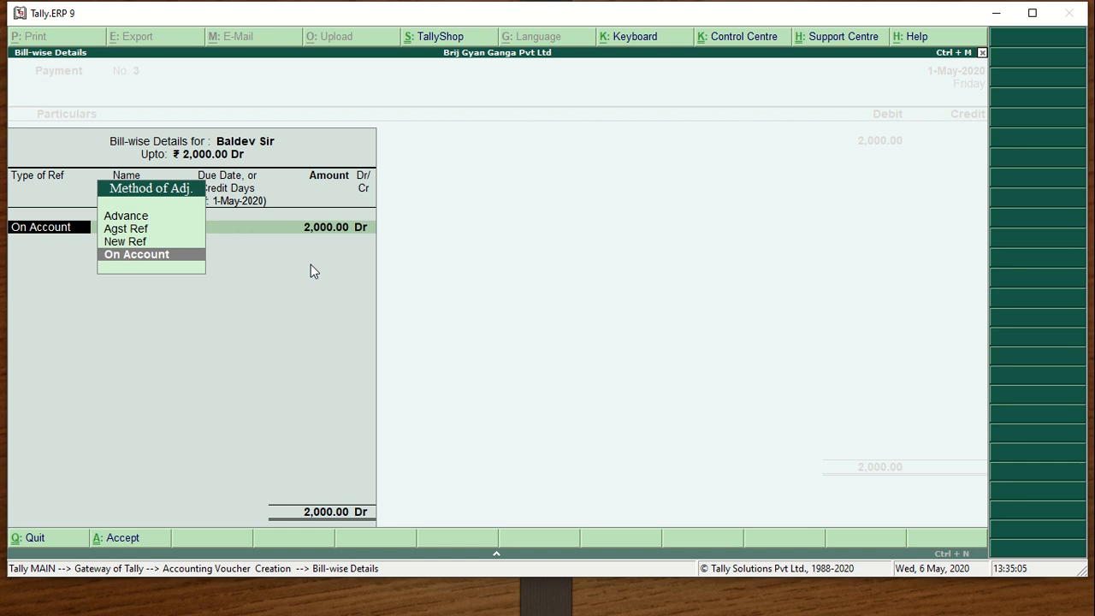
# Allocate the party's 2,000 as an Advance with reference 3, and save the payment voucher with Axis Bank credited
pyautogui.press('Up')
pyautogui.press('Up')
pyautogui.press('Up')
pyautogui.press('Return')
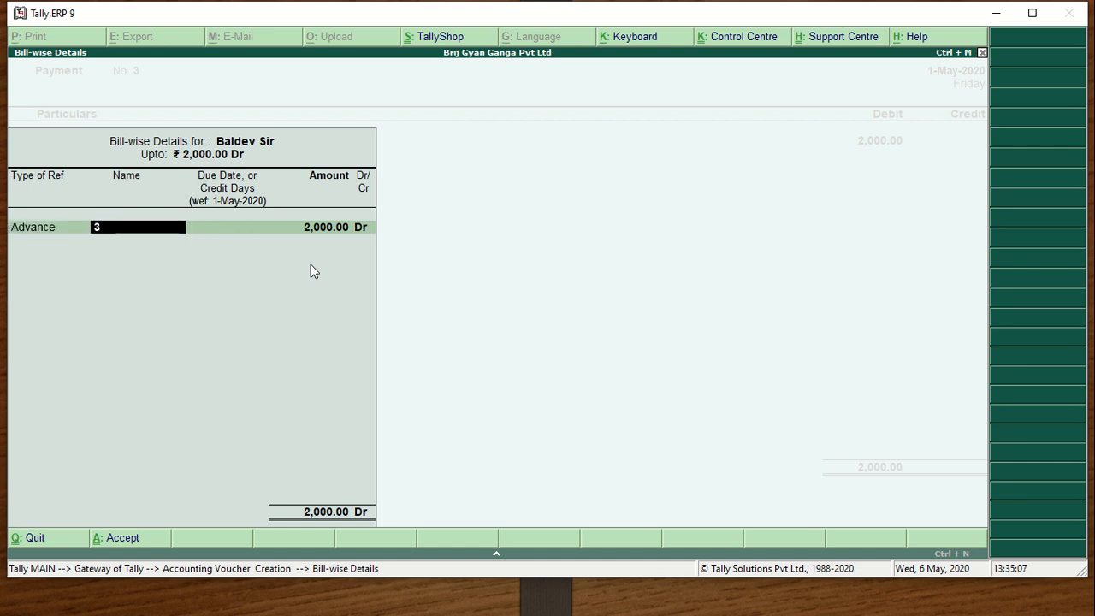
pyautogui.press('Return')
pyautogui.press('Return')
pyautogui.press('Return')
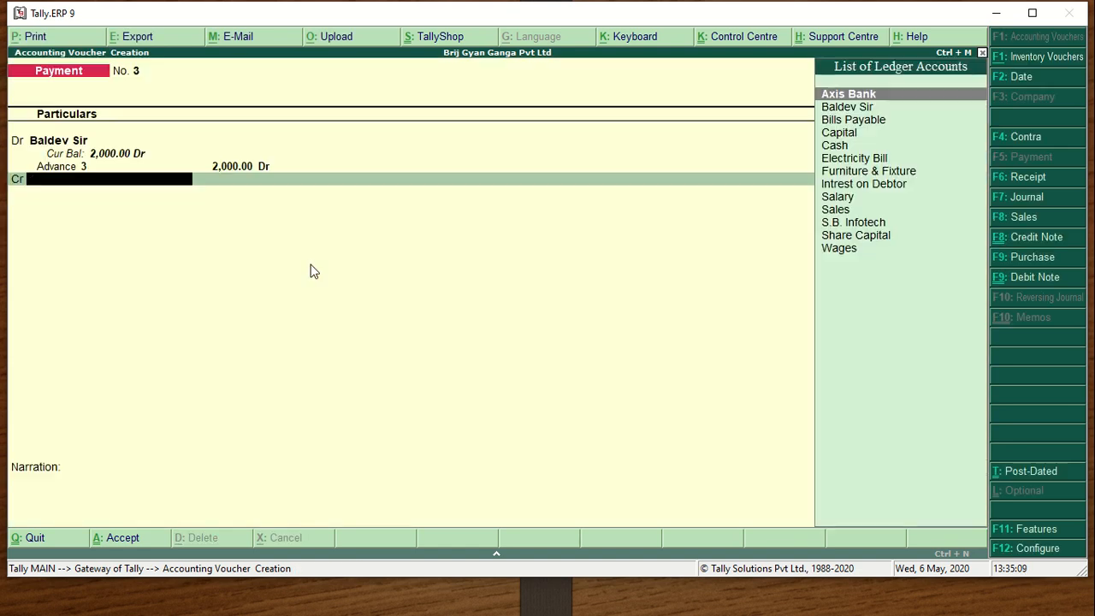
pyautogui.press('Return')
pyautogui.hotkey('ctrl', 'a')
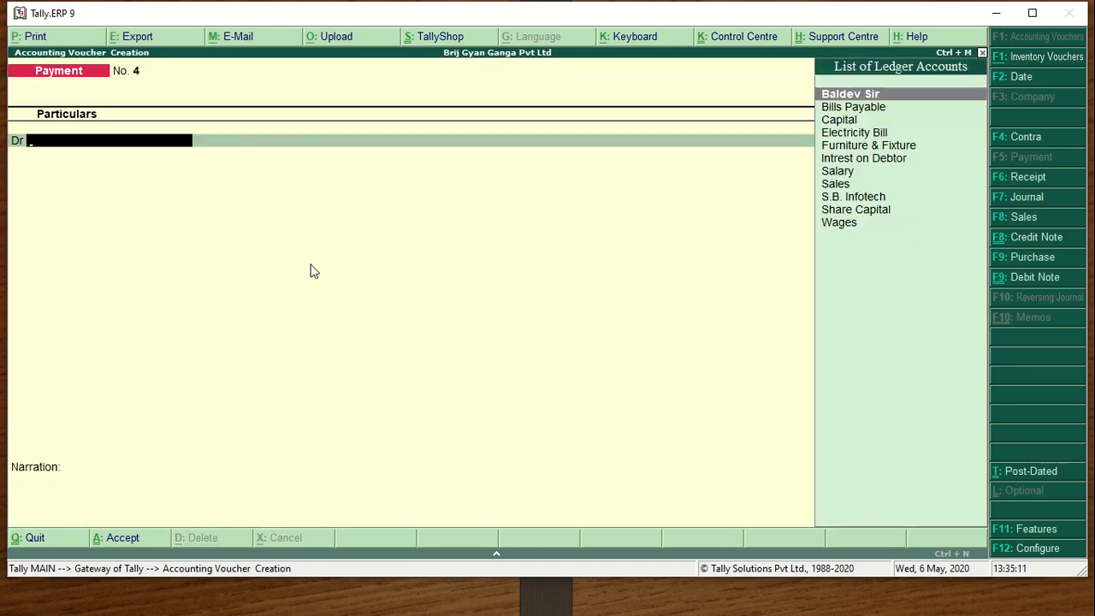
# Check the Objectives slide in PowerPoint, and return to Tally to leave voucher entry
pyautogui.hotkey('alt', 'Tab')
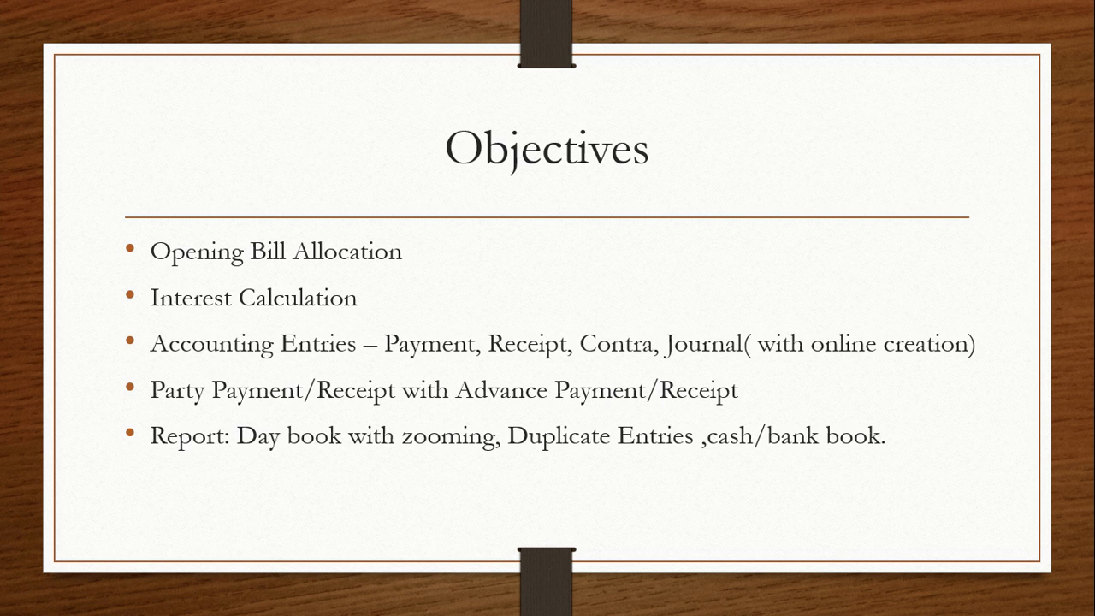
pyautogui.hotkey('alt', 'Tab')
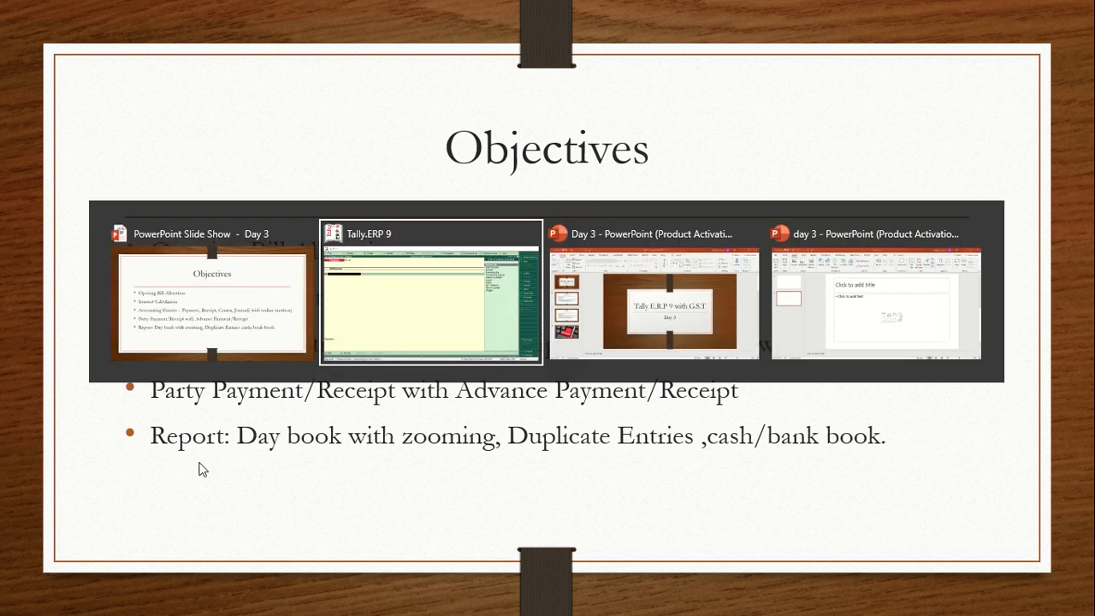
pyautogui.press('Escape')
pyautogui.press('Return')
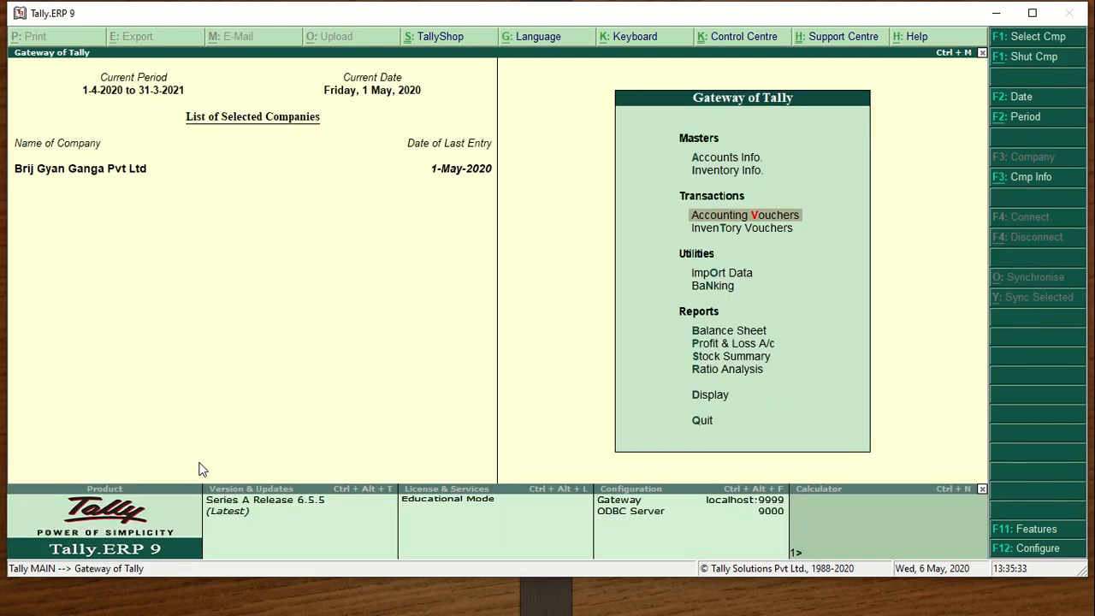
# View the Profit & Loss A/c and Stock Summary reports from the Gateway of Tally, closing each one
pyautogui.press('Down')
pyautogui.press('Down')
pyautogui.press('Down')
pyautogui.press('Down')
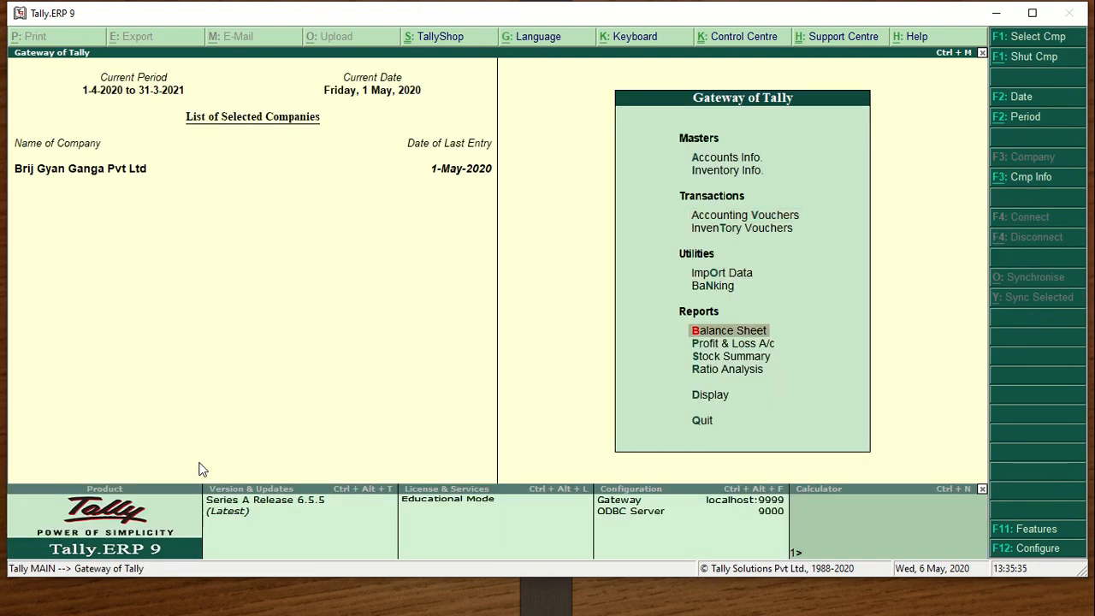
pyautogui.press('Down')
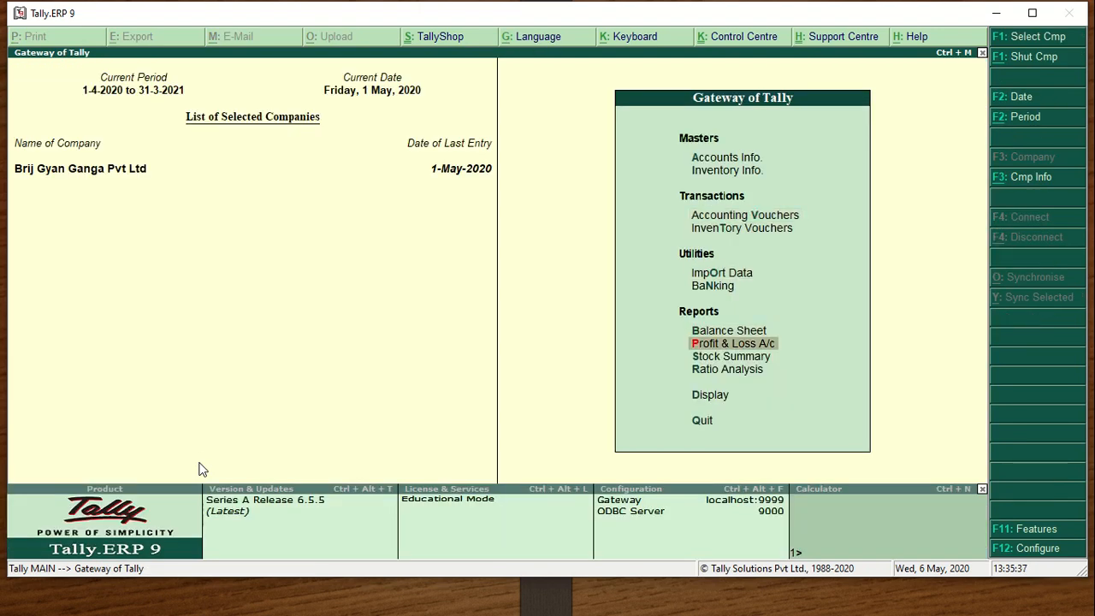
pyautogui.press('Return')
pyautogui.press('Escape')
pyautogui.press('Down')
pyautogui.press('Return')
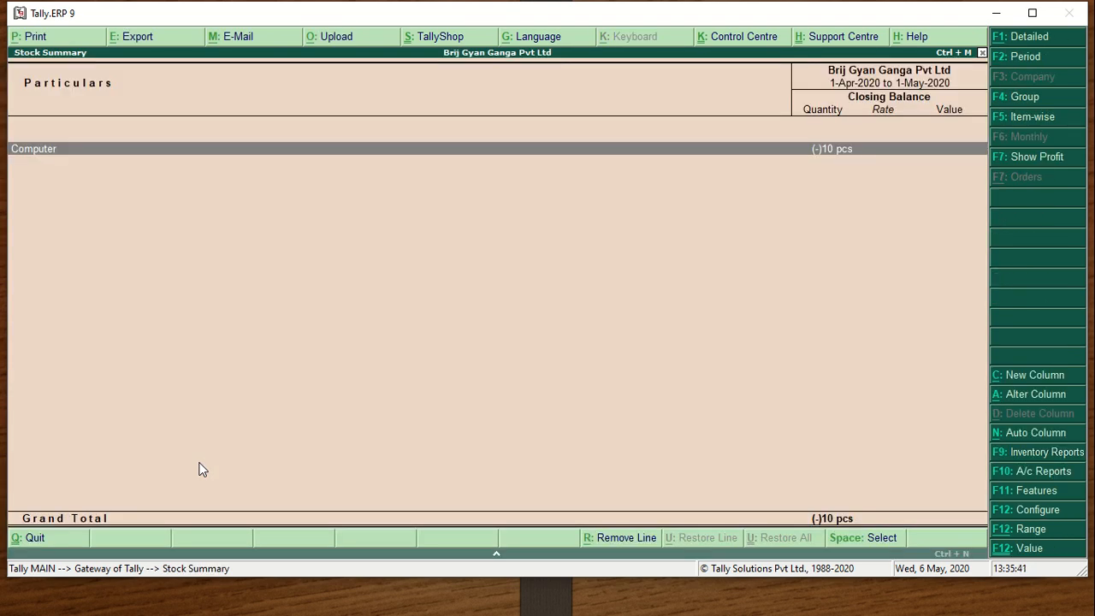
pyautogui.press('Escape')
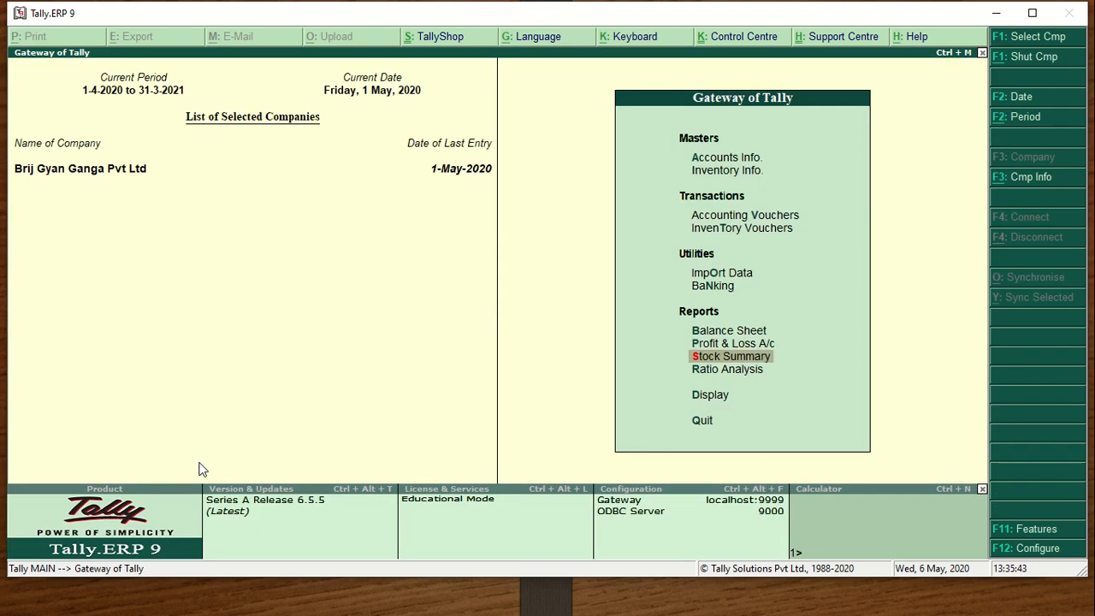
# Open the Day Book report from the Gateway of Tally's Display options
pyautogui.press('Down')
pyautogui.press('Down')
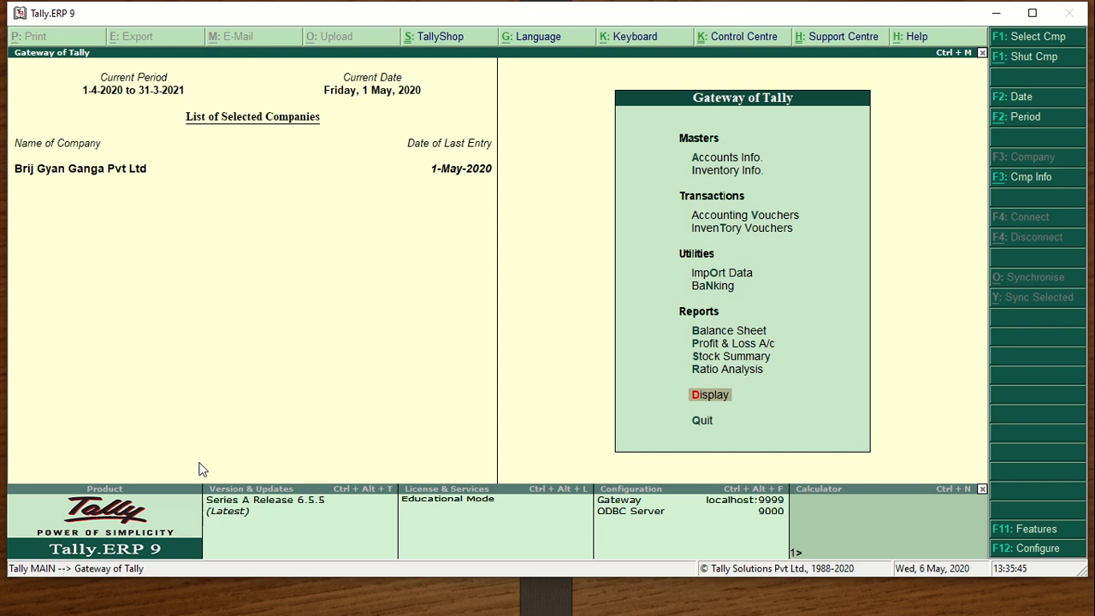
pyautogui.press('Return')
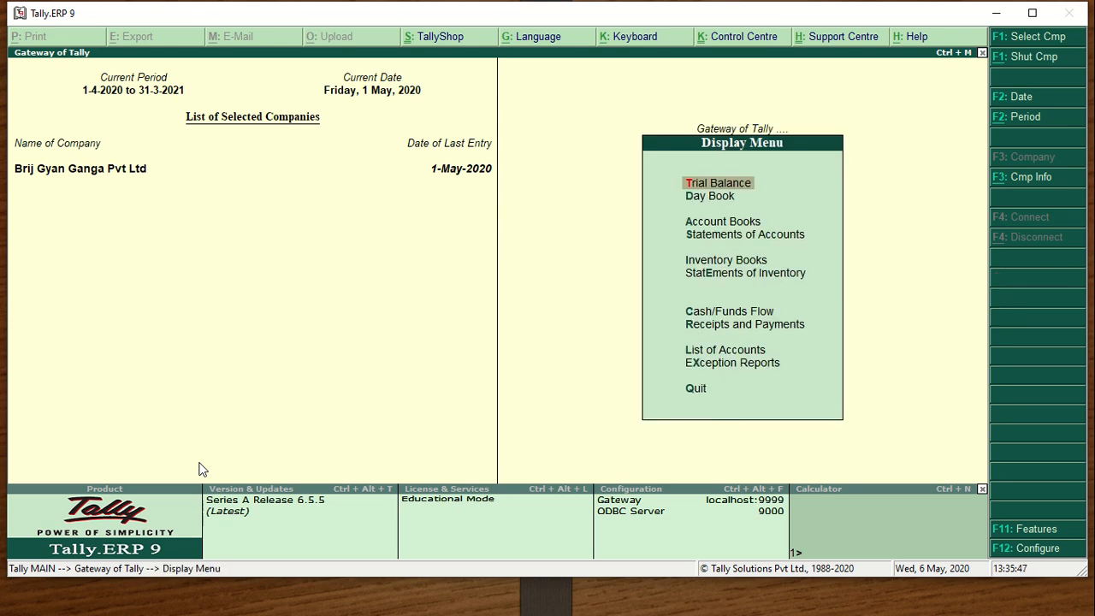
pyautogui.press('Down')
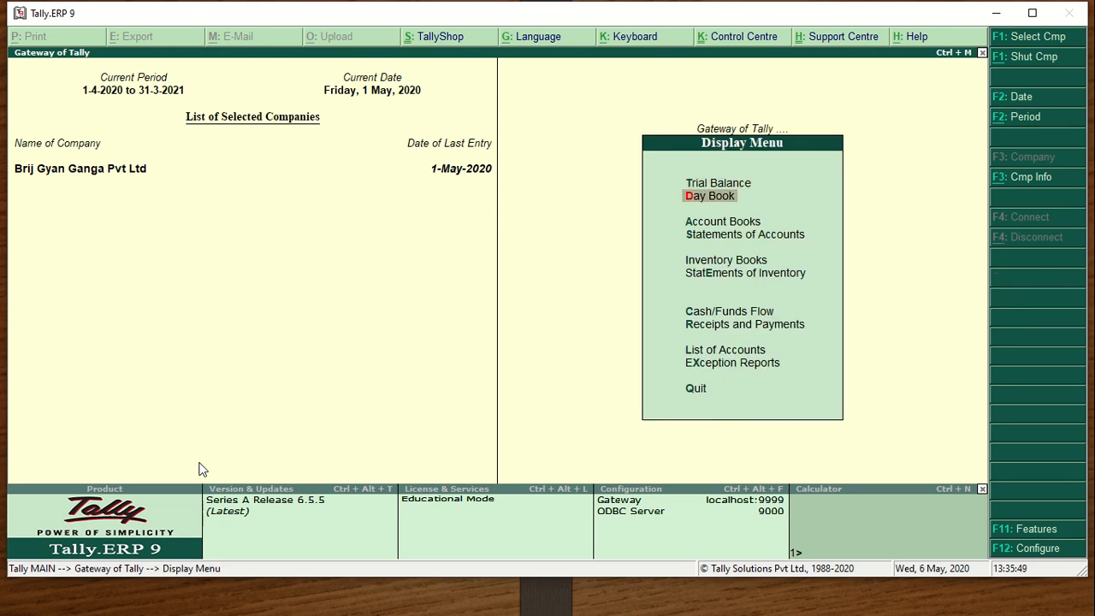
pyautogui.press('Return')
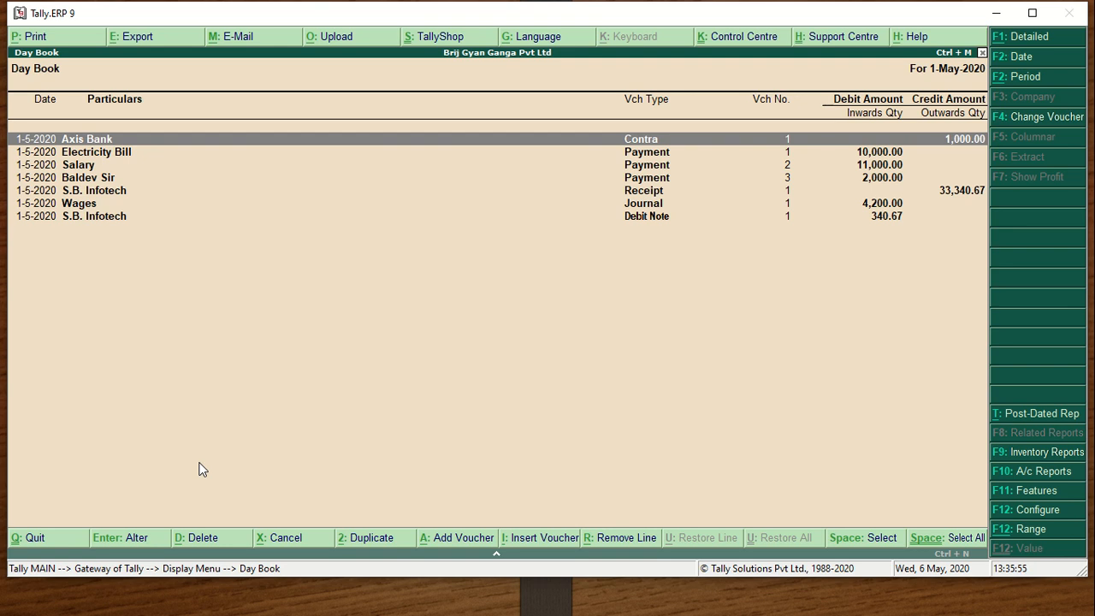
# Set the Day Book period from 1-4-2020 to 31-3-2021
pyautogui.press('F2')
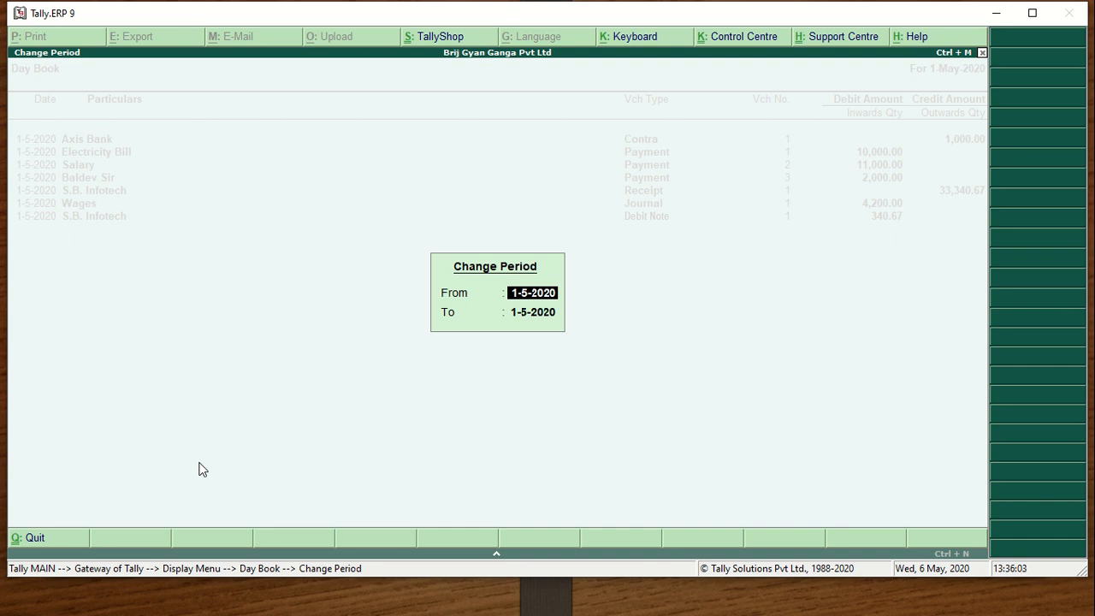
pyautogui.write('1.')
pyautogui.write('4')
pyautogui.press('Return')
pyautogui.write('31.3')
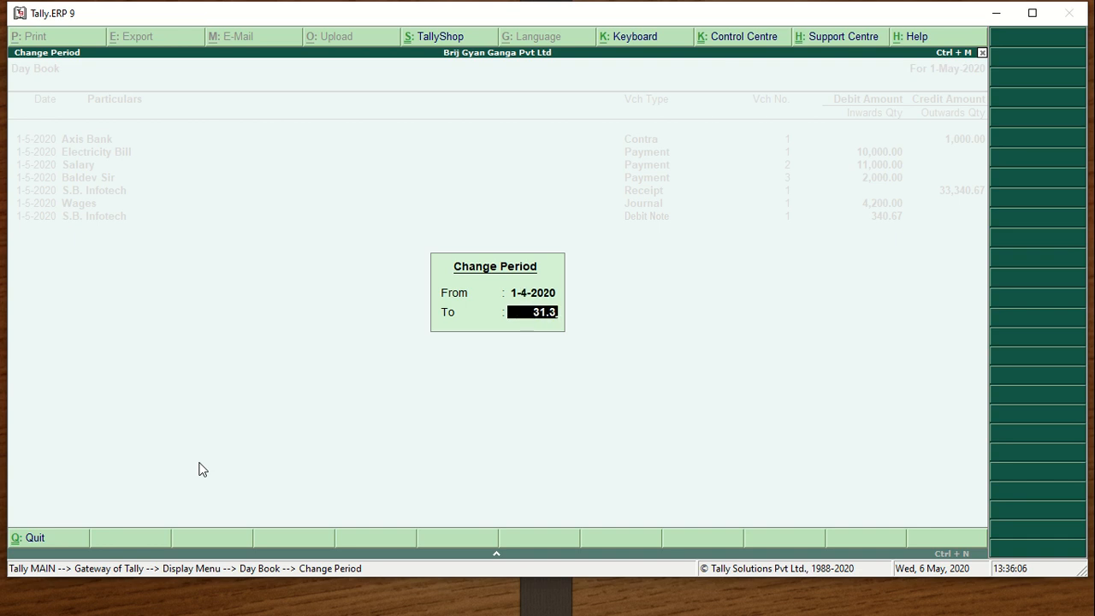
pyautogui.press('Return')
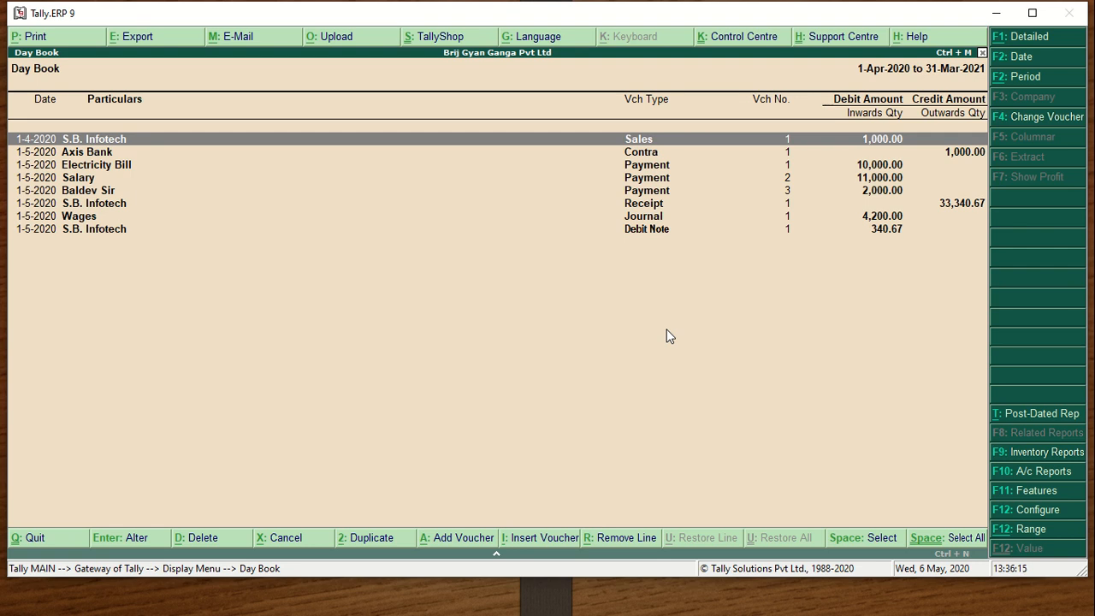
# Filter the Day Book to list only Sales vouchers for the selected period
pyautogui.press('F4')
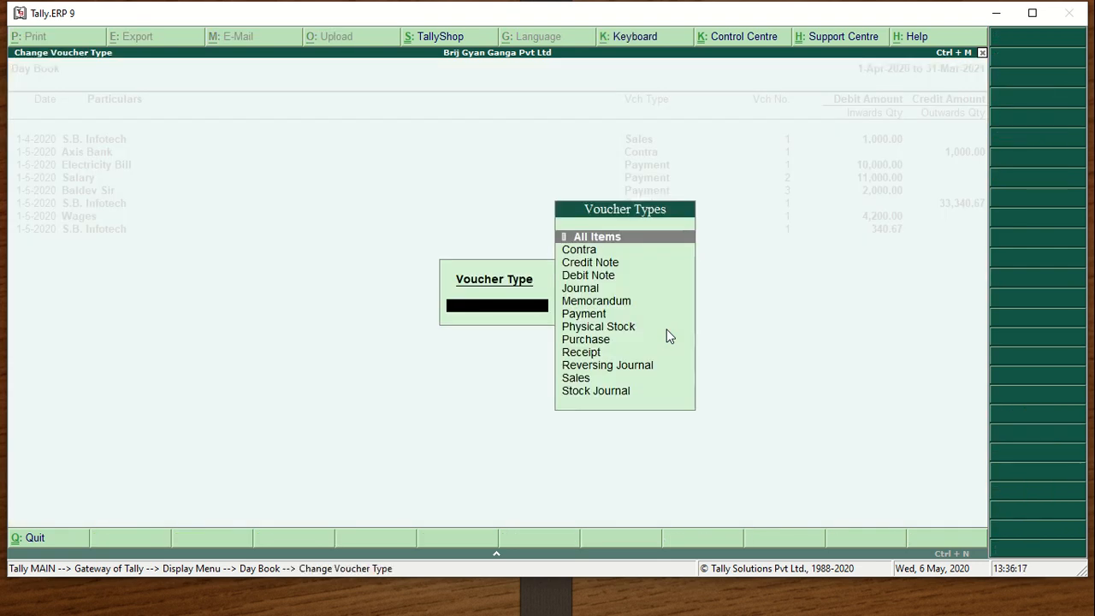
pyautogui.press('Down')
pyautogui.press('Down')
pyautogui.press('Down')
pyautogui.press('Down')
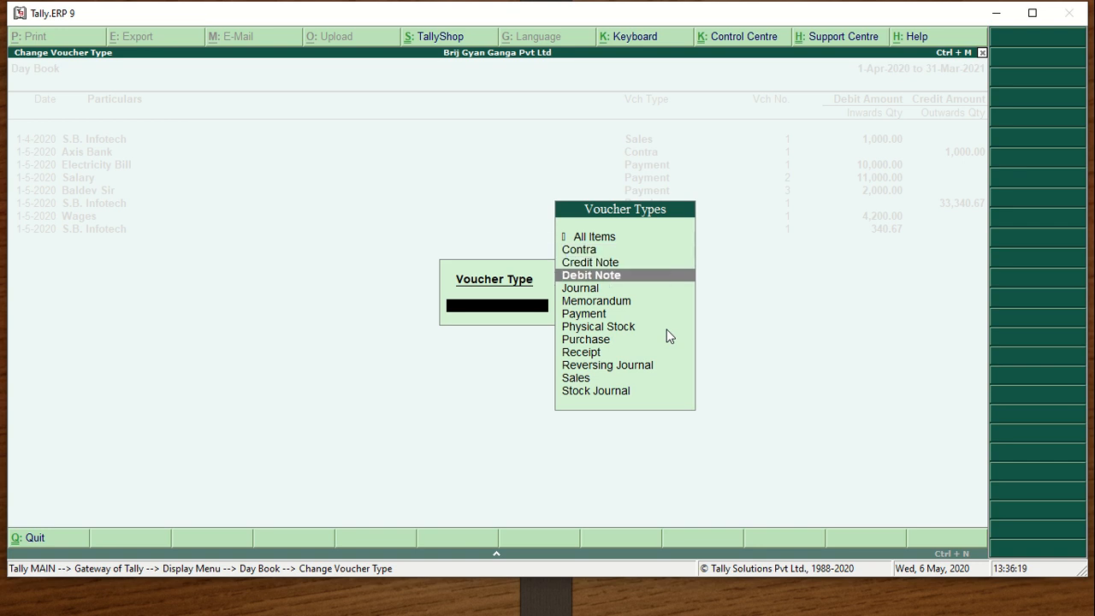
pyautogui.press('Down')
pyautogui.press('Down')
pyautogui.press('Down')
pyautogui.press('Down')
pyautogui.press('Down')
pyautogui.press('Down')
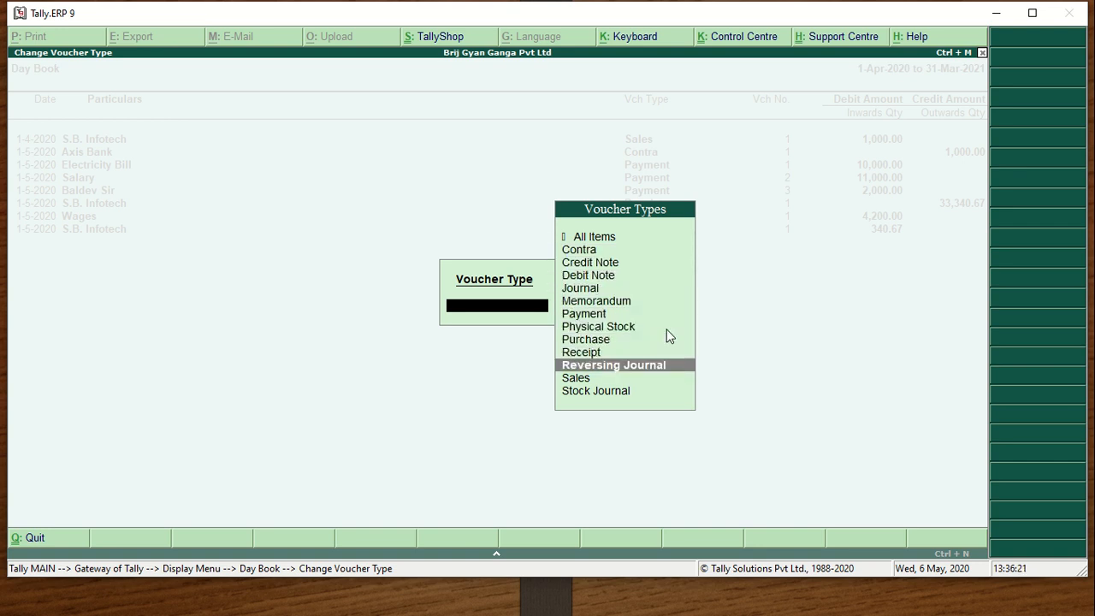
pyautogui.press('Down')
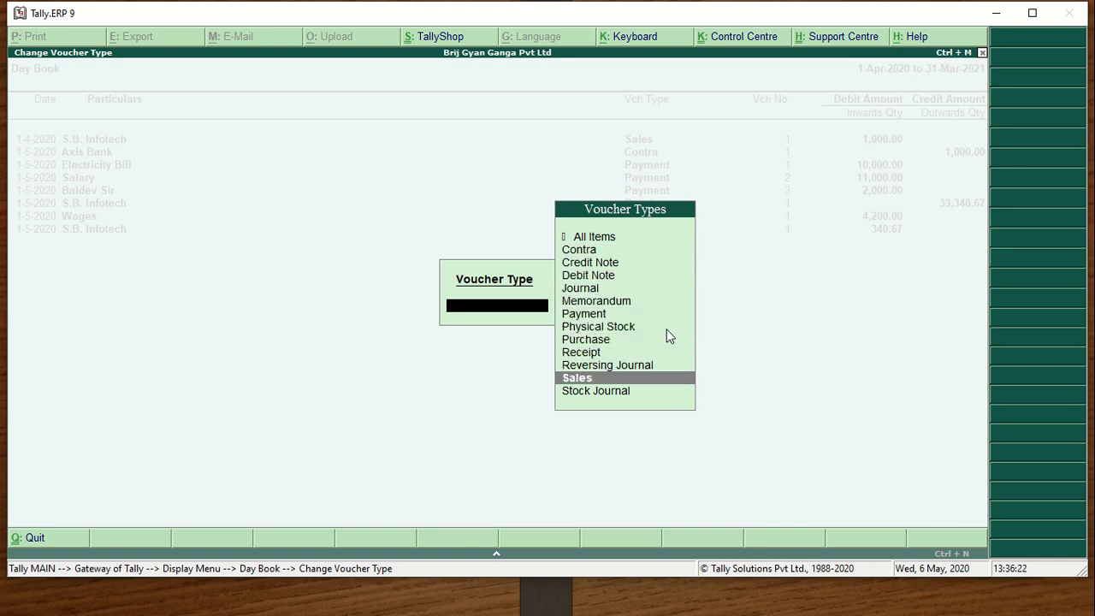
pyautogui.press('Return')
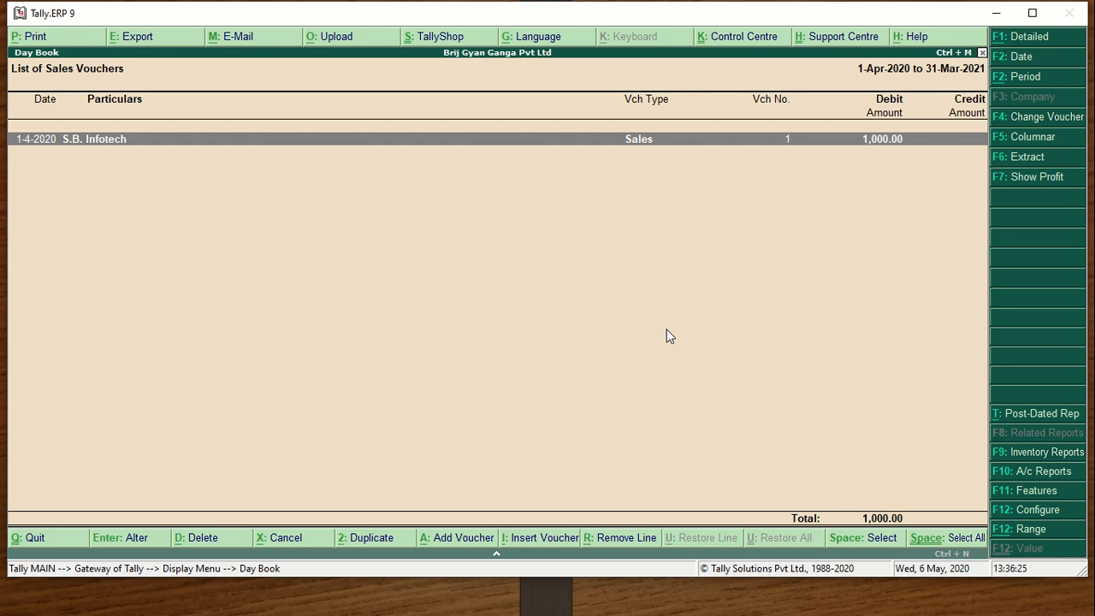
# Close the list of sales vouchers and reopen the Day Book from the Gateway of Tally's Display options
pyautogui.press('Escape')
pyautogui.press('Escape')
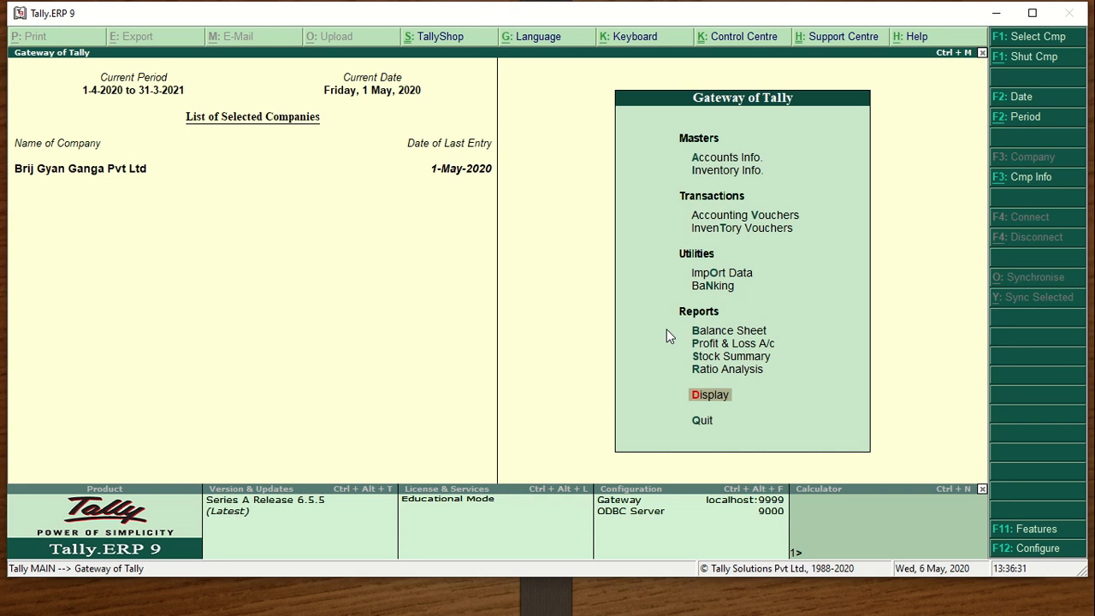
pyautogui.press('Return')
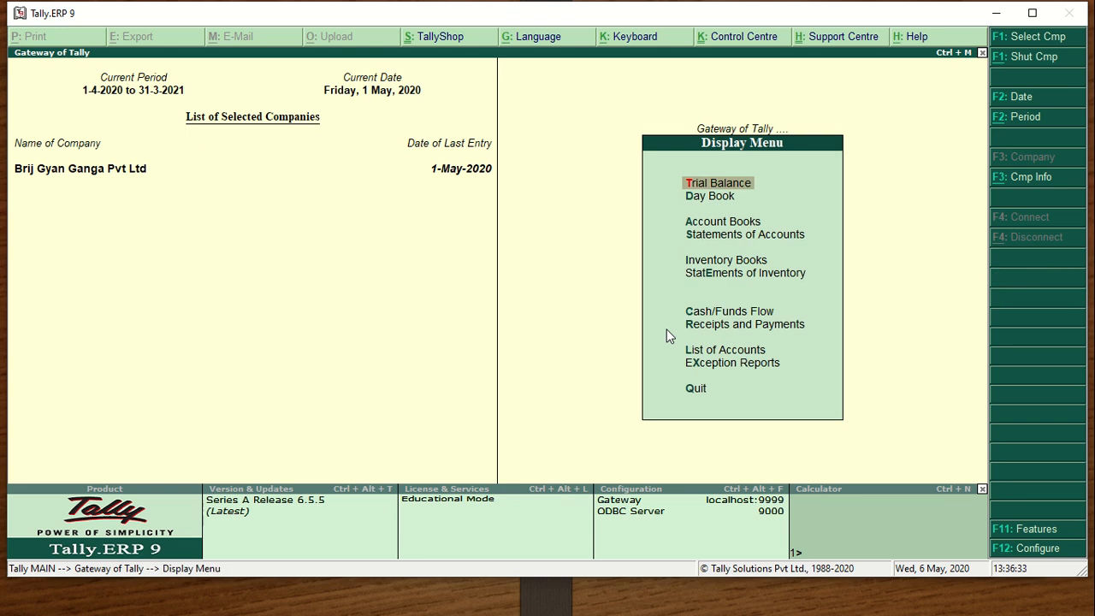
pyautogui.press('d')
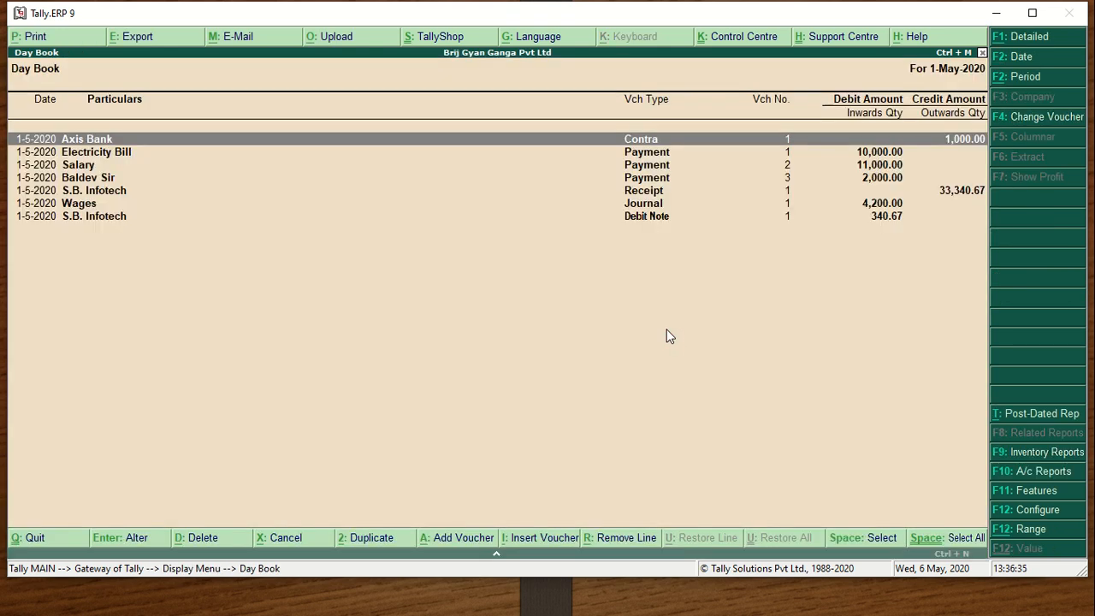
# Open the Axis Bank Contra voucher from the Day Book to view its entry, and return to the list
pyautogui.press('Return')
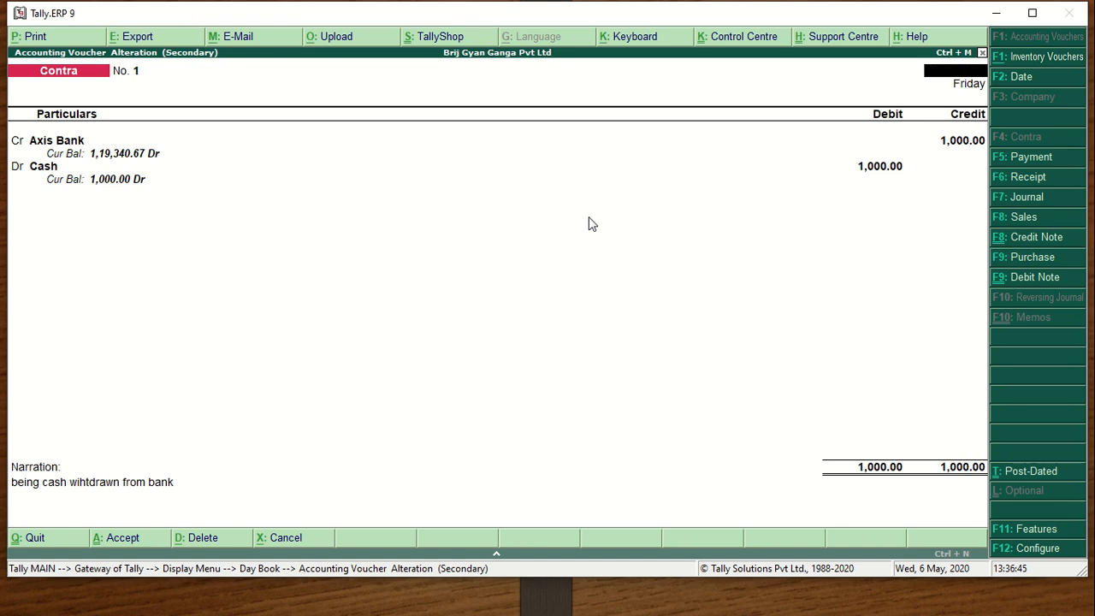
pyautogui.press('Escape')
pyautogui.press('Return')
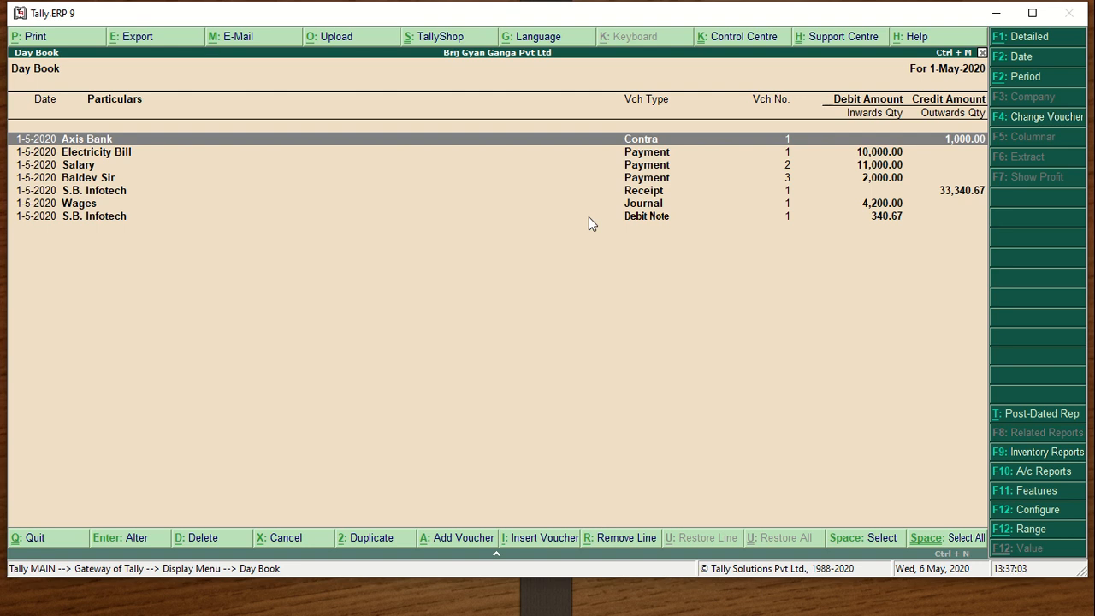
pyautogui.hotkey('alt', '2')
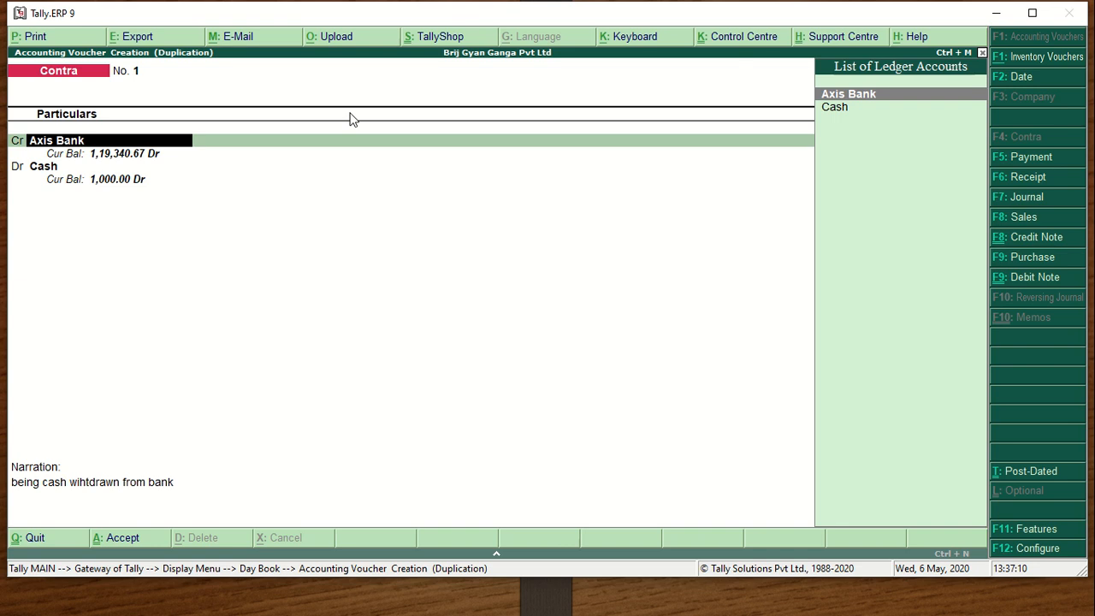
pyautogui.press('Escape')
pyautogui.press('Escape')
pyautogui.press('Down')
pyautogui.press('Down')
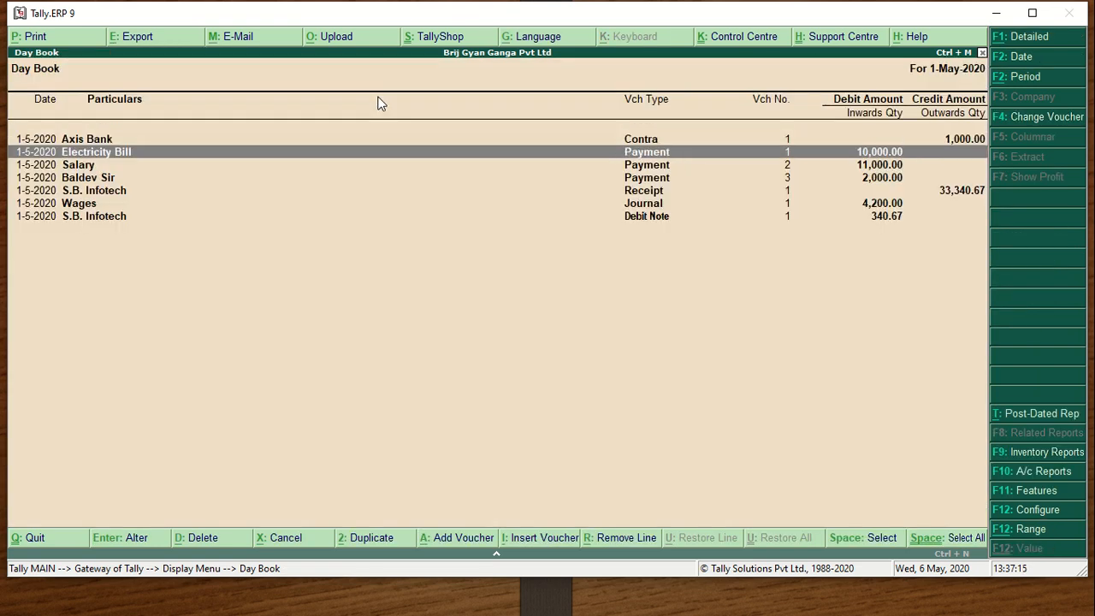
pyautogui.press('Up')
pyautogui.press('Up')
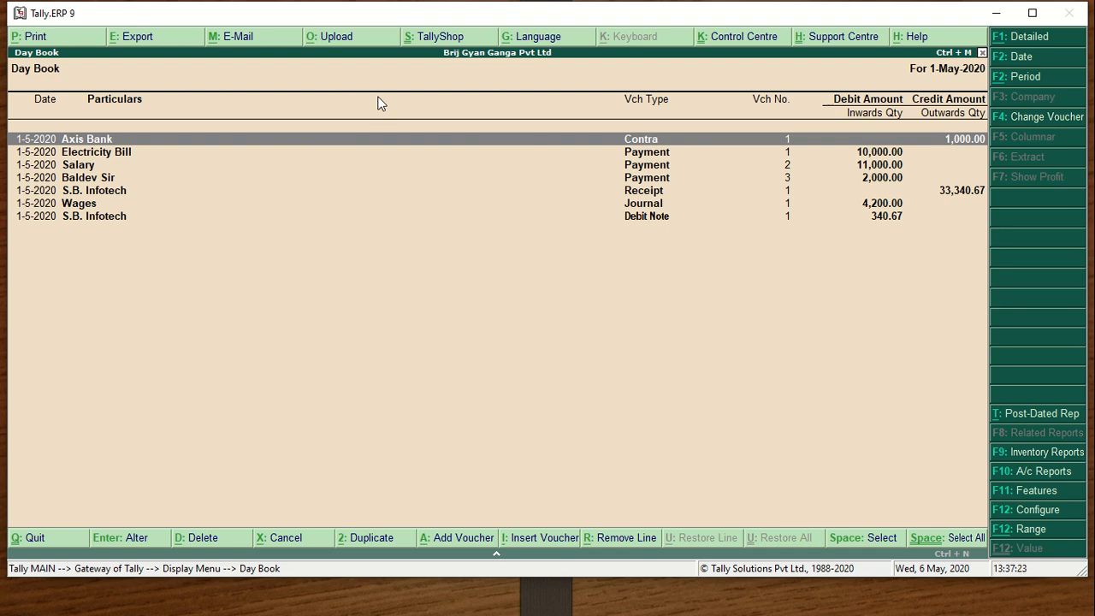
# Duplicate the Axis Bank Contra voucher, keeping its ledgers and 1,000.00 amount, save the copy, and close the Day Book
pyautogui.hotkey('alt', '2')
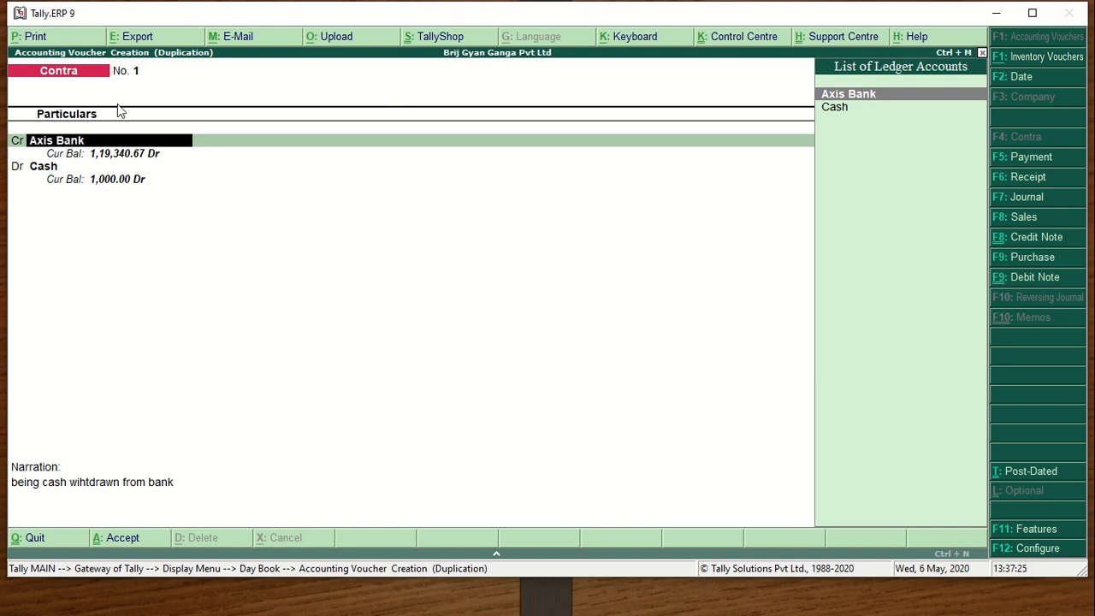
pyautogui.press('Return')
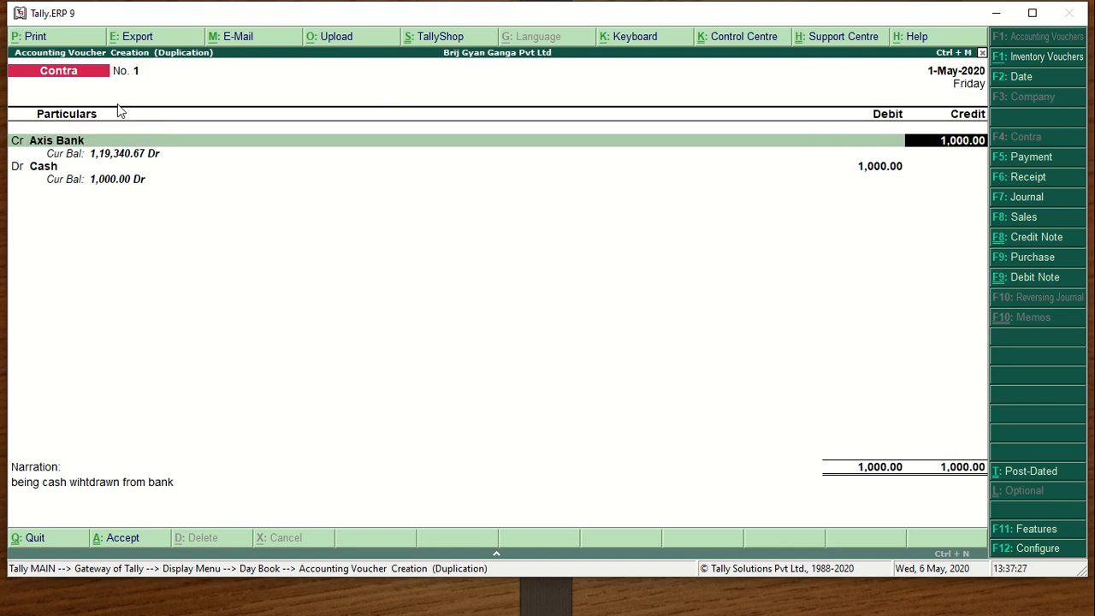
pyautogui.press('Return')
pyautogui.press('Return')
pyautogui.press('Return')
pyautogui.press('Return')
pyautogui.press('Return')
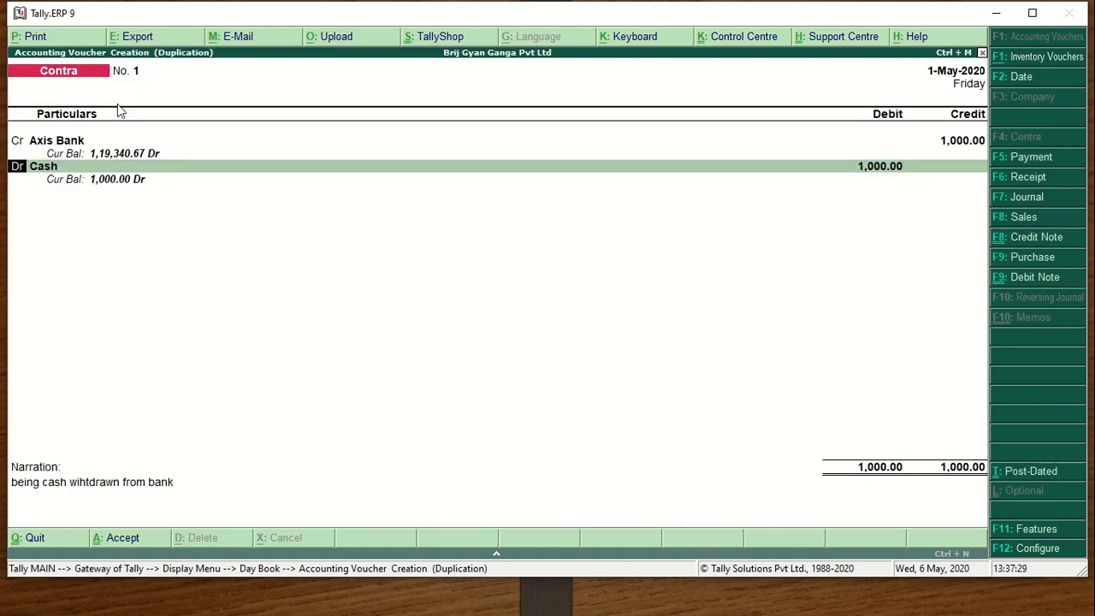
pyautogui.hotkey('ctrl', 'a')
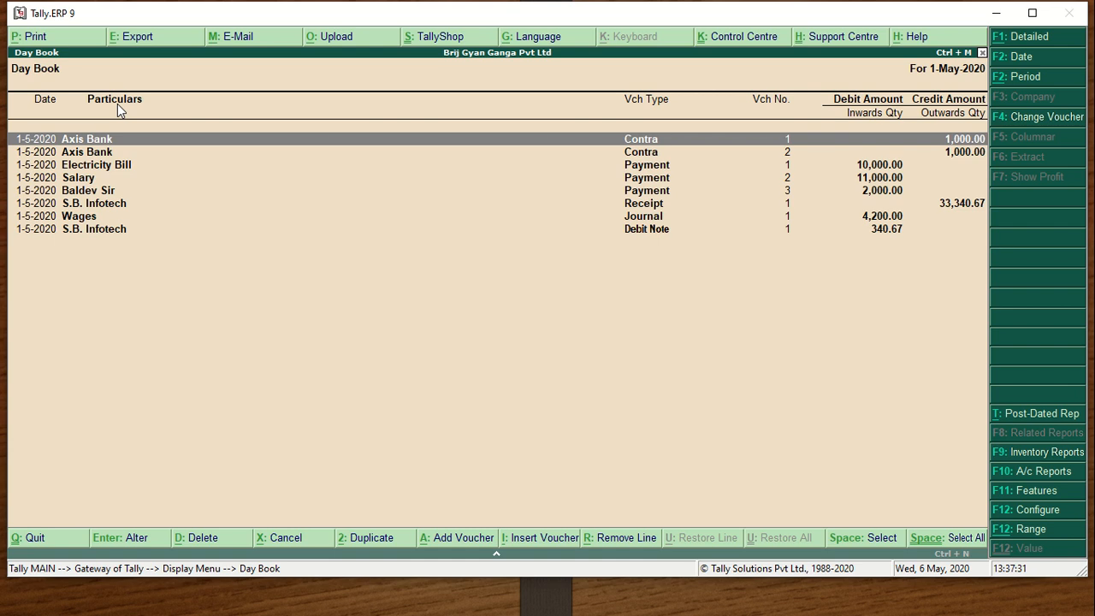
pyautogui.press('Down')
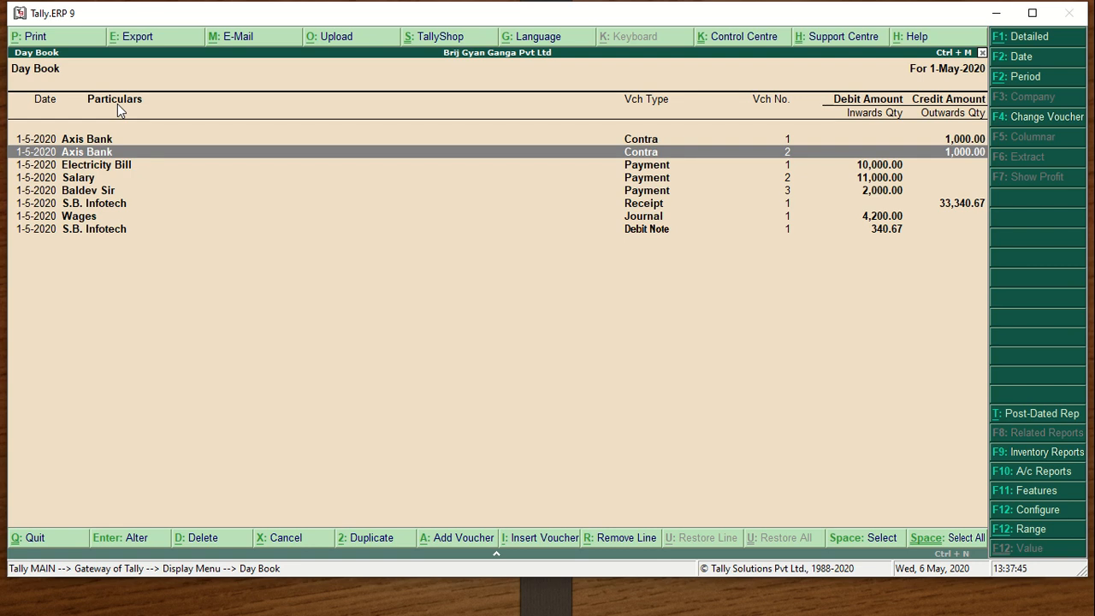
pyautogui.press('Escape')
pyautogui.press('Escape')
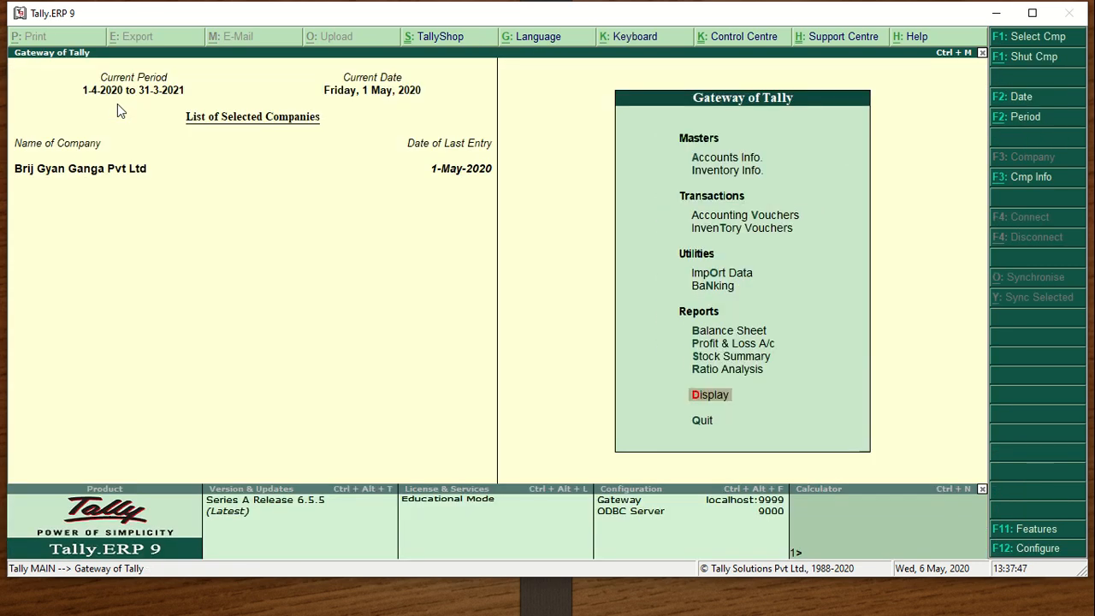
pyautogui.press('Up')
pyautogui.press('Up')
pyautogui.press('Up')
pyautogui.press('Up')
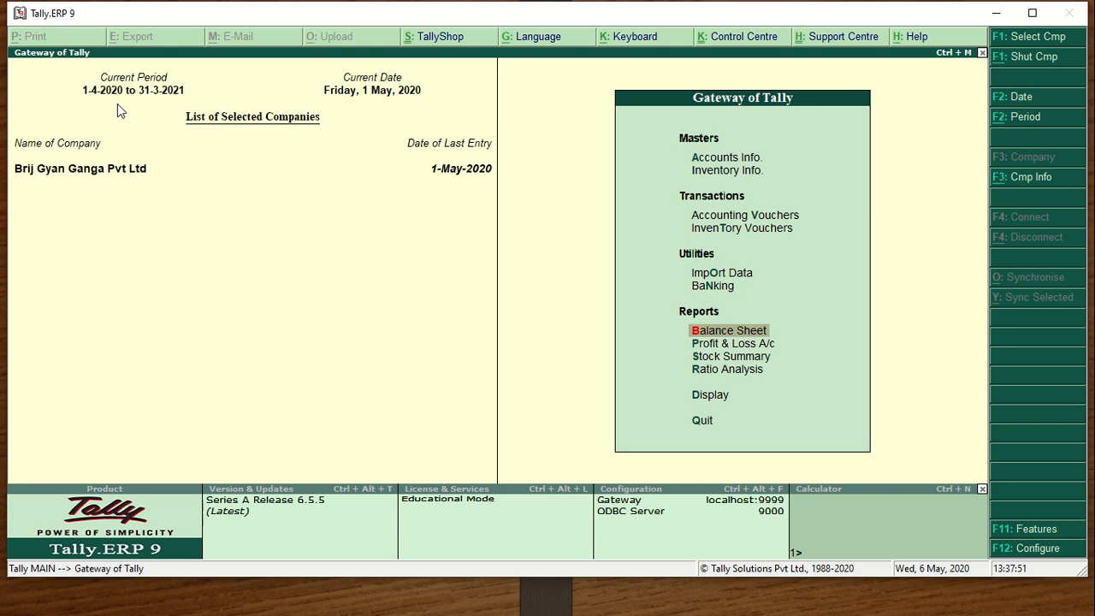
pyautogui.press('Down')
pyautogui.press('Down')
pyautogui.press('Down')
pyautogui.press('Down')
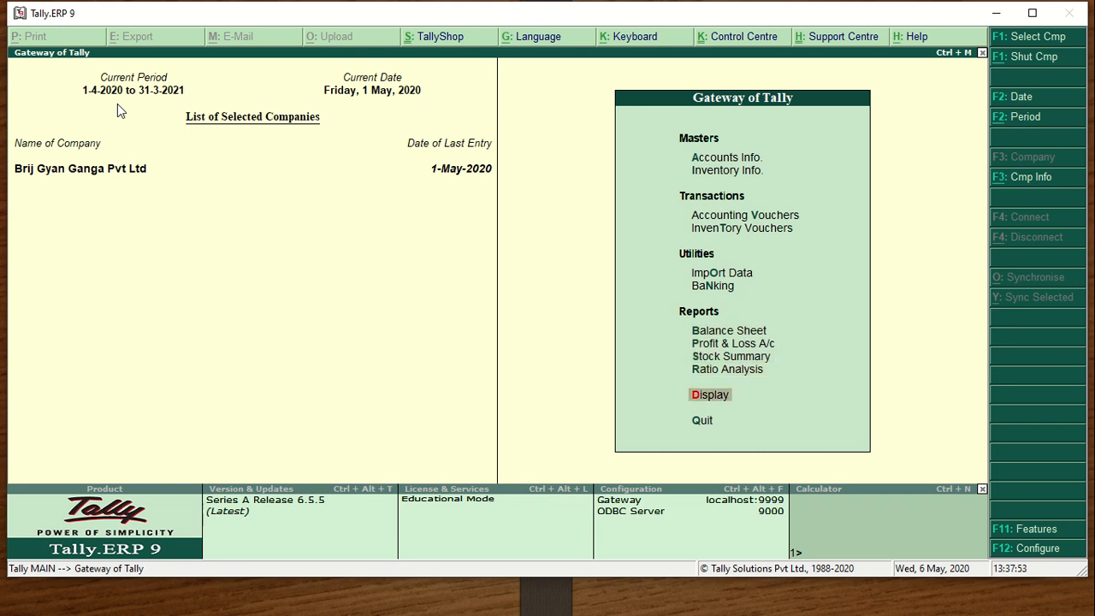
# Open the Cash/Bank Book(s) report from Account Books in the Display options
pyautogui.press('Return')
pyautogui.press('Down')
pyautogui.press('Down')
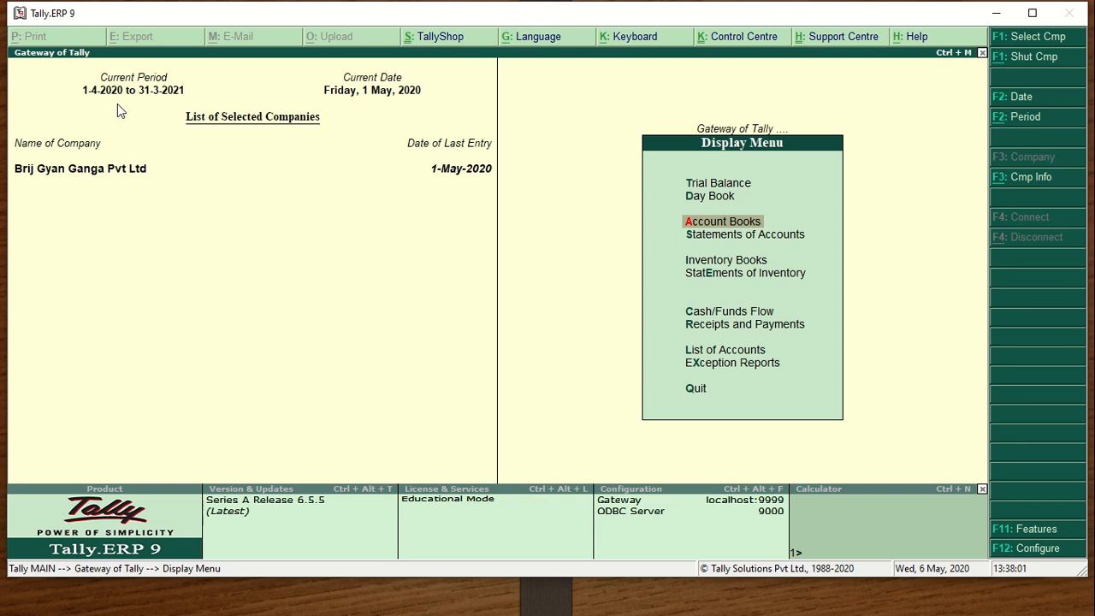
pyautogui.press('Return')
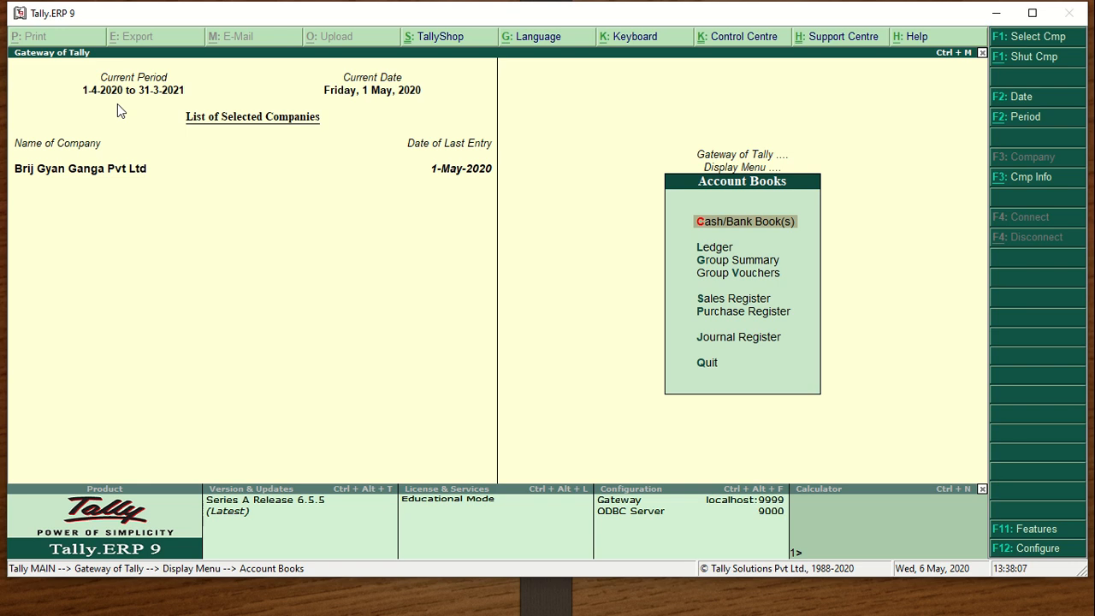
pyautogui.press('Return')
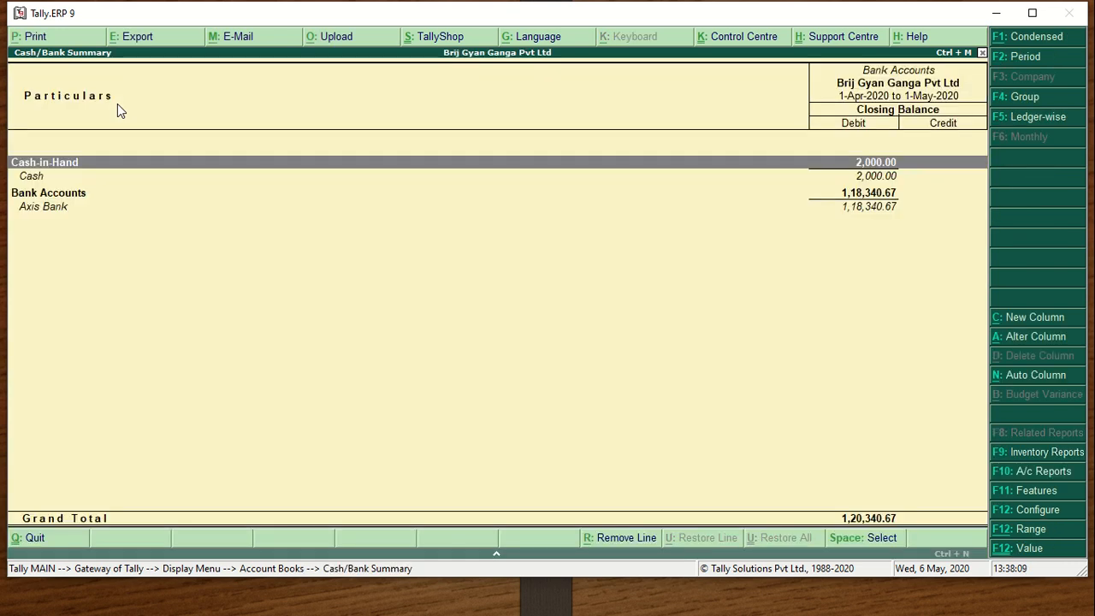
# Open Axis Bank's monthly summary from the Cash/Bank Summary and drill down to its May vouchers
pyautogui.press('Down')
pyautogui.press('Down')
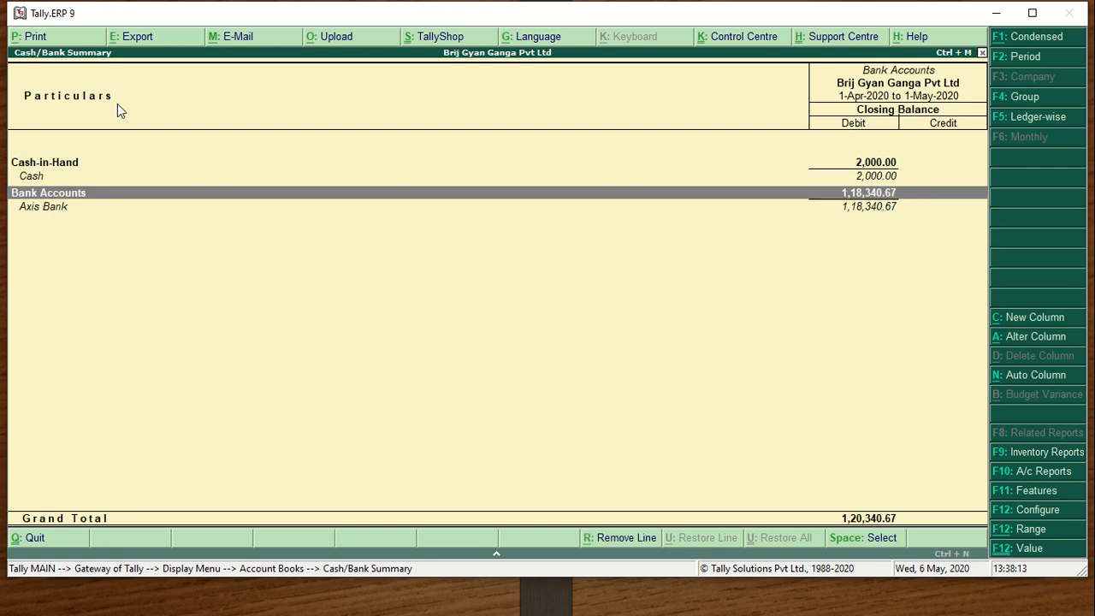
pyautogui.press('Down')
pyautogui.press('Return')
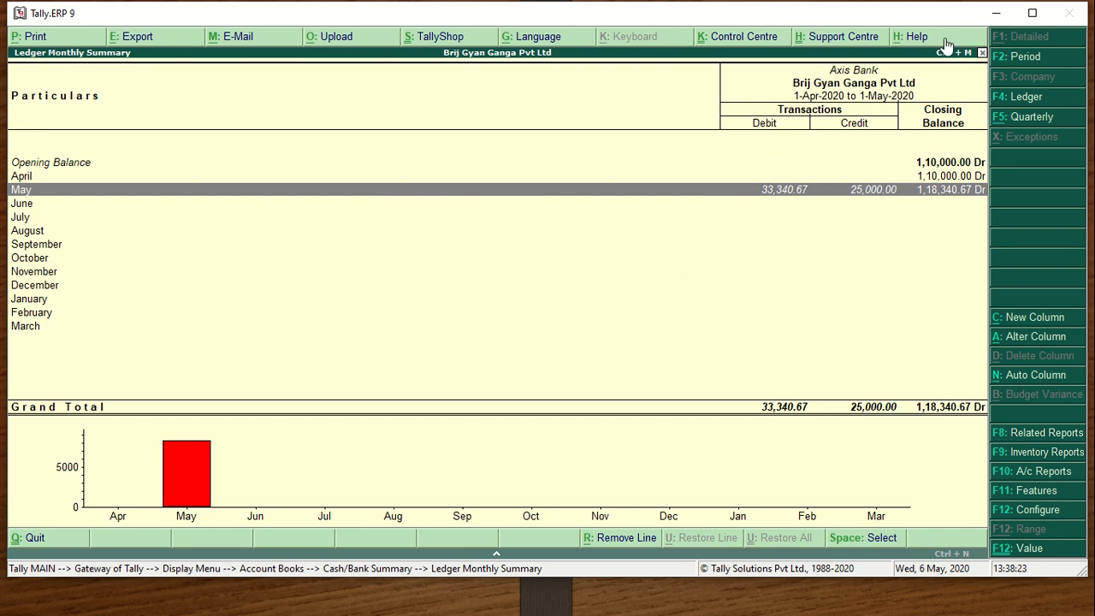
pyautogui.doubleClick(902, 192)
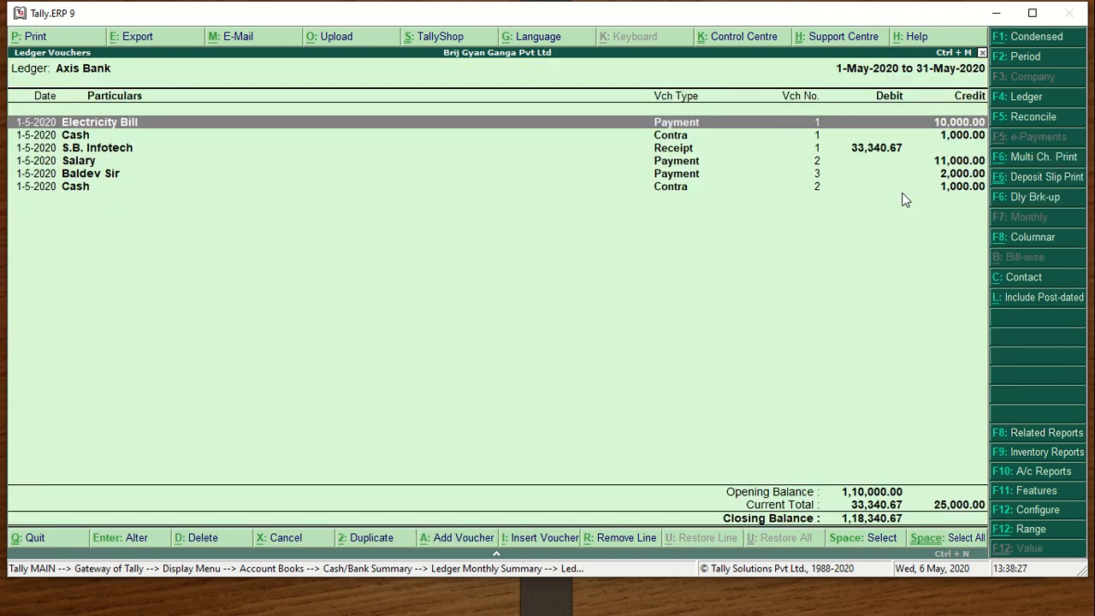
# Look through the Axis Bank ledger's May payment, contra and receipt vouchers
pyautogui.press('Down')
pyautogui.press('Down')
pyautogui.press('Down')
pyautogui.press('Down')
pyautogui.press('Down')
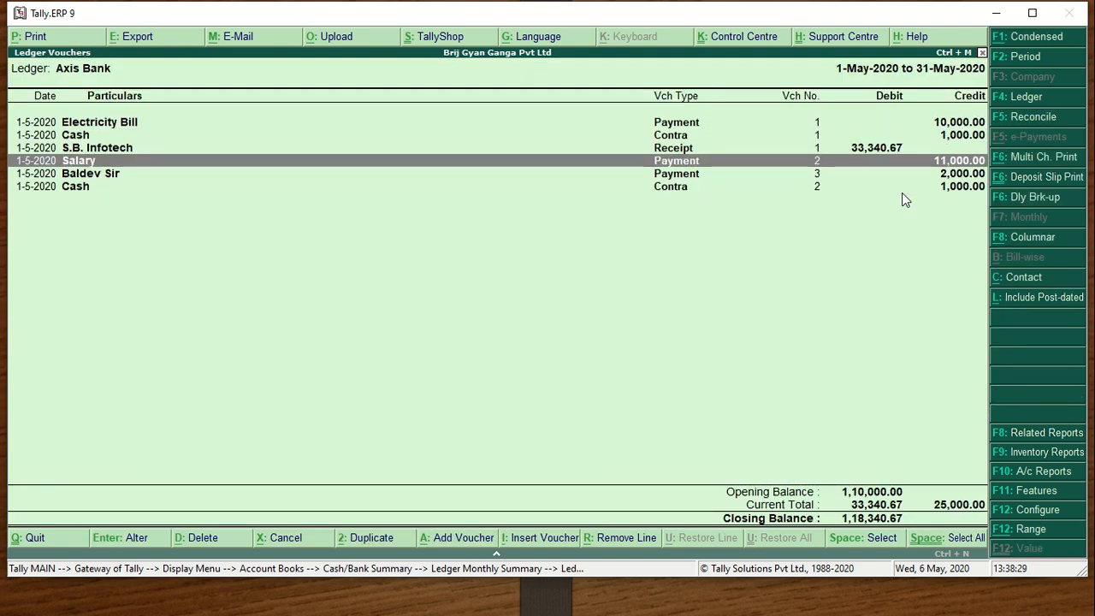
pyautogui.press('Up')
pyautogui.press('Up')
pyautogui.press('Up')
pyautogui.press('Up')
pyautogui.press('Up')
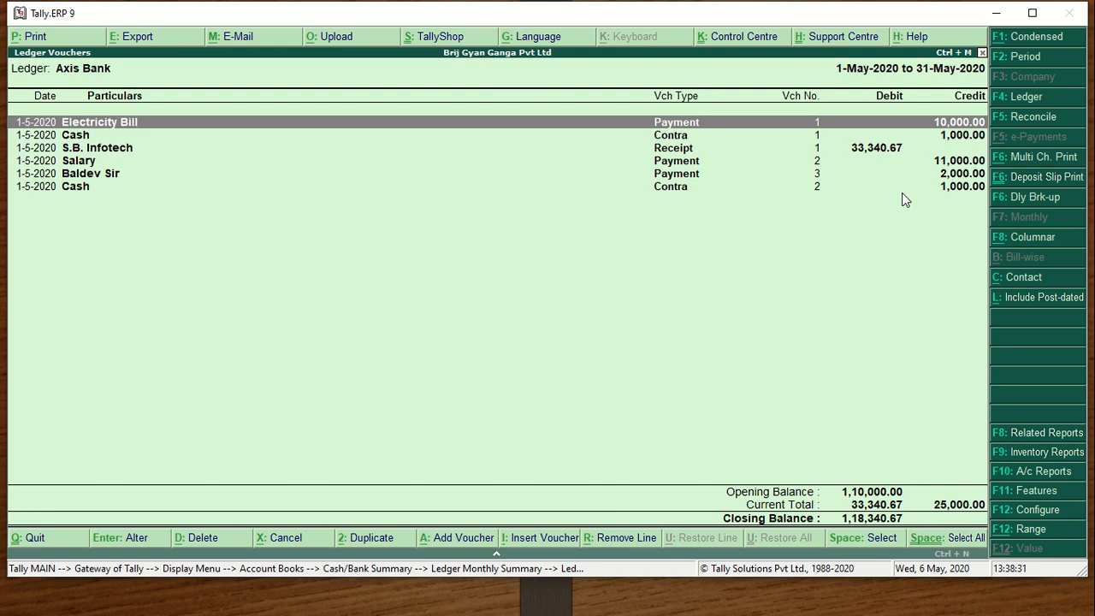
# View the Electricity Bill payment voucher from the Axis Bank ledger, and return to the Cash/Bank Summary
pyautogui.press('Return')
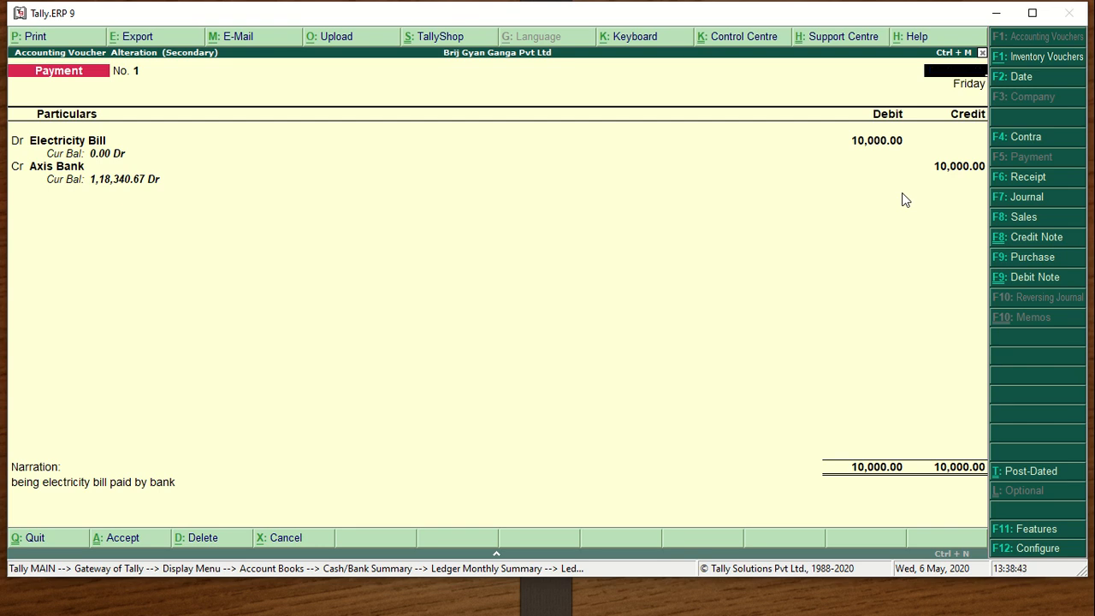
pyautogui.press('Escape')
pyautogui.press('Escape')
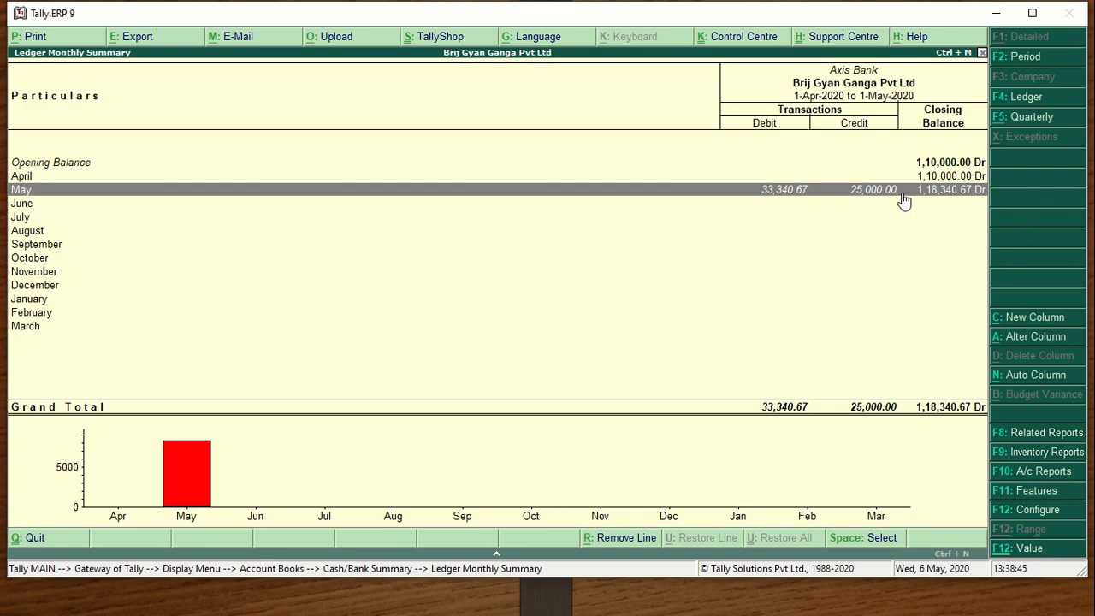
pyautogui.press('Escape')
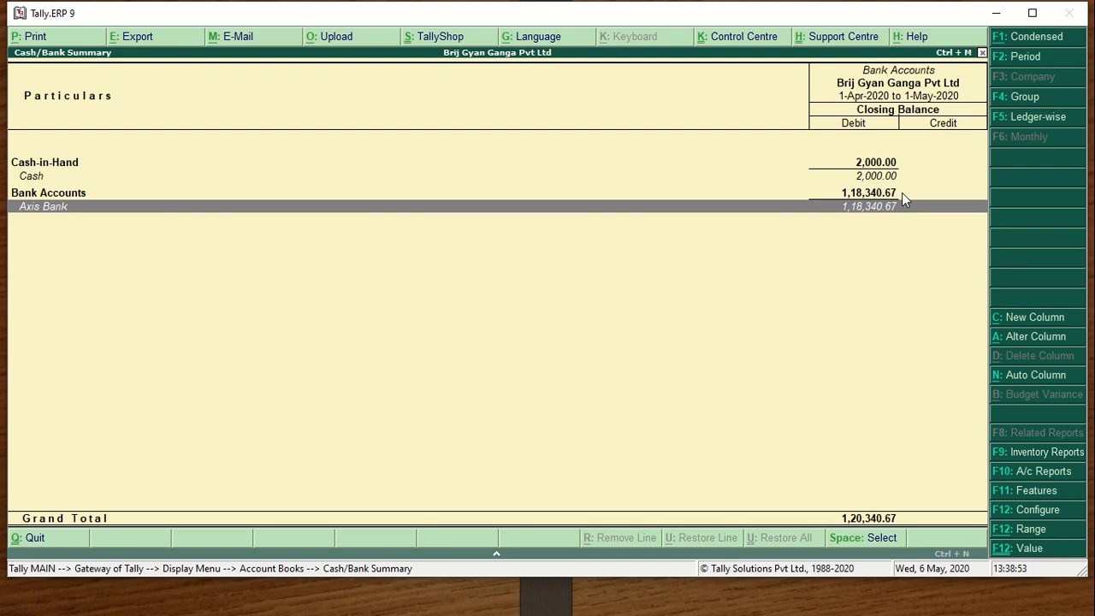
# Configure the Cash/Bank Summary to show opening balances and nett transactions only, keeping closing balances on and percentages off
pyautogui.press('F12')
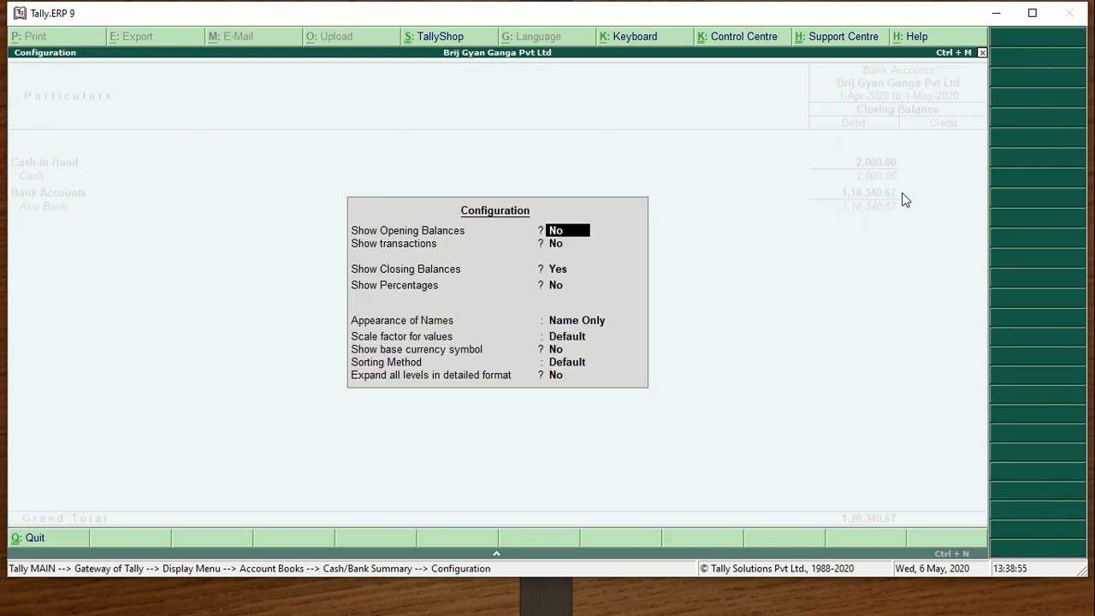
pyautogui.write('y')
pyautogui.press('Return')
pyautogui.write('y')
pyautogui.press('Return')
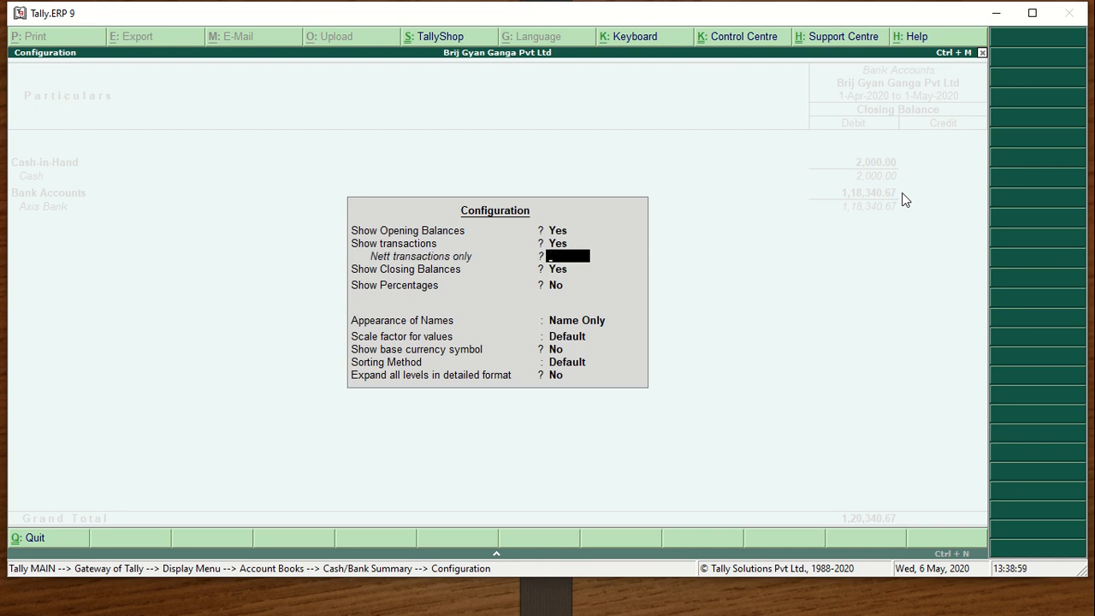
pyautogui.write('y')
pyautogui.press('Return')
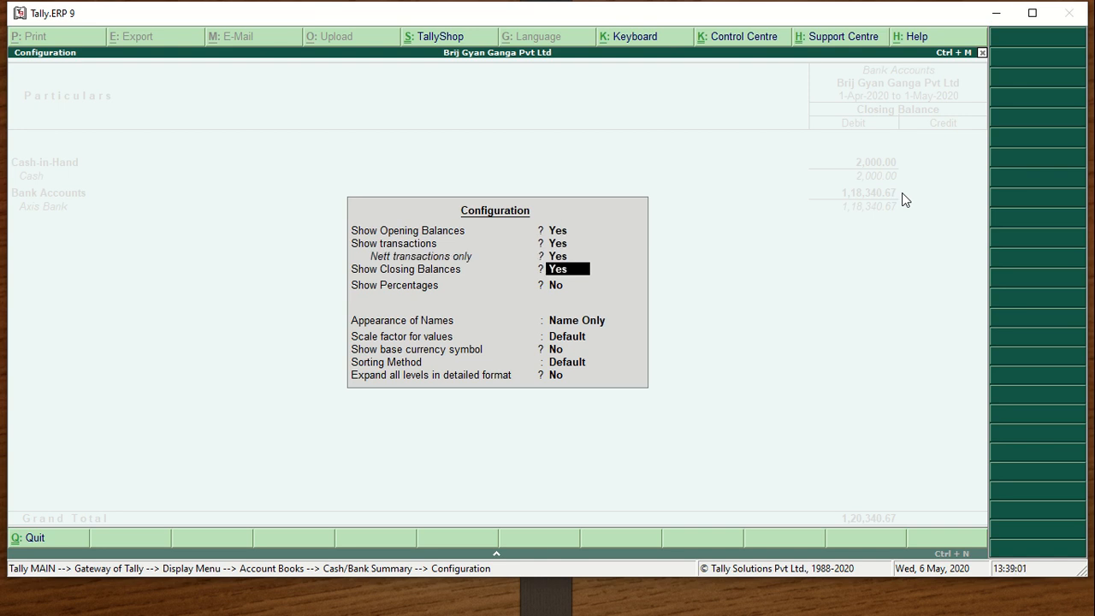
pyautogui.press('Return')
pyautogui.press('Return')
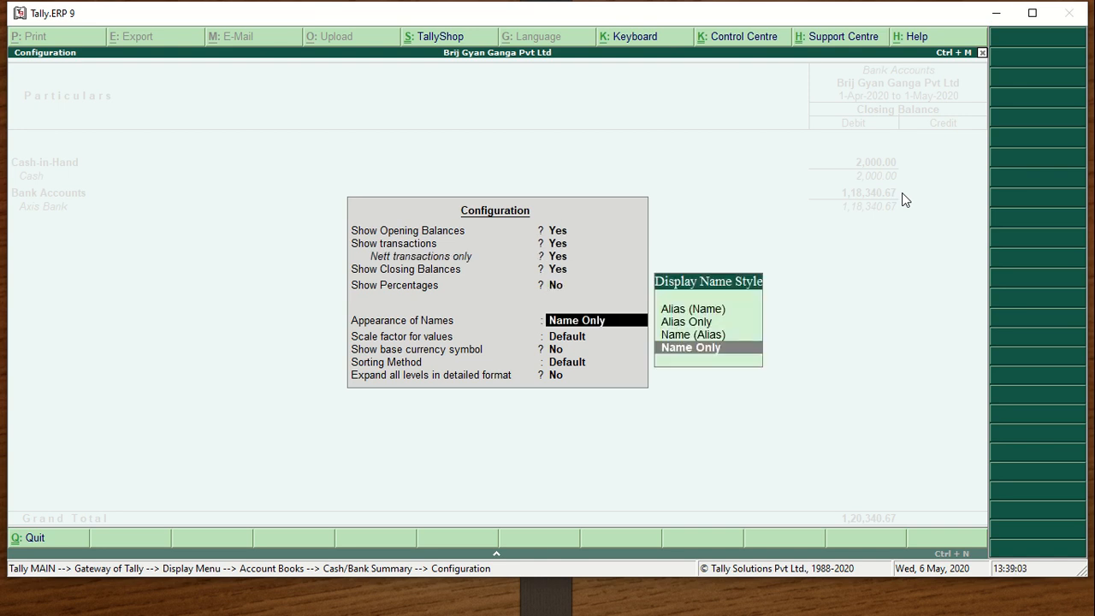
# Keep names displayed as Name Only and set the scale factor for the report's values to Hundreds
pyautogui.press('Return')
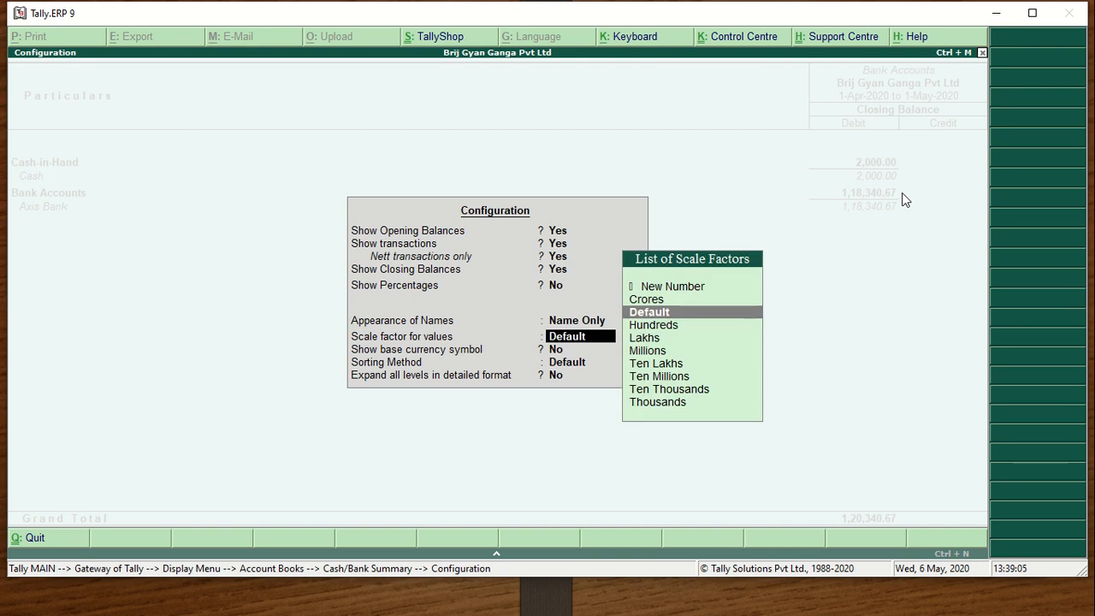
pyautogui.press('Down')
pyautogui.press('Up')
pyautogui.press('Up')
pyautogui.press('Down')
pyautogui.press('Down')
pyautogui.press('Down')
pyautogui.press('Down')
pyautogui.press('Down')
pyautogui.press('Down')
pyautogui.press('Down')
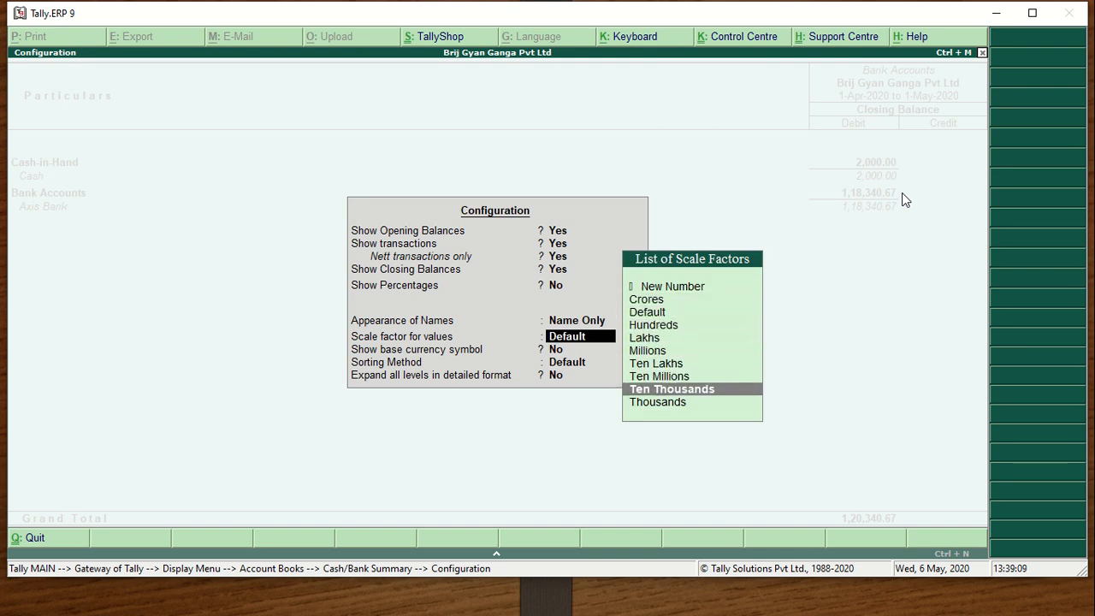
pyautogui.press('Down')
pyautogui.press('Up')
pyautogui.press('Up')
pyautogui.press('Up')
pyautogui.press('Up')
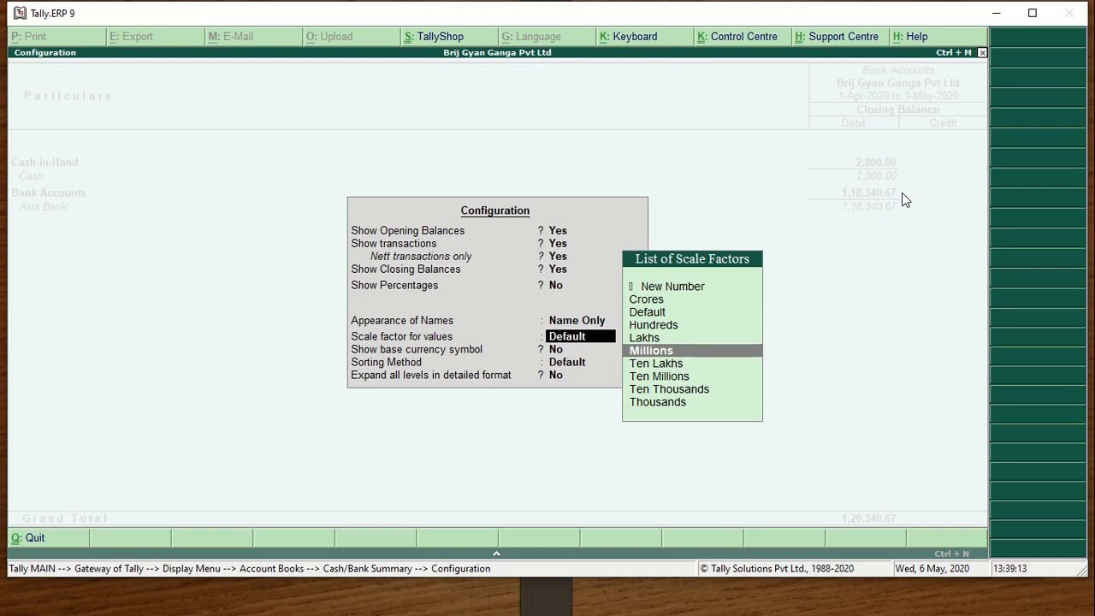
pyautogui.press('Up')
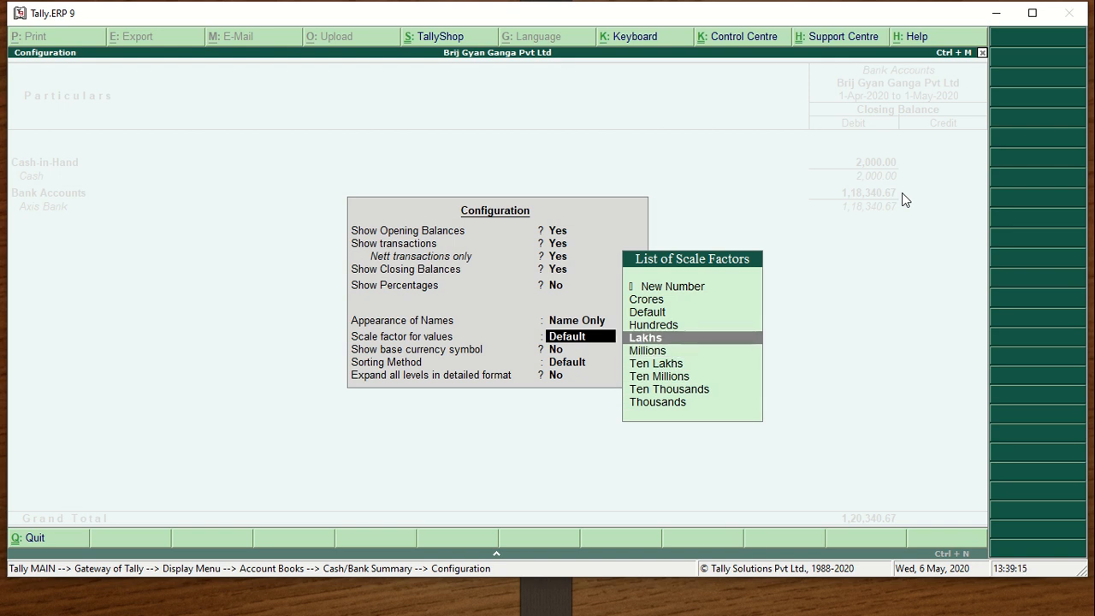
pyautogui.press('Up')
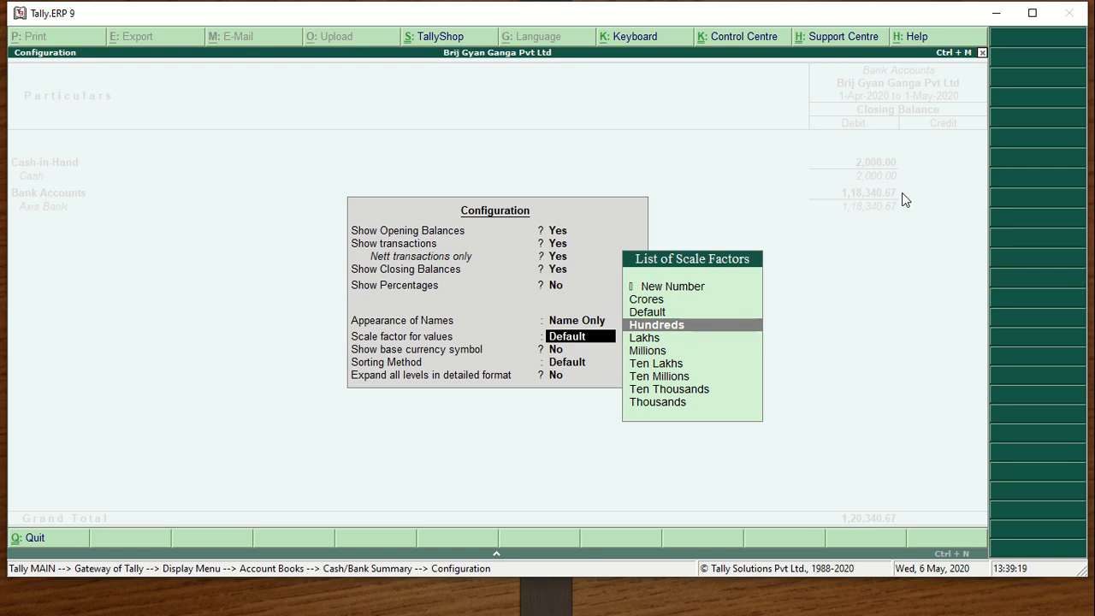
pyautogui.press('Return')
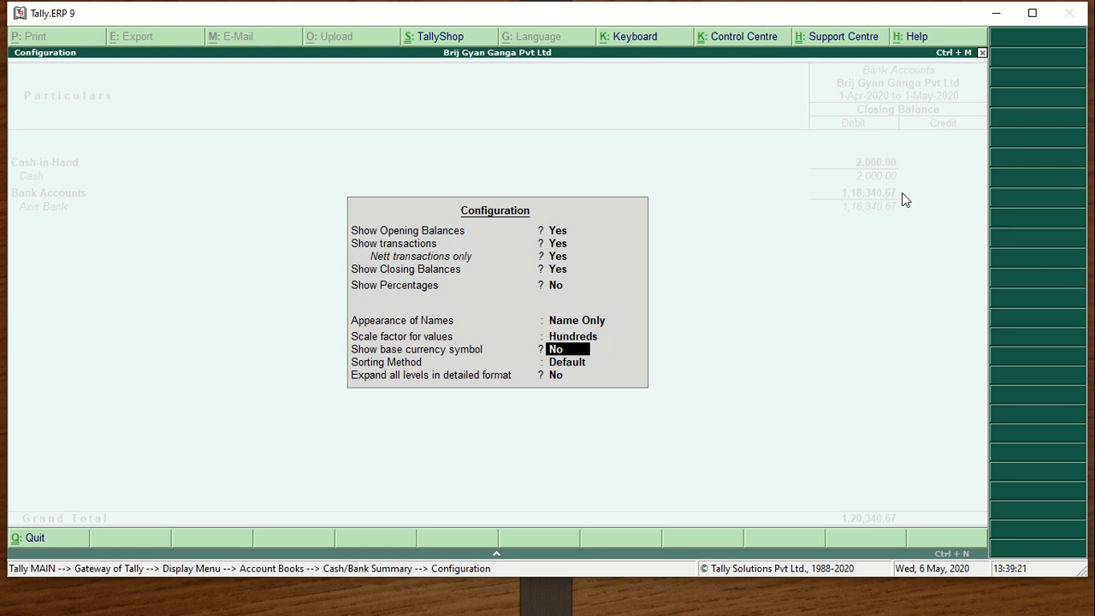
# Turn on the base currency symbol, keep the default sorting method, and apply the report configuration
pyautogui.write('y')
pyautogui.press('Return')
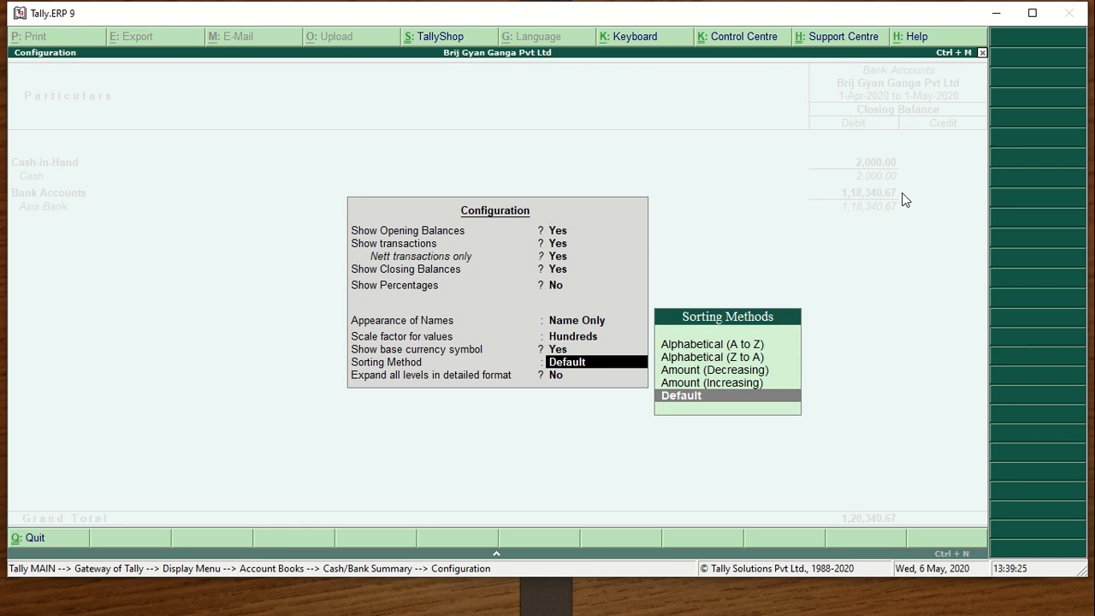
pyautogui.press('Return')
pyautogui.press('Return')
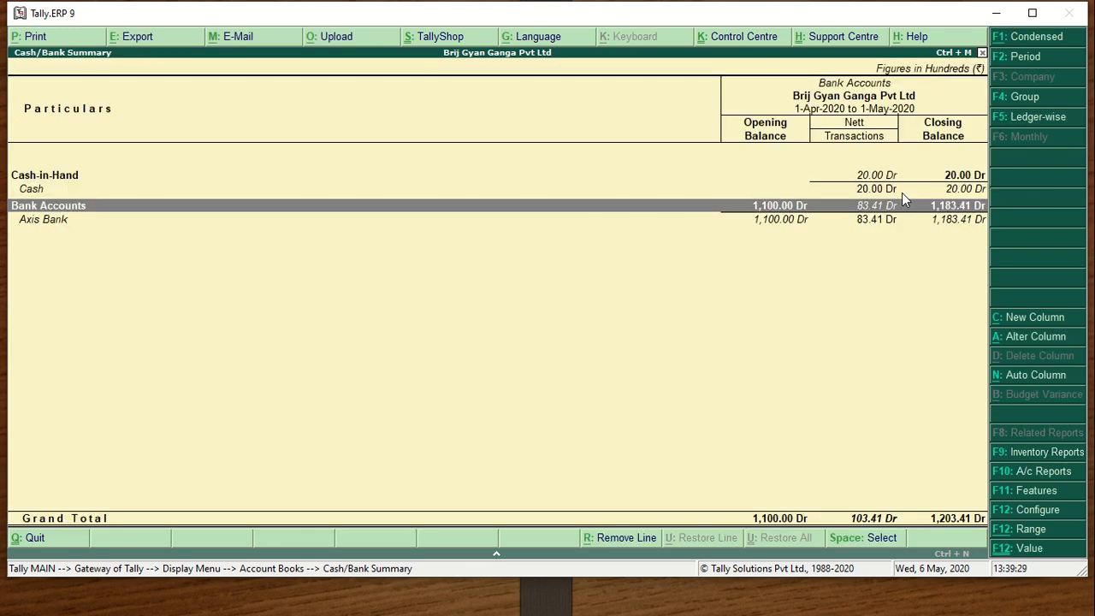
# View the Cash/Bank Summary in condensed and detailed form, and leave the report and Account Books
pyautogui.hotkey('alt', 'F1')
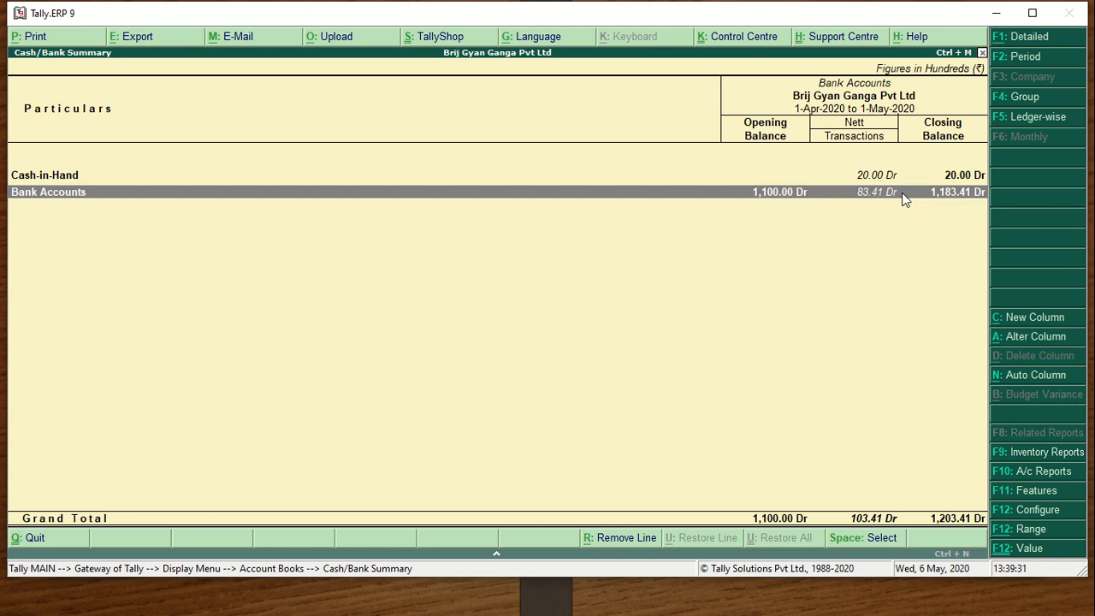
pyautogui.hotkey('alt', 'F1')
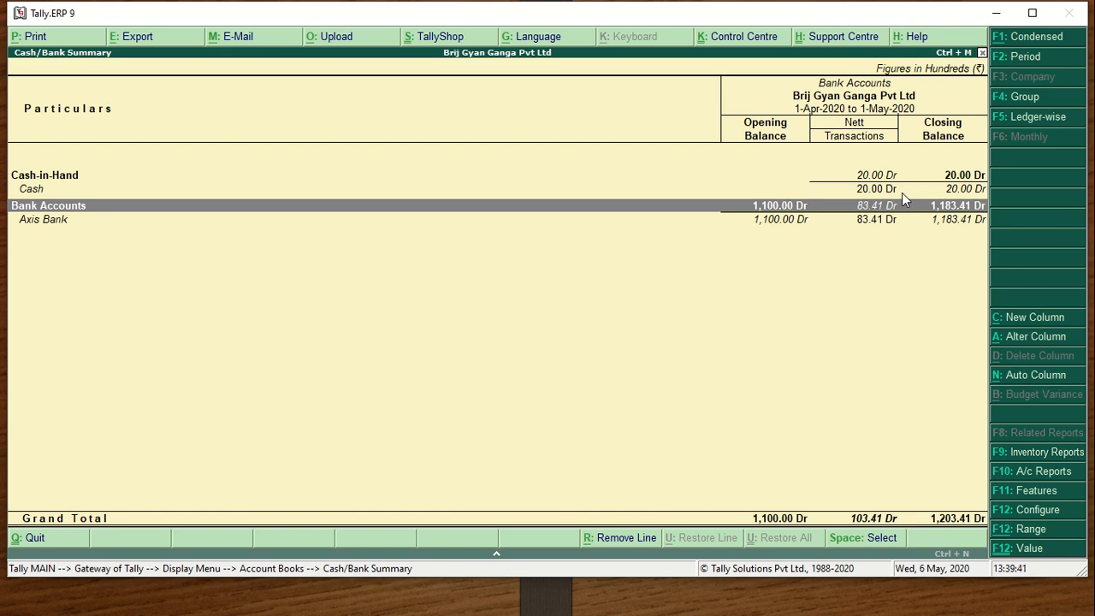
pyautogui.press('Escape')
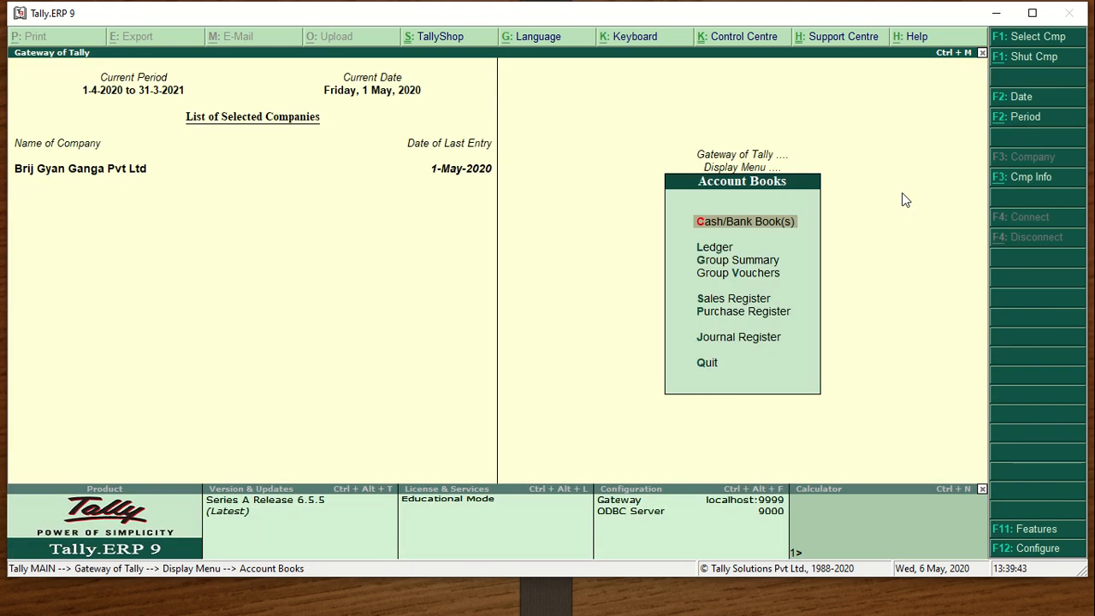
pyautogui.press('Escape')
pyautogui.hotkey('alt', 'Tab')
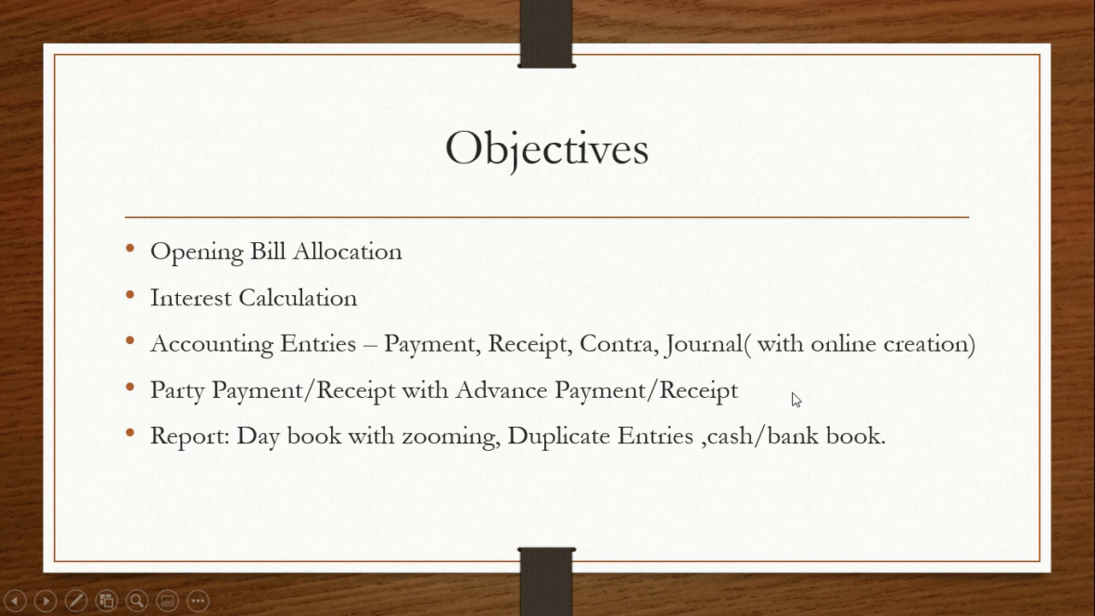
pyautogui.press('Right')
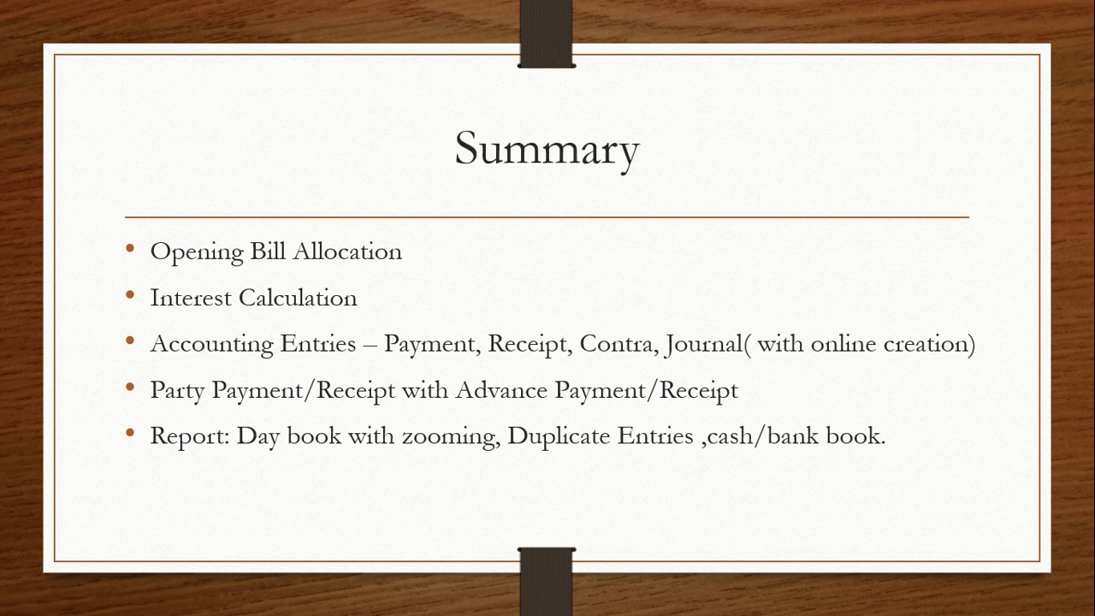